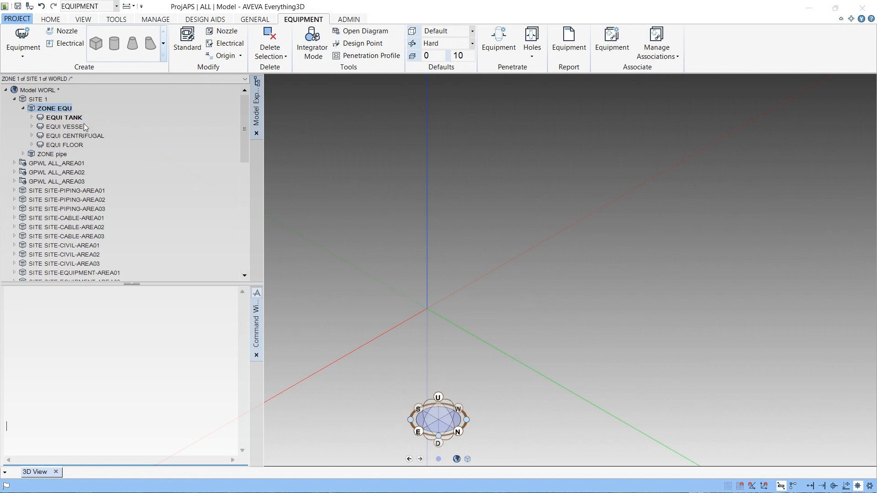
# - Create a new equipment named TANK001 in zone EQUIP
pyautogui.click(70, 110)
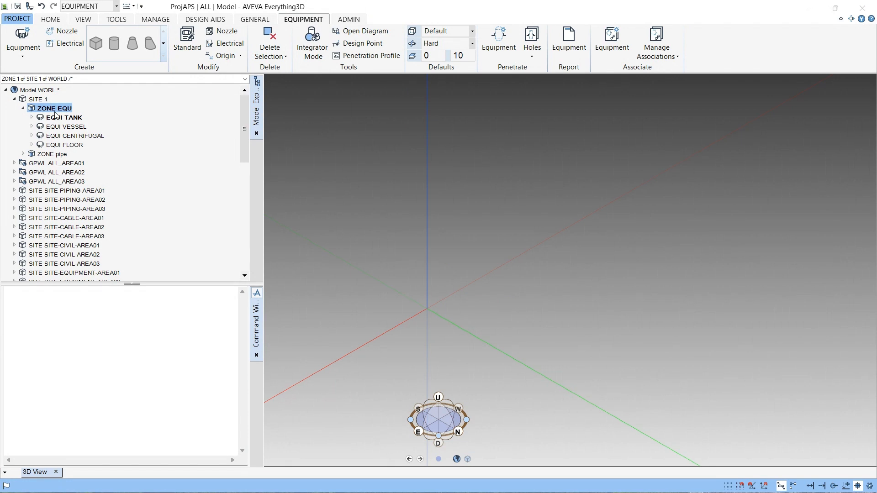
pyautogui.click(25, 36)
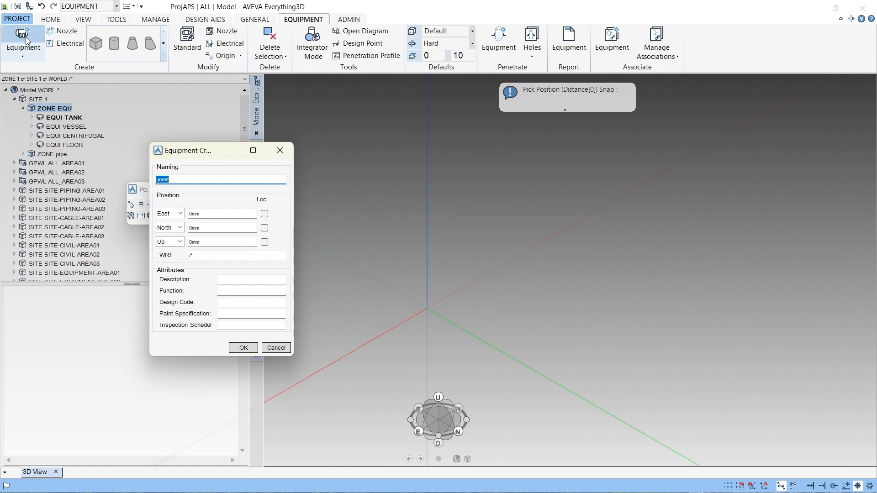
pyautogui.write('w')
pyautogui.write('T')
pyautogui.write('ANK001')
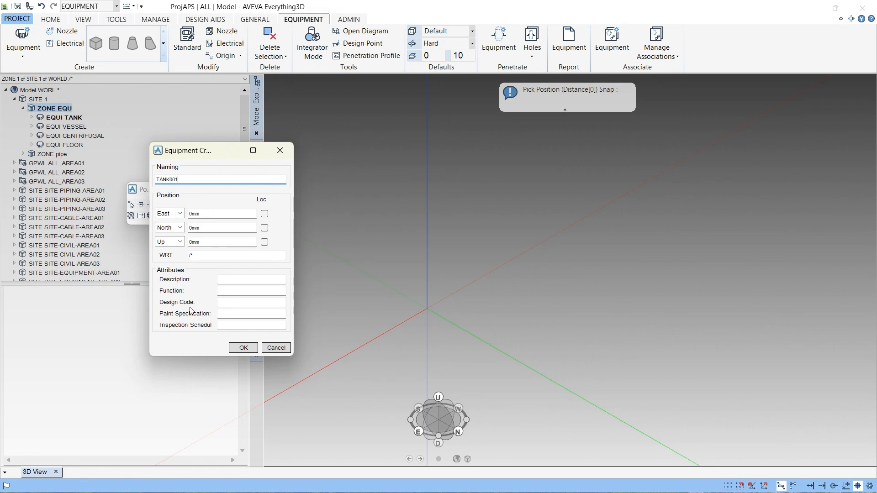
pyautogui.click(238, 349)
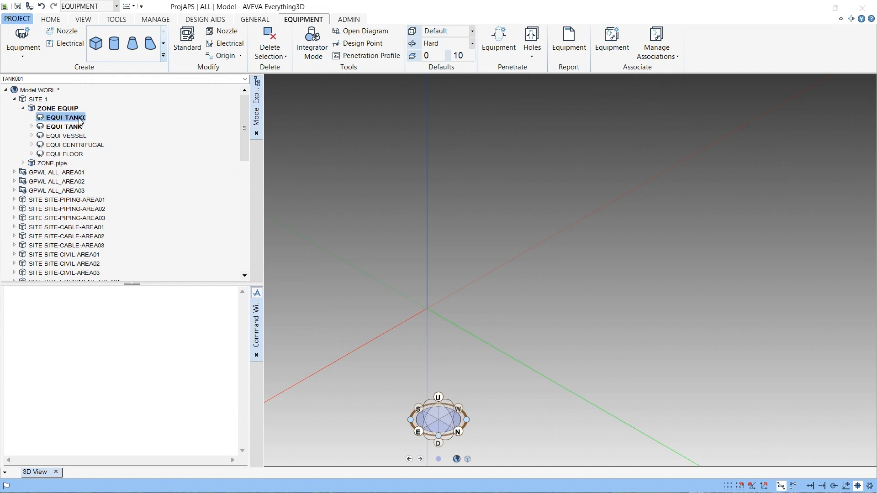
# - Query the equipment's position relative to the world with the command Q POS WRT /*
pyautogui.click(72, 401)
pyautogui.write('Q')
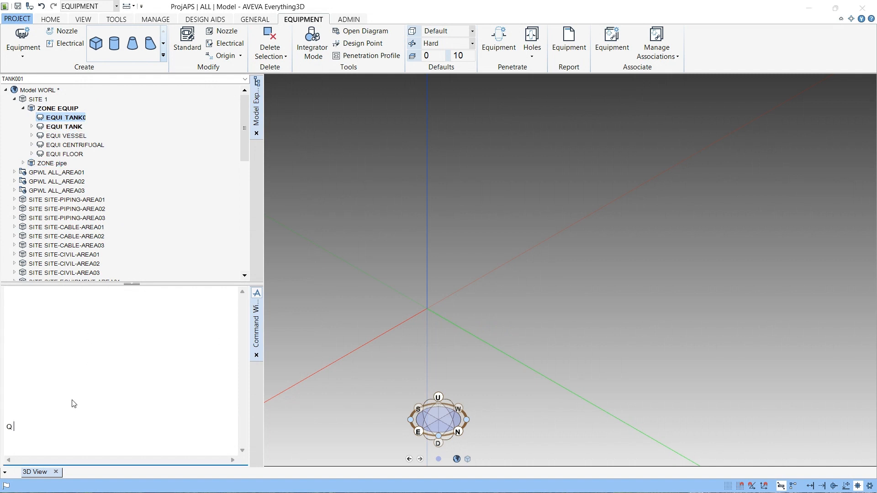
pyautogui.write(' POS WRT  /*')
pyautogui.press('Return')
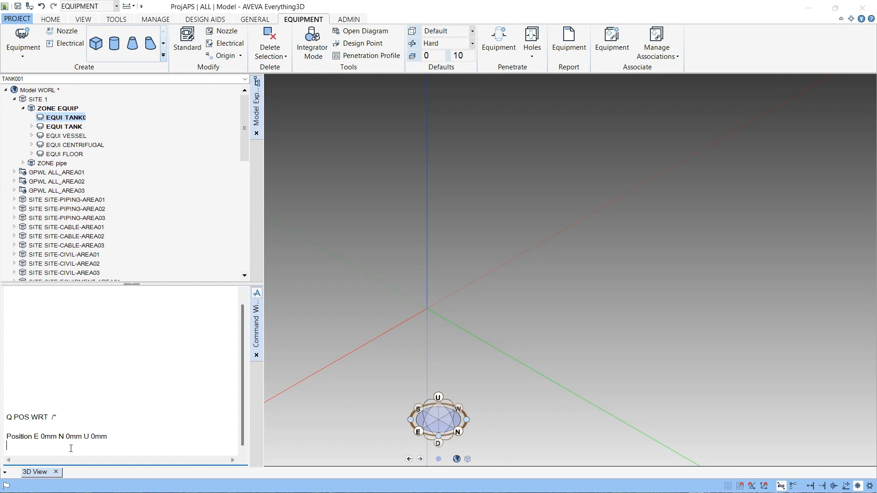
# - Start a sub-equipment under TANK001 and try naming it FLOOR
pyautogui.click(75, 119)
pyautogui.click(26, 56)
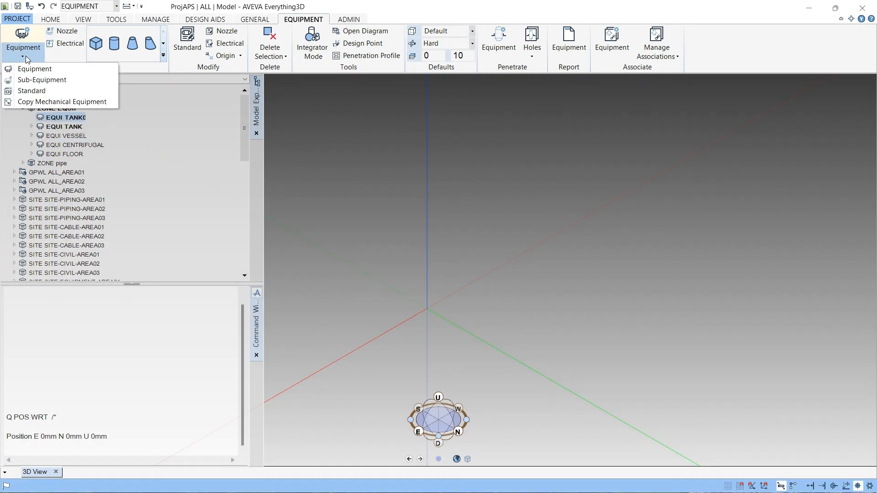
pyautogui.click(36, 81)
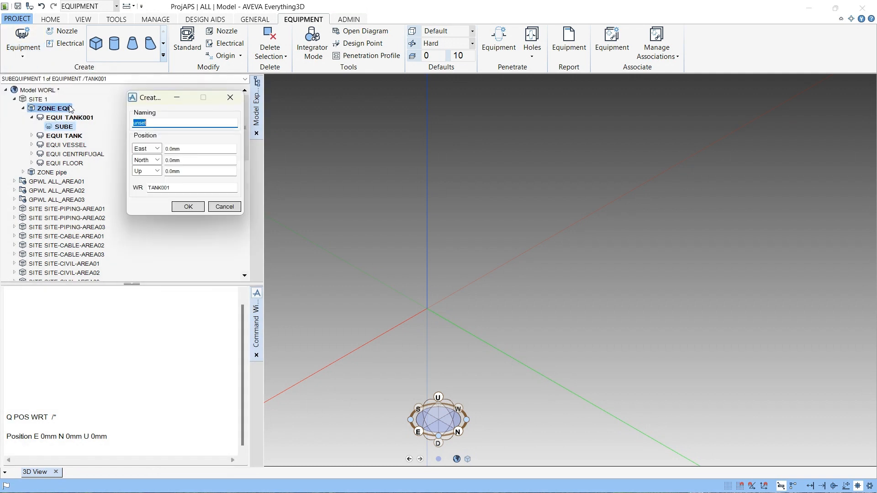
pyautogui.write('PLATE')
pyautogui.click(134, 123)
pyautogui.write('FLOOR')
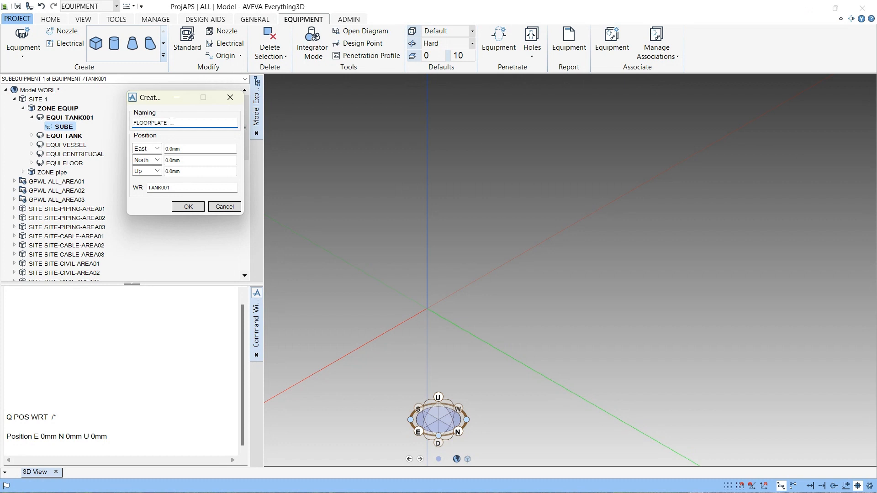
pyautogui.moveTo(168, 123); pyautogui.dragTo(152, 124)
pyautogui.press('BackSpace')
pyautogui.click(191, 208)
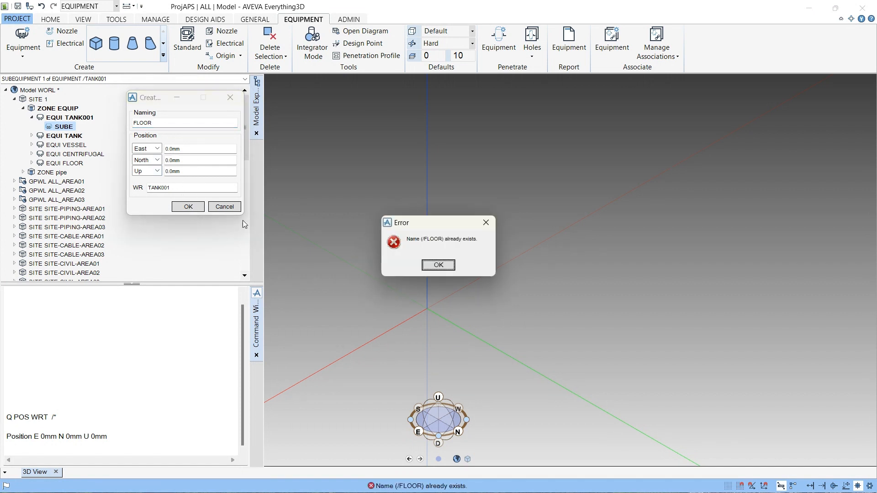
pyautogui.click(447, 264)
# - Rename the new sub-equipment FLOOR001 and confirm its creation
pyautogui.moveTo(155, 123); pyautogui.dragTo(114, 124)
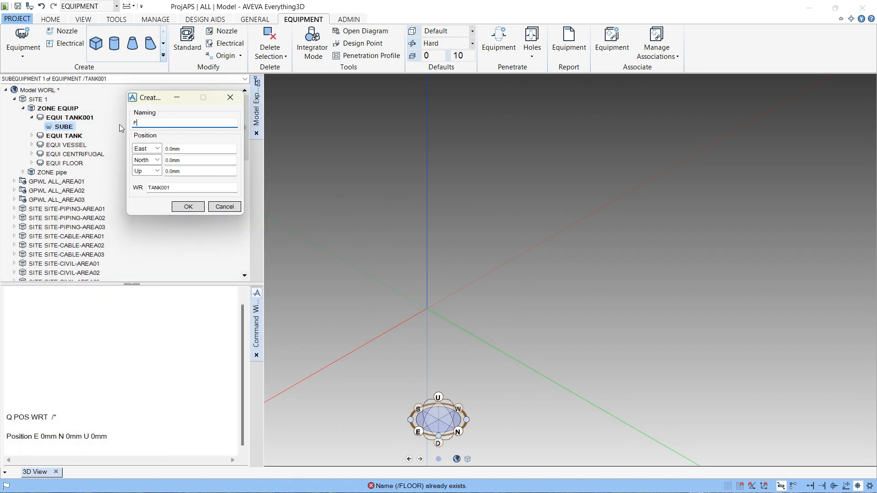
pyautogui.write('FLOOR001')
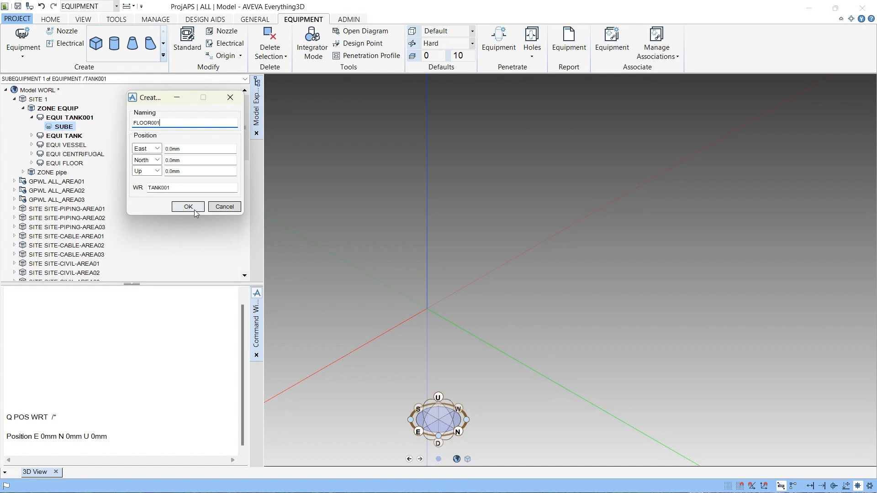
pyautogui.click(193, 209)
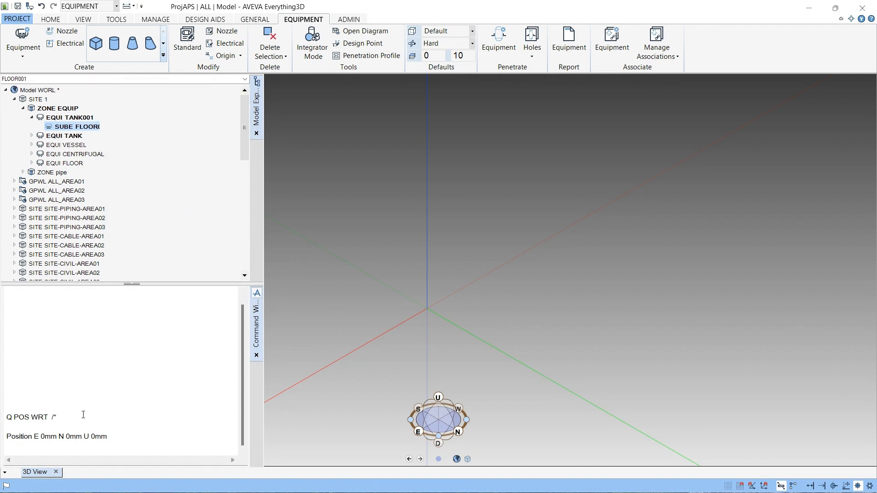
# - Rerun the world-position query for the new sub-equipment
pyautogui.press('Up')
pyautogui.press('Return')
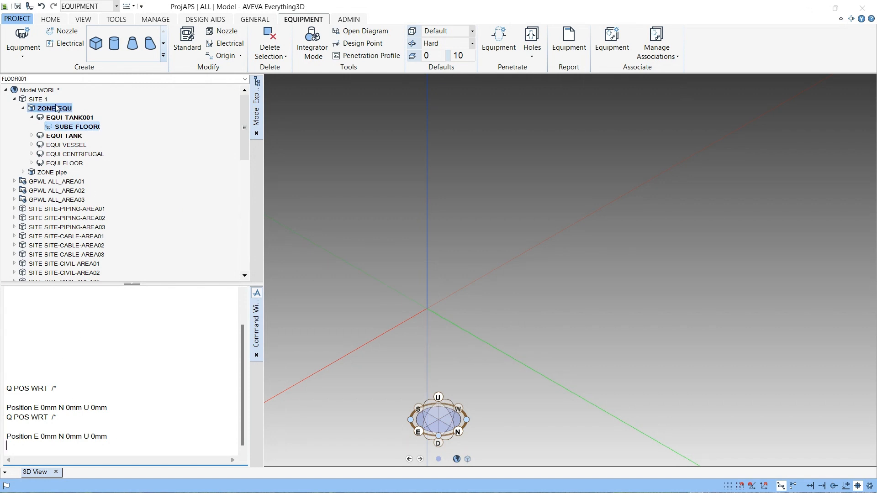
# - Add a box primitive to sub-equipment FLOOR001 and select it
pyautogui.click(96, 45)
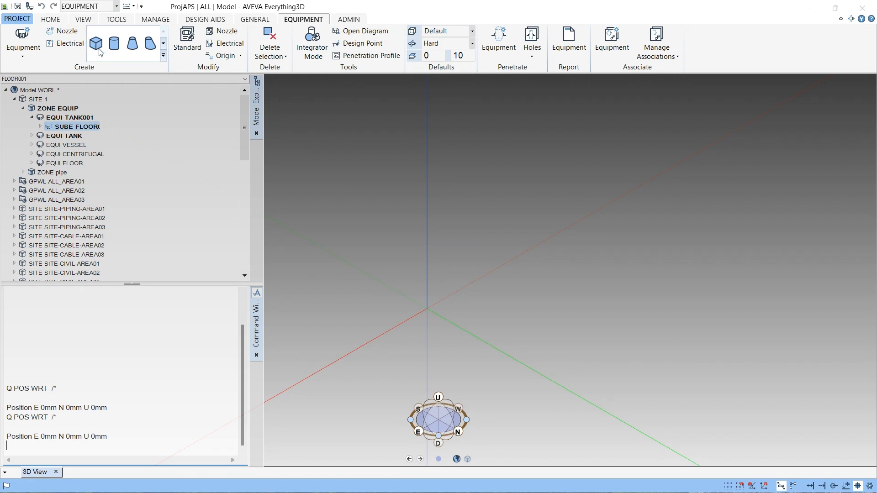
pyautogui.click(41, 127)
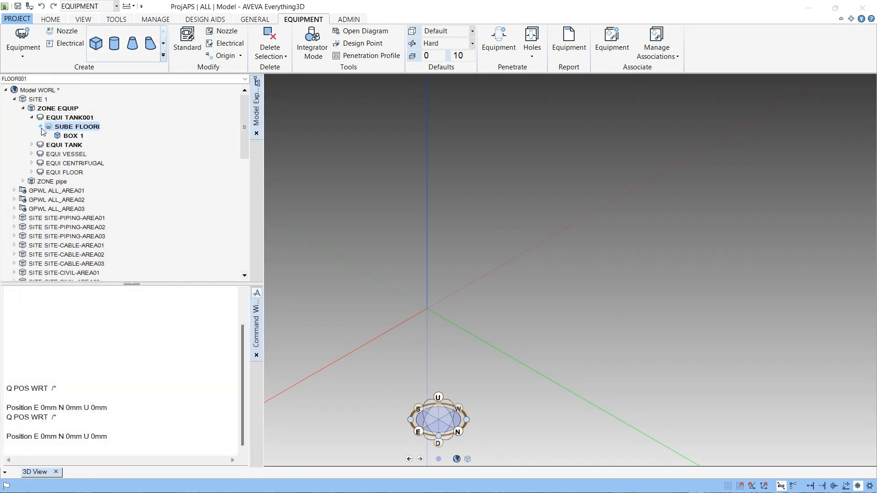
pyautogui.click(70, 135)
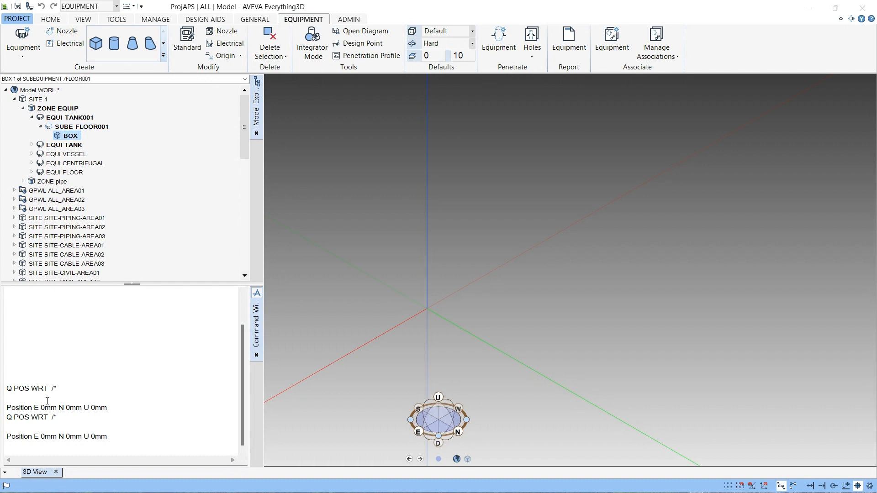
# - Open the box's attributes and enlarge the attributes window
pyautogui.rightClick(74, 138)
pyautogui.click(103, 155)
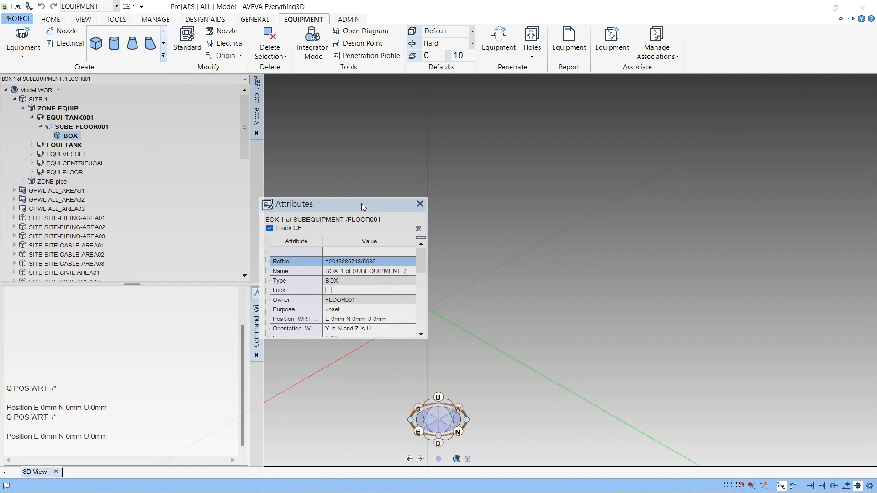
pyautogui.moveTo(334, 203); pyautogui.dragTo(320, 120)
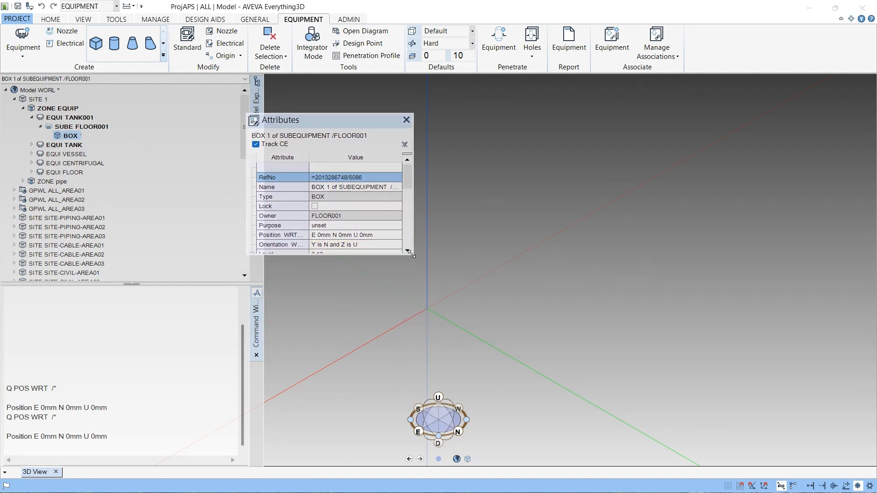
pyautogui.moveTo(414, 256); pyautogui.dragTo(416, 374)
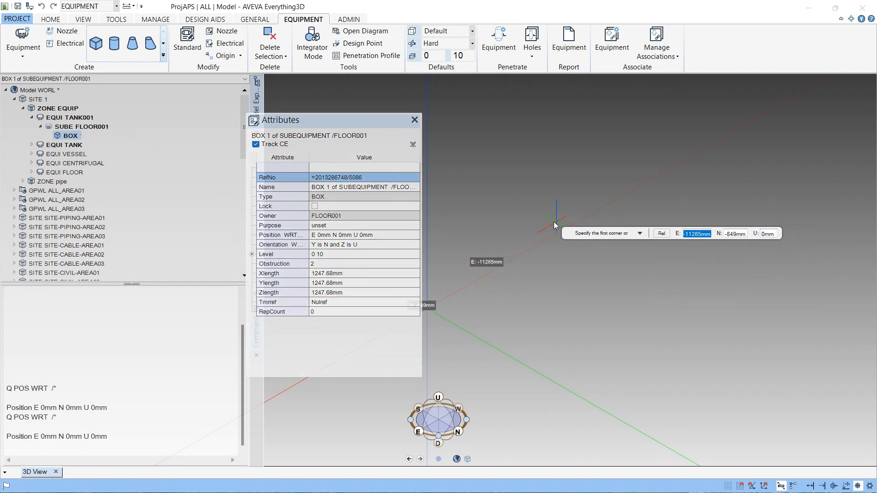
# - Define the box from a picked corner with the opposite corner 10000 mm east and 10000 mm north, 200 mm high
pyautogui.click(518, 210)
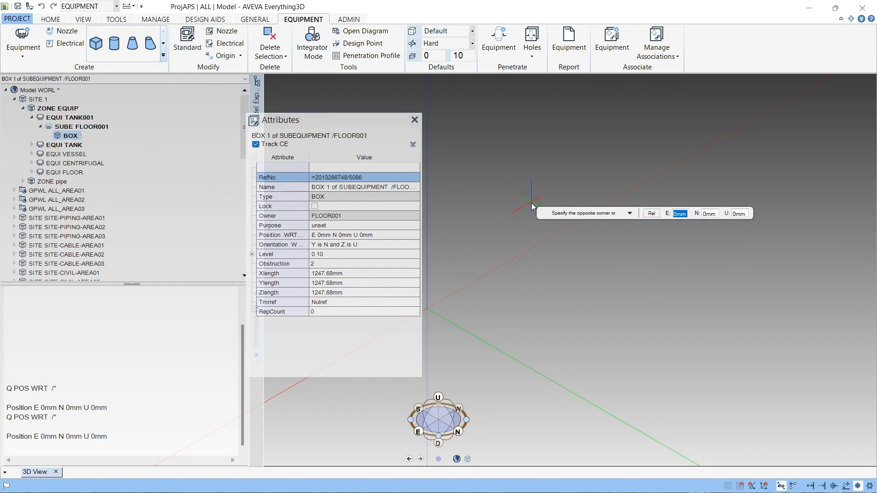
pyautogui.write('1')
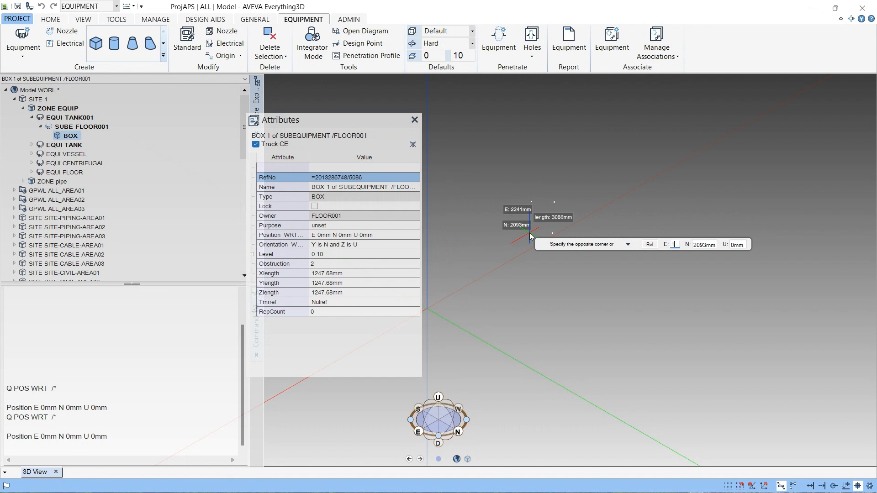
pyautogui.write('0000')
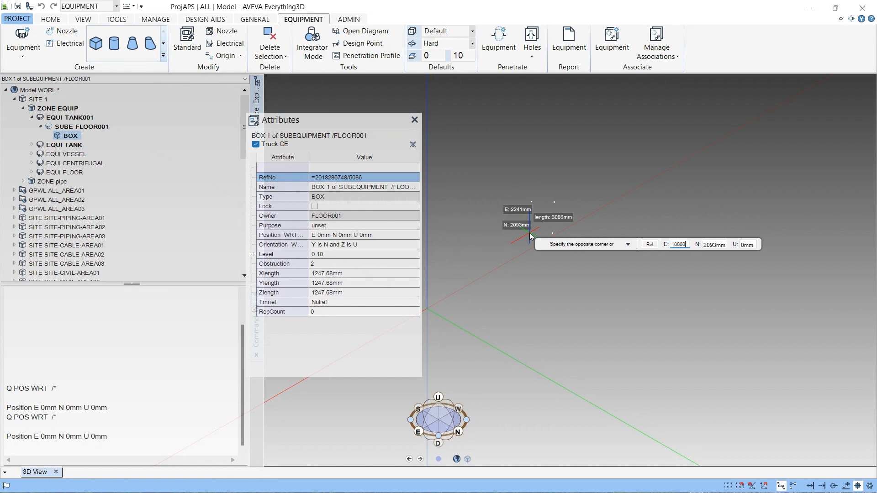
pyautogui.press('Tab')
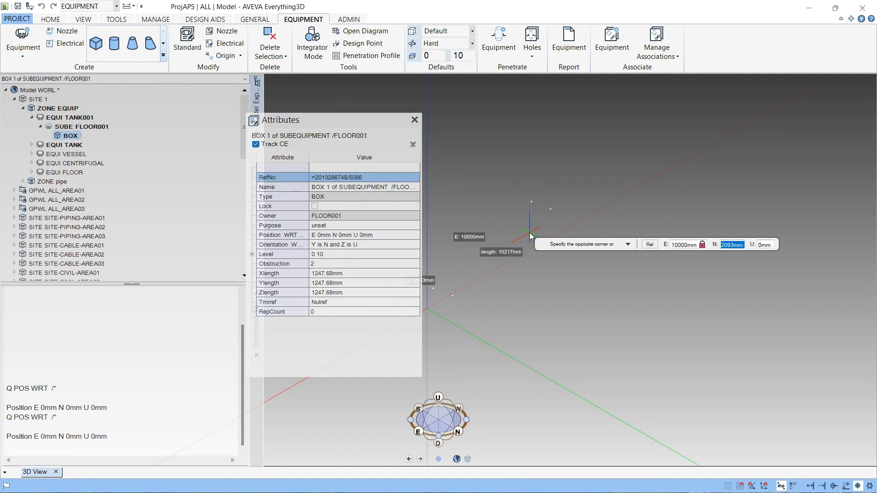
pyautogui.write('10000')
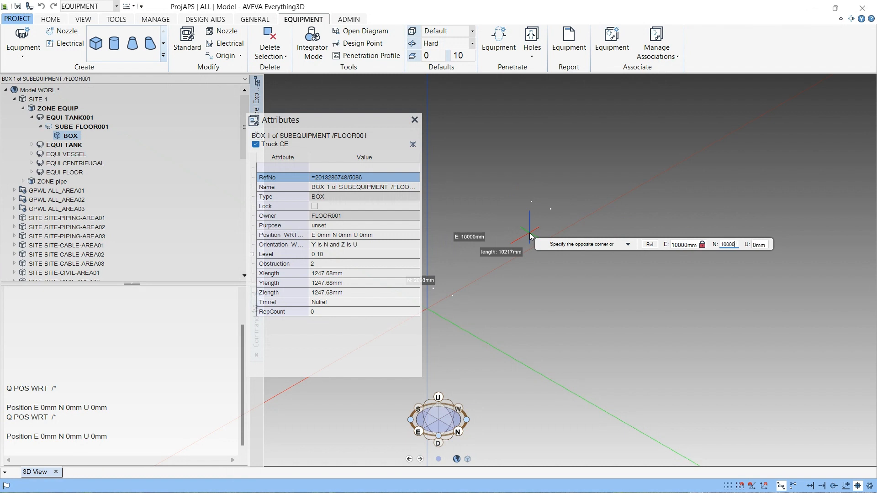
pyautogui.press('Tab')
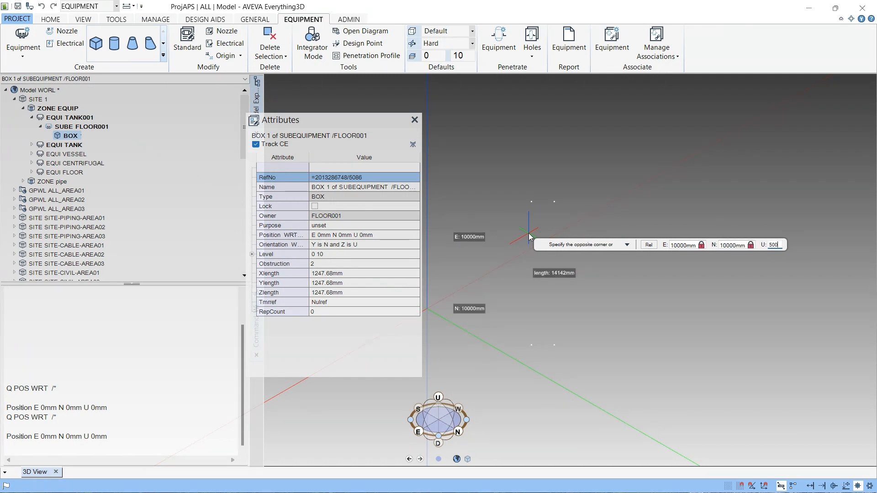
pyautogui.press('Return')
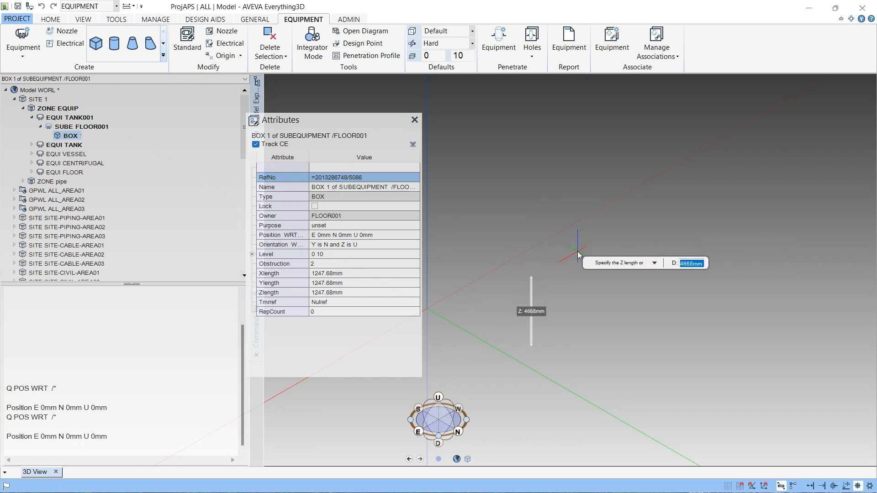
pyautogui.write('200')
pyautogui.press('Return')
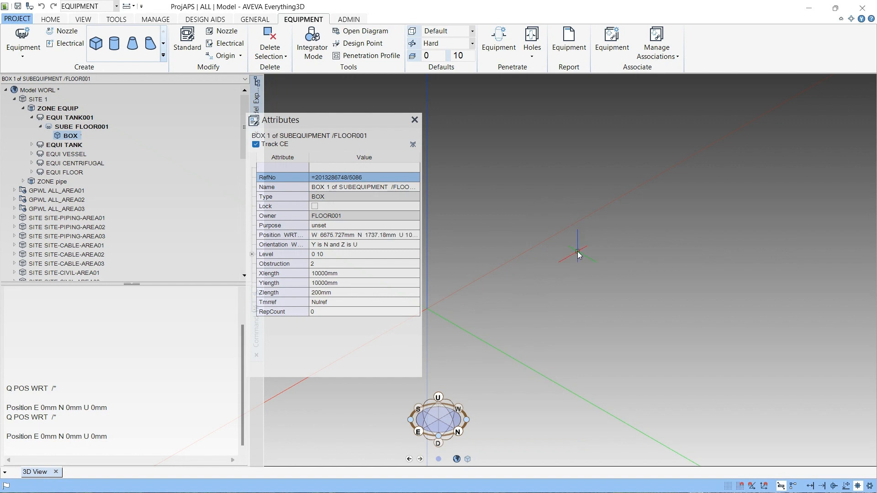
# - Close the attributes window and bring the floor box into view
pyautogui.click(414, 121)
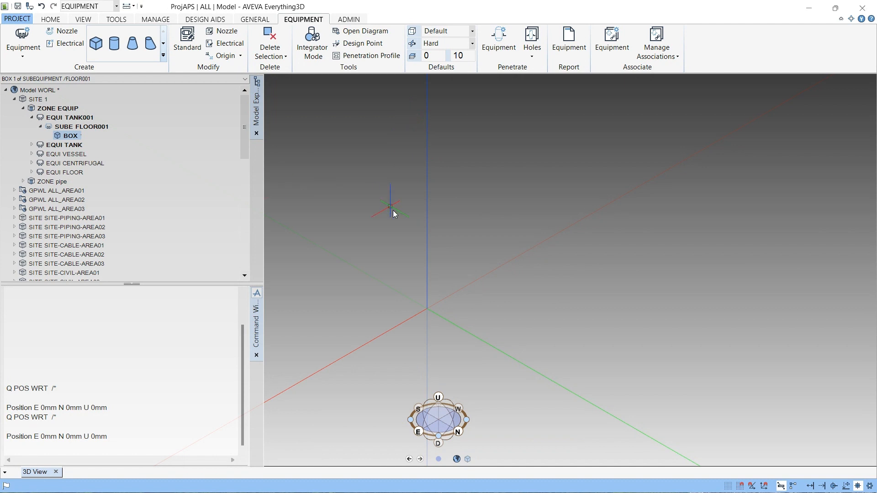
pyautogui.rightClick(392, 210)
pyautogui.click(417, 237)
pyautogui.scroll(-3, 446, 271)
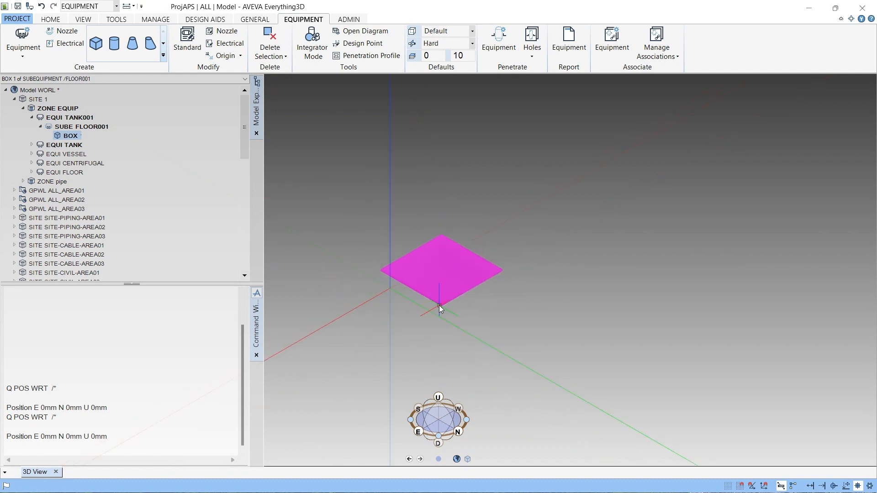
pyautogui.moveTo(439, 305); pyautogui.dragTo(444, 215, button='middle')
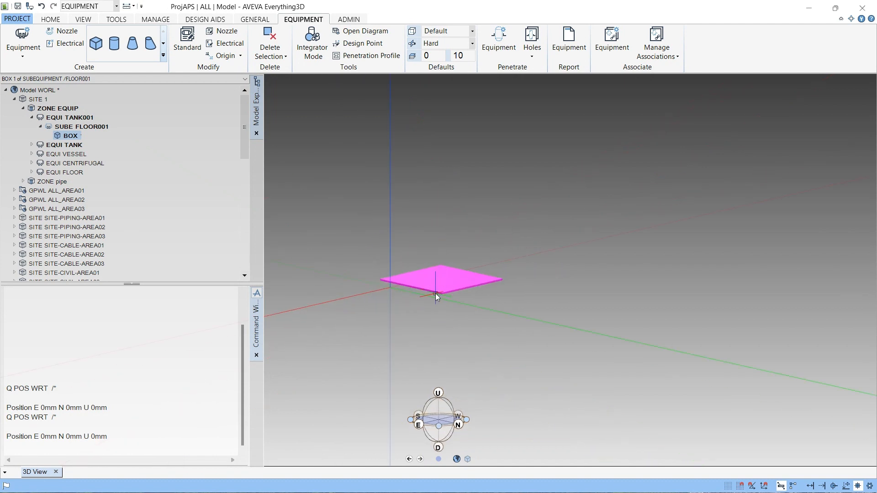
pyautogui.moveTo(434, 293); pyautogui.dragTo(432, 237, button='middle')
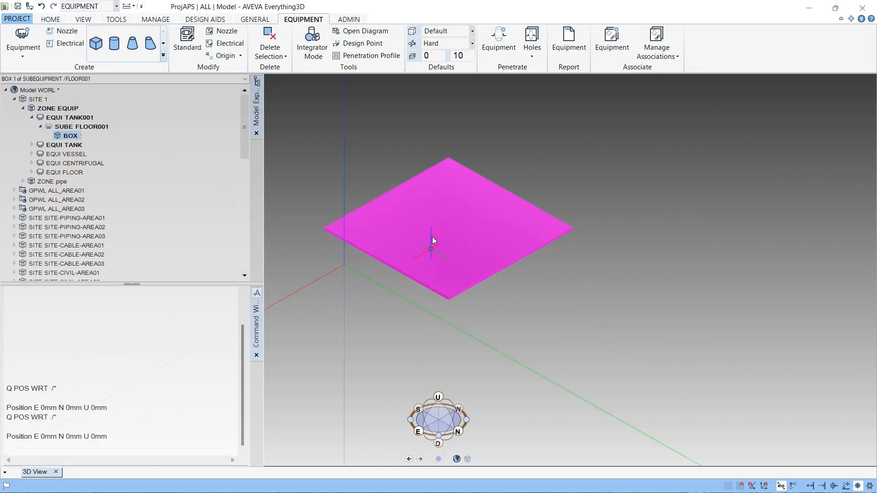
pyautogui.scroll(-2, 432, 237)
pyautogui.scroll(2, 456, 261)
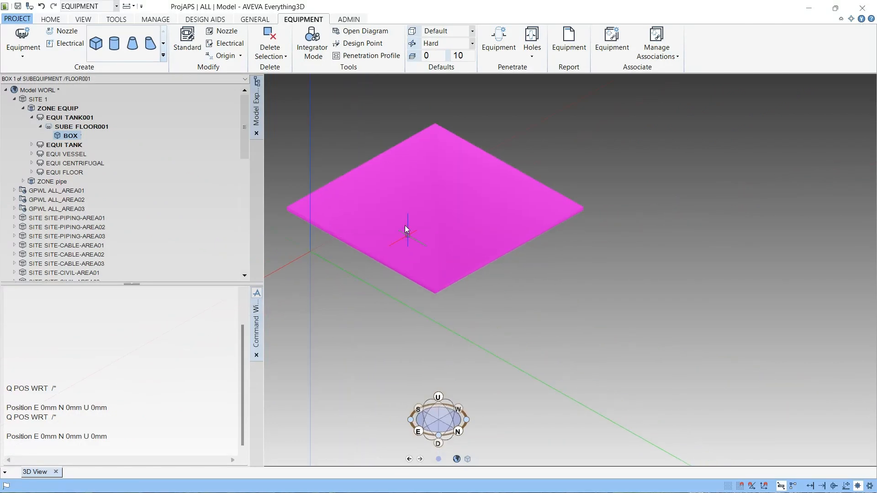
# - Clear the command window and query the box's position relative to the world with Q POS WRT /*
pyautogui.click(114, 427)
pyautogui.rightClick(114, 428)
pyautogui.click(145, 425)
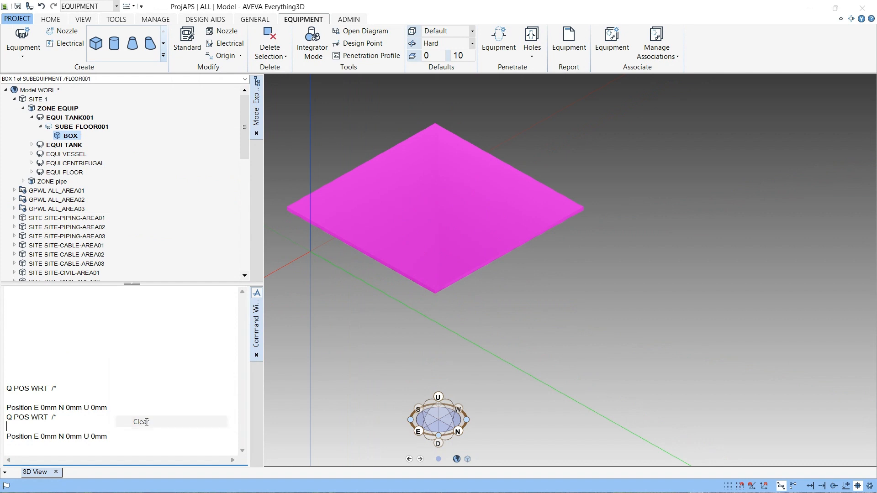
pyautogui.write('Q POS WRT /*')
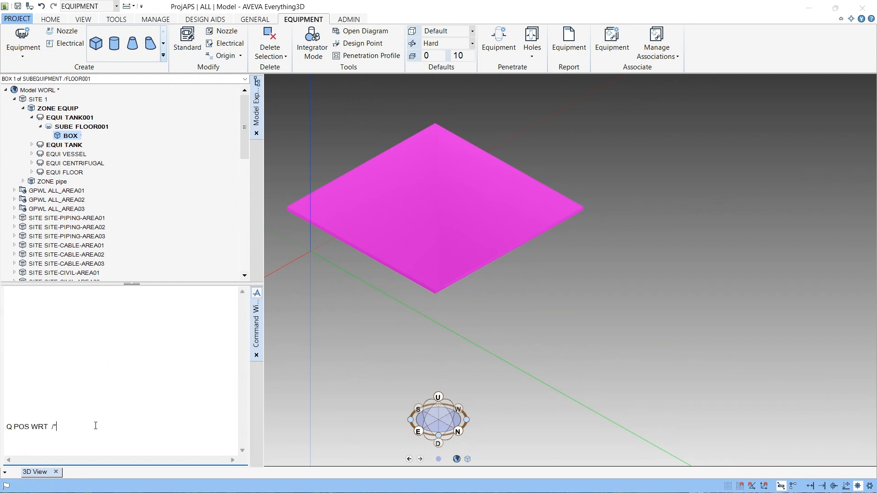
pyautogui.press('Return')
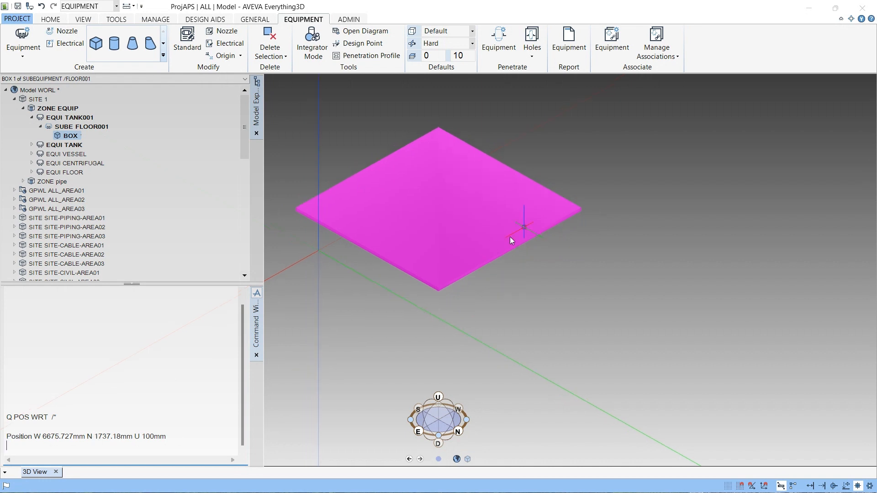
# - Reposition the box by editing and running the position command as W 0 N 0 U 100mm
pyautogui.scroll(-2, 398, 256)
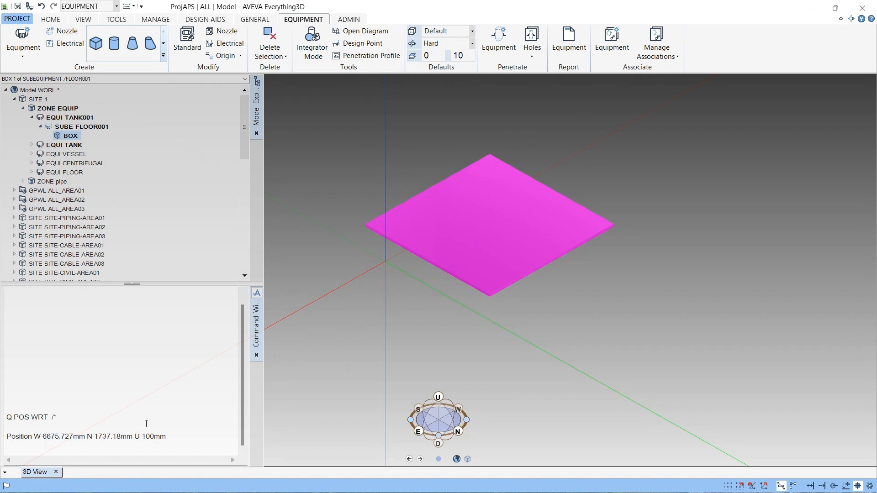
pyautogui.doubleClick(168, 437)
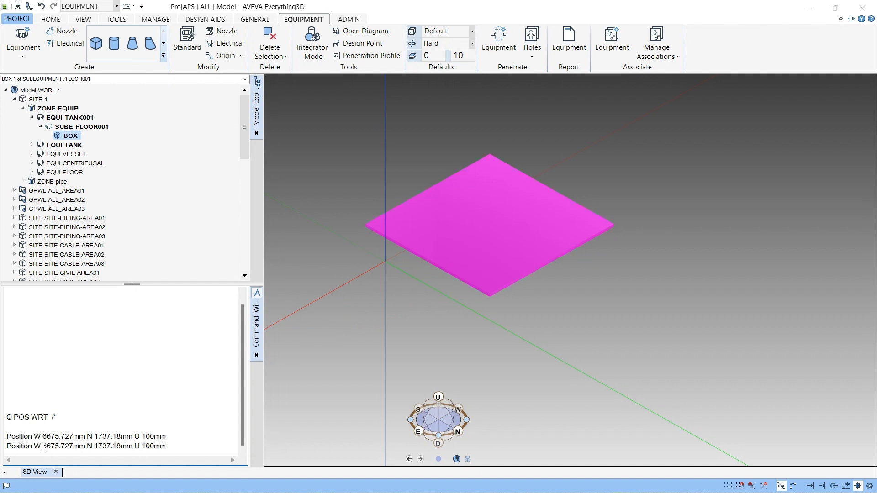
pyautogui.moveTo(45, 447); pyautogui.dragTo(85, 457)
pyautogui.write('0')
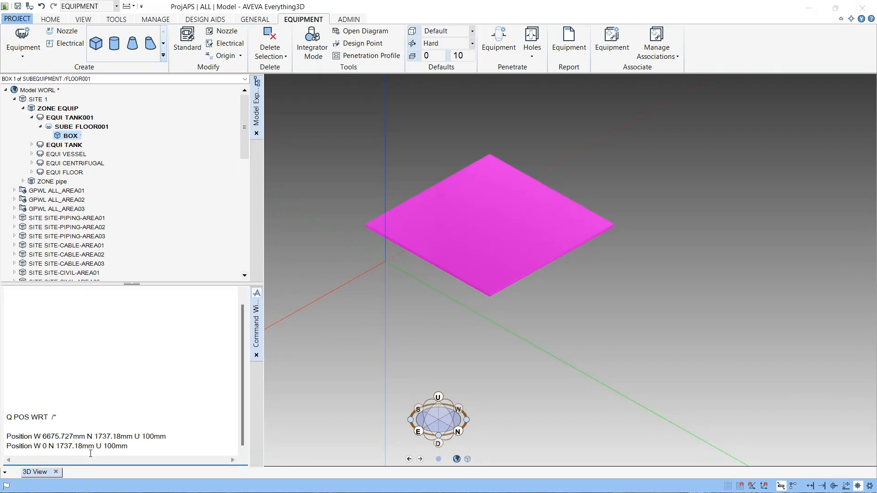
pyautogui.moveTo(59, 450); pyautogui.dragTo(95, 459)
pyautogui.write('0')
pyautogui.press('BackSpace')
pyautogui.write('0')
pyautogui.press('Return')
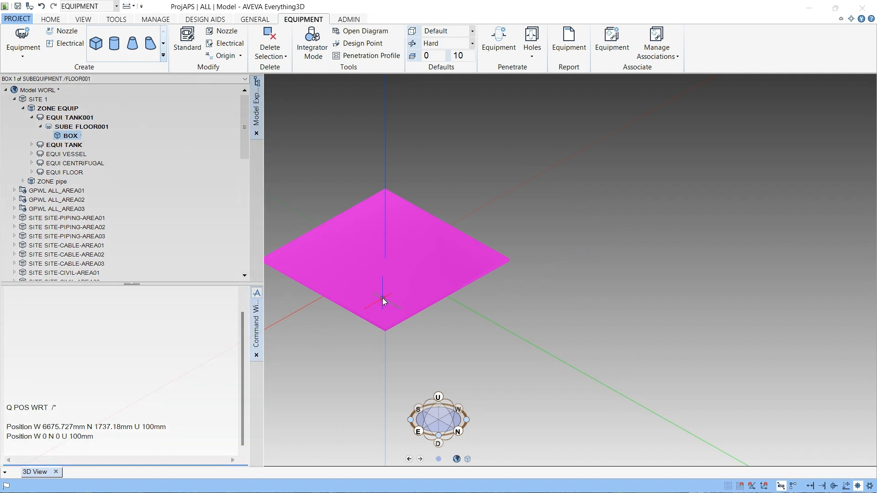
# - Query the box's position relative to the world again from a side elevation
pyautogui.moveTo(383, 298); pyautogui.dragTo(374, 275, button='middle')
pyautogui.moveTo(368, 310); pyautogui.dragTo(339, 310, button='middle')
pyautogui.rightClick(338, 310)
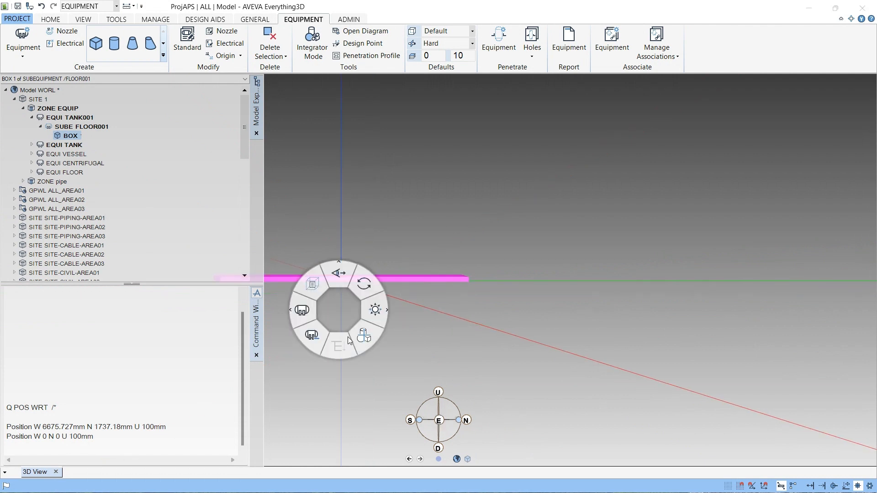
pyautogui.click(600, 284)
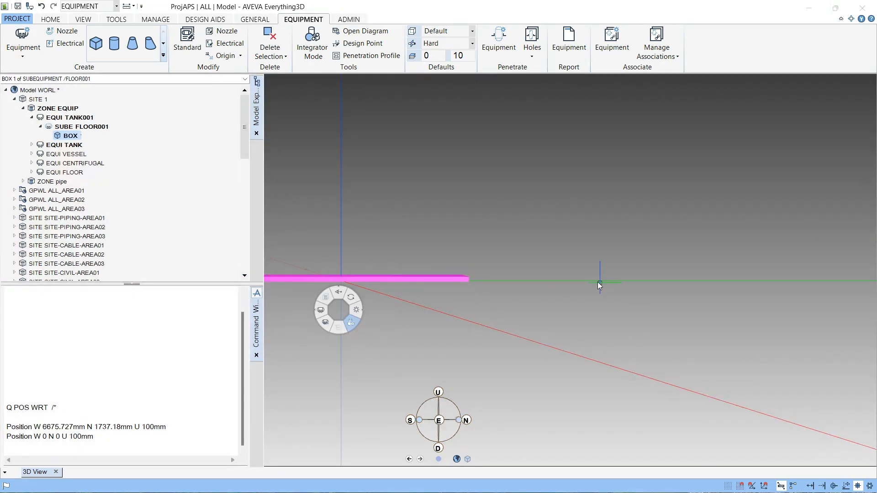
pyautogui.doubleClick(66, 409)
pyautogui.press('Return')
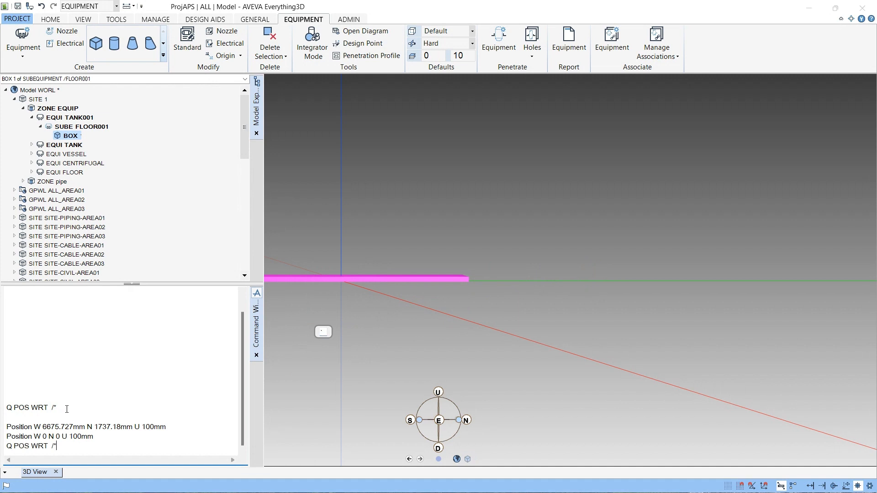
pyautogui.press('Return')
pyautogui.scroll(-3, 413, 272)
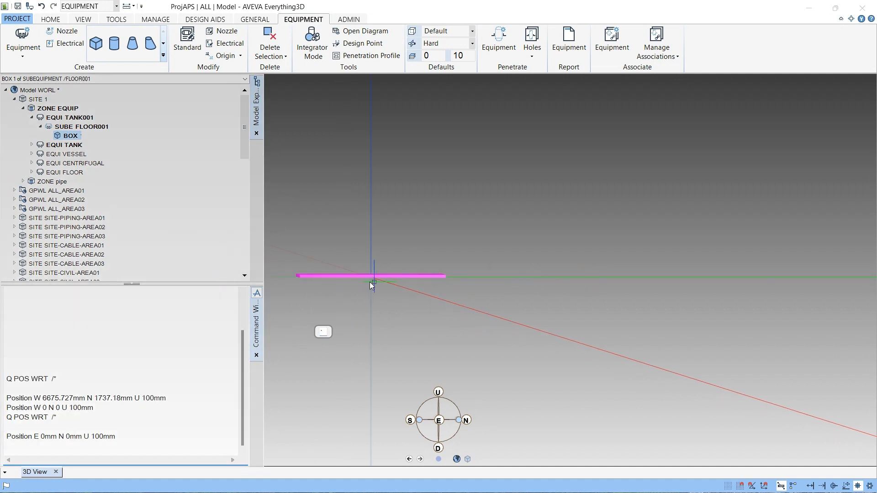
pyautogui.scroll(1, 369, 282)
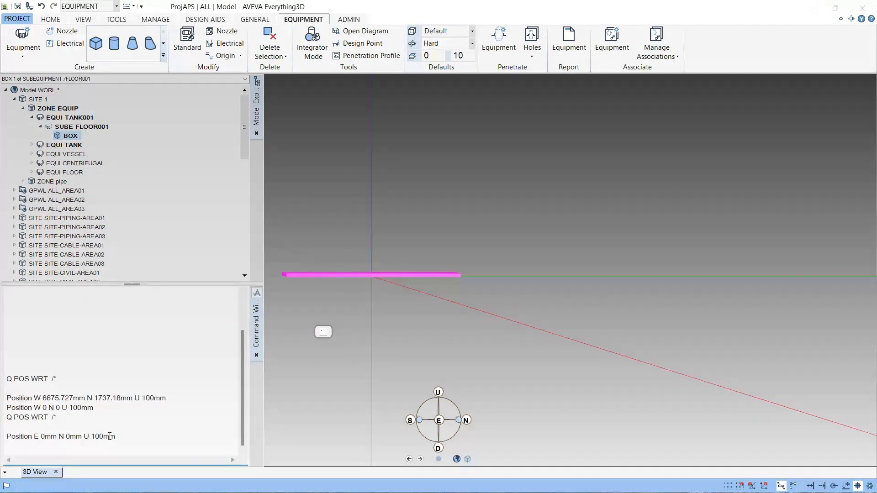
# - Query the positions of sub-equipment FLOOR001 and of the box relative to the world
pyautogui.click(93, 126)
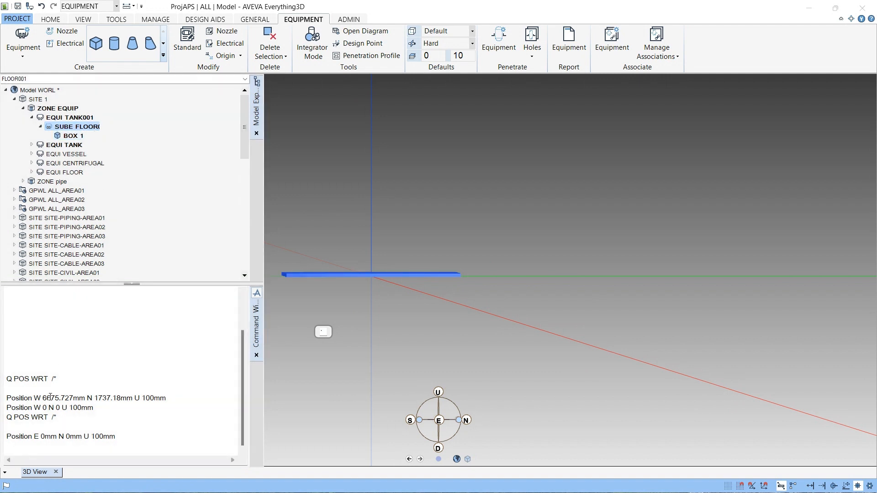
pyautogui.doubleClick(66, 378)
pyautogui.press('Return')
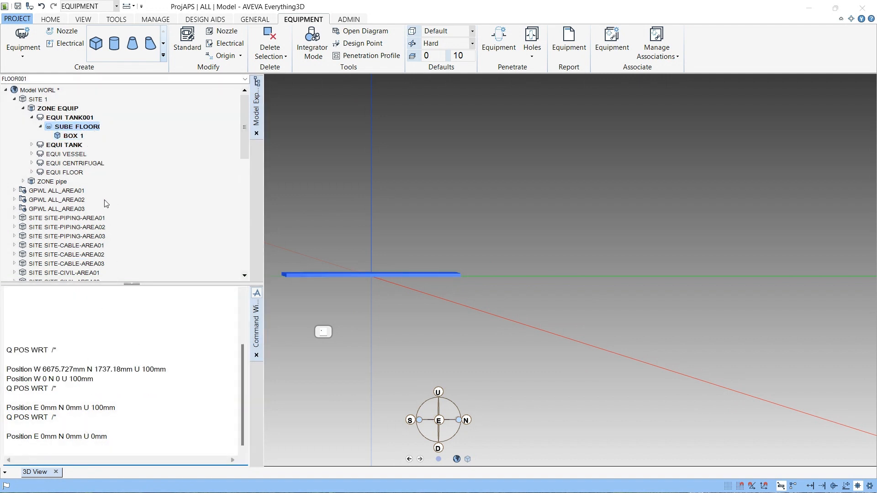
pyautogui.click(69, 135)
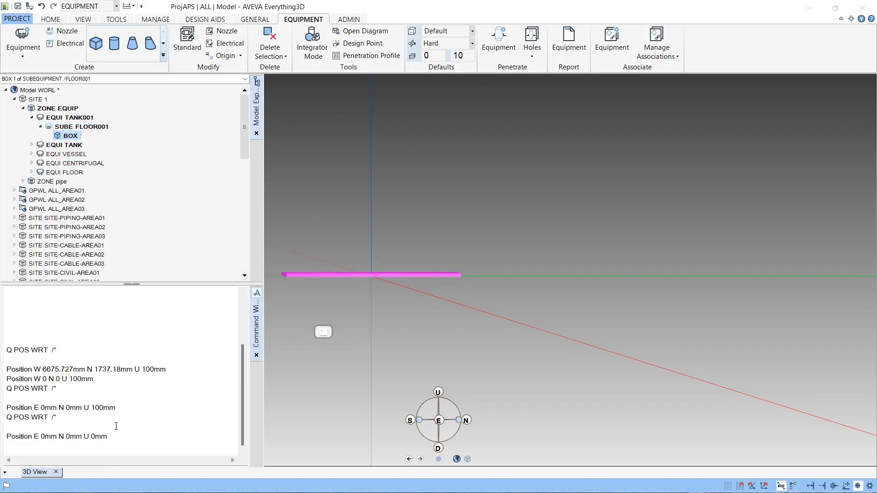
pyautogui.doubleClick(71, 419)
pyautogui.press('Return')
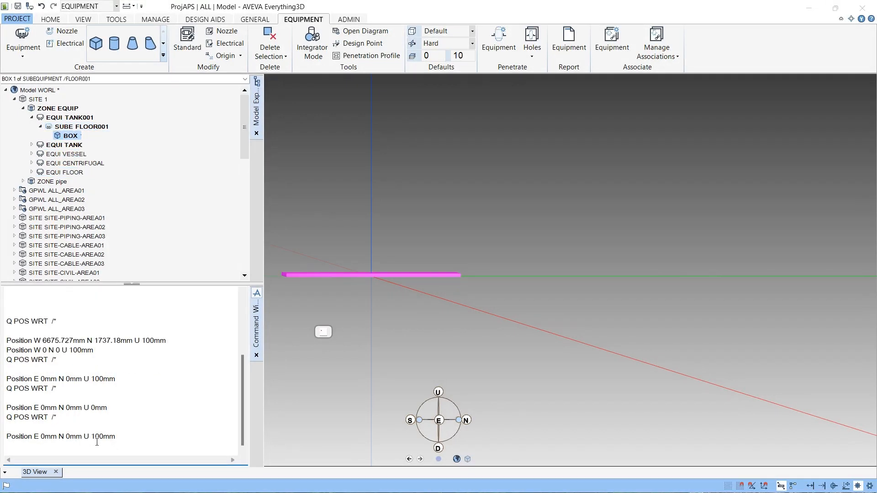
pyautogui.scroll(-2, 406, 300)
pyautogui.scroll(4, 370, 290)
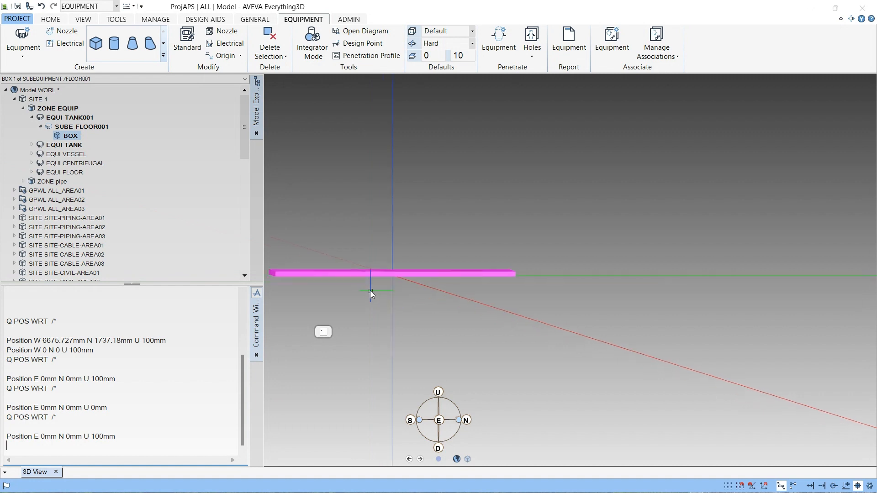
pyautogui.moveTo(362, 276); pyautogui.dragTo(412, 267, button='middle')
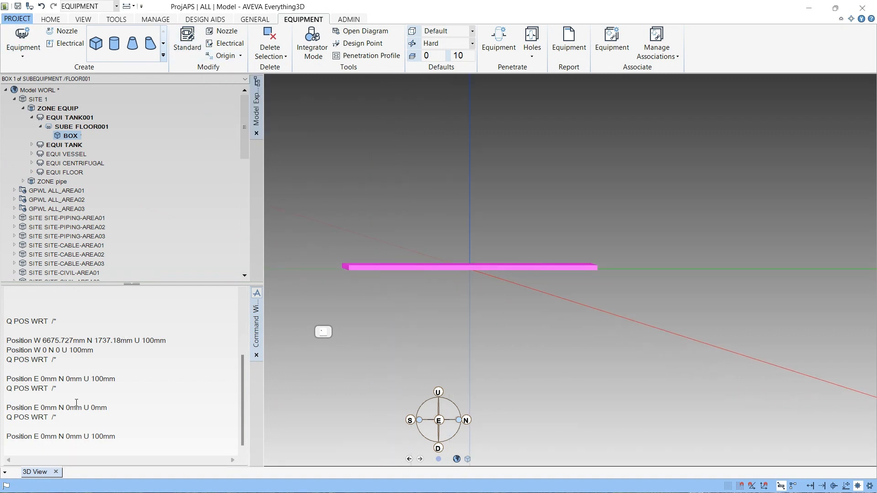
# - Clear the command window and display axes at the current element with AXES AT CE
pyautogui.rightClick(97, 449)
pyautogui.click(113, 466)
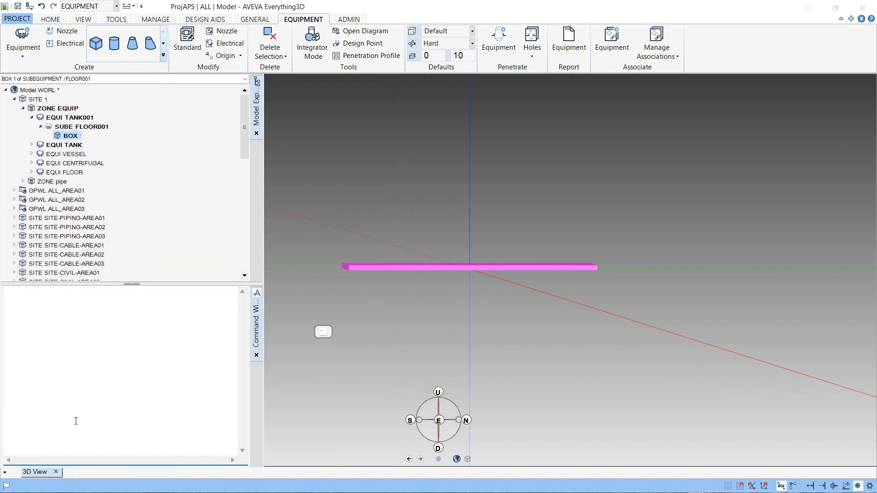
pyautogui.write('AXES AT CE')
pyautogui.press('Return')
pyautogui.scroll(5, 477, 275)
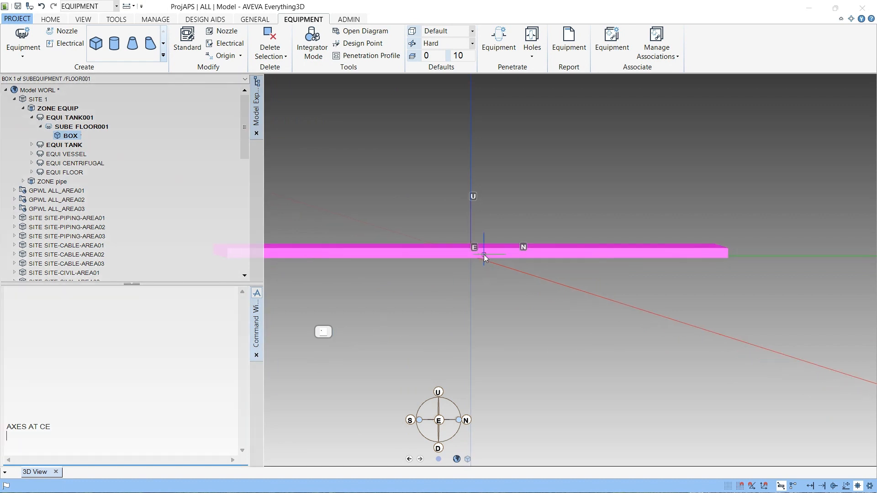
pyautogui.moveTo(473, 255); pyautogui.dragTo(370, 333, button='middle')
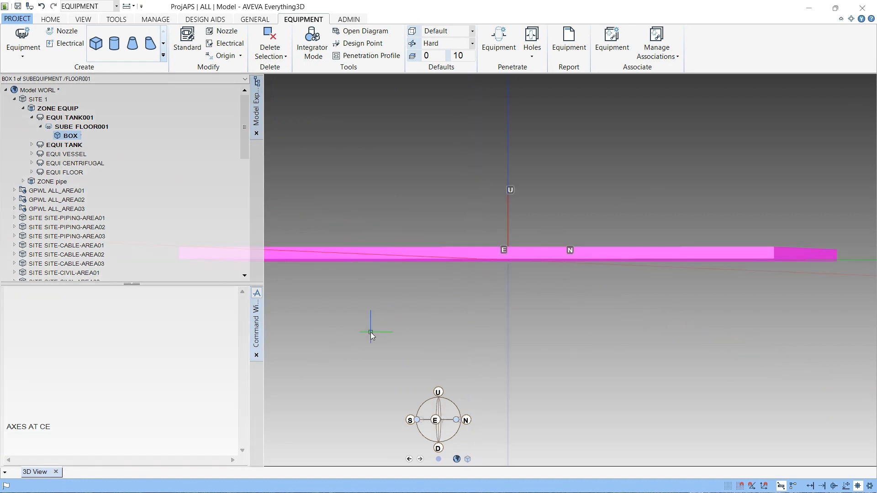
pyautogui.click(437, 420)
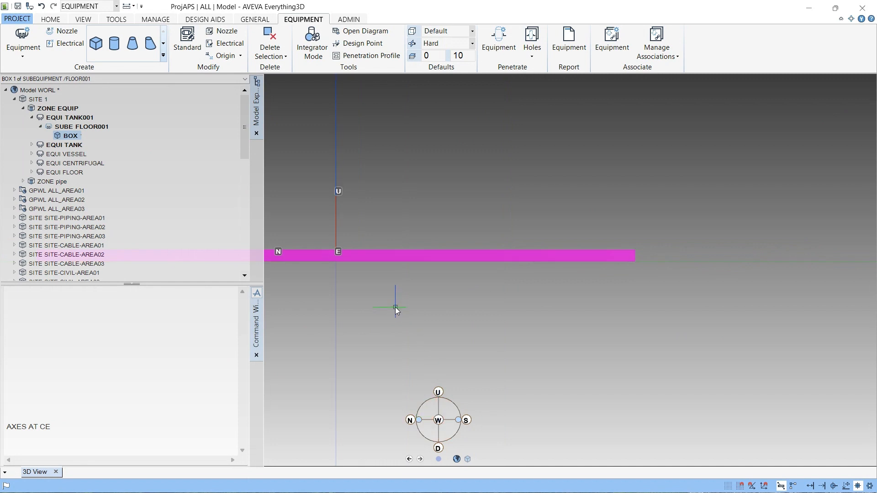
pyautogui.scroll(-3, 396, 307)
pyautogui.middleClick(350, 270)
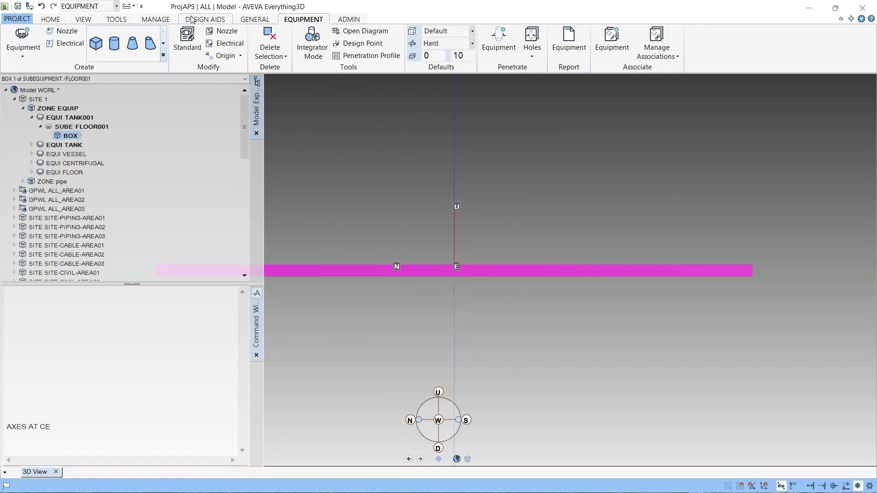
pyautogui.click(117, 21)
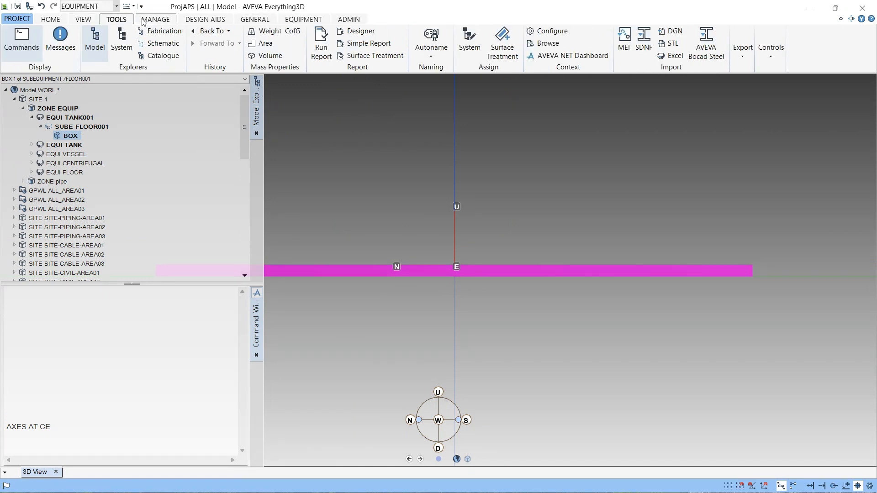
pyautogui.click(144, 21)
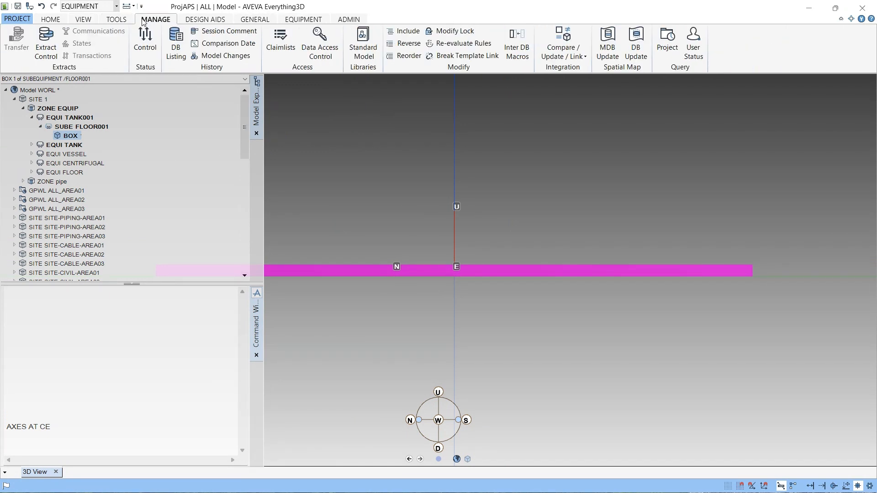
pyautogui.click(79, 21)
# - Open the Graphics Settings dialog, review its colour, representation, steelwork and cabling tabs, then close it
pyautogui.click(55, 31)
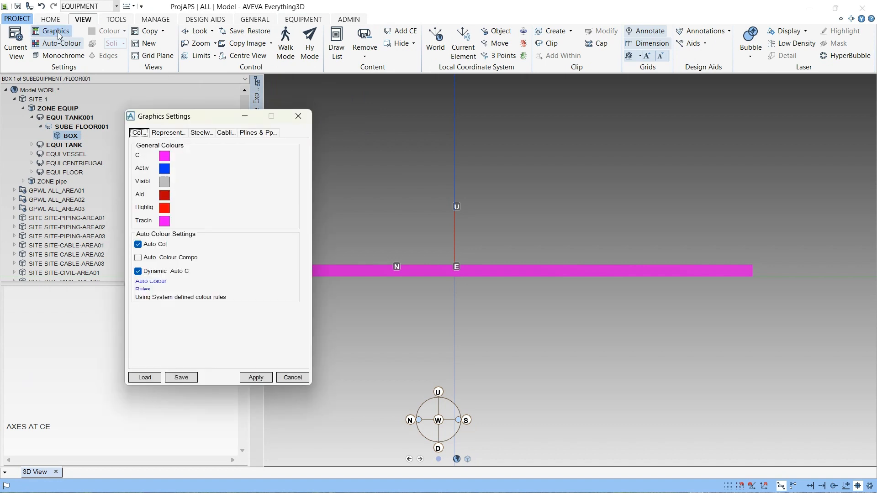
pyautogui.click(166, 134)
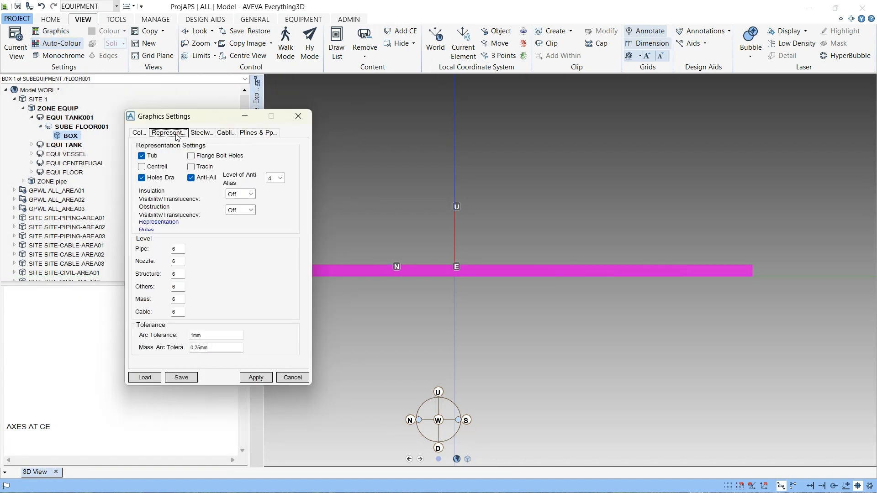
pyautogui.click(197, 133)
pyautogui.click(176, 134)
pyautogui.click(139, 133)
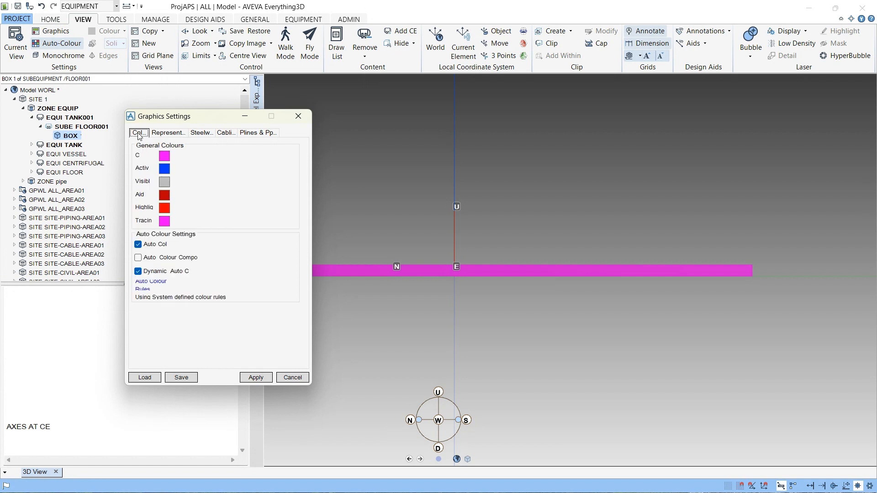
pyautogui.click(184, 134)
pyautogui.click(213, 134)
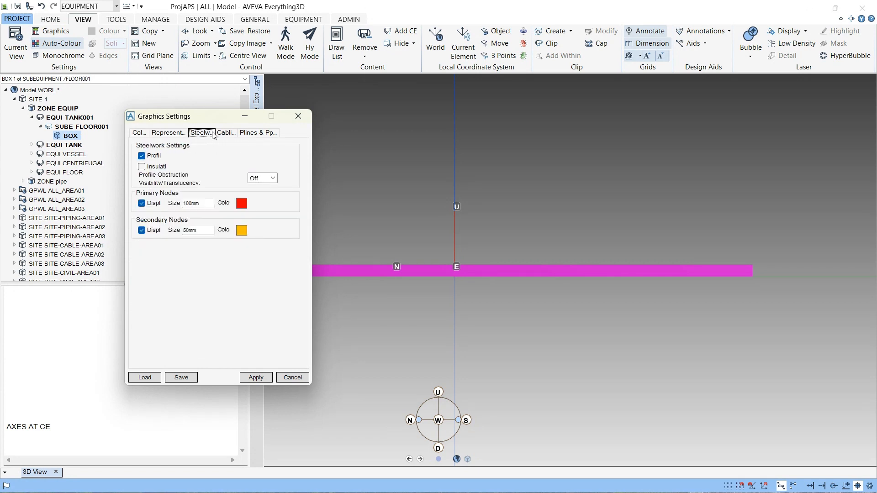
pyautogui.click(227, 133)
pyautogui.click(298, 116)
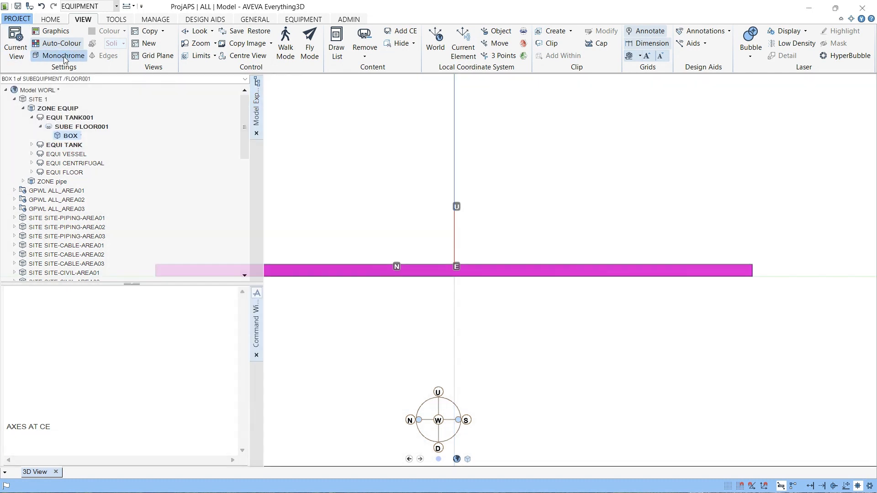
# - Turn off shaded display in the 3D view settings and apply it
pyautogui.click(64, 56)
pyautogui.click(65, 55)
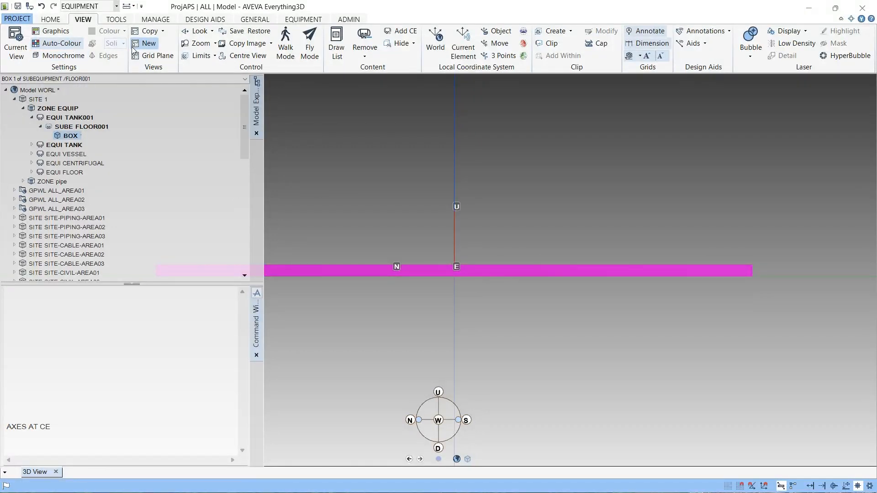
pyautogui.click(15, 45)
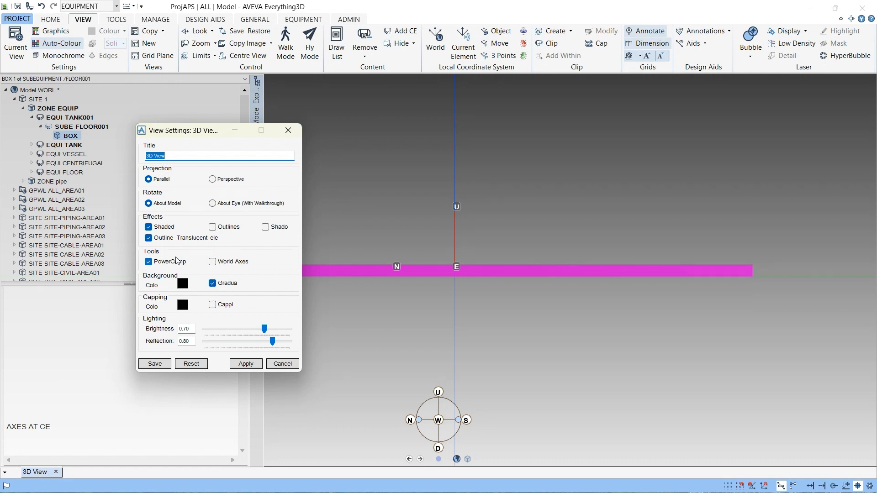
pyautogui.click(164, 228)
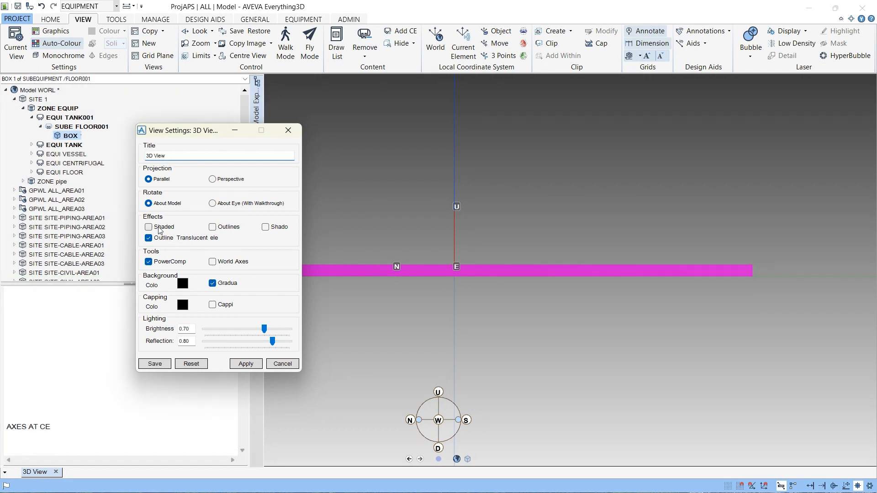
pyautogui.click(245, 365)
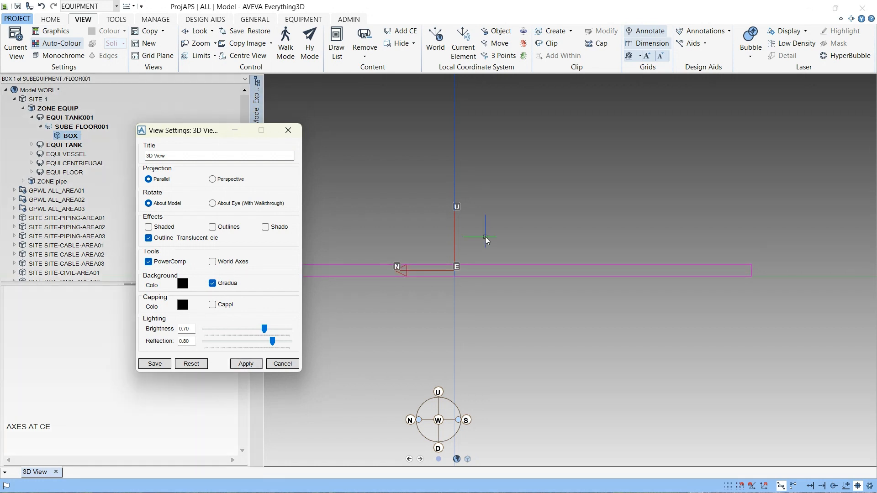
pyautogui.scroll(-2, 485, 237)
pyautogui.moveTo(183, 130); pyautogui.dragTo(750, 240)
pyautogui.scroll(4, 436, 284)
pyautogui.scroll(2, 517, 243)
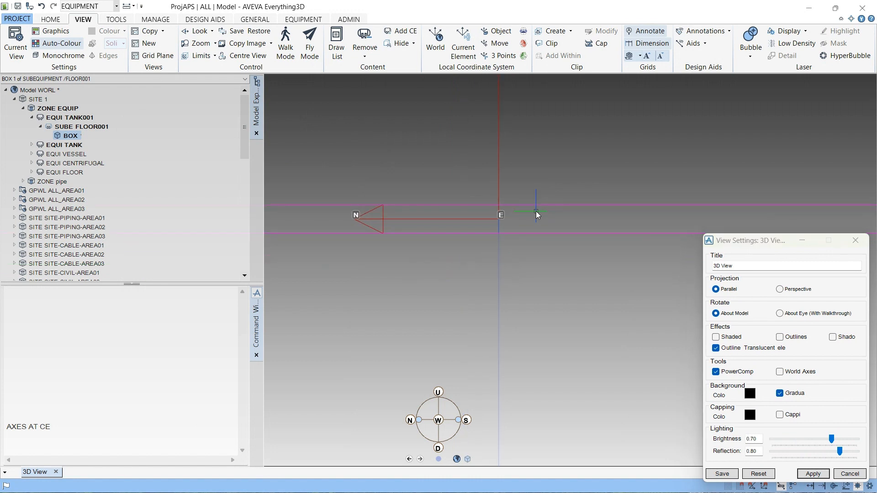
# - Orbit to view the box from the east and query its position relative to the world with Q POS WRT /*
pyautogui.scroll(2, 536, 211)
pyautogui.moveTo(524, 229); pyautogui.dragTo(489, 254, button='middle')
pyautogui.scroll(-1, 412, 287)
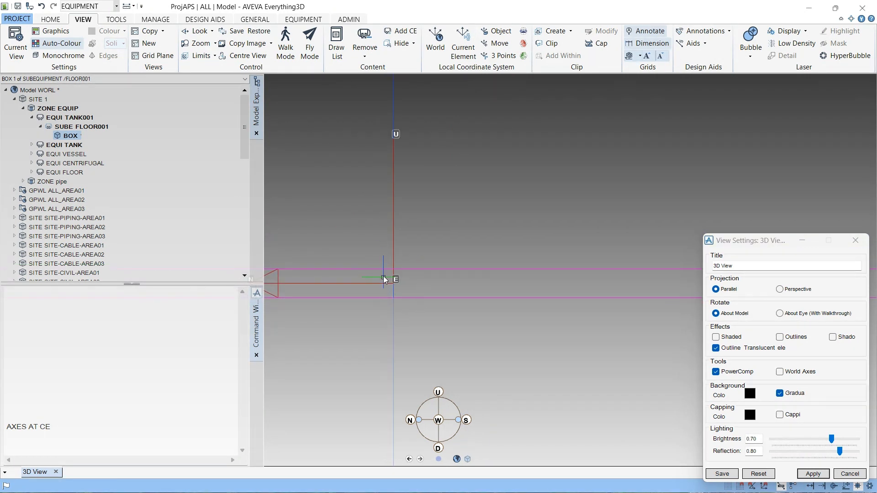
pyautogui.moveTo(396, 285)
pyautogui.mouseDown(button='middle')
pyautogui.moveTo(399, 315)
pyautogui.moveTo(417, 285)
pyautogui.moveTo(410, 292)
pyautogui.moveTo(416, 193)
pyautogui.mouseUp(button='middle')
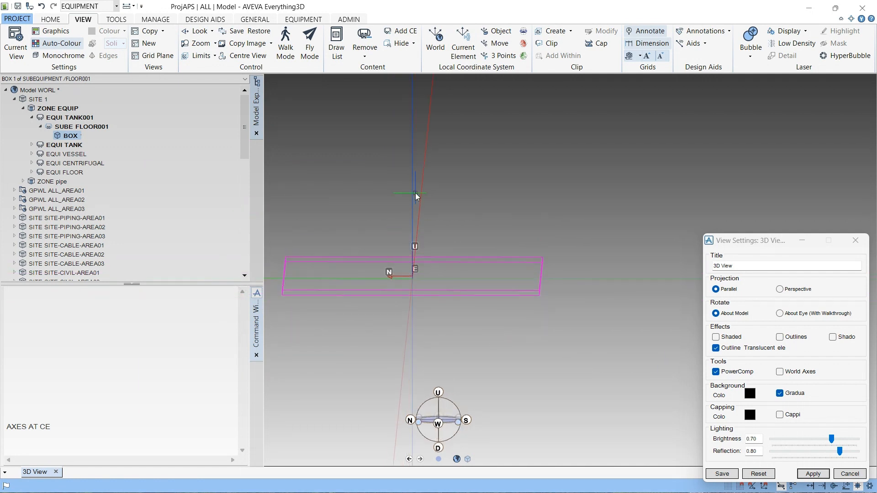
pyautogui.moveTo(419, 277)
pyautogui.mouseDown(button='middle')
pyautogui.moveTo(410, 283)
pyautogui.moveTo(413, 242)
pyautogui.moveTo(415, 268)
pyautogui.moveTo(393, 292)
pyautogui.mouseUp(button='middle')
pyautogui.click(29, 440)
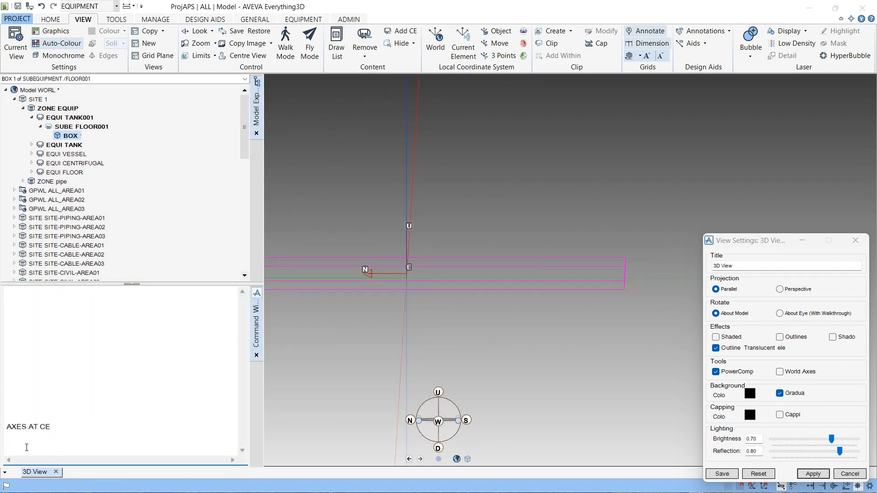
pyautogui.moveTo(382, 355); pyautogui.dragTo(414, 351, button='middle')
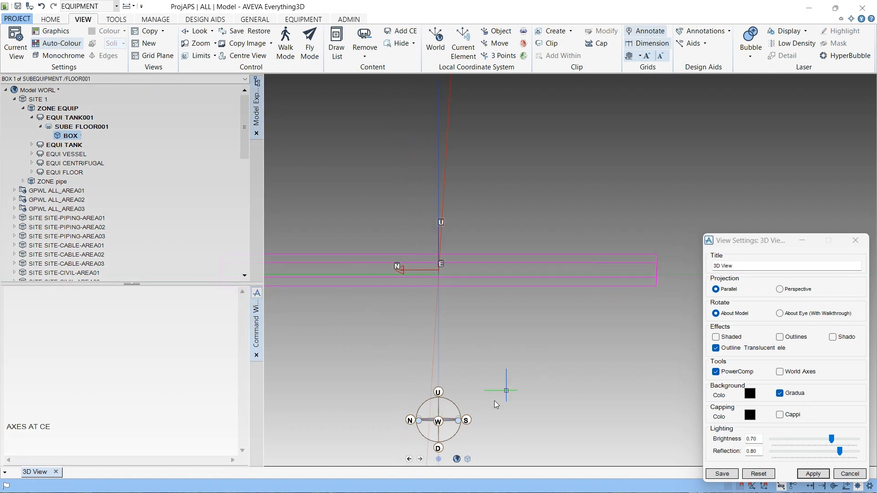
pyautogui.click(438, 421)
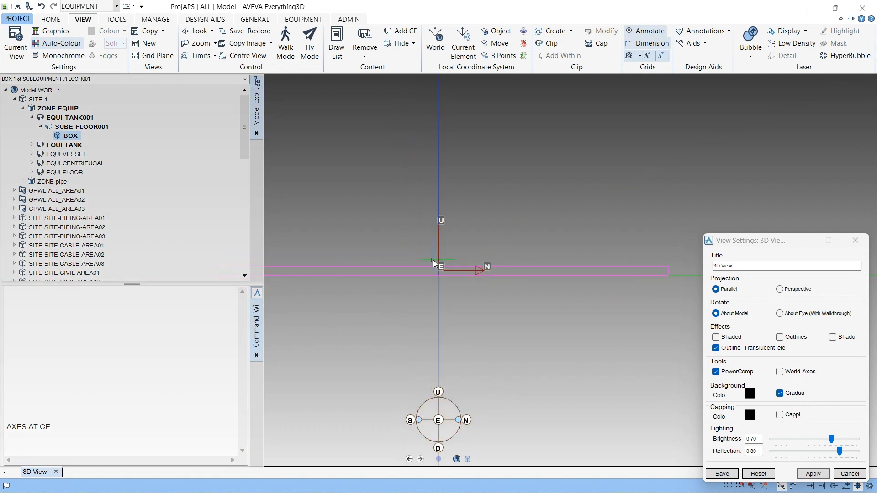
pyautogui.scroll(-3, 561, 278)
pyautogui.scroll(2, 605, 275)
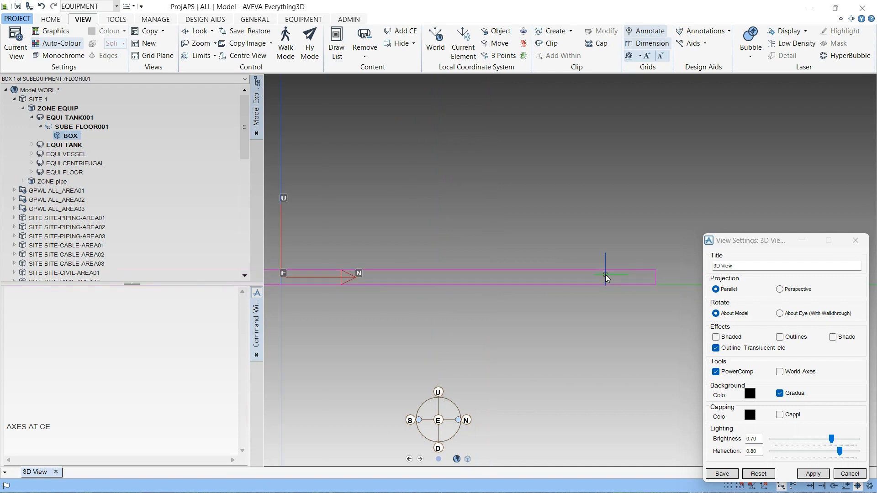
pyautogui.scroll(-3, 554, 275)
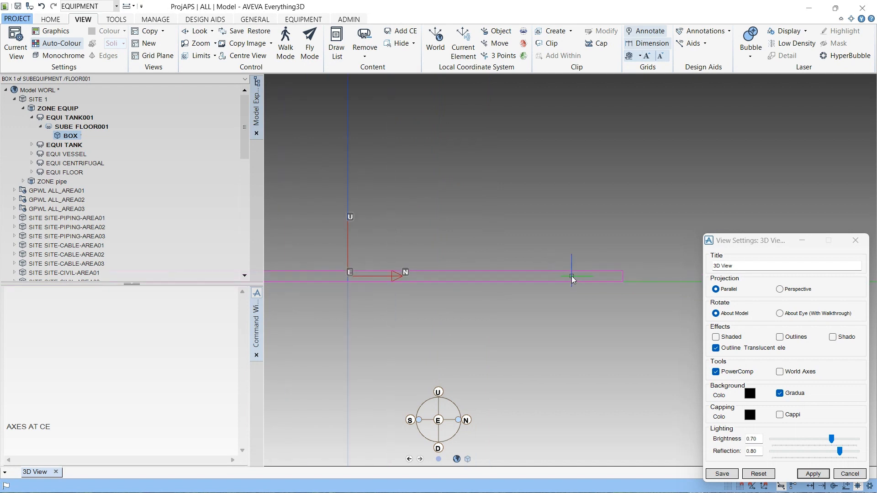
pyautogui.scroll(2, 572, 276)
pyautogui.click(111, 434)
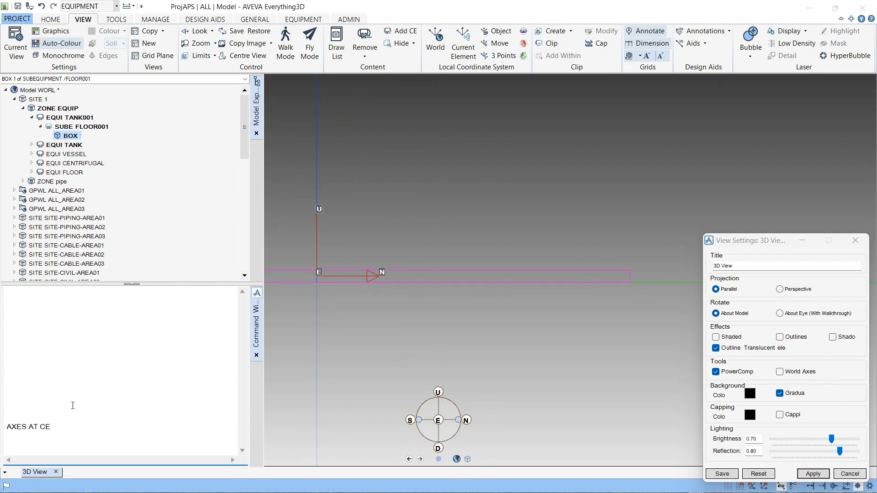
pyautogui.write('Q POS WRT /*')
pyautogui.press('Return')
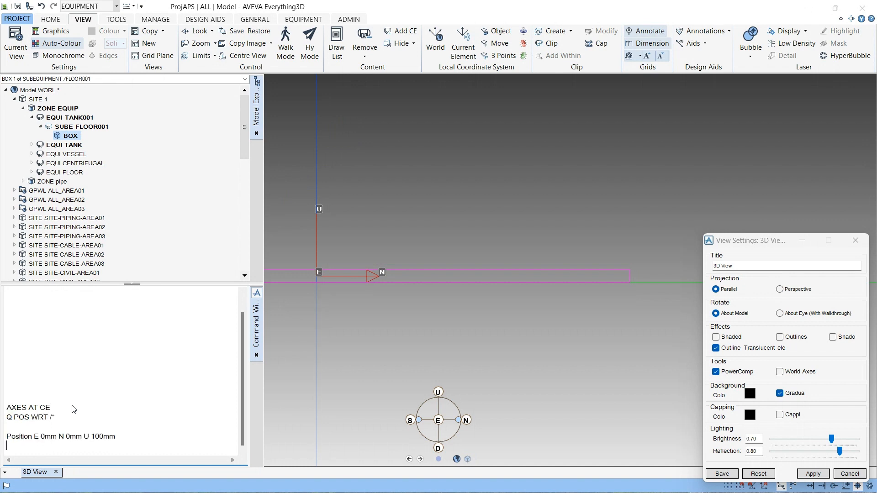
# - Reuse the position output as a command to position the box at E 0mm N 0mm U 100000mm
pyautogui.doubleClick(111, 436)
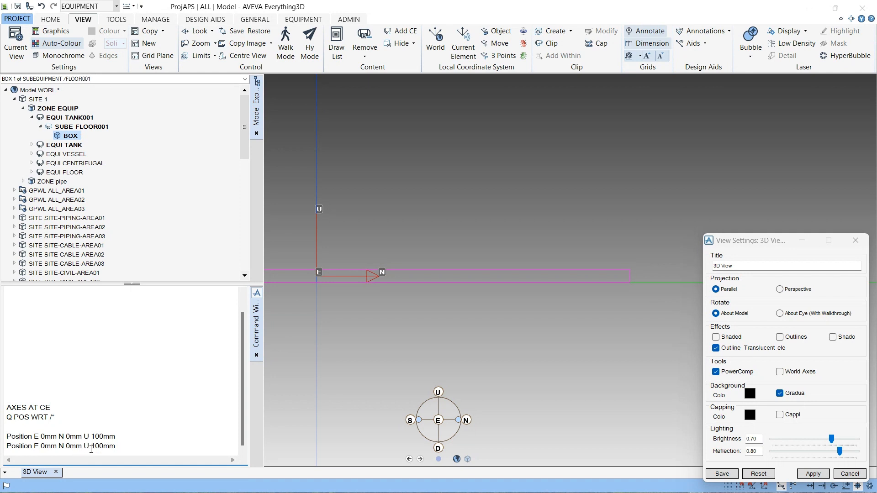
pyautogui.click(104, 448)
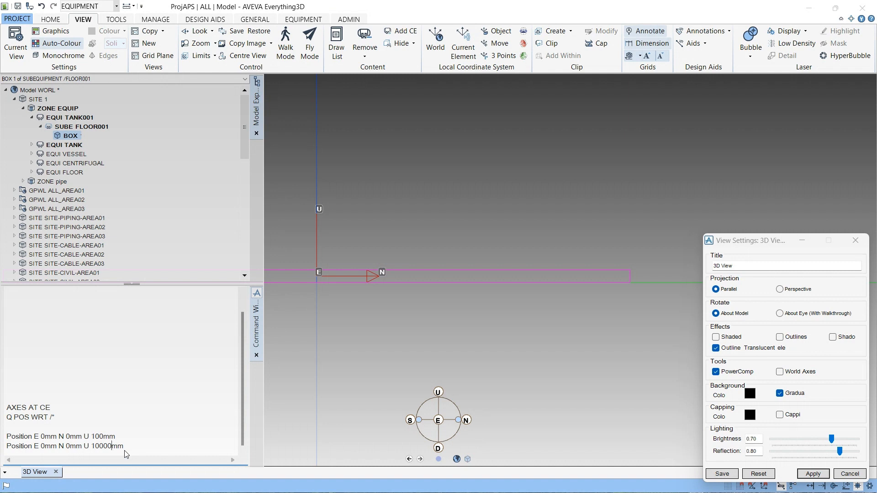
pyautogui.press('BackSpace')
pyautogui.write('00')
pyautogui.press('Return')
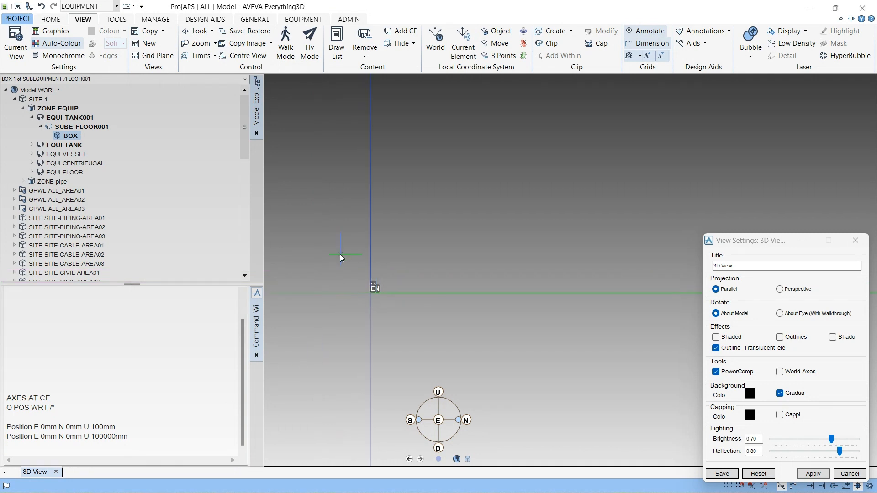
# - Refit the 3D view to the box and re-run the Q POS WRT /* query
pyautogui.rightClick(355, 273)
pyautogui.click(371, 297)
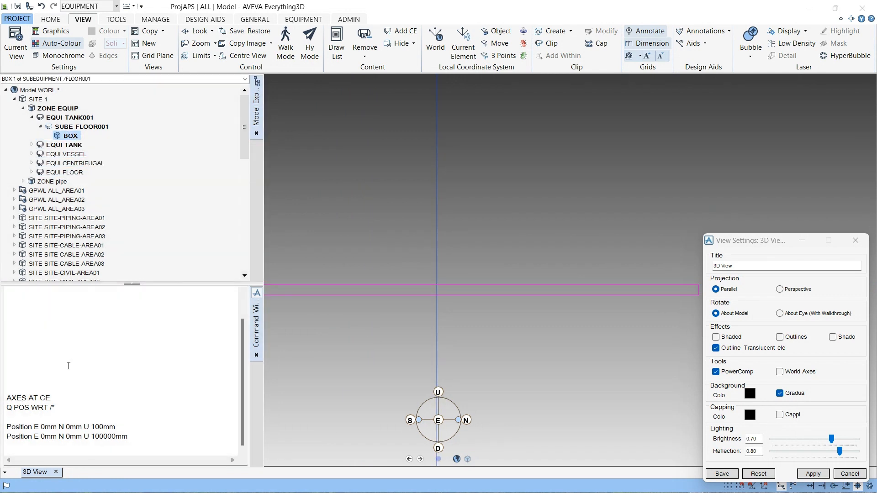
pyautogui.click(58, 408)
pyautogui.press('Return')
pyautogui.press('Return')
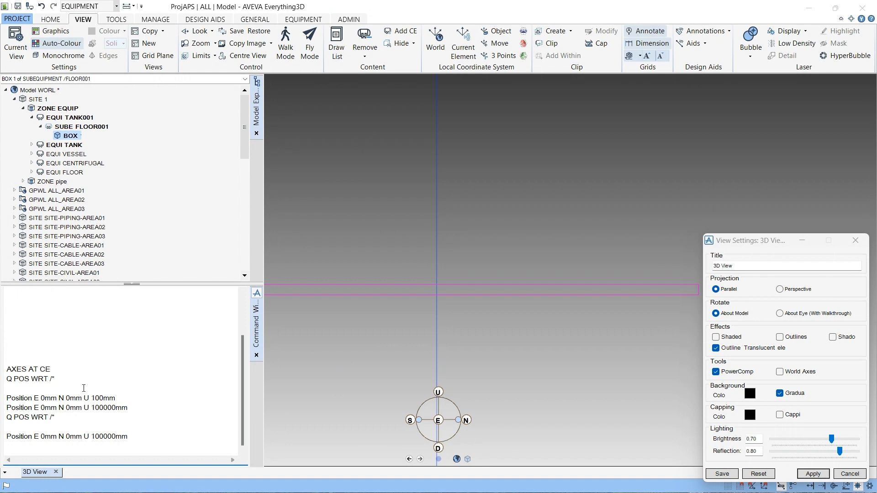
# - Display axes at the current element again with AXES AT CE
pyautogui.scroll(-3, 475, 273)
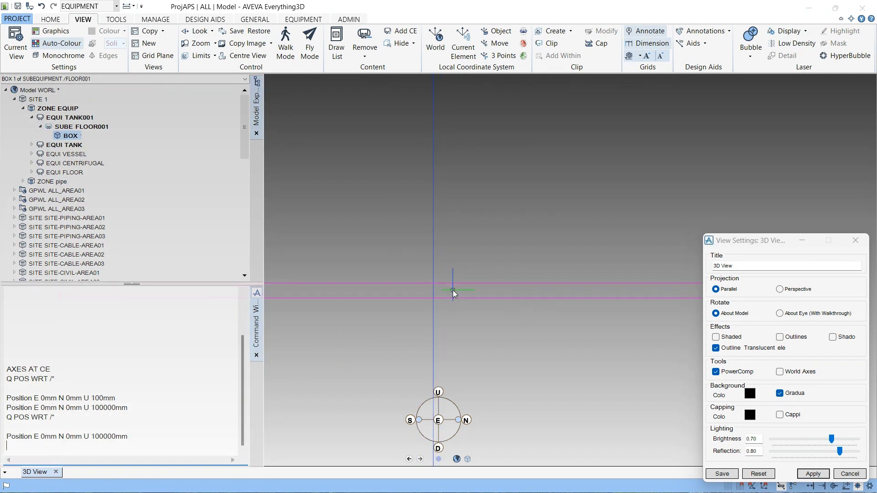
pyautogui.scroll(-2, 453, 291)
pyautogui.scroll(2, 452, 295)
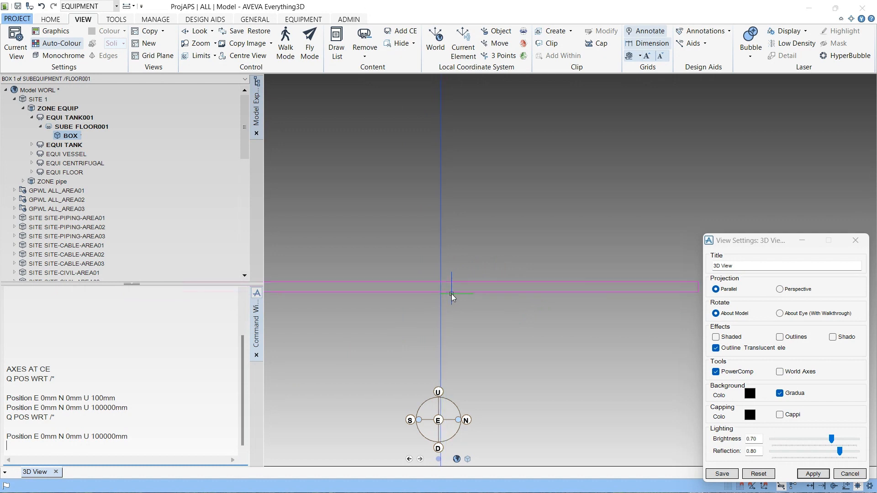
pyautogui.write('AXES AT CE')
pyautogui.press('Return')
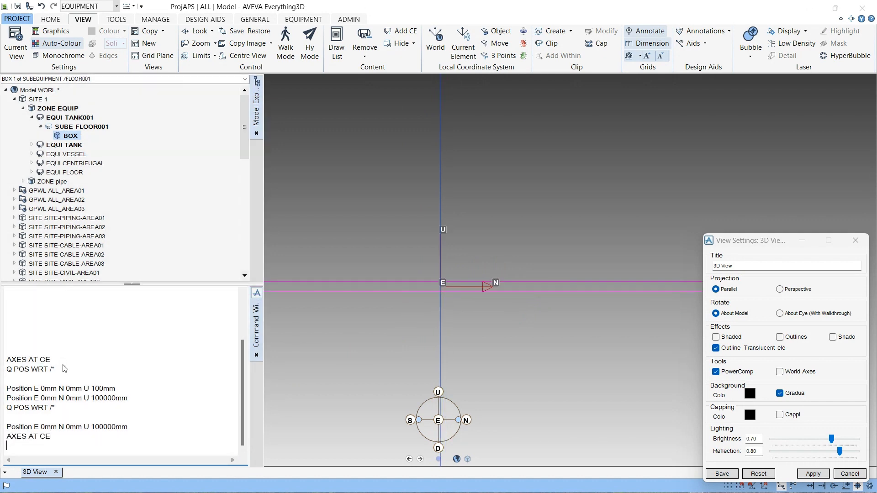
pyautogui.scroll(3, 427, 311)
pyautogui.scroll(-4, 479, 298)
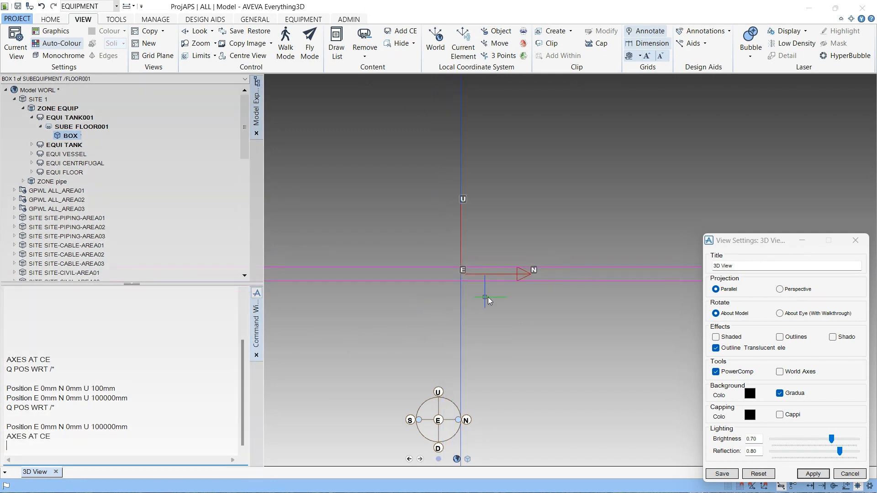
pyautogui.scroll(-1, 616, 292)
pyautogui.moveTo(616, 292); pyautogui.dragTo(337, 267, button='middle')
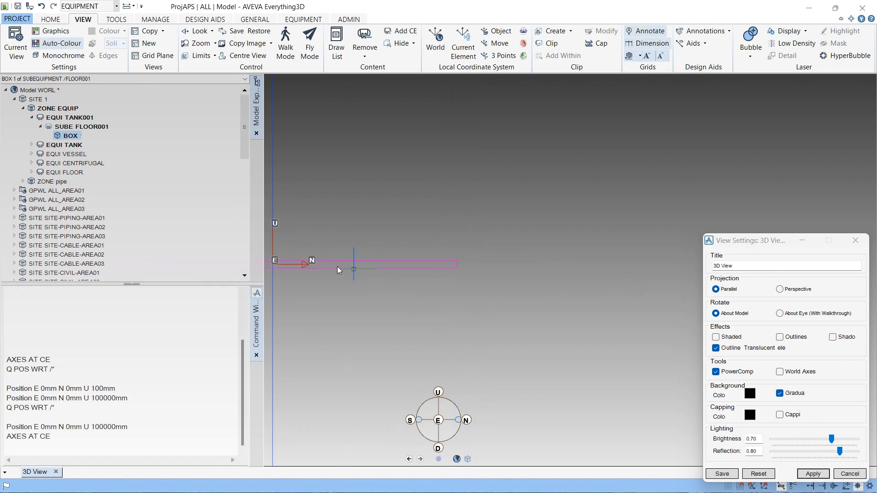
pyautogui.scroll(2, 331, 272)
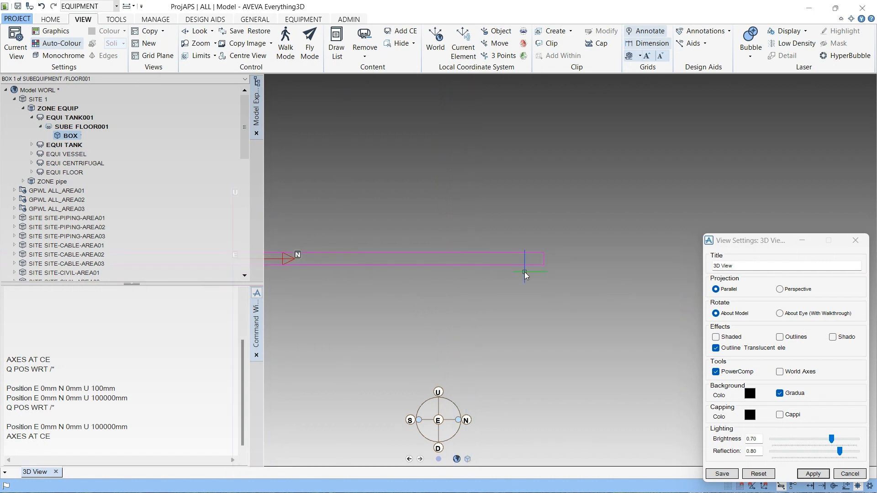
pyautogui.moveTo(373, 254); pyautogui.dragTo(441, 272, button='middle')
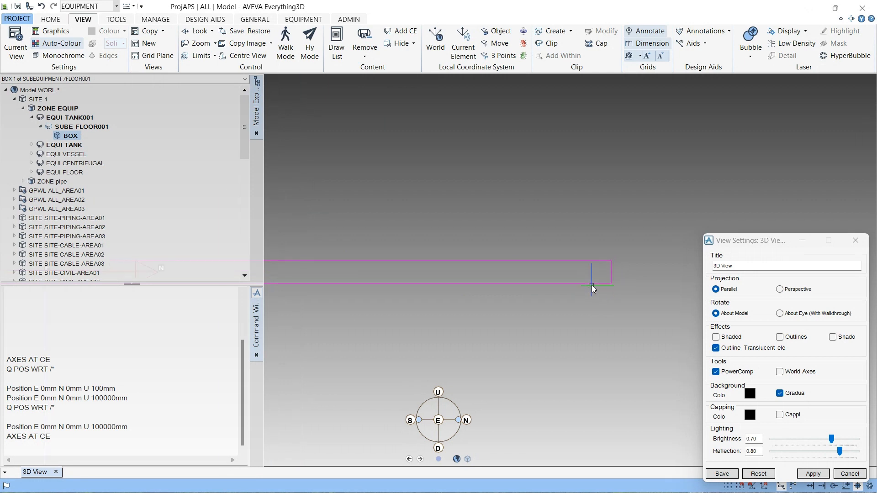
pyautogui.scroll(-2, 591, 285)
pyautogui.scroll(1, 370, 292)
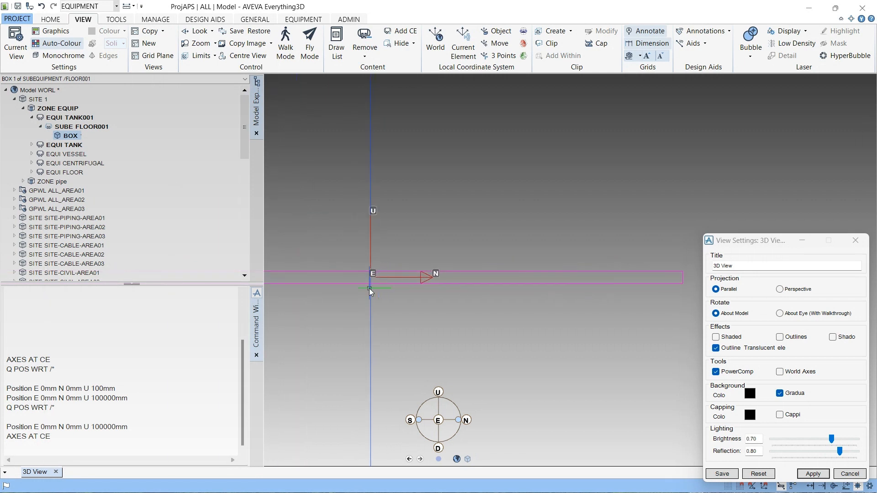
pyautogui.scroll(1, 374, 284)
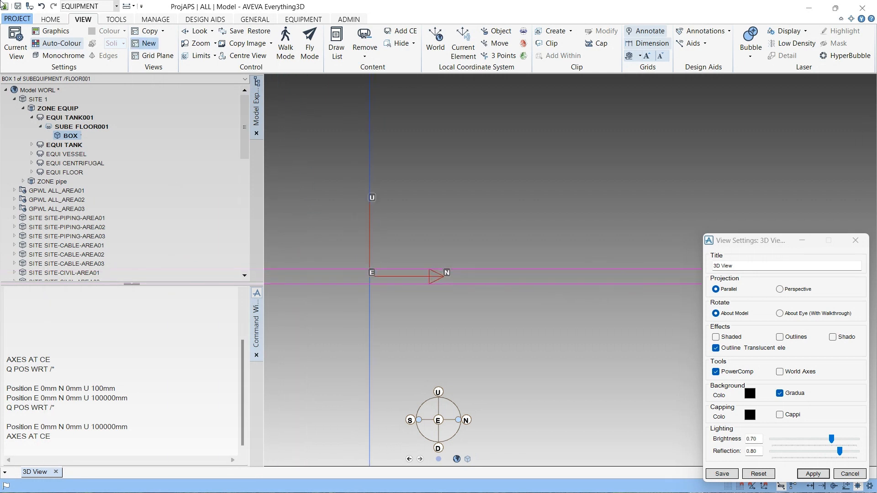
pyautogui.click(117, 19)
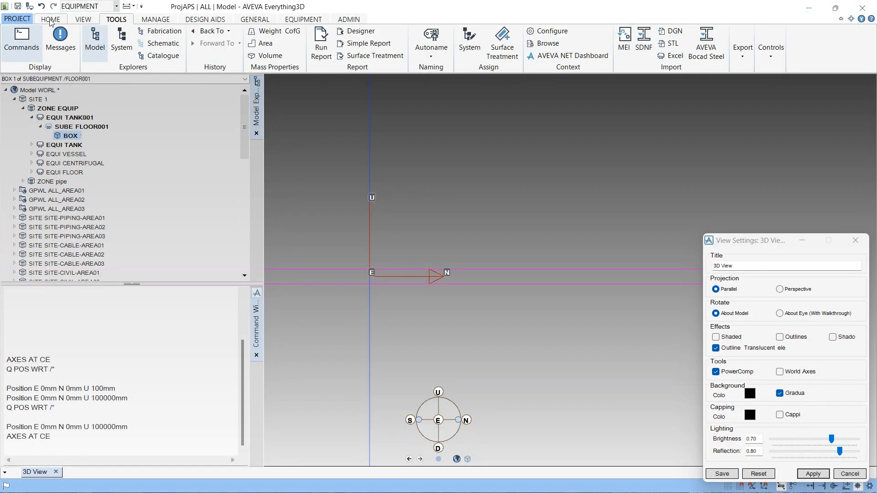
pyautogui.click(50, 19)
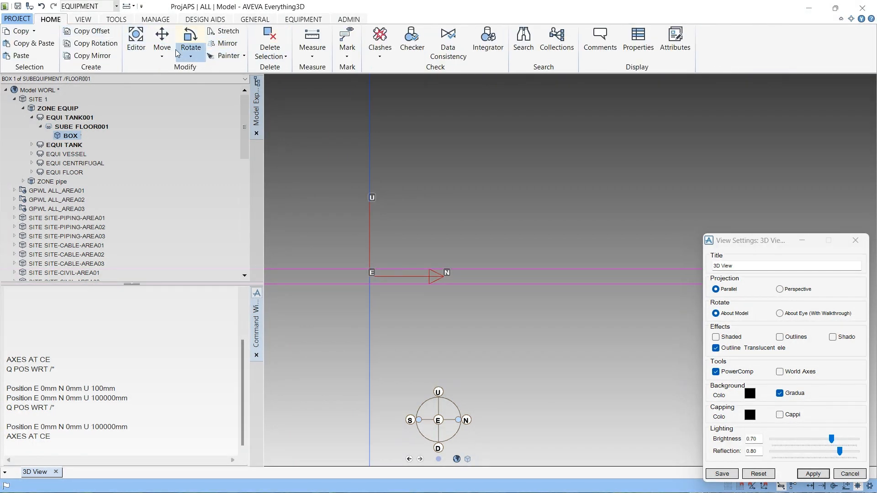
pyautogui.click(91, 19)
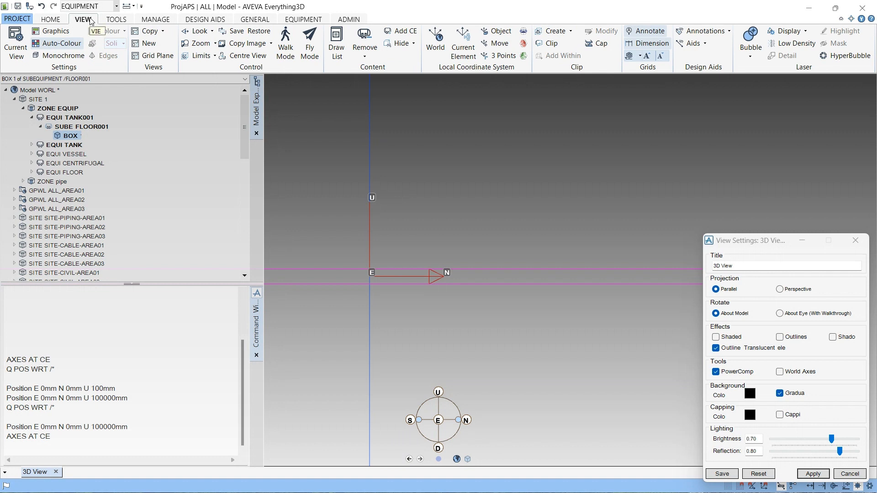
pyautogui.click(51, 19)
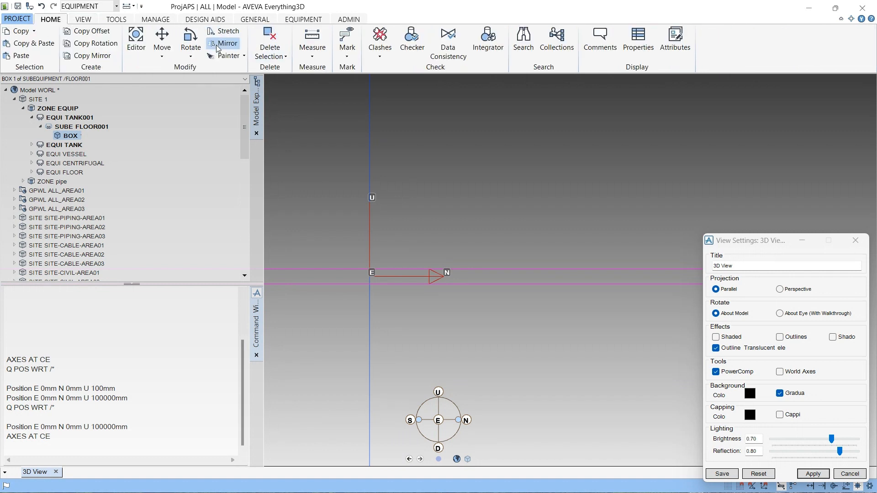
pyautogui.click(90, 19)
pyautogui.click(112, 21)
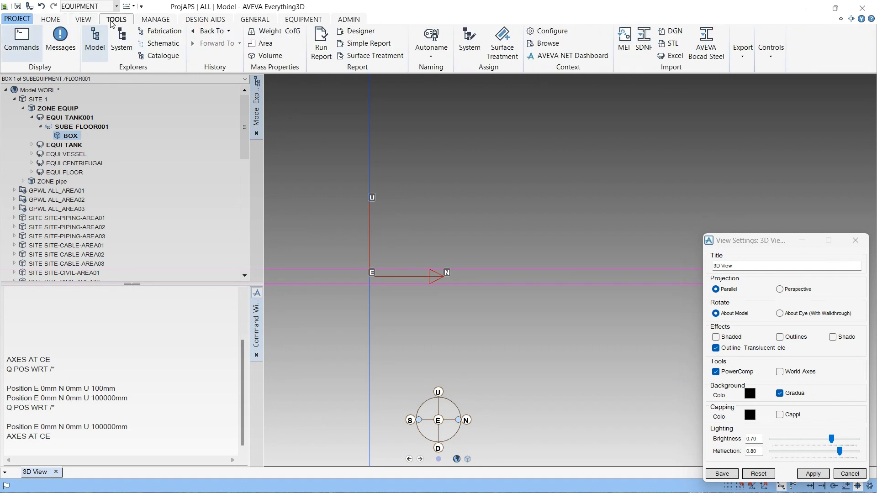
pyautogui.click(156, 19)
pyautogui.click(205, 19)
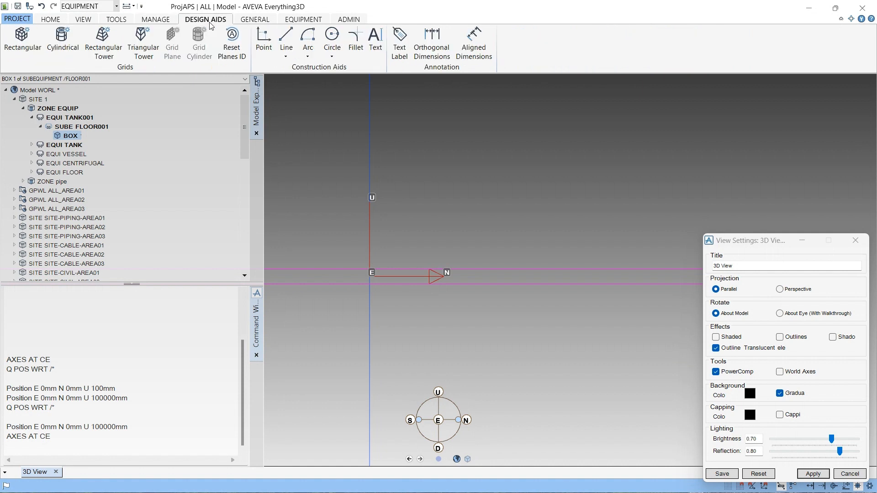
pyautogui.click(291, 21)
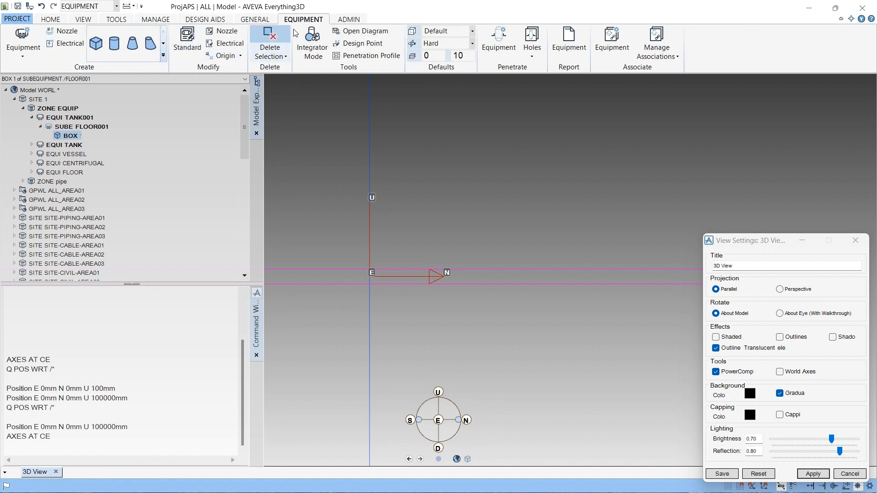
# - Move the sub-equipment origin to the box's P6 point with SubEquipment ID Point, declining to return to the initial origin
pyautogui.click(228, 55)
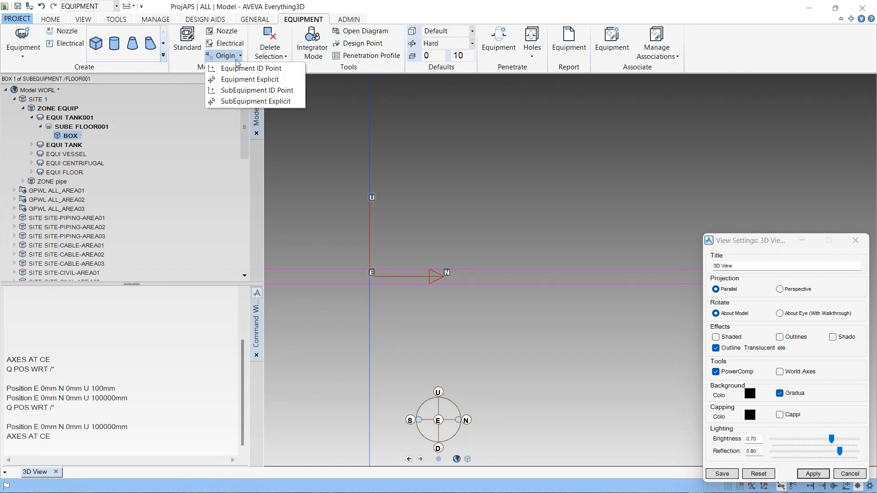
pyautogui.click(247, 91)
pyautogui.scroll(2, 388, 300)
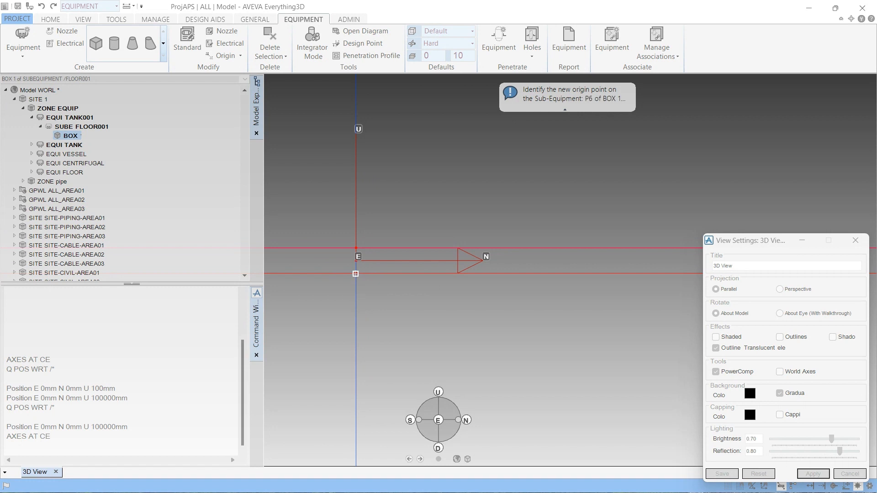
pyautogui.click(355, 273)
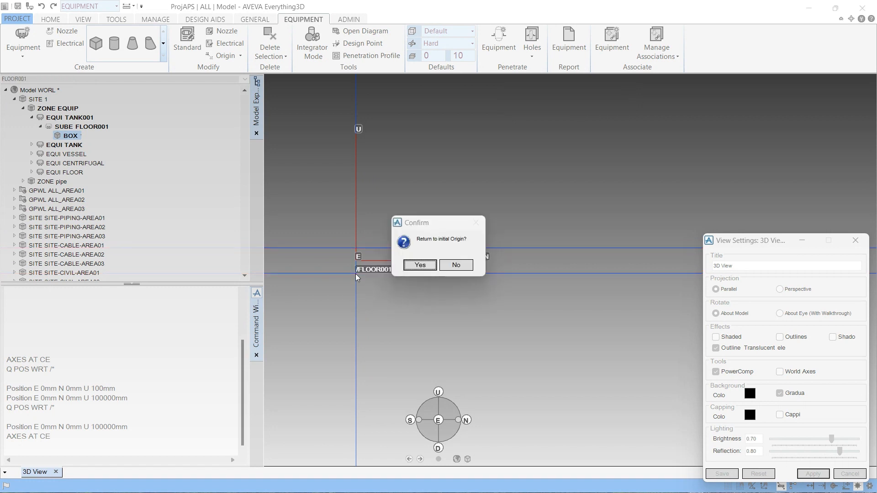
pyautogui.click(452, 266)
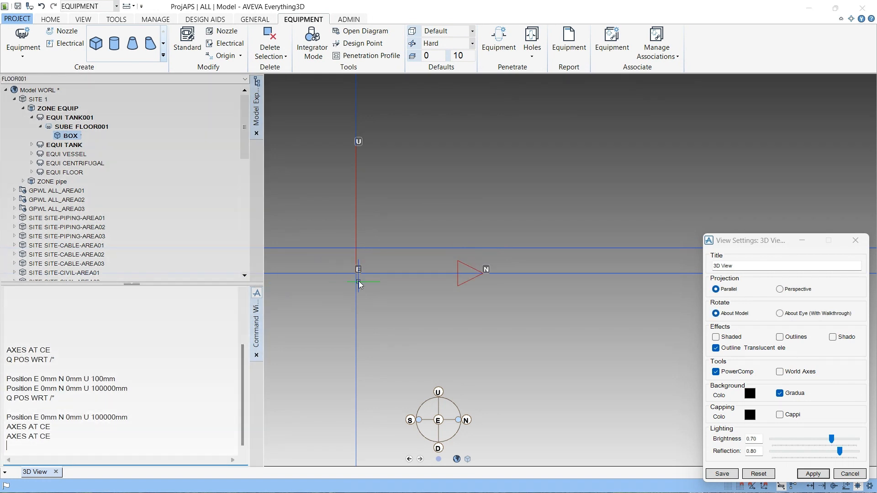
# - Re-run the Q POS WRT /* query to check the current element's position relative to the world
pyautogui.scroll(2, 359, 281)
pyautogui.doubleClick(62, 361)
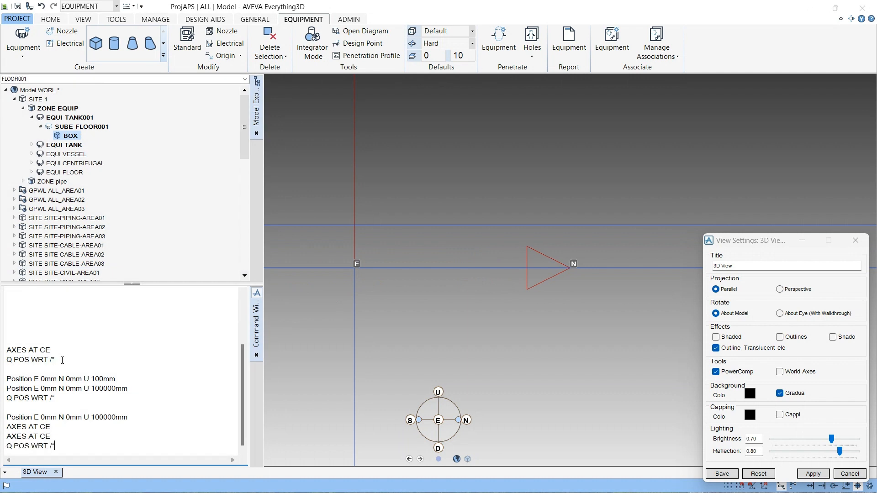
pyautogui.press('Return')
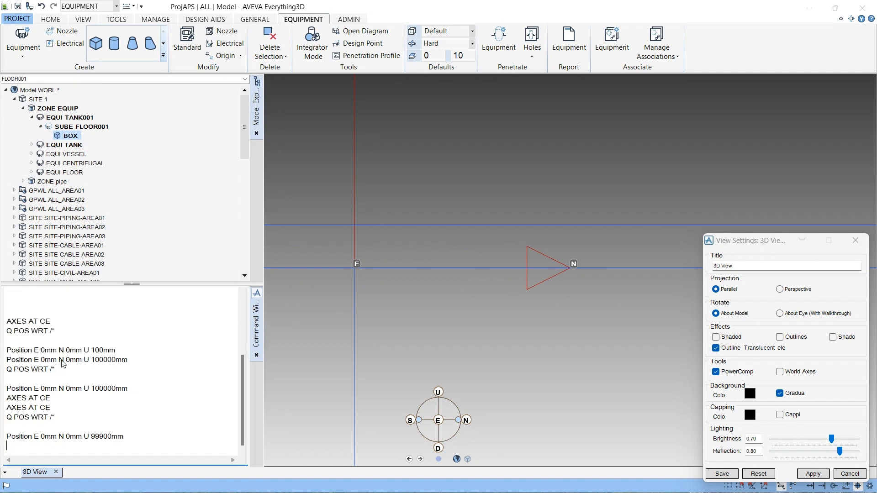
# - Reuse the position output as a command to position the sub-equipment at E 0mm N 0mm U 100000mm
pyautogui.doubleClick(107, 438)
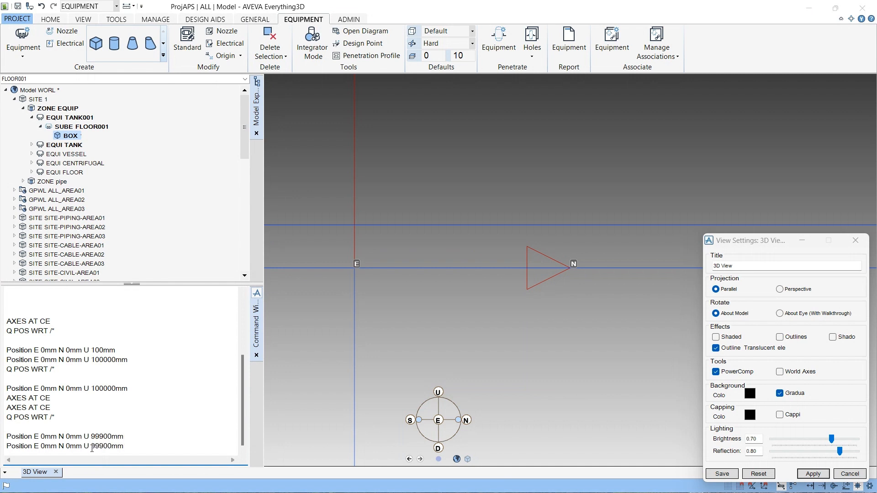
pyautogui.doubleClick(108, 388)
pyautogui.press('Return')
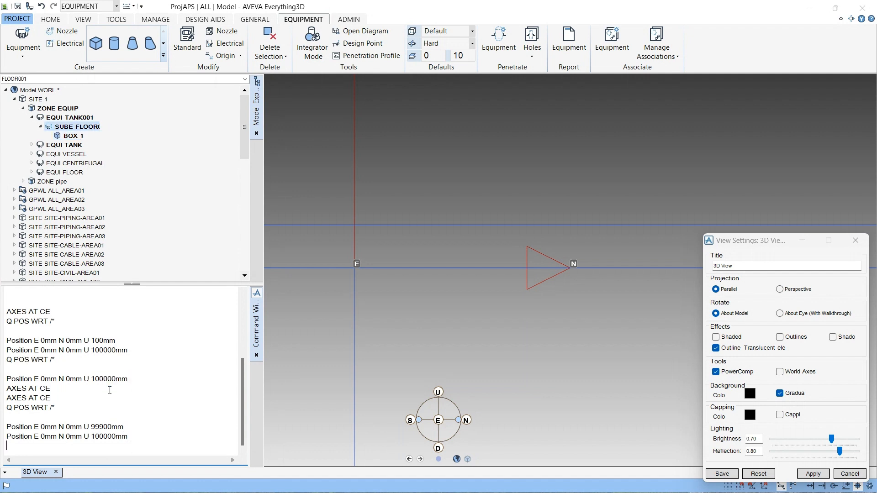
# - Display axes at the sub-equipment with AXES AT CE and query its position with Q POS WRT /*
pyautogui.doubleClick(64, 390)
pyautogui.press('Return')
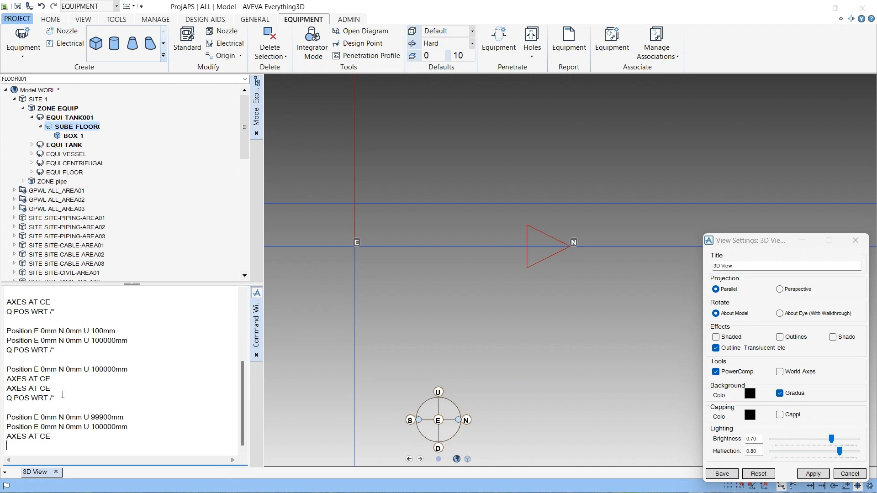
pyautogui.doubleClick(61, 398)
pyautogui.press('Return')
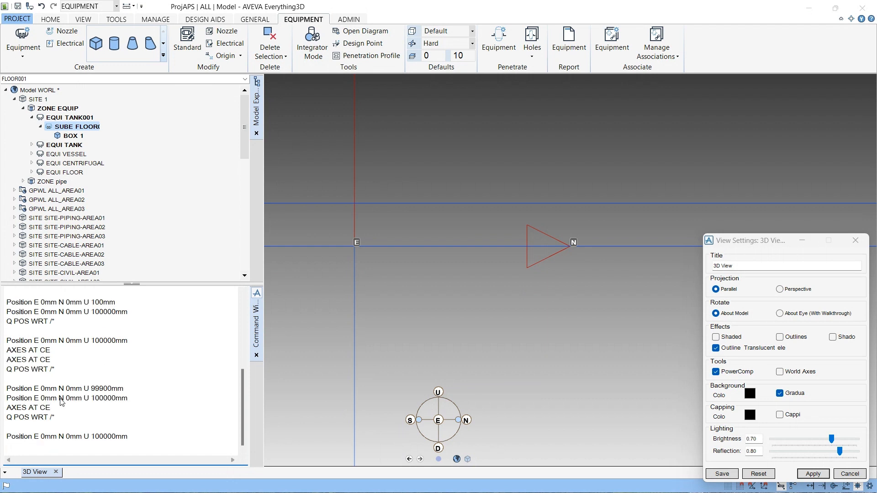
# - Re-issue AXES AT CE and Q POS WRT /* to recheck the sub-equipment's axes and world position
pyautogui.scroll(-3, 535, 290)
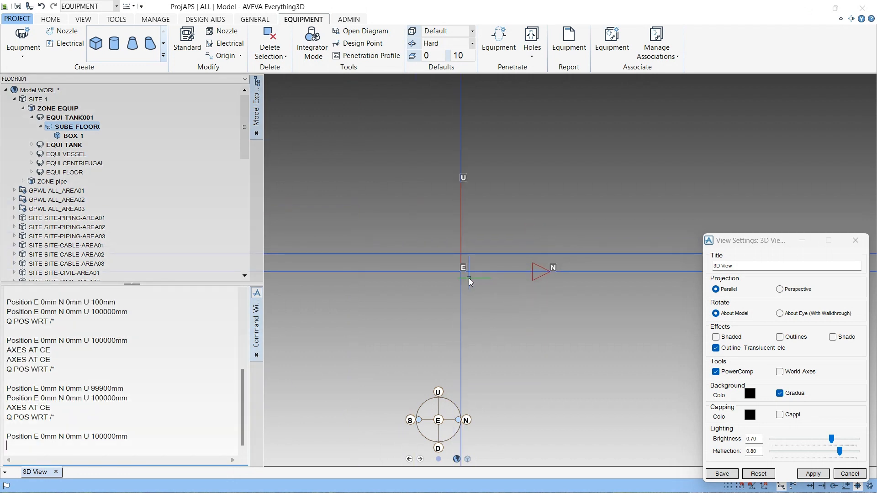
pyautogui.moveTo(470, 282); pyautogui.dragTo(393, 279, button='middle')
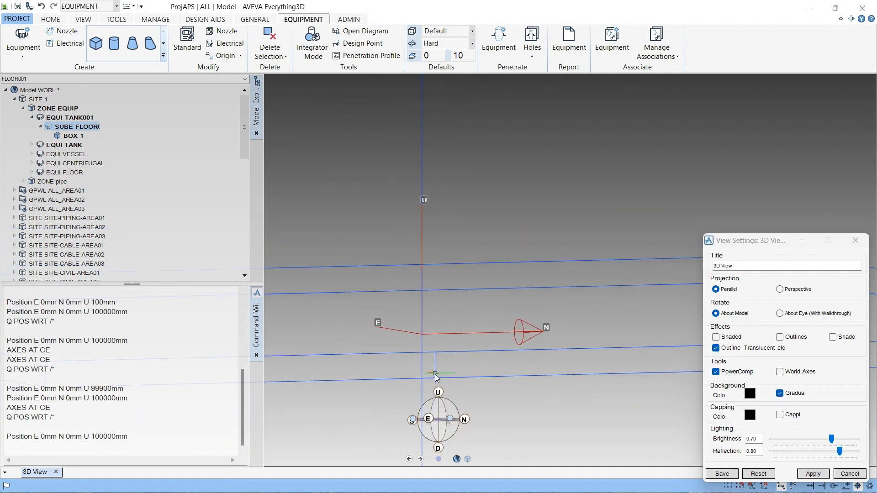
pyautogui.click(428, 418)
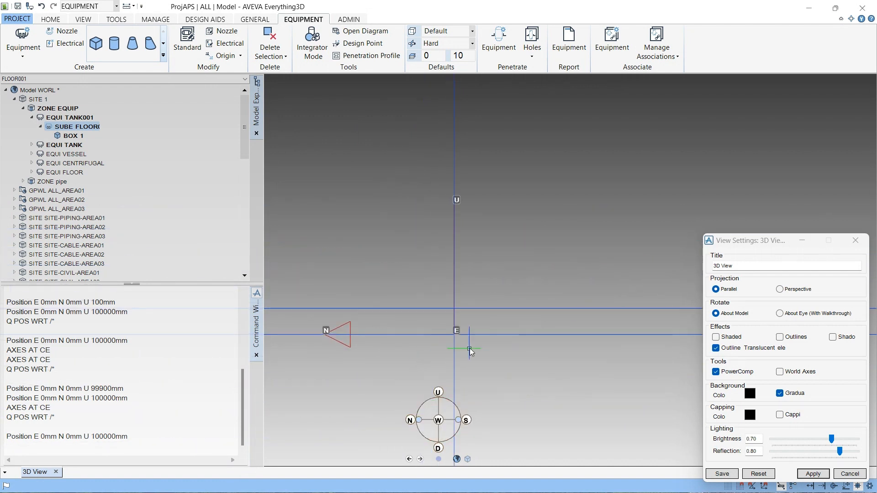
pyautogui.scroll(2, 469, 348)
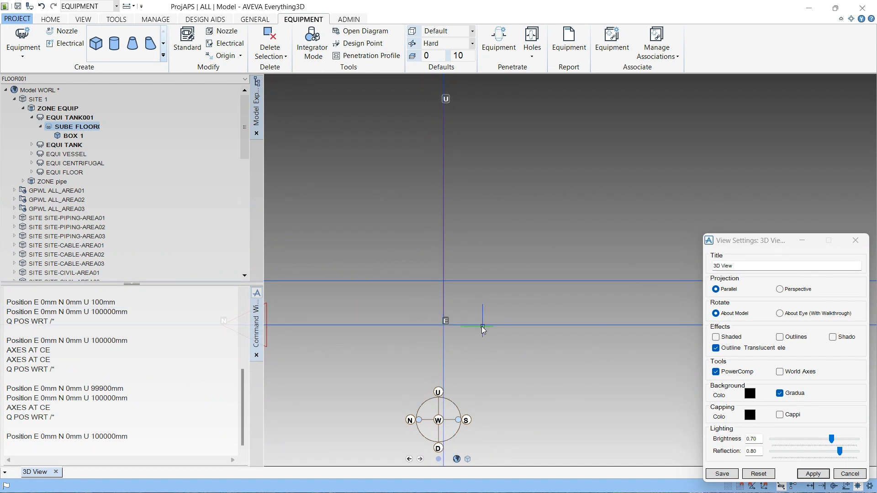
pyautogui.click(59, 407)
pyautogui.press('Return')
pyautogui.press('Return')
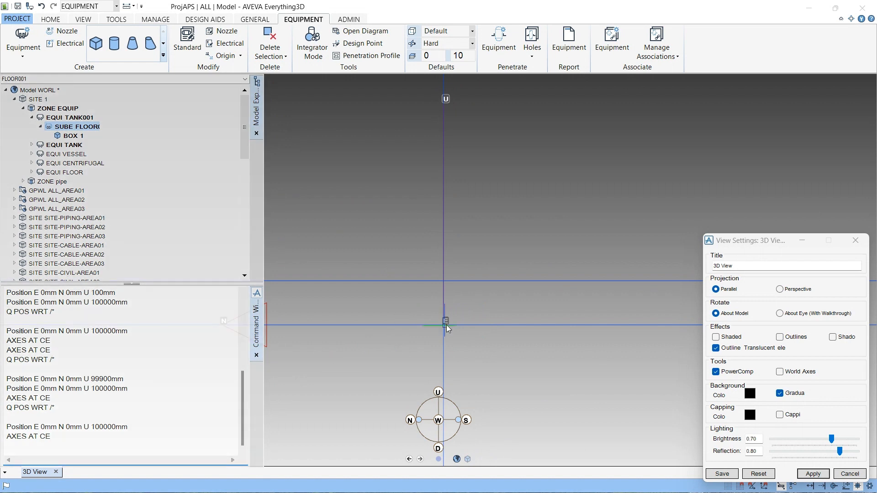
pyautogui.click(58, 407)
pyautogui.press('Return')
pyautogui.press('Return')
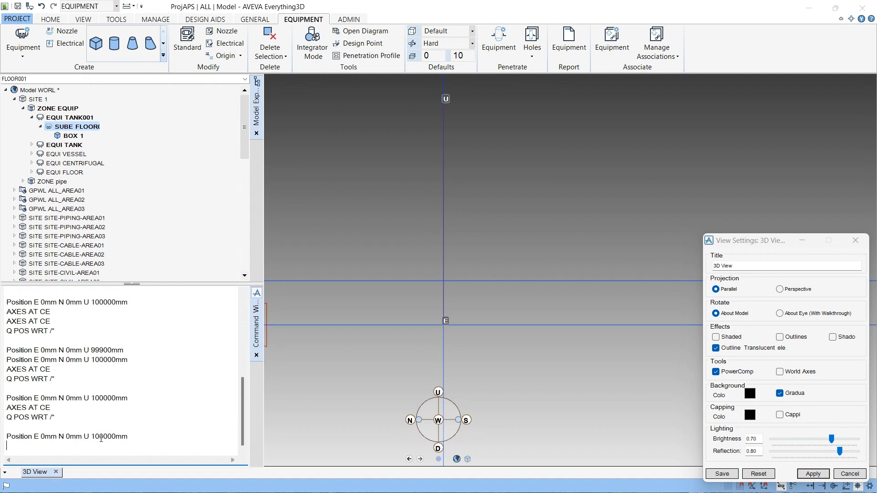
# - Orbit and zoom the 3D view to inspect the sub-equipment axes against the box
pyautogui.scroll(-5, 546, 287)
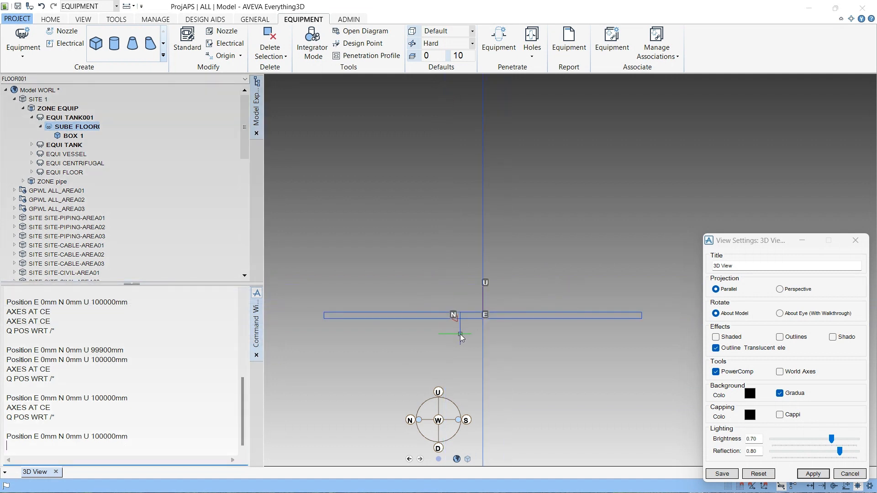
pyautogui.scroll(4, 554, 317)
pyautogui.scroll(-4, 534, 322)
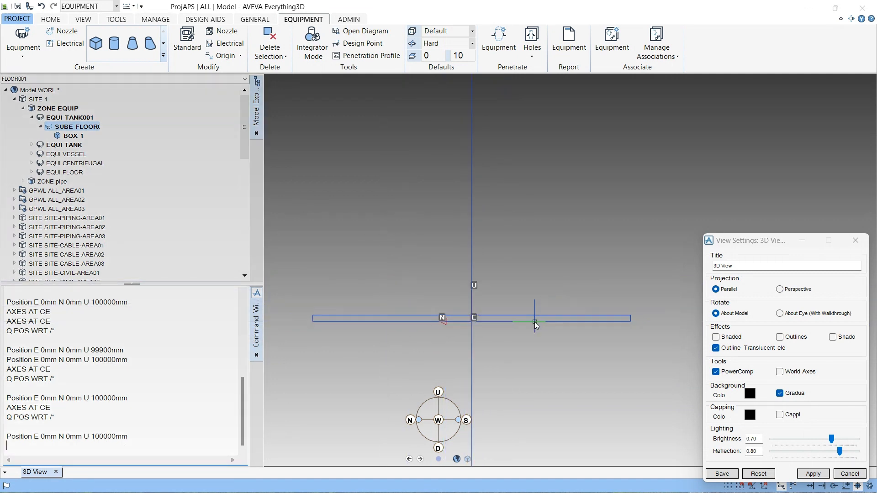
pyautogui.scroll(4, 514, 322)
pyautogui.scroll(-4, 433, 326)
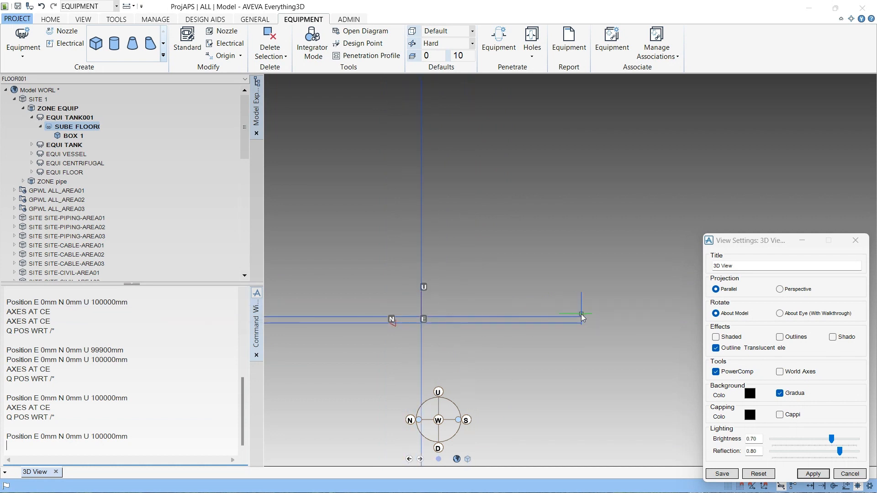
pyautogui.moveTo(518, 333); pyautogui.dragTo(411, 354, button='middle')
pyautogui.moveTo(485, 293); pyautogui.dragTo(569, 272, button='middle')
pyautogui.scroll(-3, 597, 268)
pyautogui.moveTo(473, 329); pyautogui.dragTo(404, 320, button='middle')
pyautogui.scroll(5, 411, 321)
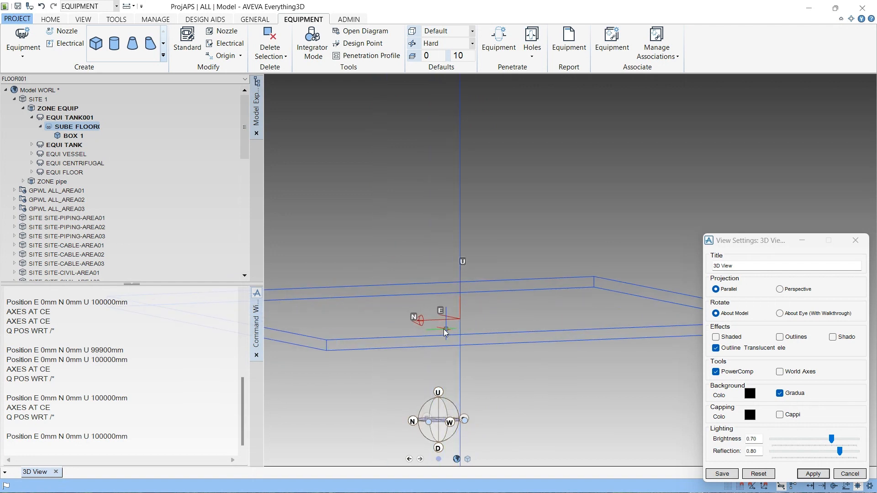
pyautogui.scroll(-5, 395, 332)
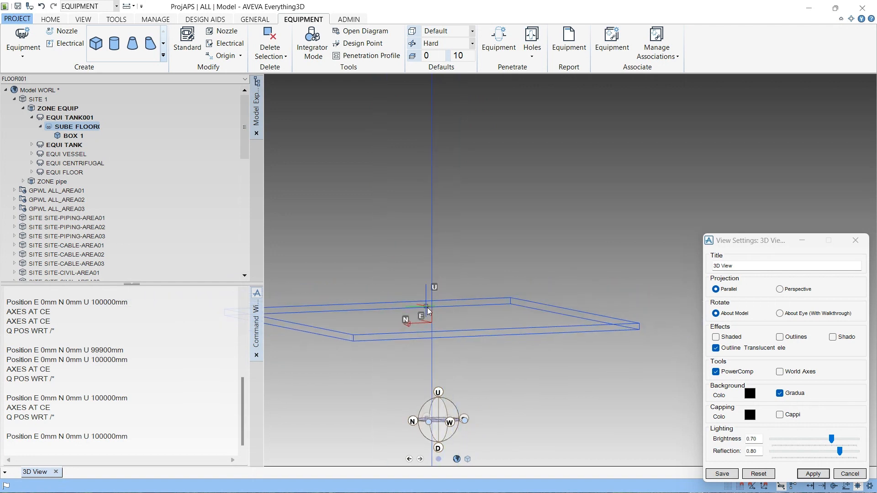
pyautogui.click(450, 425)
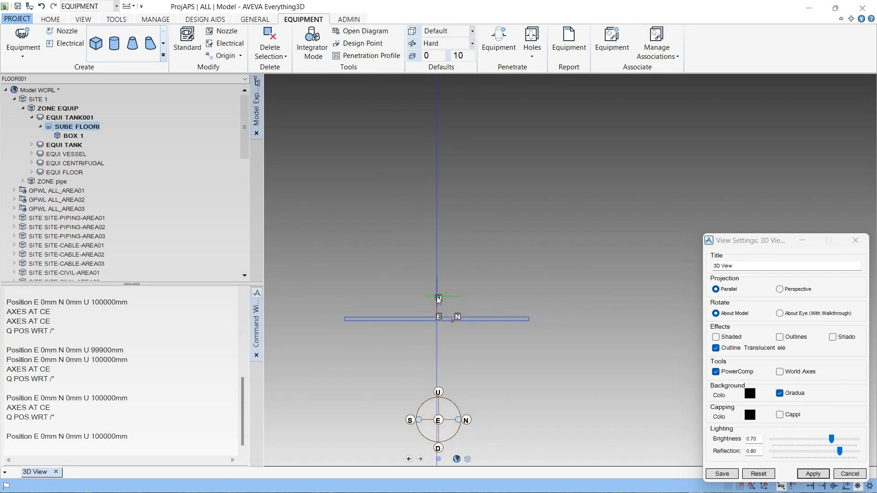
pyautogui.scroll(4, 451, 360)
pyautogui.middleClick(451, 361)
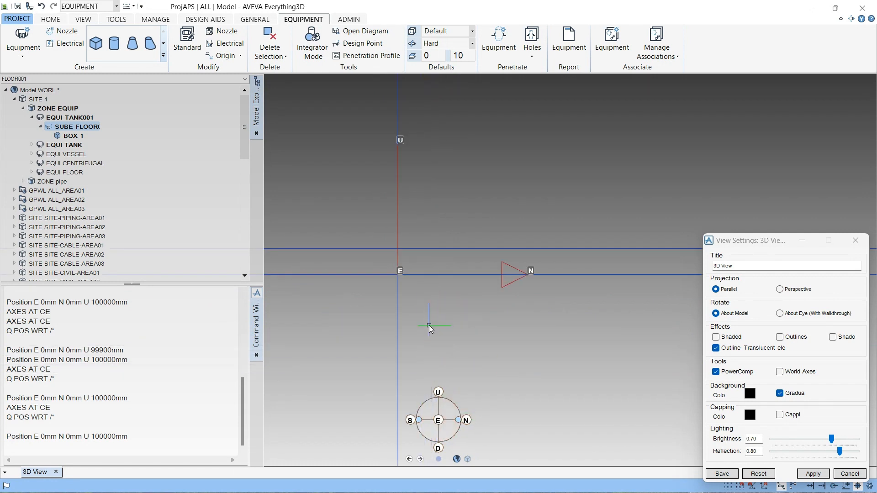
pyautogui.scroll(-2, 430, 326)
pyautogui.scroll(-3, 430, 328)
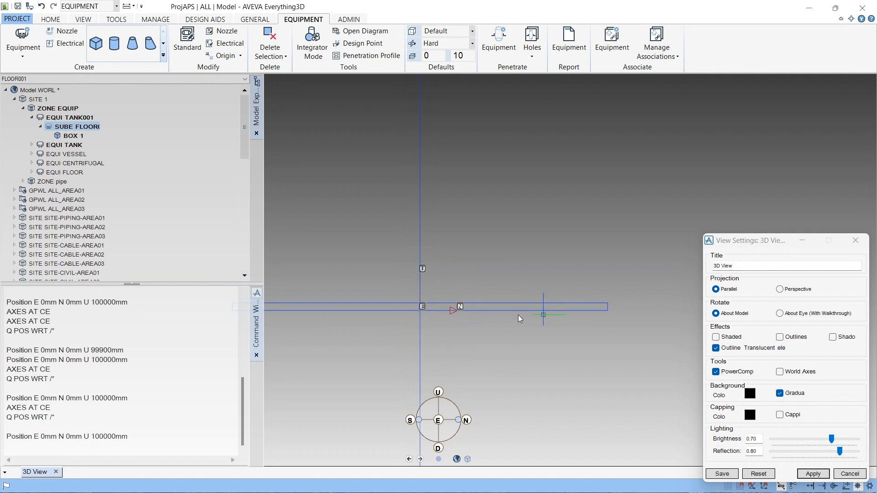
pyautogui.scroll(5, 453, 309)
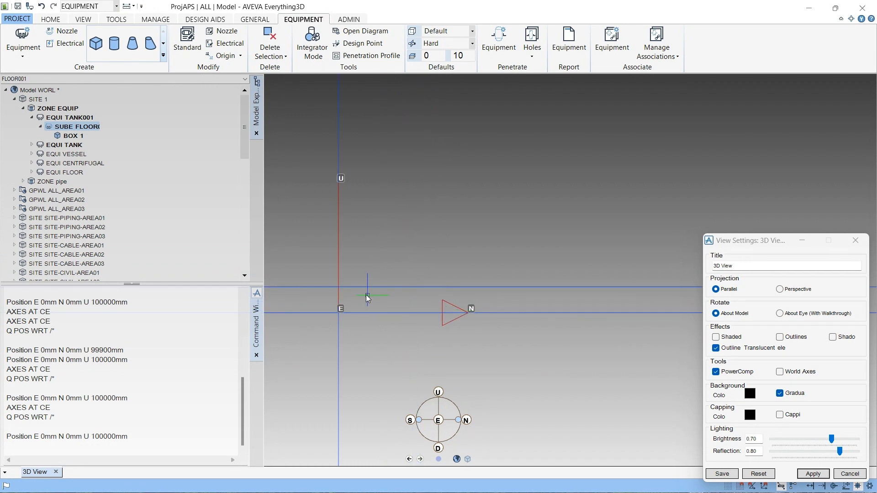
# - Move the TANK001 equipment origin to a point on the box using Equipment ID Point
pyautogui.click(209, 57)
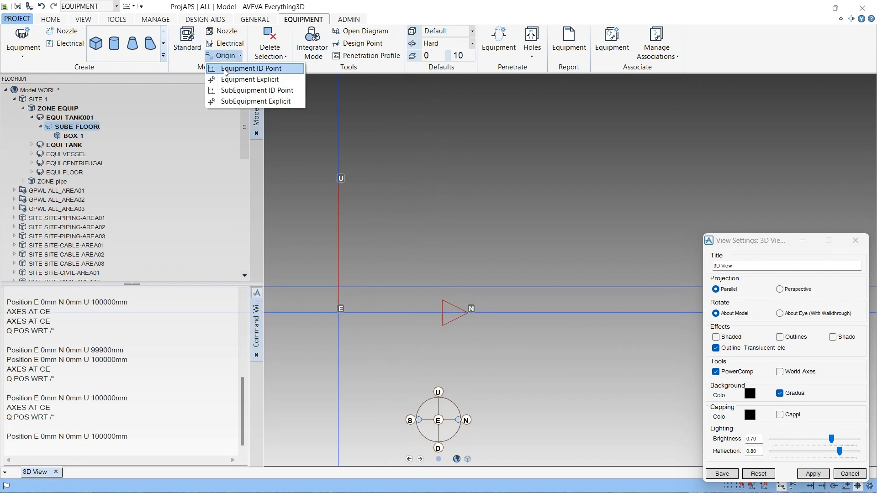
pyautogui.click(230, 66)
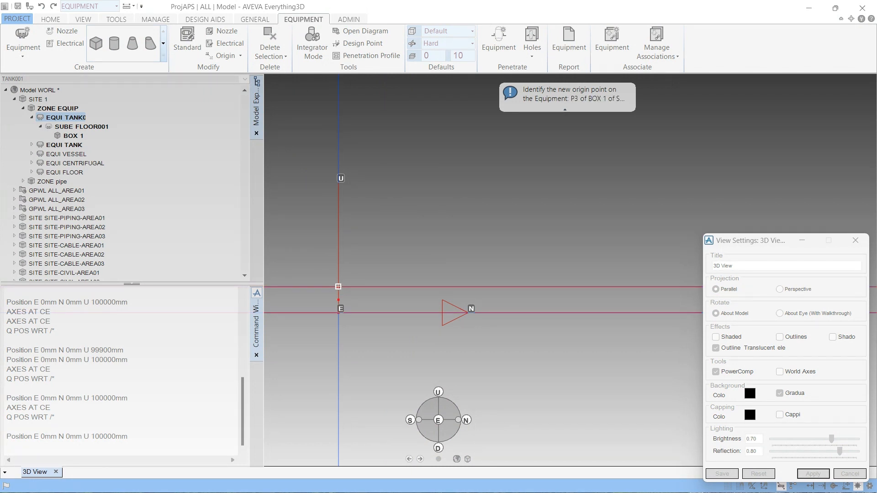
pyautogui.click(339, 286)
pyautogui.click(454, 264)
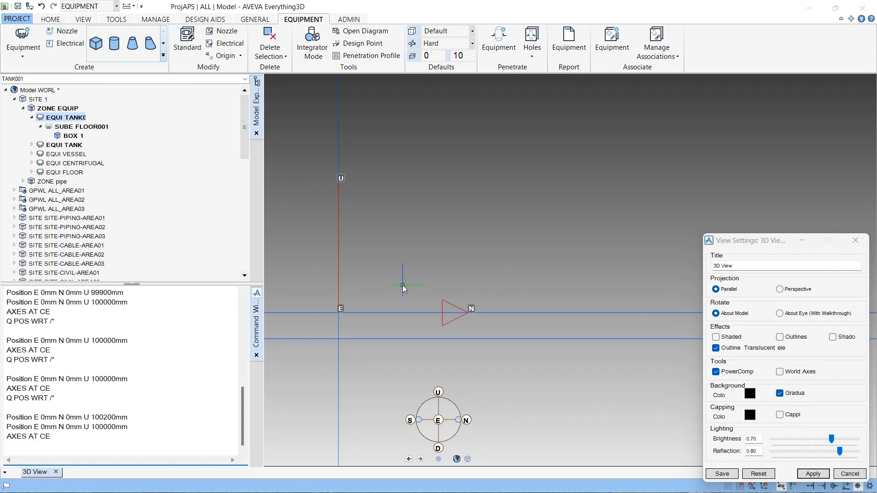
# - Select the box under SUBE FLOOR001 and close the View Settings dialog
pyautogui.scroll(-3, 403, 288)
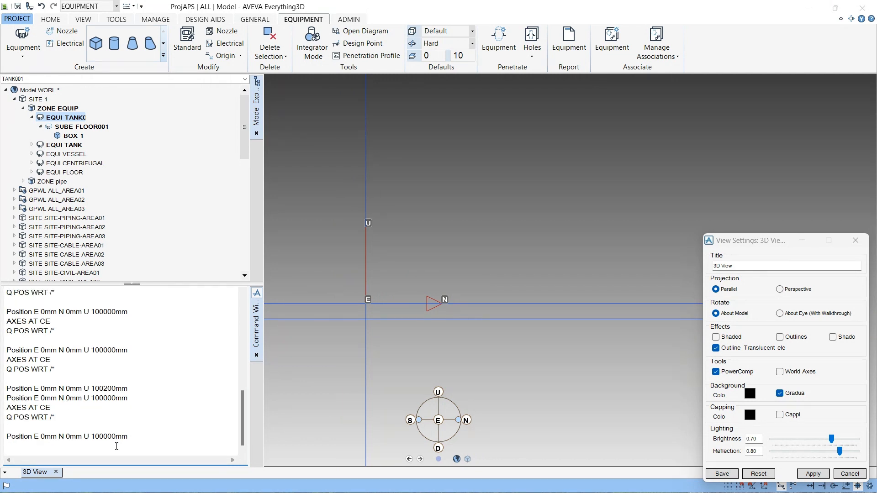
pyautogui.scroll(-5, 441, 304)
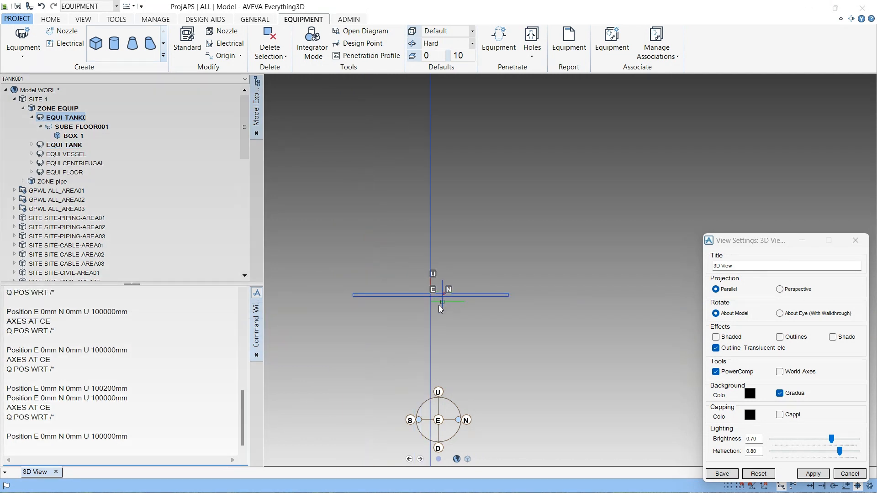
pyautogui.moveTo(441, 309); pyautogui.dragTo(415, 302, button='middle')
pyautogui.scroll(-5, 352, 327)
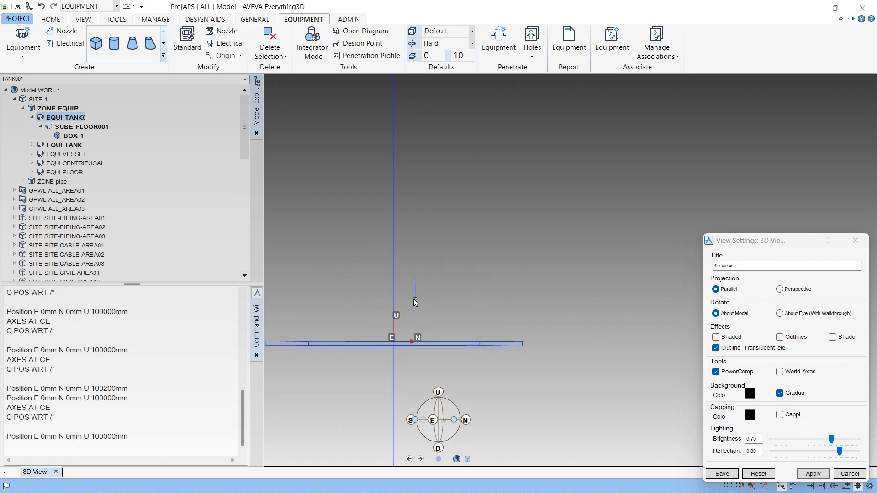
pyautogui.click(71, 138)
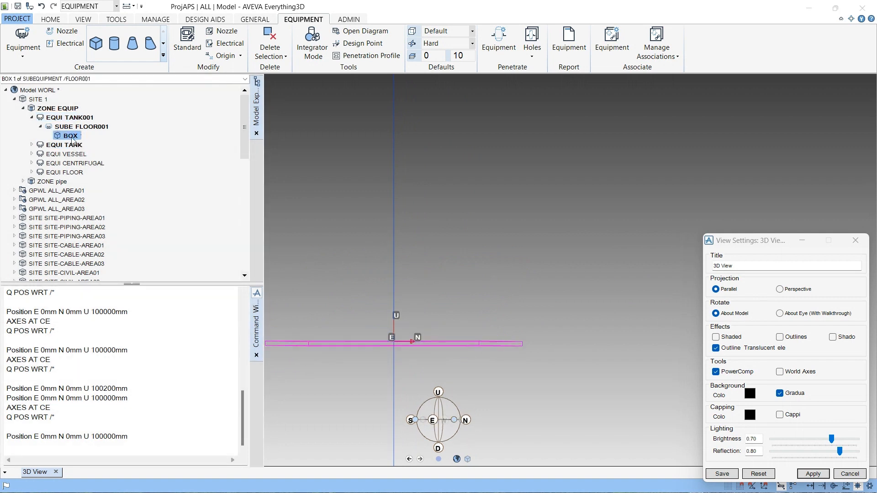
pyautogui.click(856, 241)
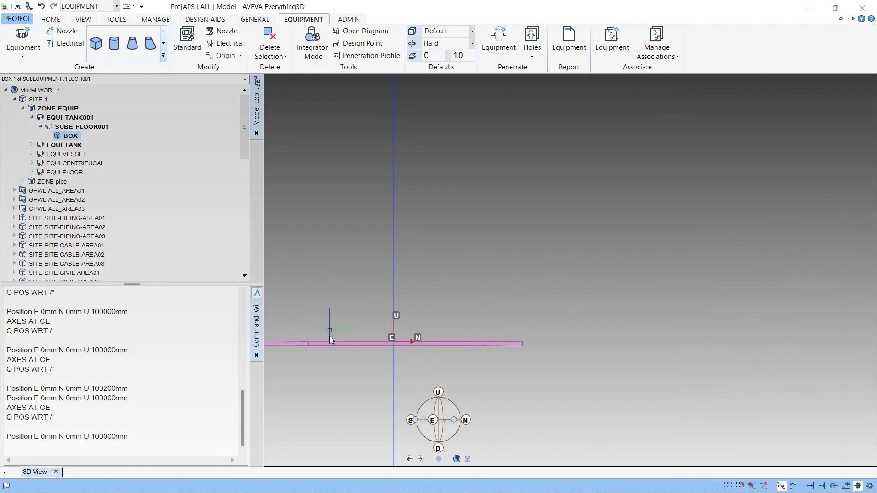
# - Create a cylinder primitive in sub-equipment FLOOR001
pyautogui.scroll(3, 395, 347)
pyautogui.moveTo(396, 346); pyautogui.dragTo(341, 351, button='middle')
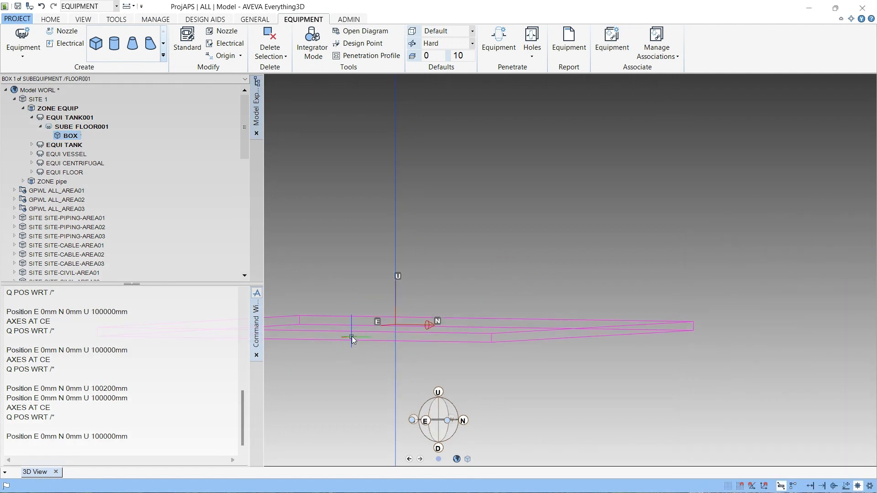
pyautogui.scroll(-5, 365, 362)
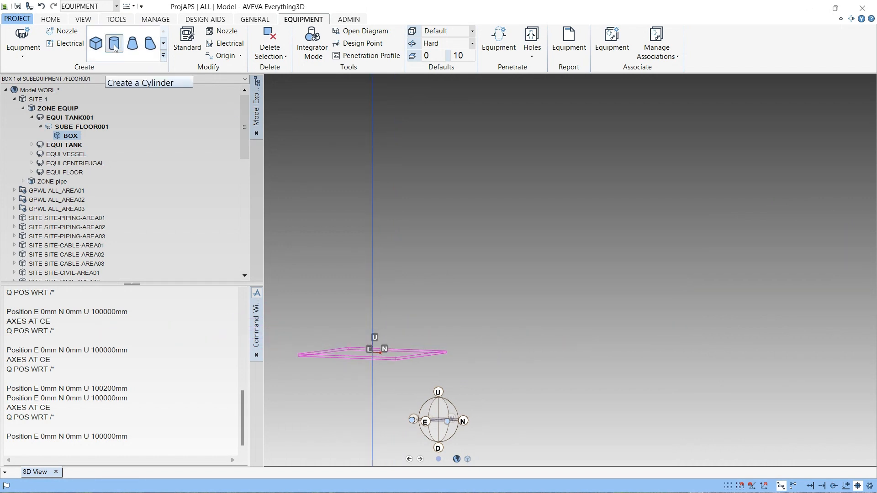
pyautogui.click(163, 55)
pyautogui.click(136, 96)
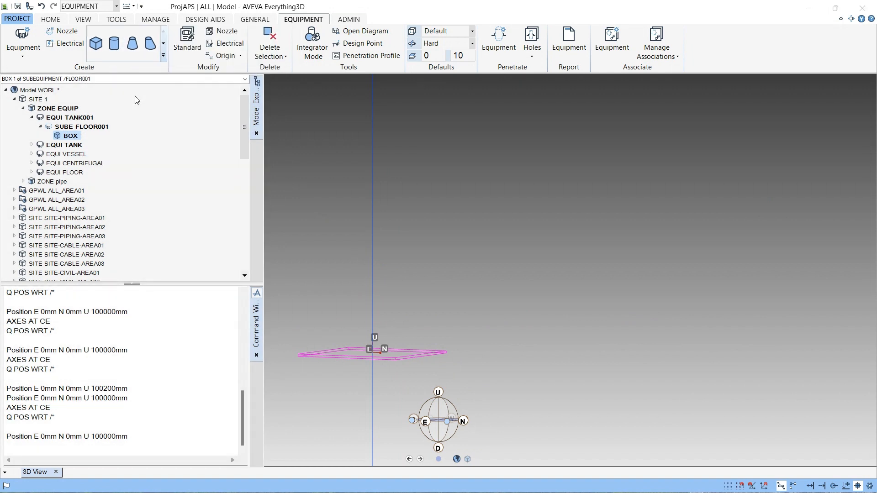
pyautogui.click(114, 46)
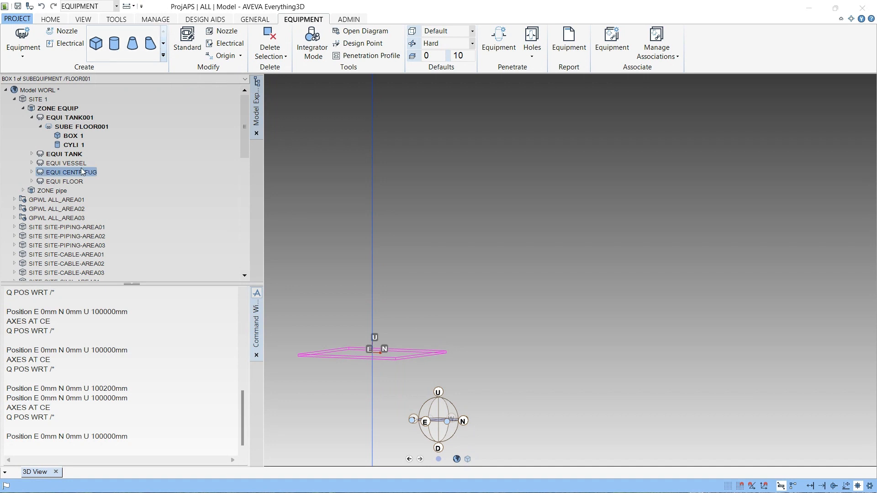
# - Open the attributes of the new cylinder under SUBE FLOOR001 and dock the Attributes panel beside the model tree
pyautogui.click(81, 146)
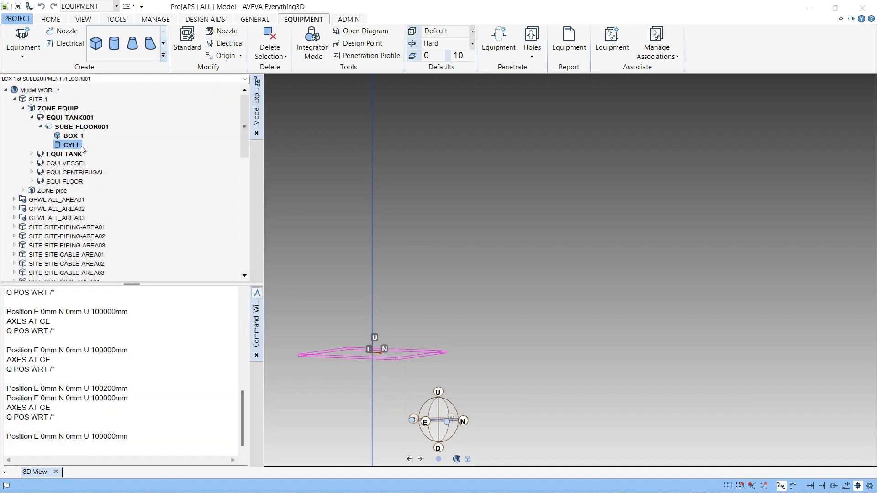
pyautogui.rightClick(81, 147)
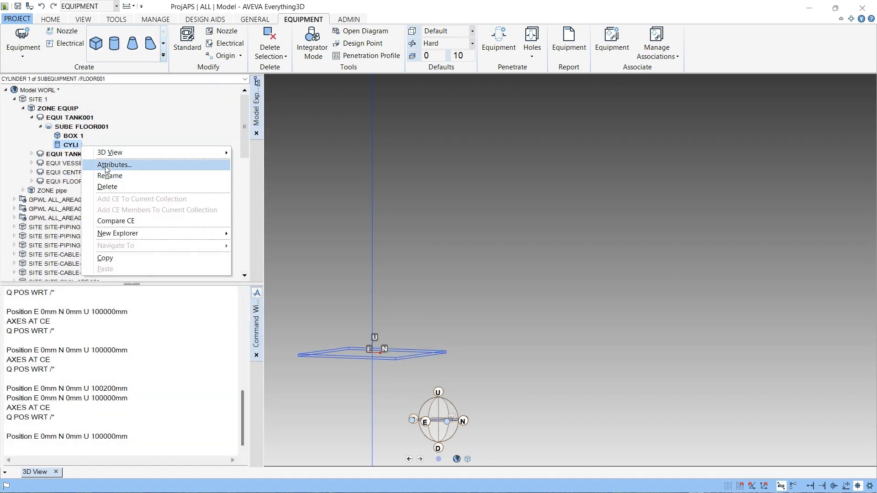
pyautogui.click(103, 167)
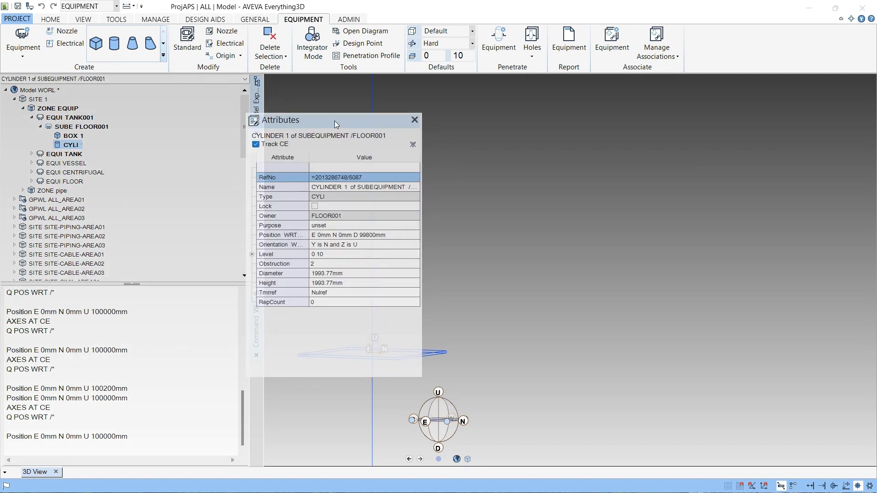
pyautogui.moveTo(335, 121); pyautogui.dragTo(138, 137)
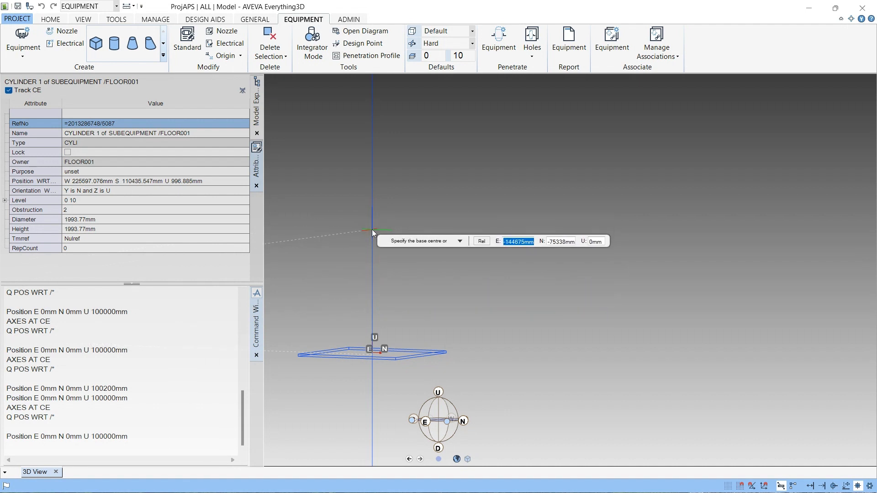
# - Specify the cylinder's base centre at E 0 mm, N 0 mm, U 105000 mm
pyautogui.write('0')
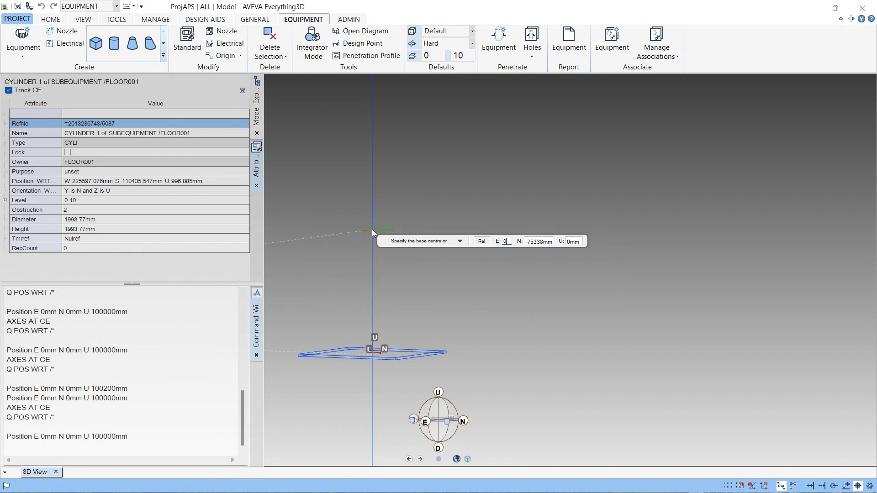
pyautogui.press('Tab')
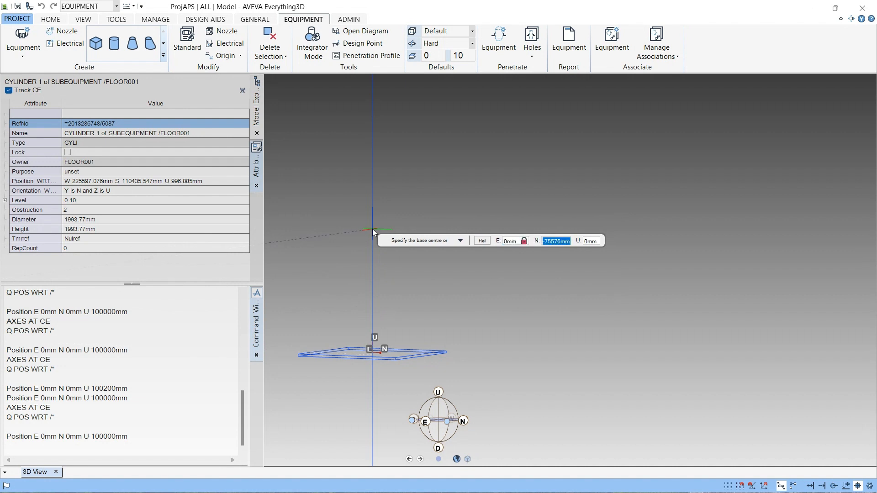
pyautogui.write('0')
pyautogui.press('Tab')
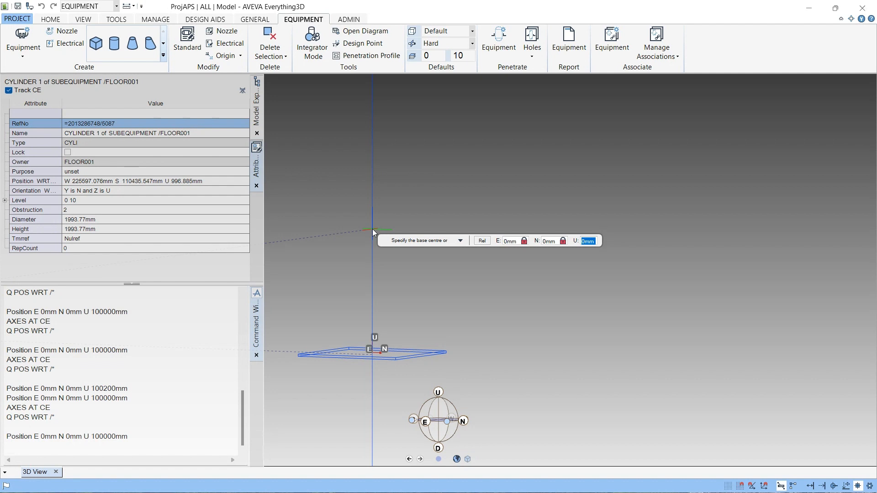
pyautogui.write('1000')
pyautogui.press('BackSpace')
pyautogui.press('BackSpace')
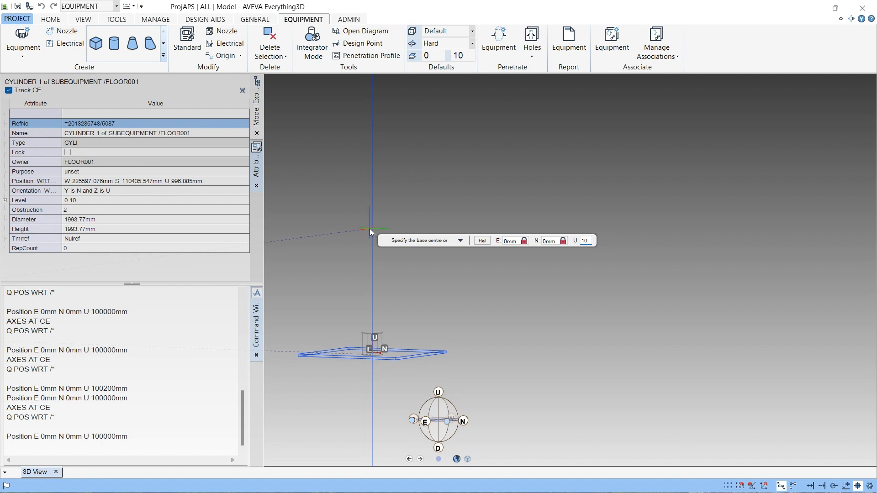
pyautogui.write('5000')
pyautogui.press('Return')
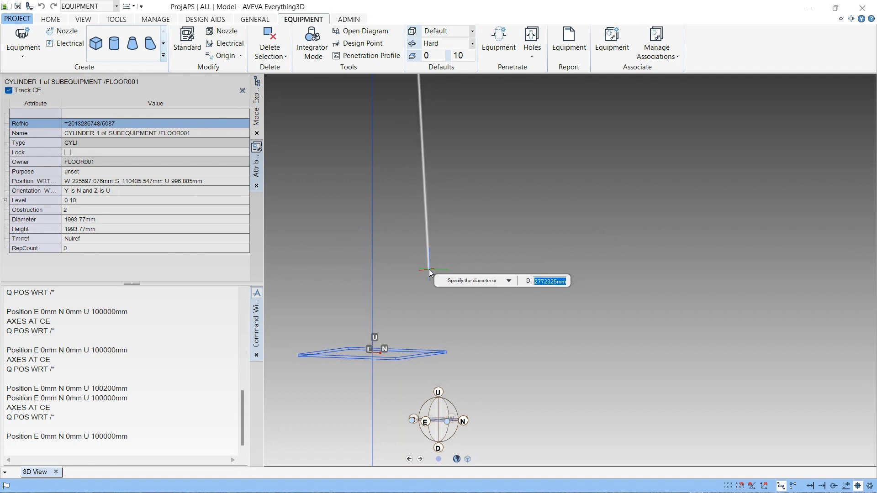
# - Set the cylinder's diameter to 4000 mm and its height to 8000 mm
pyautogui.write('4000')
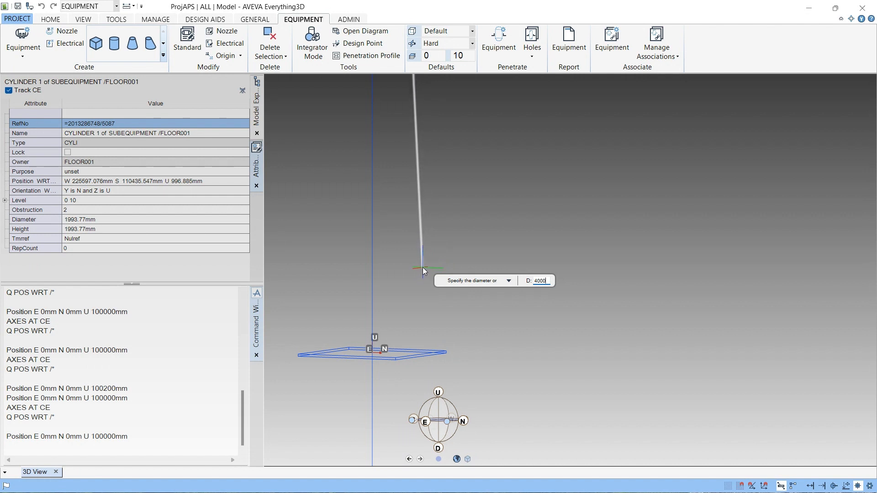
pyautogui.press('Return')
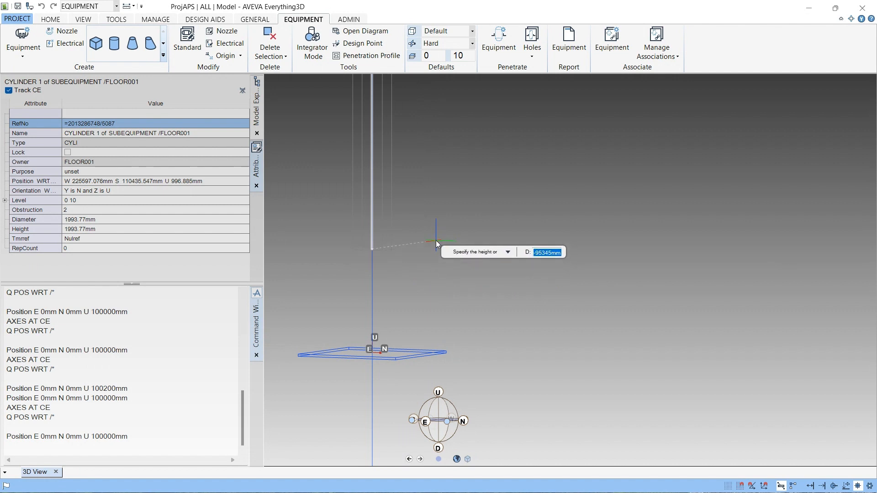
pyautogui.write('800')
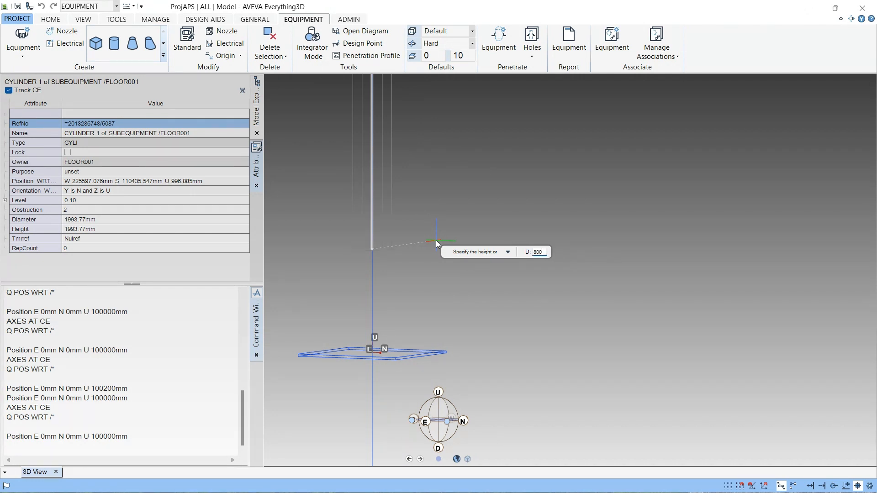
pyautogui.write('0')
pyautogui.press('Return')
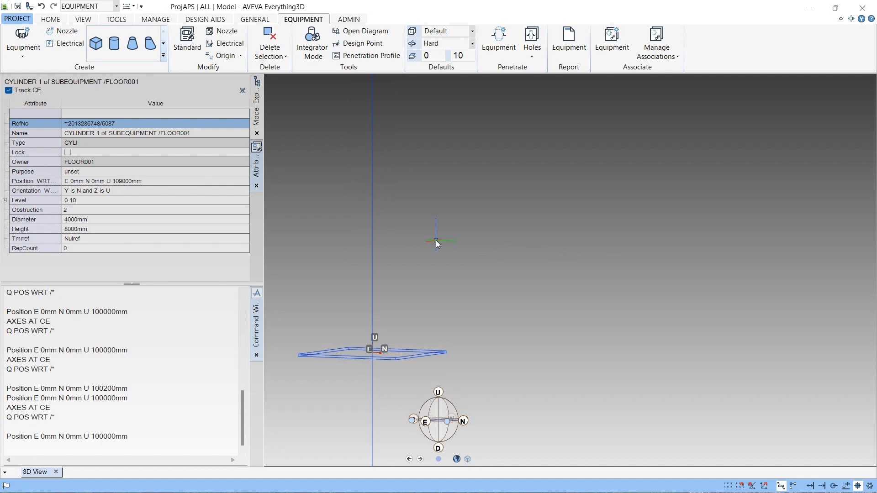
# - Zoom and orbit the 3D view to locate the new cylinder relative to the floor box
pyautogui.scroll(-5, 429, 261)
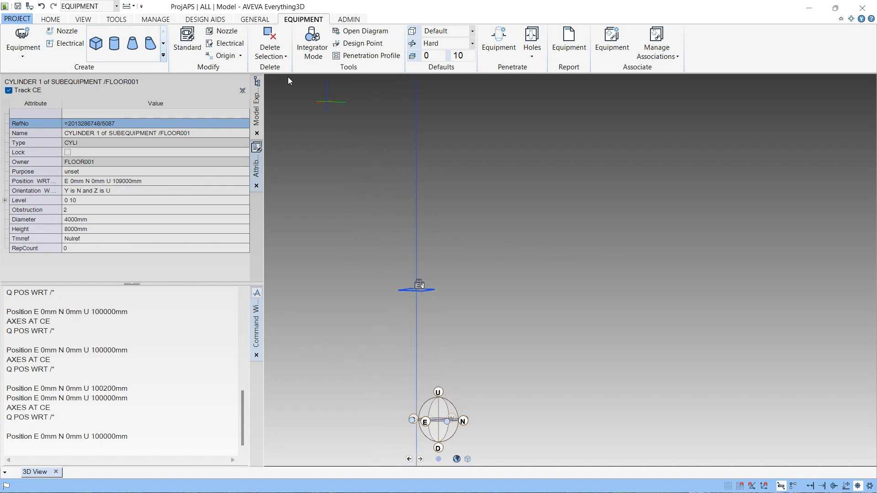
pyautogui.click(257, 186)
pyautogui.scroll(-3, 428, 203)
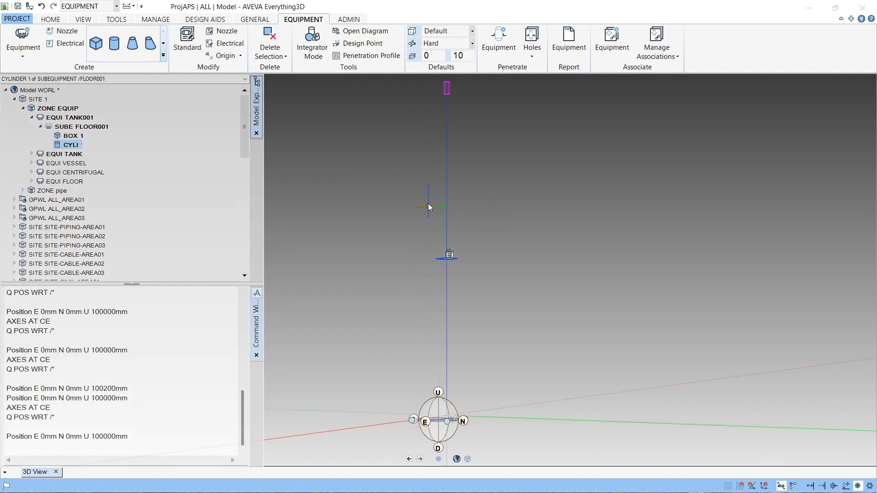
pyautogui.rightClick(398, 174)
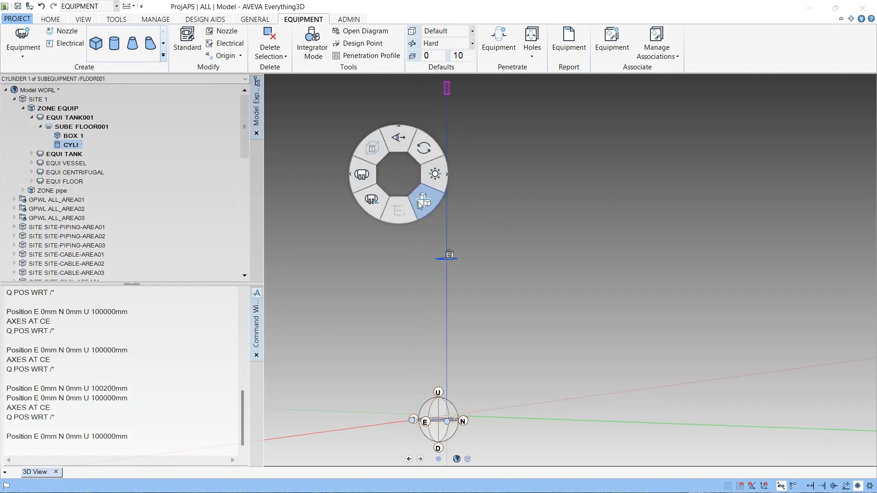
pyautogui.click(420, 199)
pyautogui.moveTo(420, 200); pyautogui.dragTo(444, 328, button='middle')
pyautogui.scroll(-1, 421, 324)
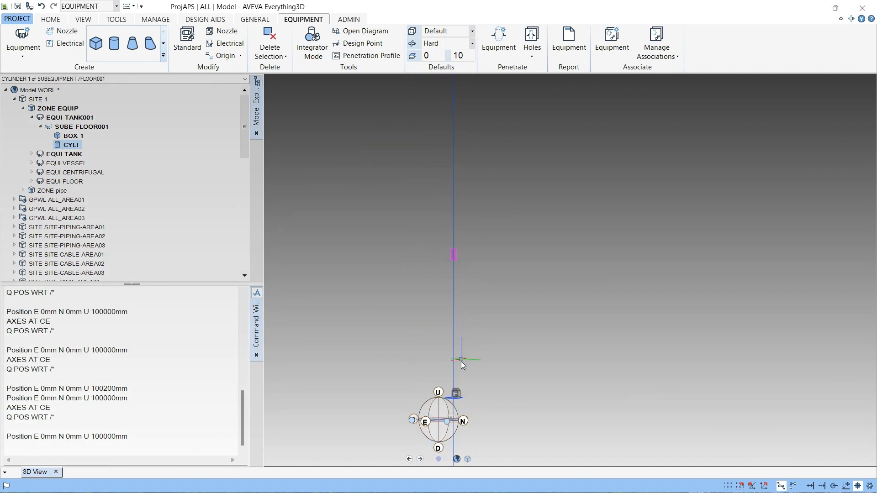
pyautogui.scroll(4, 462, 362)
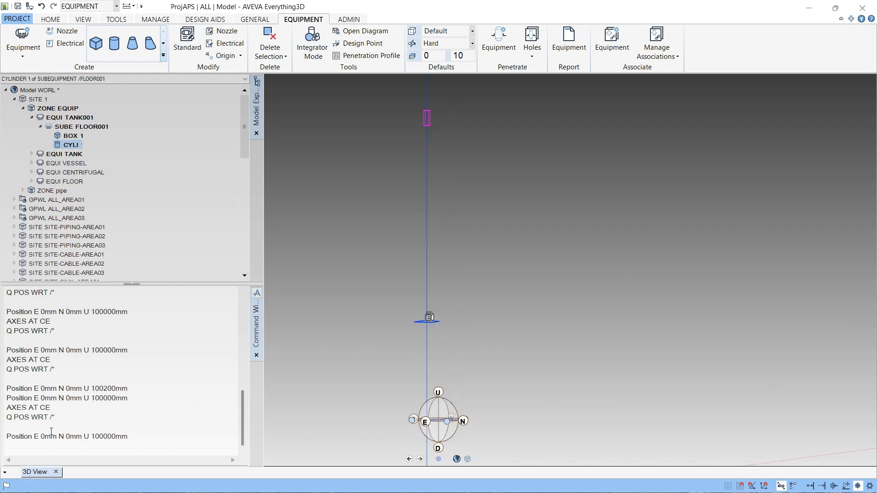
# - Query the cylinder's and box's positions relative to the world with Q POS WRT /* in the command window
pyautogui.doubleClick(65, 420)
pyautogui.press('Return')
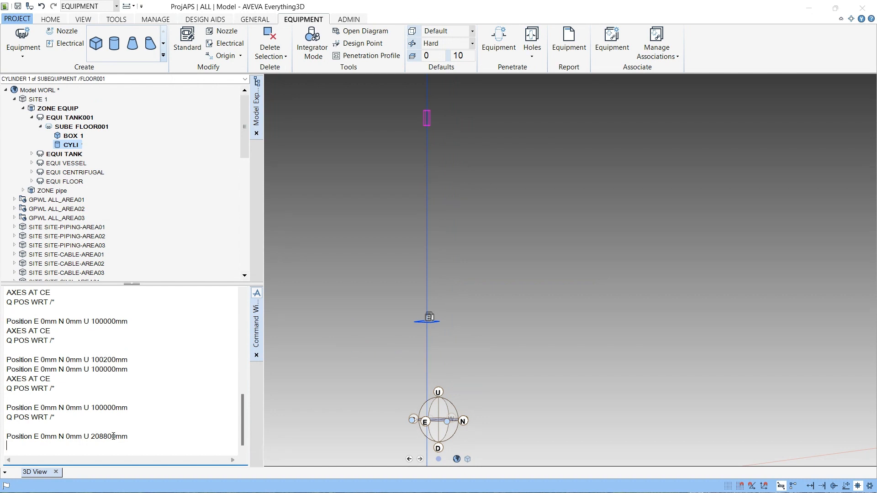
pyautogui.doubleClick(106, 409)
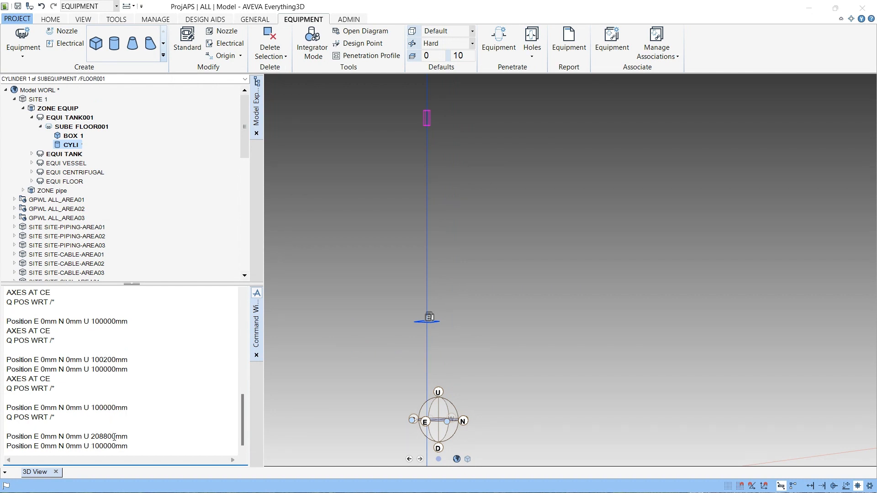
pyautogui.moveTo(116, 446); pyautogui.dragTo(102, 455)
pyautogui.press('Return')
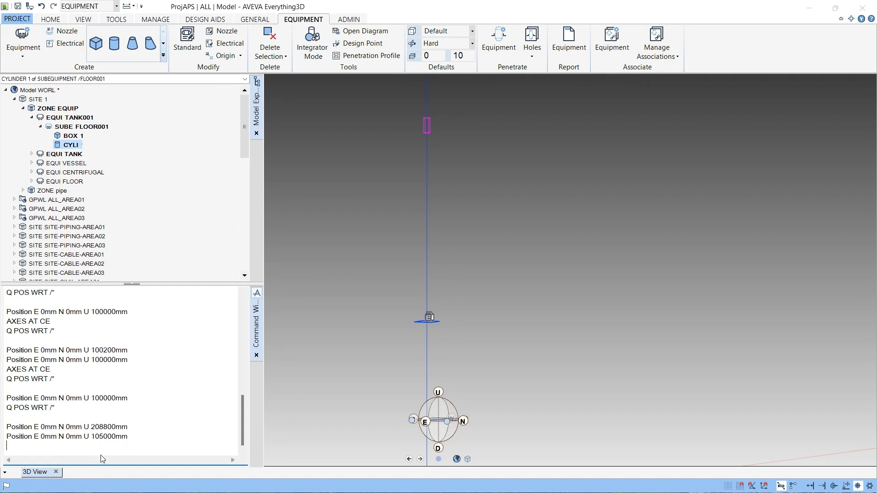
pyautogui.write('Q POS WRT /*')
pyautogui.press('Return')
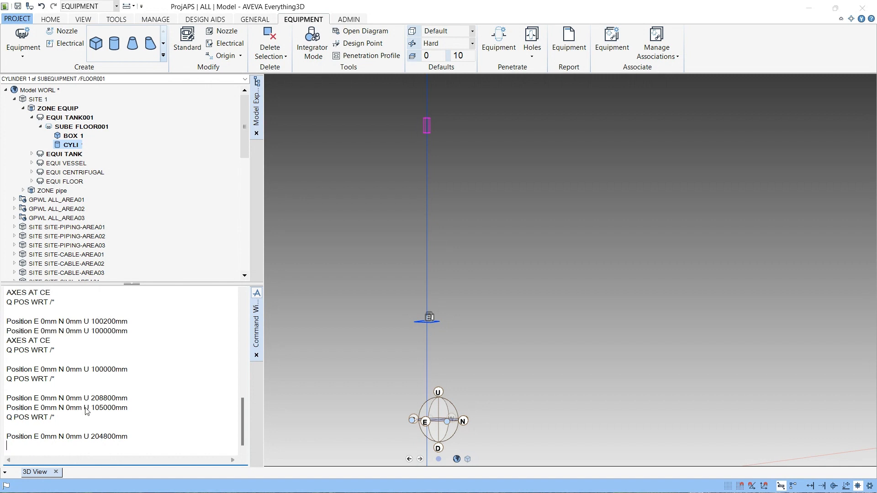
pyautogui.doubleClick(108, 436)
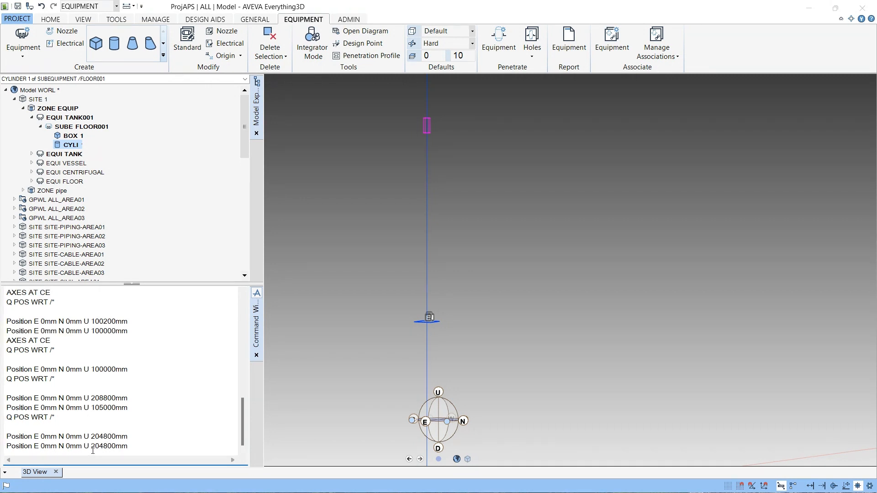
pyautogui.moveTo(95, 447); pyautogui.dragTo(122, 447)
pyautogui.doubleClick(123, 371)
pyautogui.press('Return')
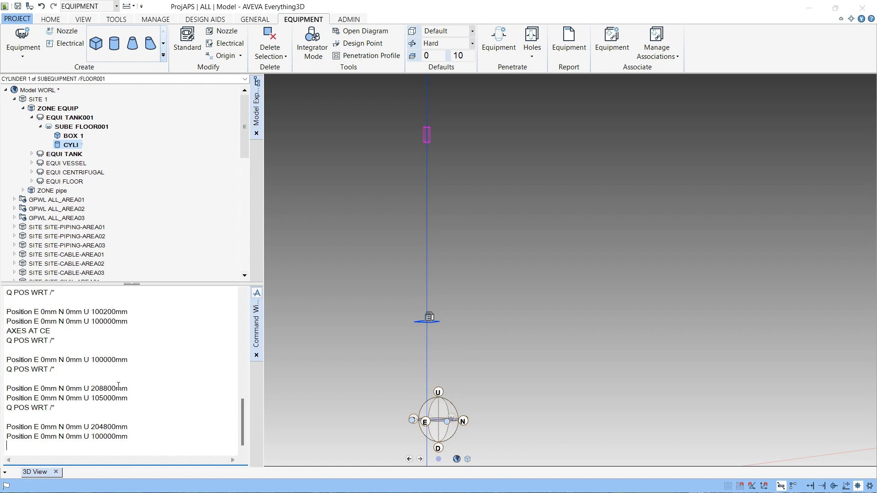
pyautogui.doubleClick(74, 410)
pyautogui.press('Return')
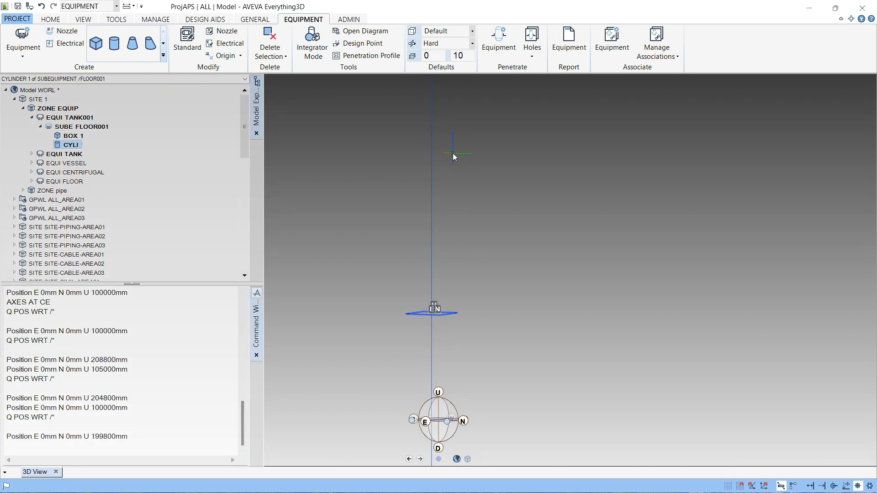
pyautogui.click(453, 154)
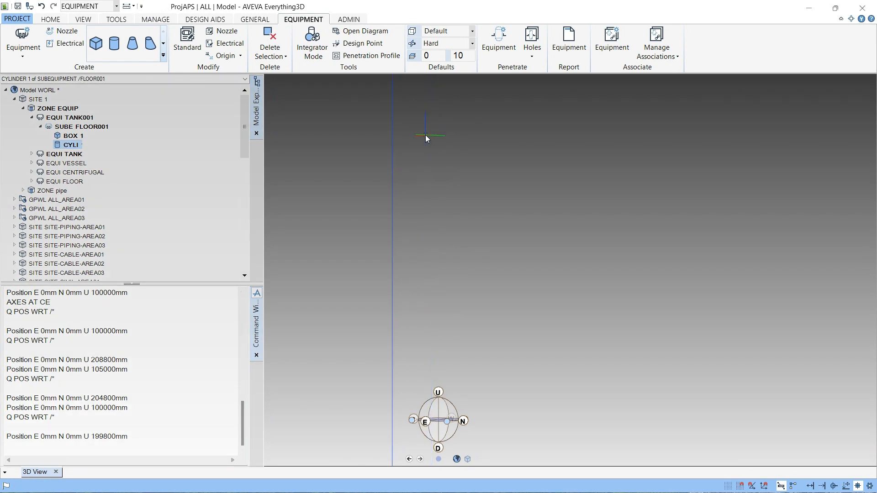
pyautogui.scroll(-5, 424, 136)
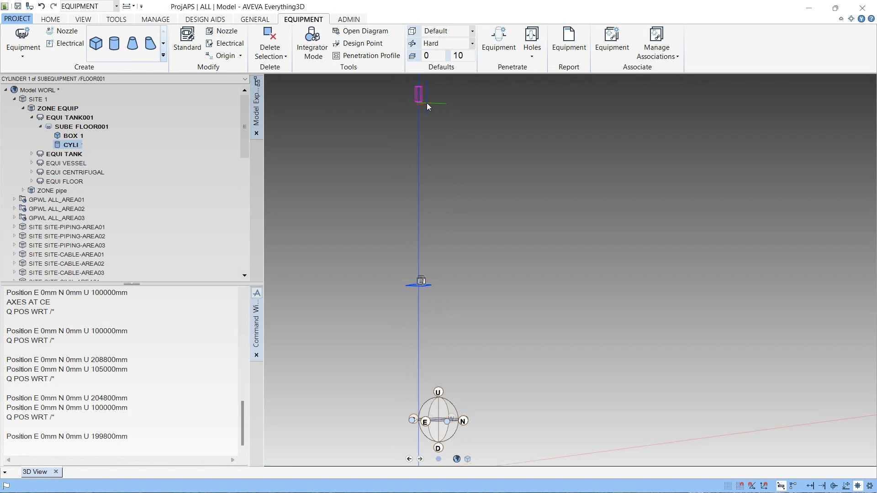
pyautogui.scroll(3, 426, 104)
pyautogui.scroll(4, 418, 284)
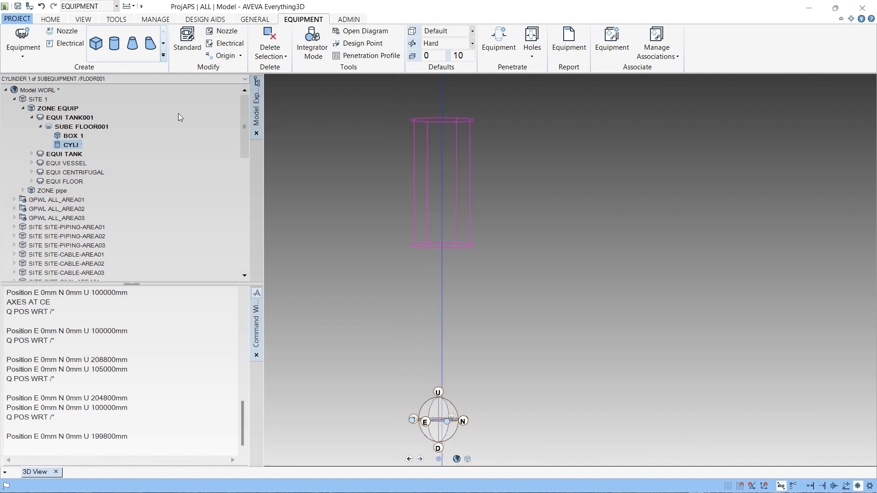
pyautogui.rightClick(220, 62)
pyautogui.click(221, 56)
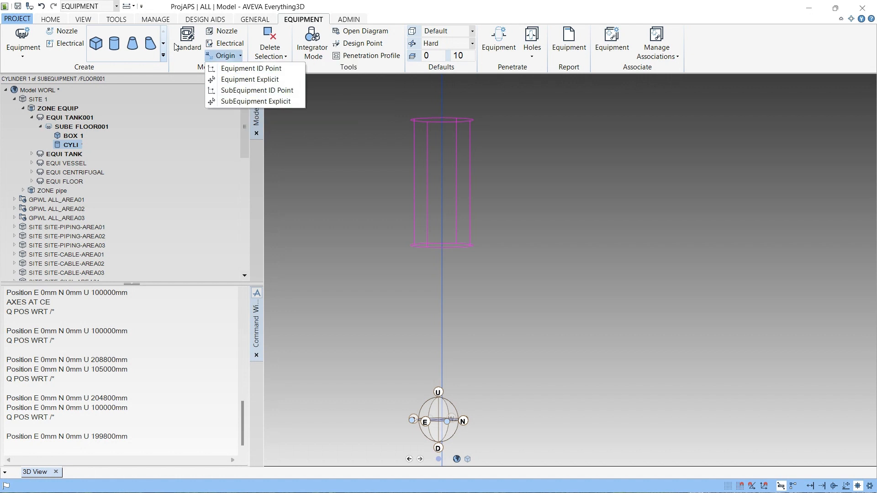
pyautogui.click(90, 23)
# - Move the cylinder with Move Position to E 0 mm, N 0 mm, U 100000 mm with respect to World, snapping to the floor origin
pyautogui.click(50, 19)
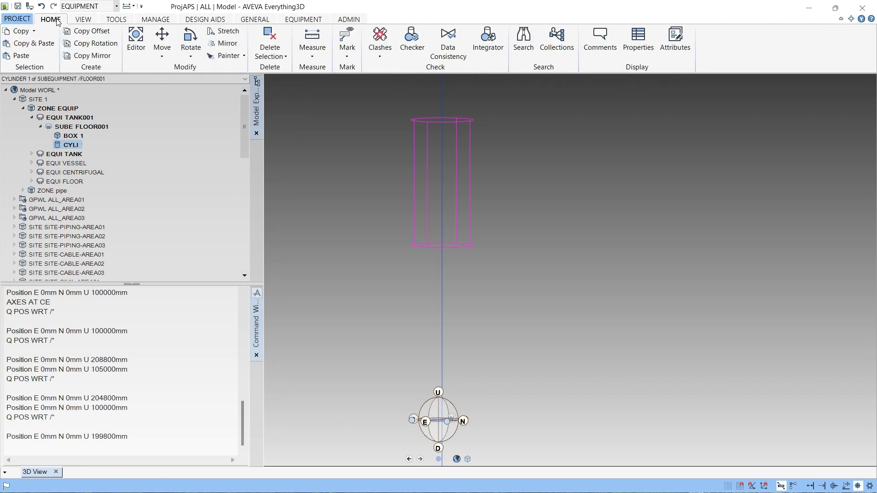
pyautogui.click(160, 54)
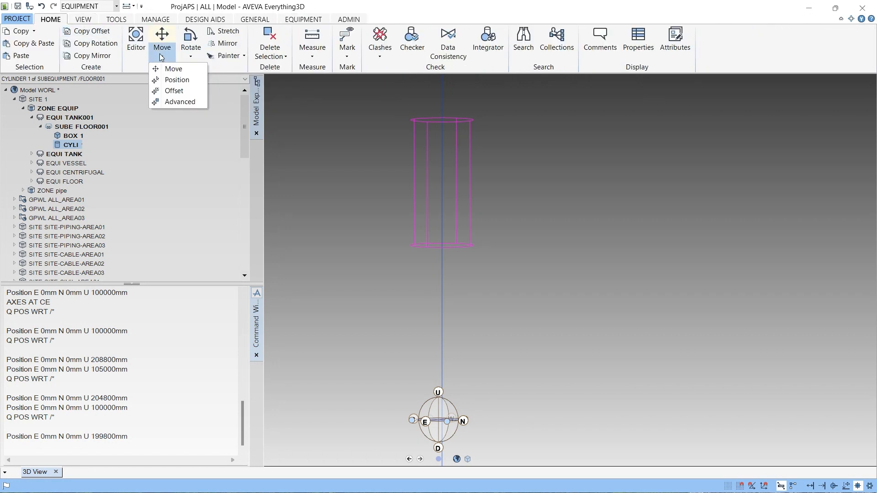
pyautogui.click(182, 74)
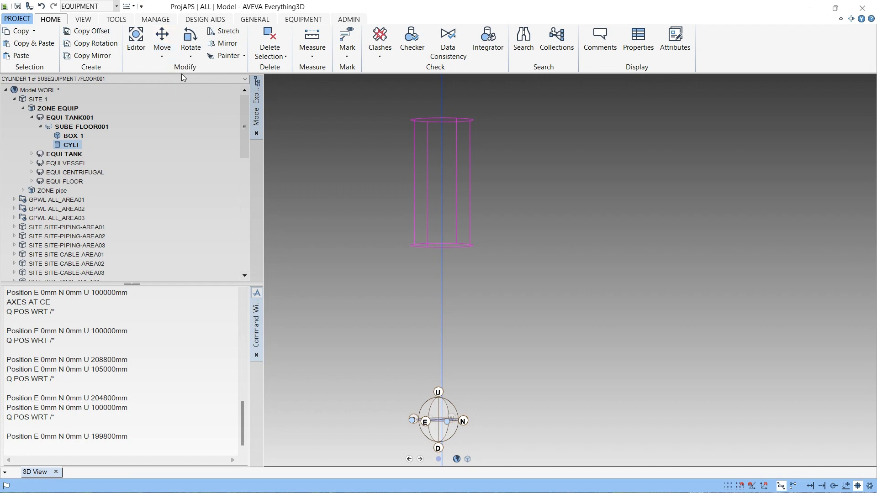
pyautogui.click(168, 51)
pyautogui.click(176, 79)
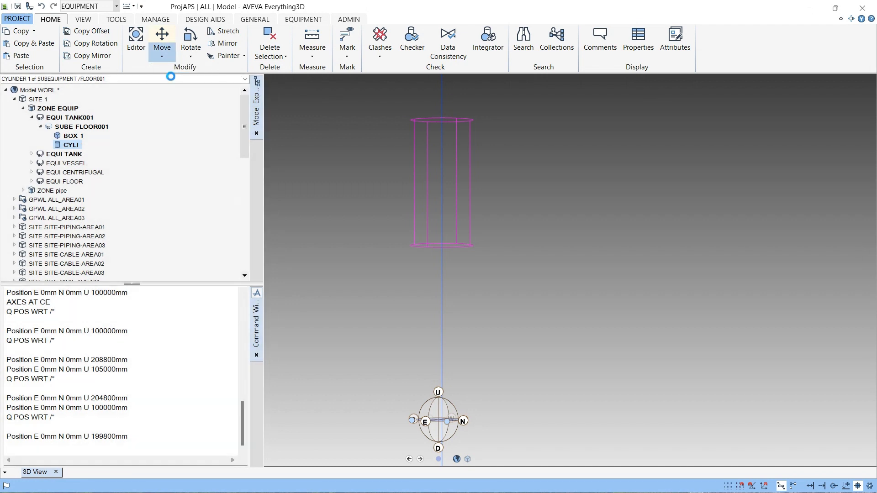
pyautogui.moveTo(309, 259); pyautogui.dragTo(720, 200)
pyautogui.scroll(2, 450, 253)
pyautogui.scroll(2, 451, 254)
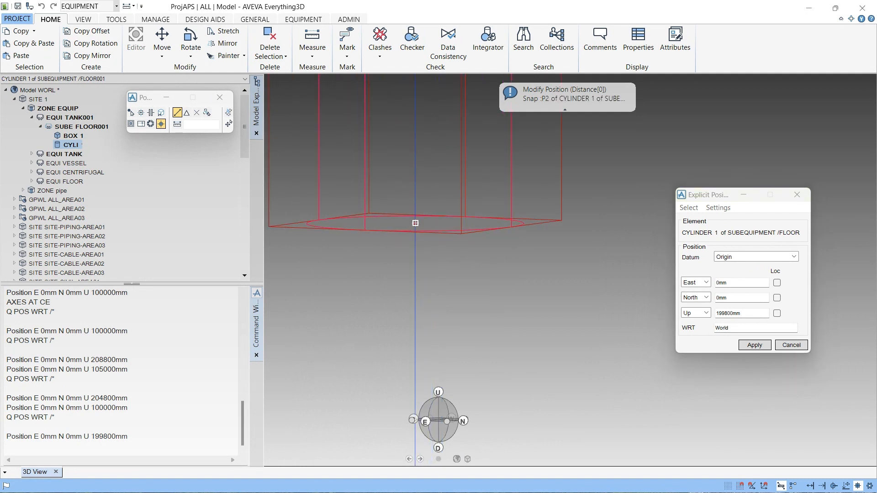
pyautogui.scroll(-5, 415, 223)
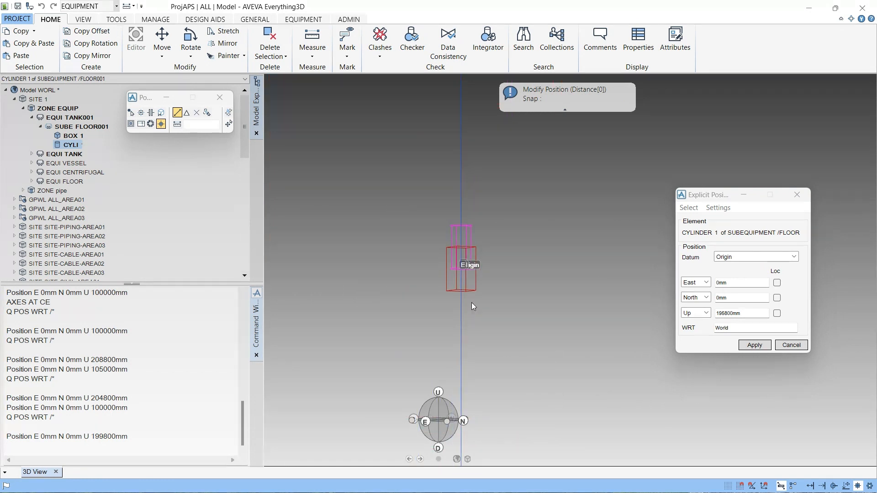
pyautogui.scroll(-3, 472, 302)
pyautogui.moveTo(475, 357); pyautogui.dragTo(409, 194, button='middle')
pyautogui.scroll(3, 457, 360)
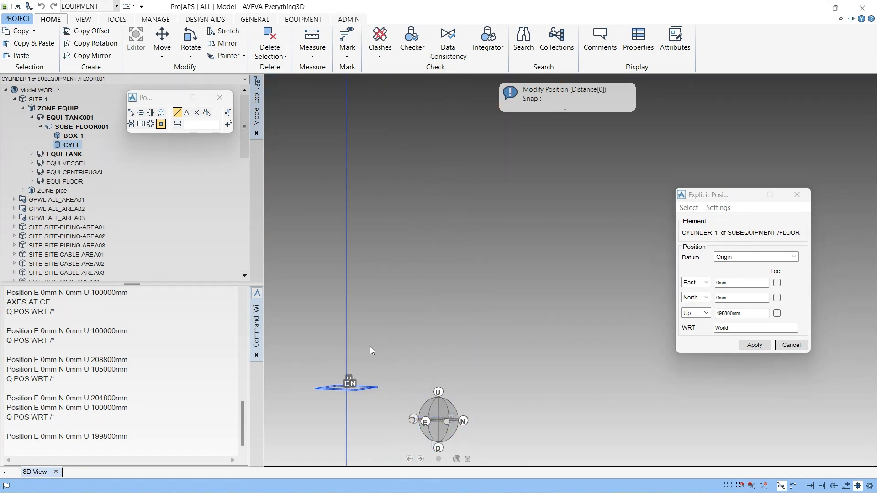
pyautogui.scroll(8, 368, 361)
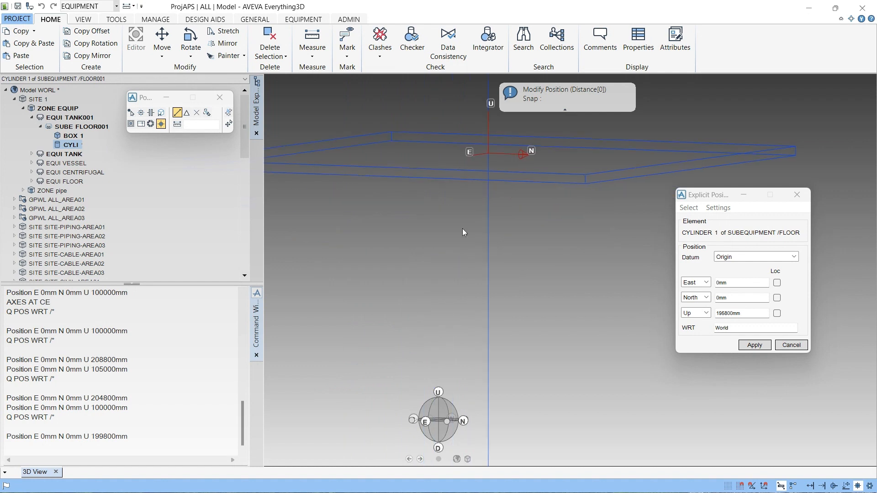
pyautogui.scroll(1, 490, 166)
pyautogui.moveTo(476, 186); pyautogui.dragTo(423, 281, button='middle')
pyautogui.scroll(1, 427, 240)
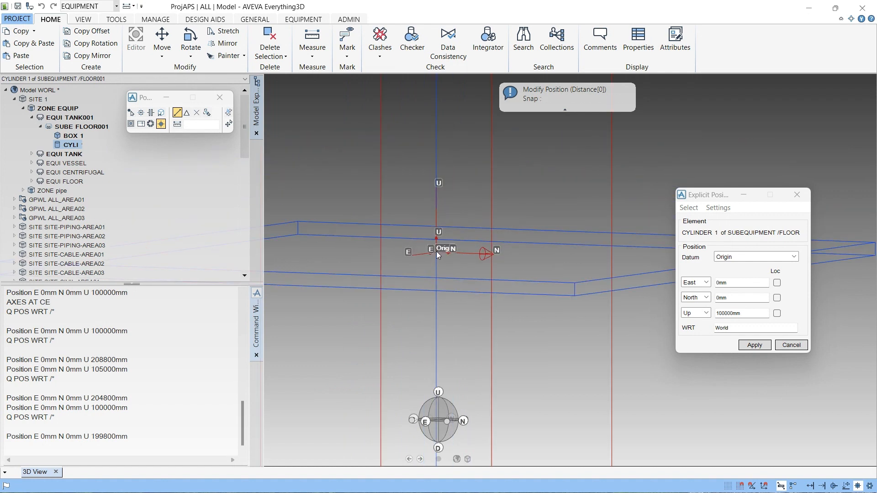
pyautogui.scroll(-4, 531, 257)
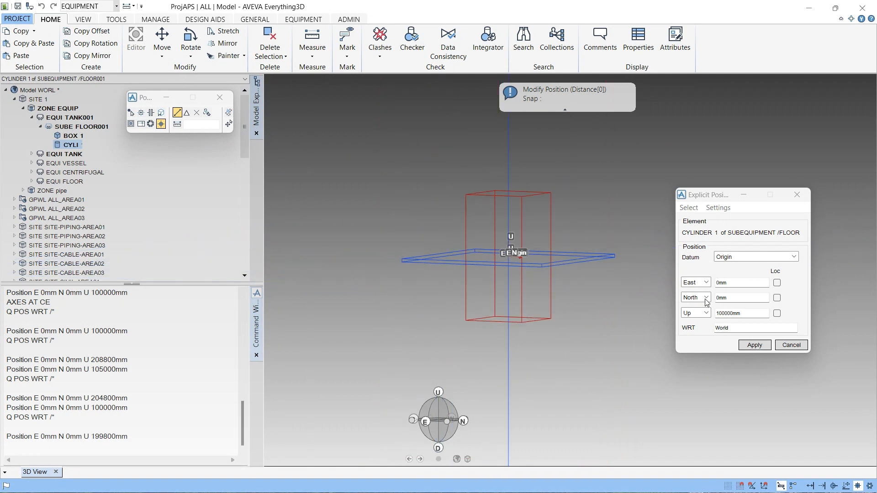
pyautogui.click(761, 348)
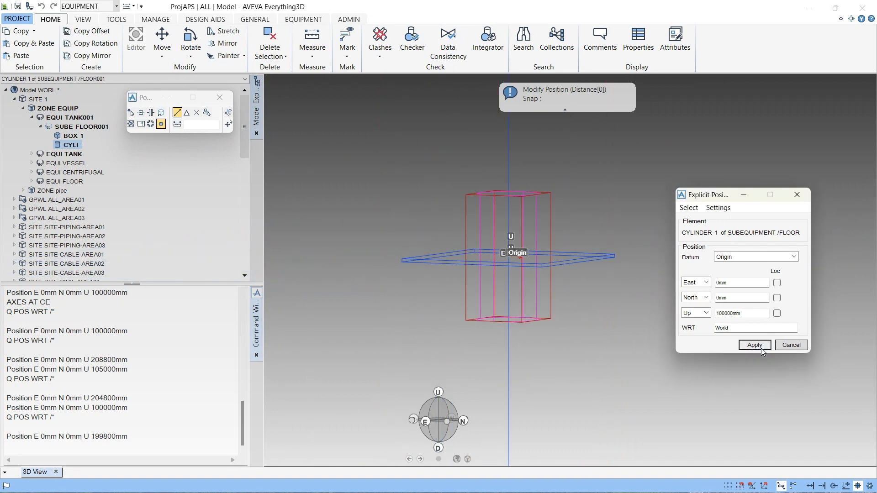
pyautogui.click(762, 349)
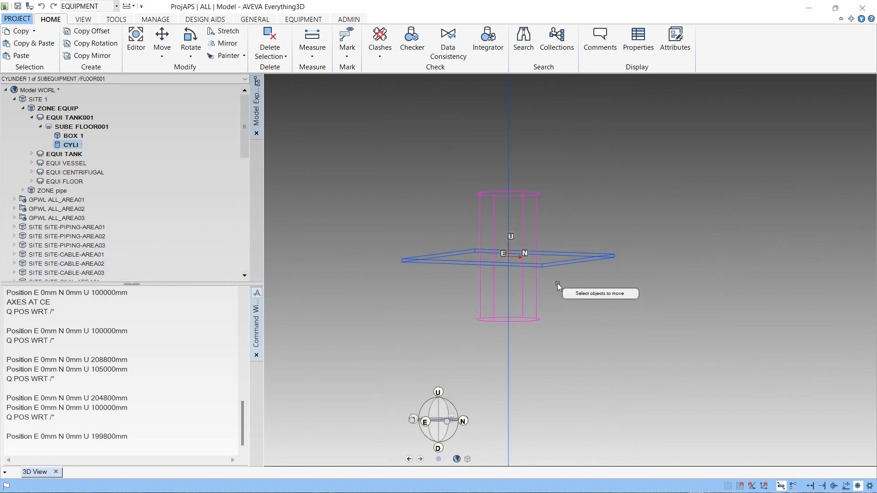
# - Query the cylinder's position relative to the world with Q POS WRT /* in the command window
pyautogui.click(425, 421)
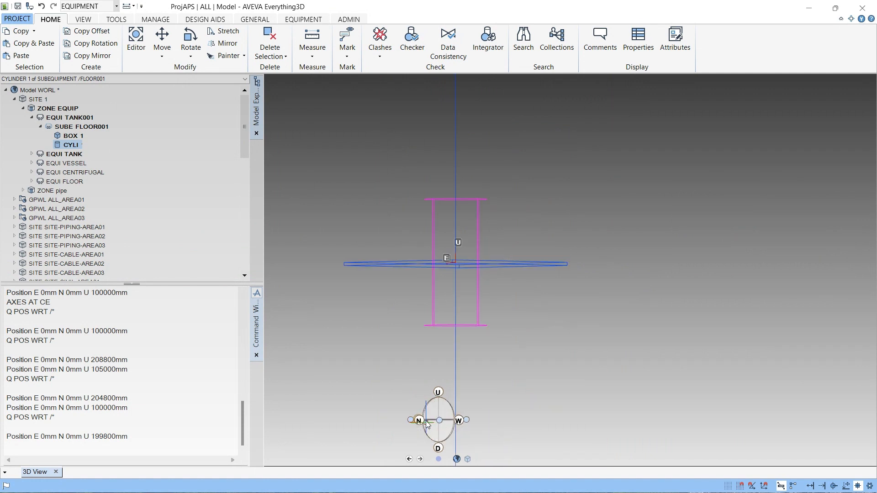
pyautogui.scroll(3, 453, 281)
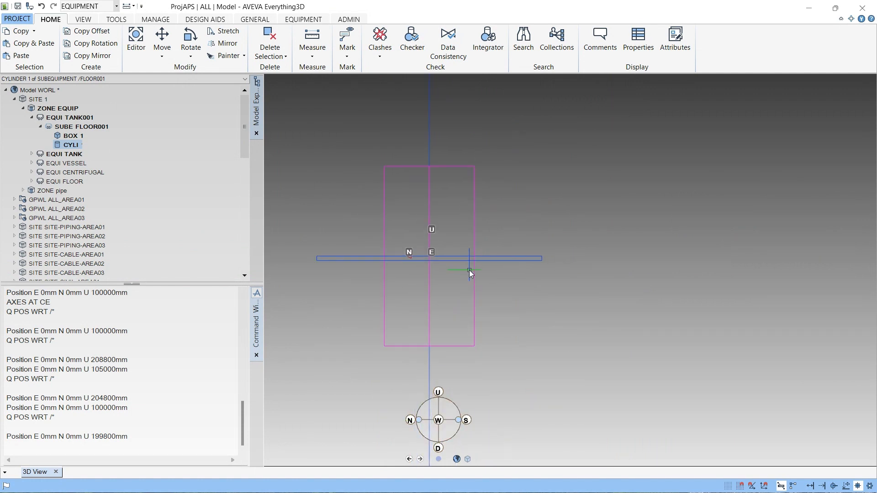
pyautogui.click(66, 383)
pyautogui.write('Q POS WRT /*')
pyautogui.press('Return')
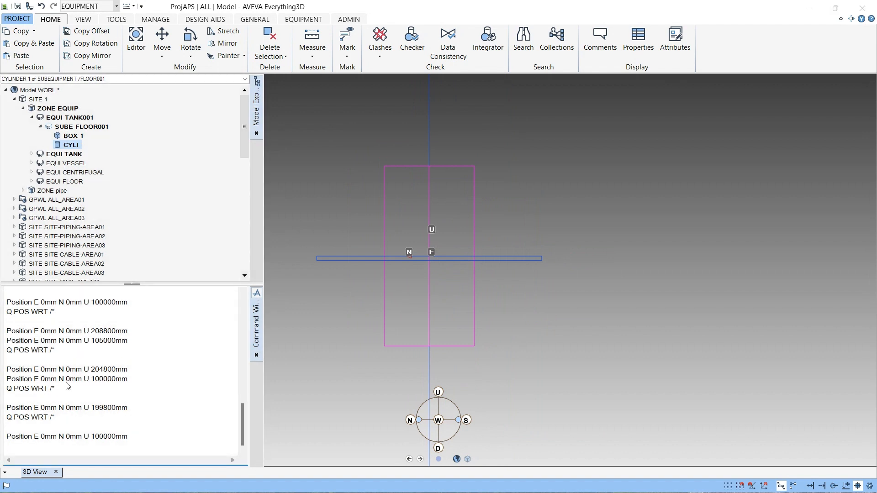
# - Clear the command window's contents
pyautogui.scroll(2, 457, 284)
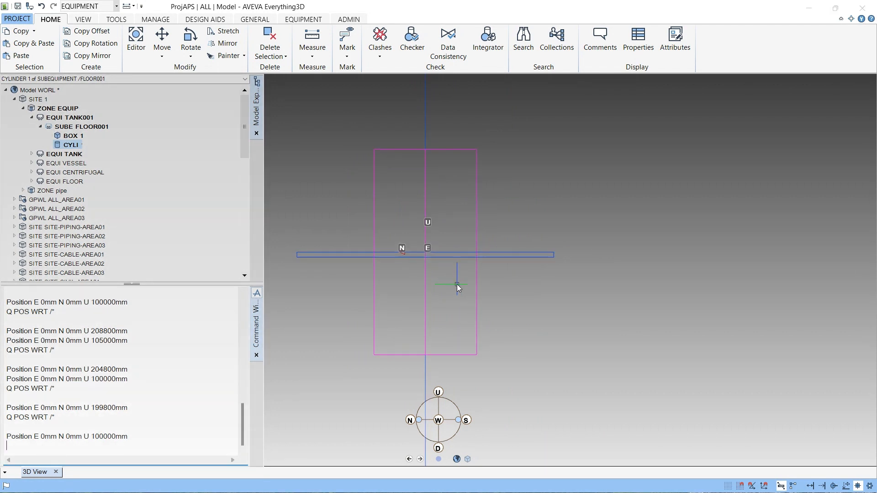
pyautogui.rightClick(75, 422)
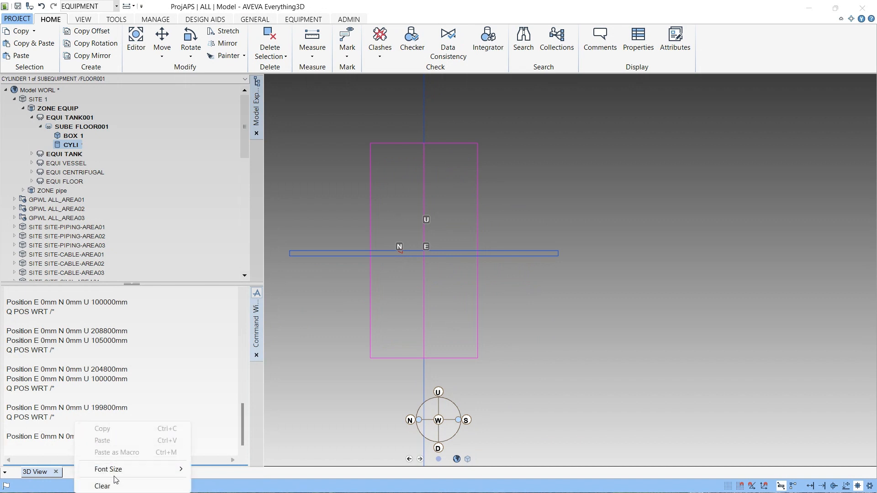
pyautogui.click(112, 485)
# - Select the cylinder in the model tree and display axes at it with AXES AT CE
pyautogui.click(70, 147)
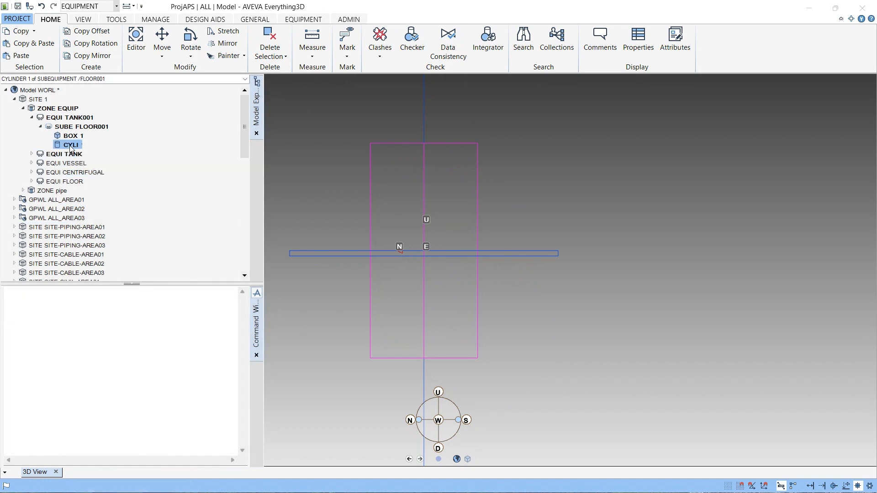
pyautogui.click(100, 412)
pyautogui.write('AXES AT ')
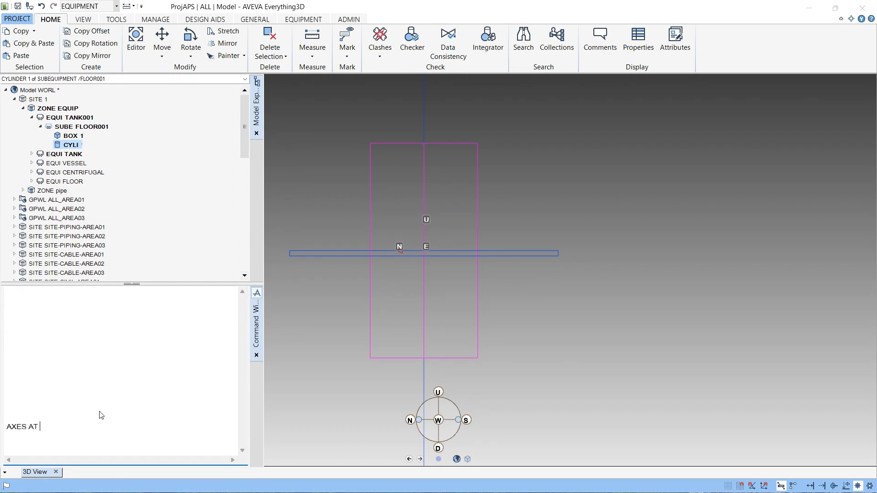
pyautogui.write('CE')
# - Move the cylinder up by 4000 mm with the command BY U 4000 WRT /*
pyautogui.scroll(3, 437, 265)
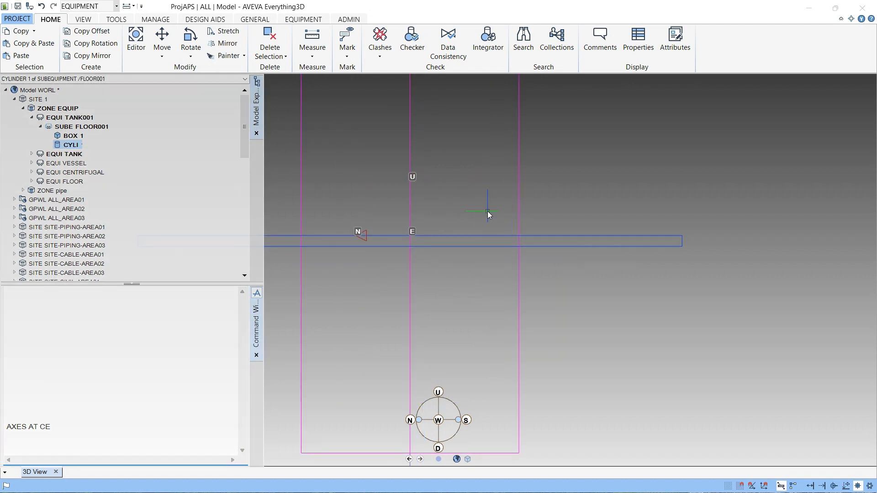
pyautogui.scroll(-1, 487, 211)
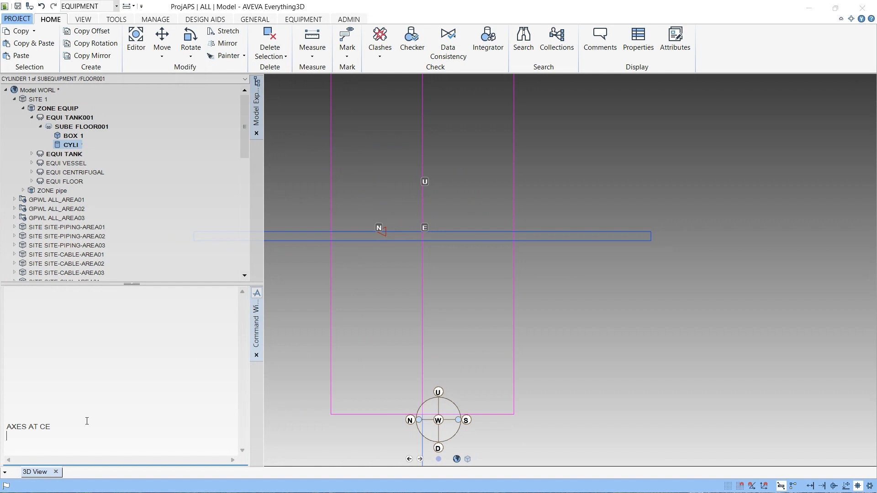
pyautogui.scroll(-2, 413, 270)
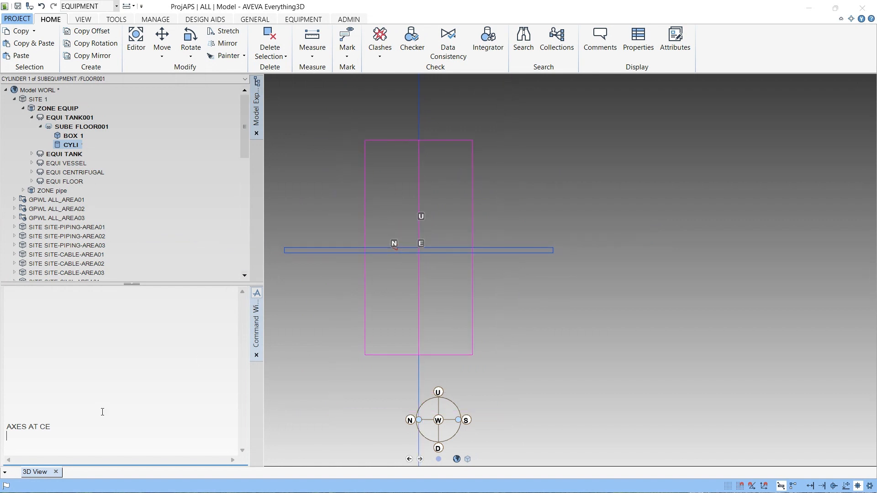
pyautogui.click(74, 400)
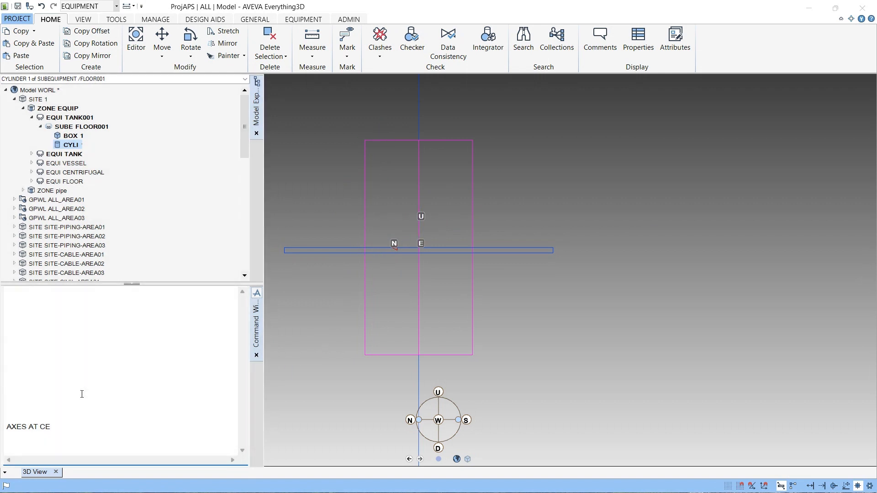
pyautogui.write('BY U 4000 WRT /*')
pyautogui.press('Return')
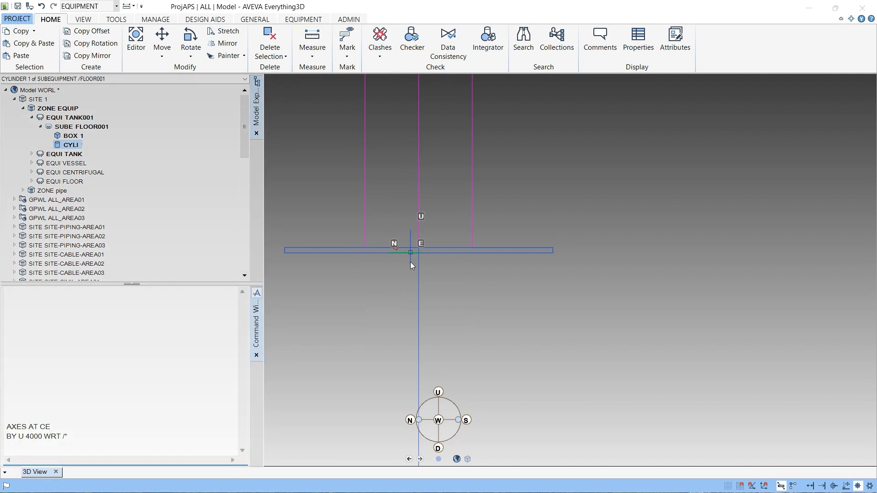
# - Examine the raised cylinder against the floor box from the side and from a plan view
pyautogui.scroll(-3, 410, 261)
pyautogui.scroll(2, 424, 220)
pyautogui.scroll(-2, 436, 184)
pyautogui.scroll(2, 436, 182)
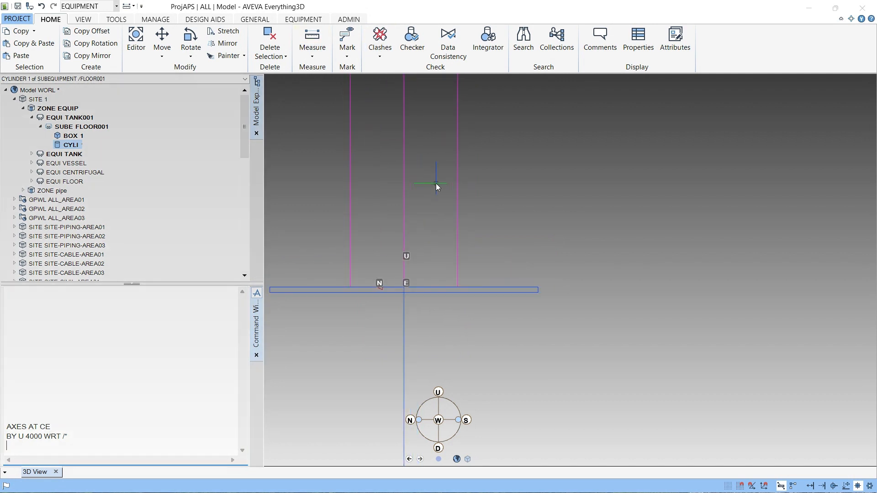
pyautogui.scroll(-2, 436, 183)
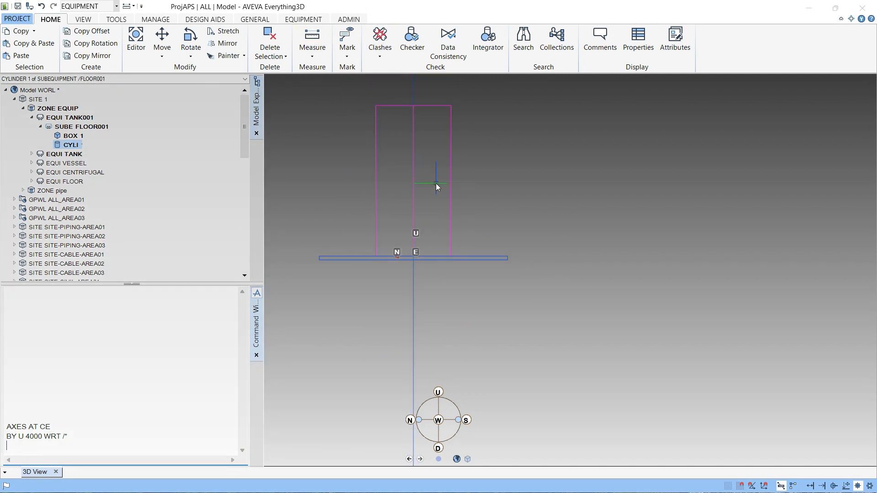
pyautogui.scroll(2, 437, 195)
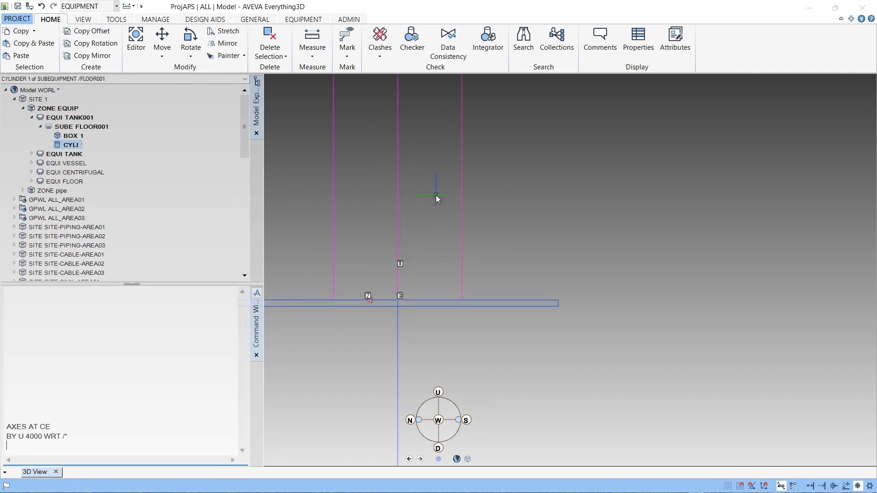
pyautogui.click(438, 393)
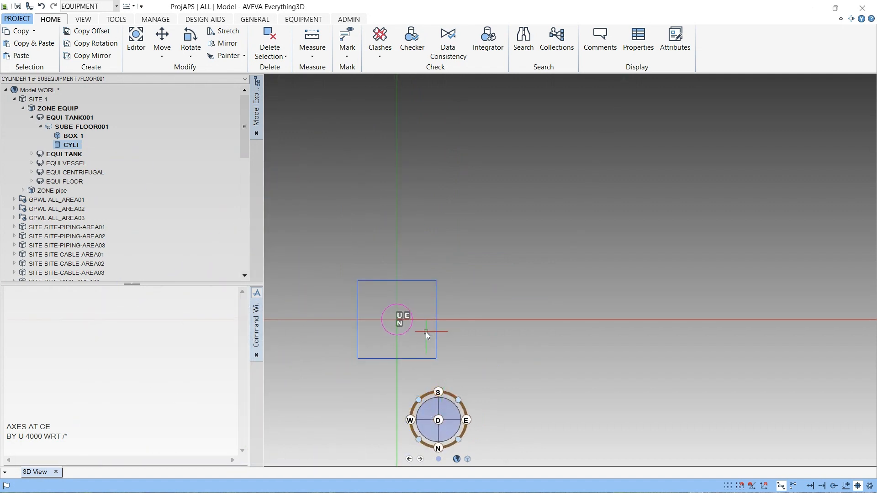
pyautogui.scroll(2, 426, 332)
pyautogui.scroll(1, 409, 256)
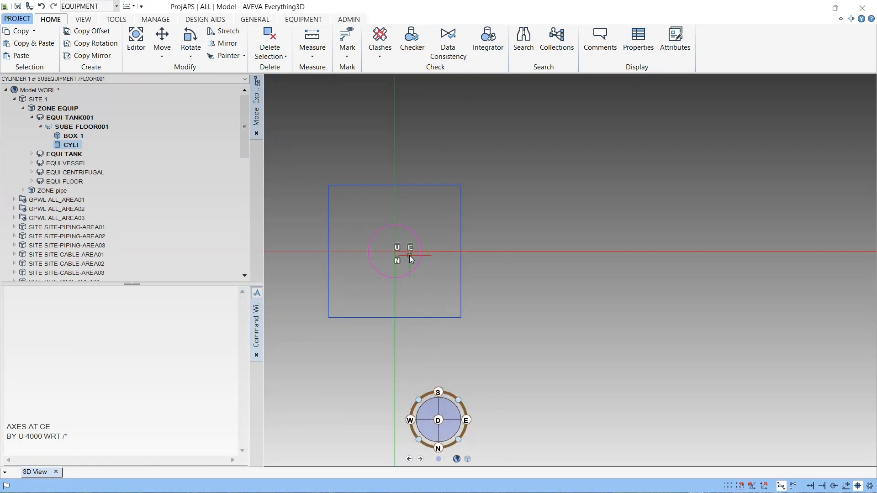
pyautogui.scroll(3, 409, 256)
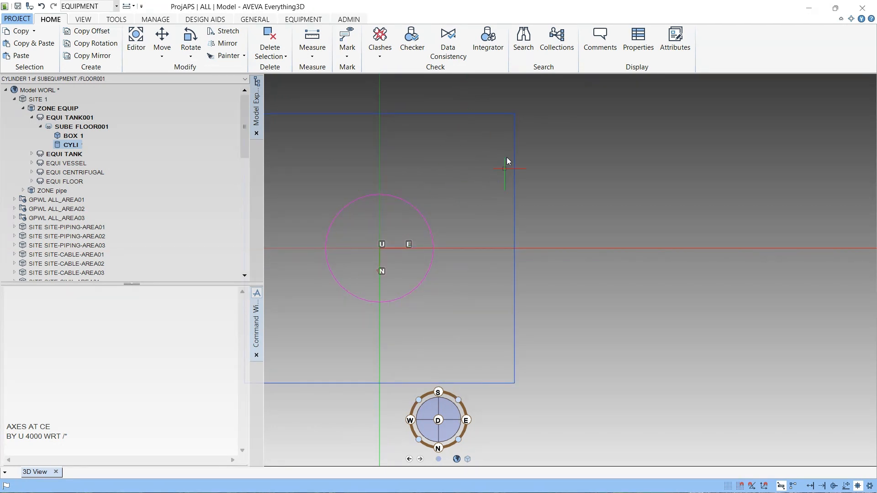
pyautogui.scroll(-2, 512, 136)
pyautogui.scroll(4, 453, 209)
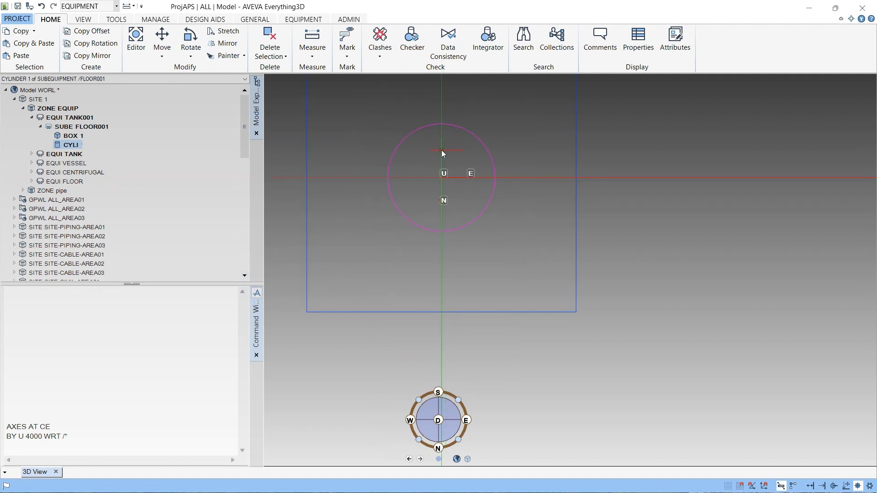
pyautogui.moveTo(442, 150); pyautogui.dragTo(438, 263, button='middle')
pyautogui.scroll(1, 430, 215)
pyautogui.scroll(-2, 412, 276)
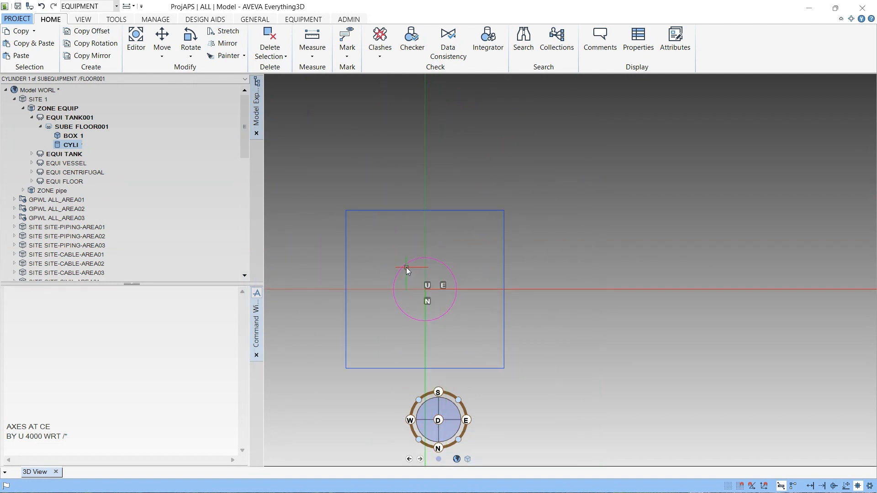
pyautogui.scroll(2, 423, 290)
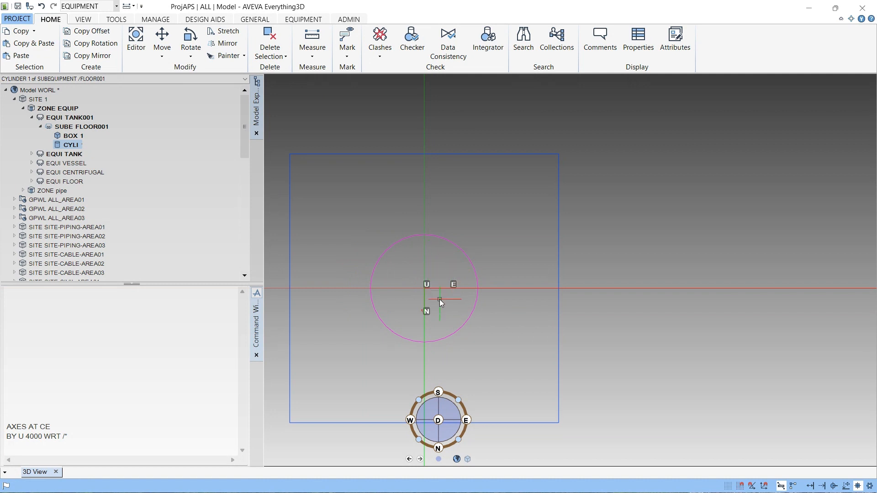
pyautogui.scroll(-2, 426, 307)
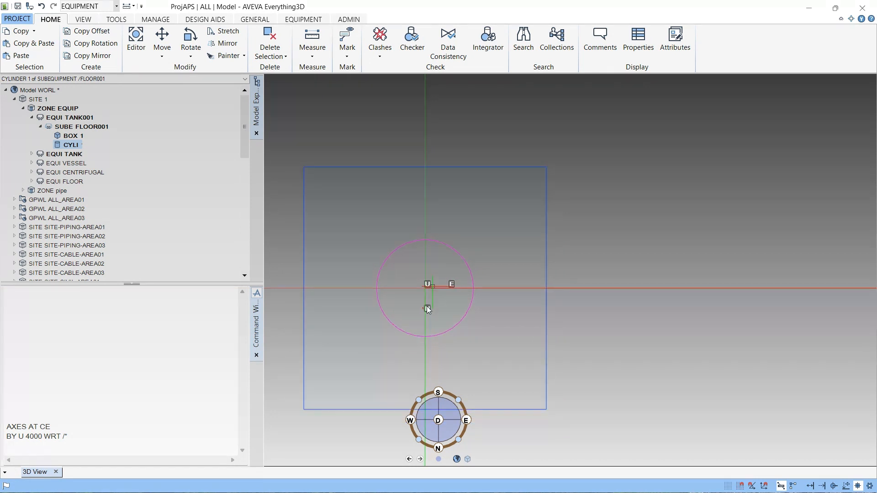
pyautogui.moveTo(424, 317); pyautogui.dragTo(422, 252, button='middle')
pyautogui.scroll(-4, 442, 265)
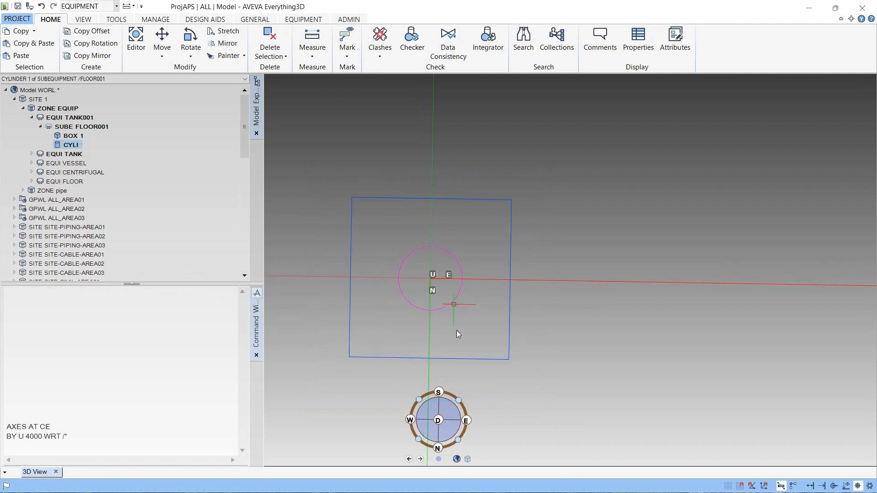
# - From a side view, move the cylinder up by a further 300 mm with the command BY U 300 WRT /*
pyautogui.click(438, 449)
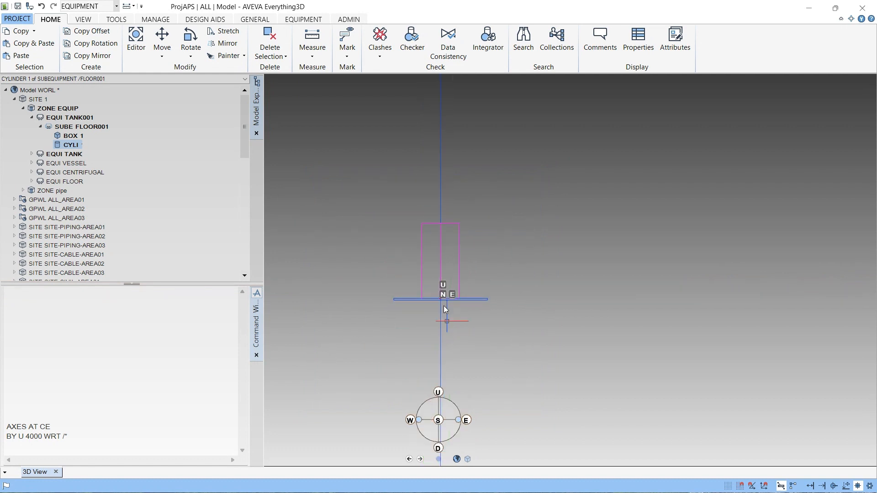
pyautogui.scroll(-3, 443, 299)
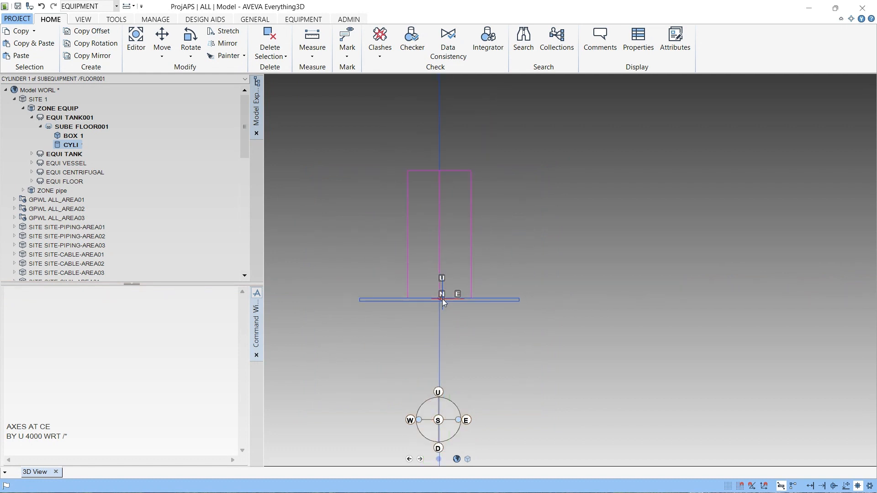
pyautogui.scroll(3, 440, 302)
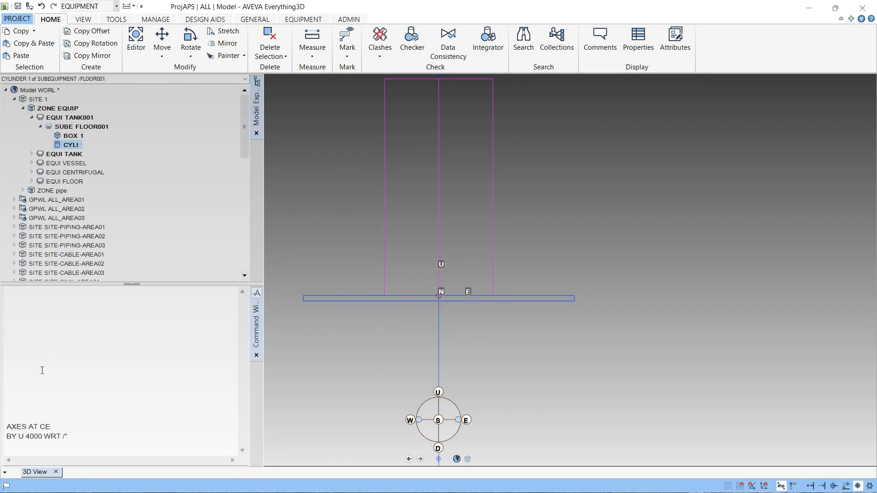
pyautogui.click(41, 441)
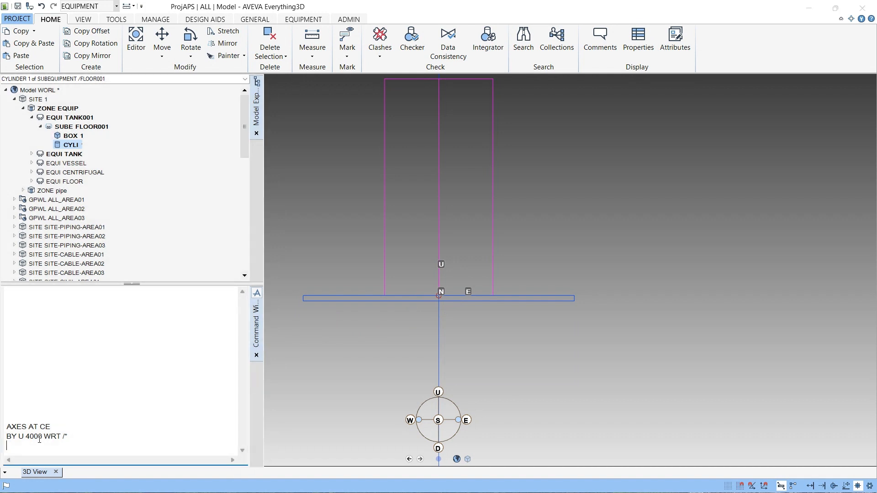
pyautogui.doubleClick(40, 438)
pyautogui.moveTo(45, 450); pyautogui.dragTo(26, 451)
pyautogui.write('300WRT /*')
pyautogui.press('Return')
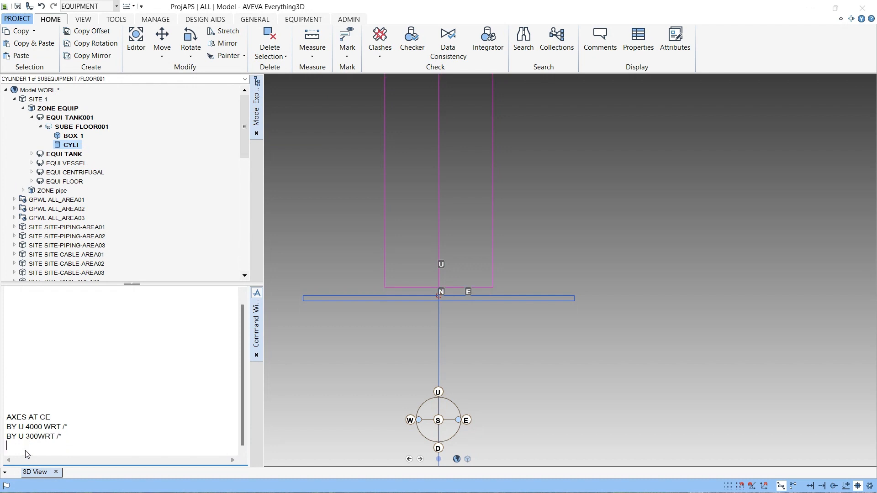
# - Move the cylinder up by another 700 mm by reissuing the command as BY U 700 WRT /*
pyautogui.scroll(-3, 578, 313)
pyautogui.scroll(4, 523, 302)
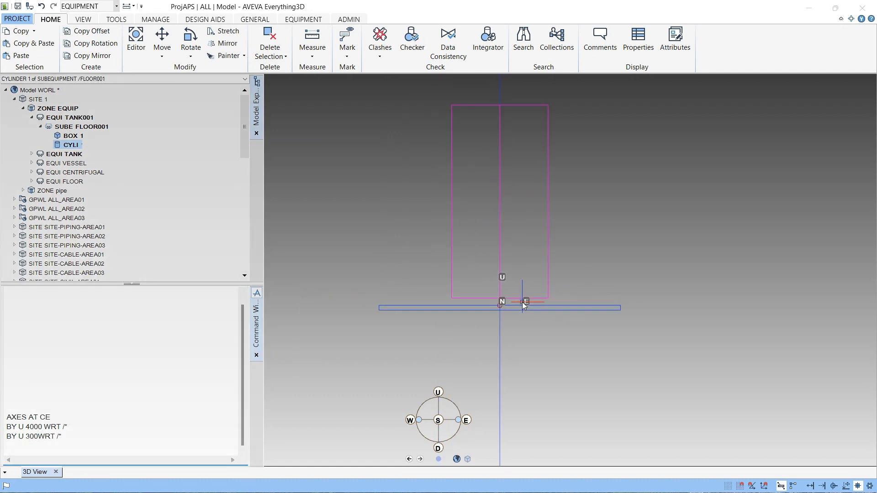
pyautogui.scroll(-2, 522, 303)
pyautogui.scroll(3, 519, 313)
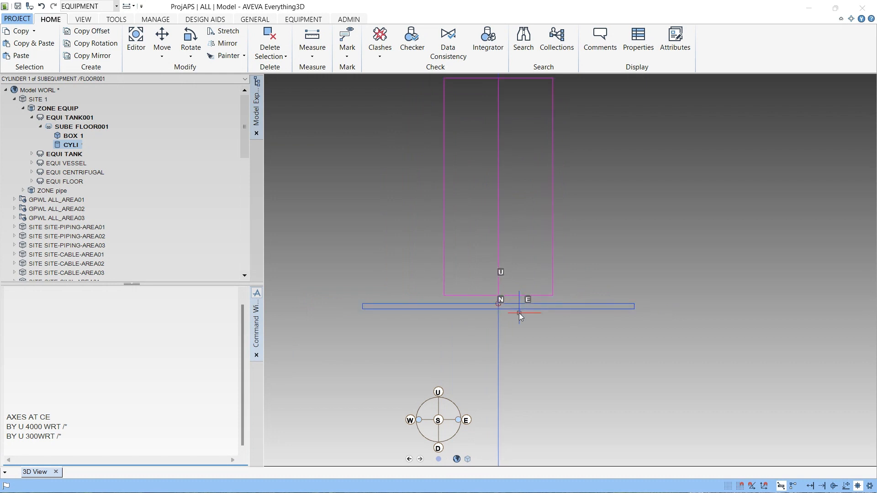
pyautogui.click(69, 437)
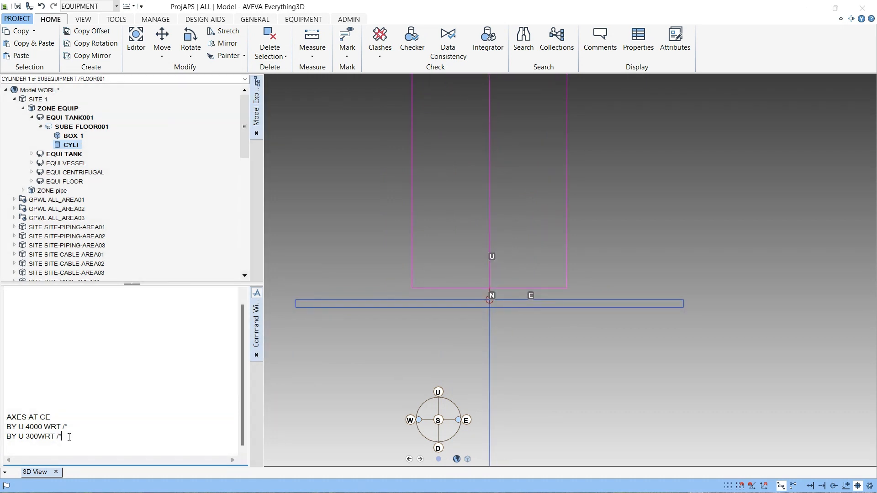
pyautogui.press('Up')
pyautogui.moveTo(38, 447); pyautogui.dragTo(28, 452)
pyautogui.write('700')
pyautogui.press('Return')
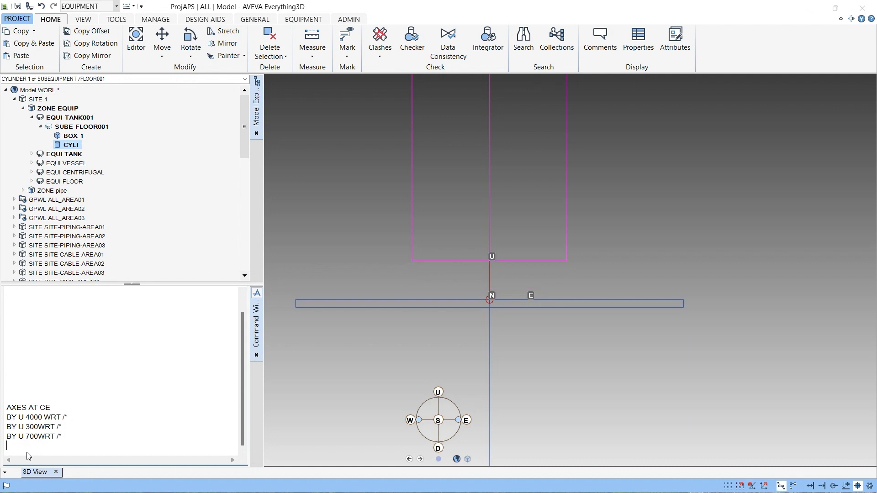
# - Query the cylinder's position relative to the world with Q POS WRT /*
pyautogui.scroll(-2, 486, 247)
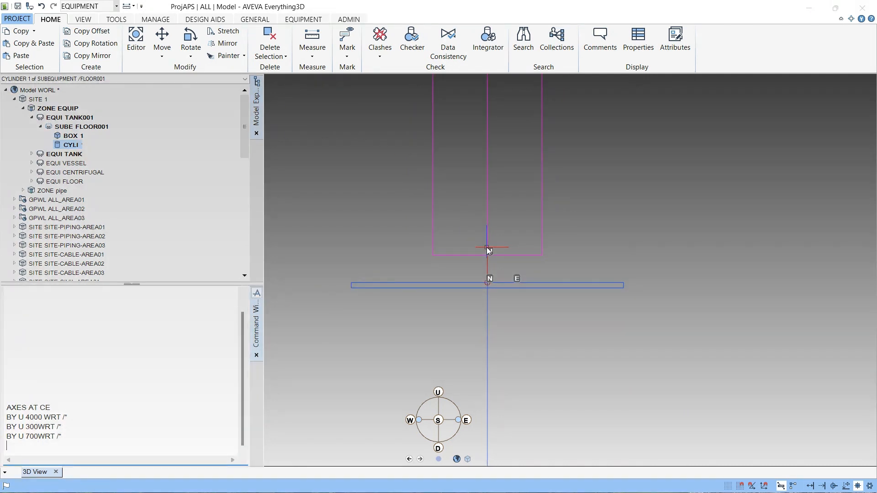
pyautogui.scroll(3, 487, 248)
pyautogui.scroll(-3, 428, 303)
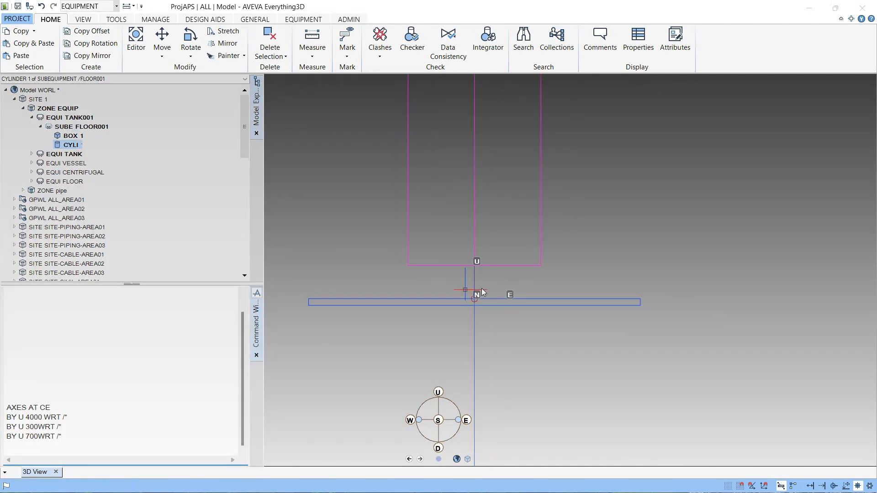
pyautogui.moveTo(502, 309); pyautogui.dragTo(454, 344, button='middle')
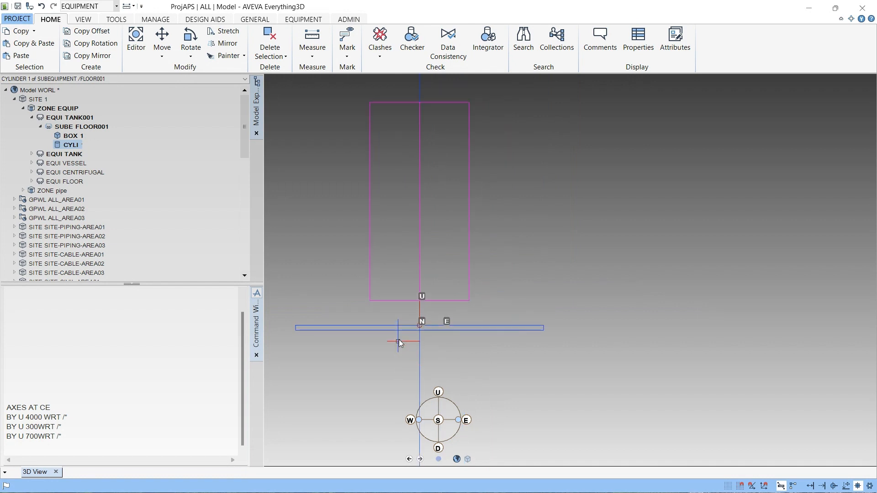
pyautogui.scroll(3, 399, 339)
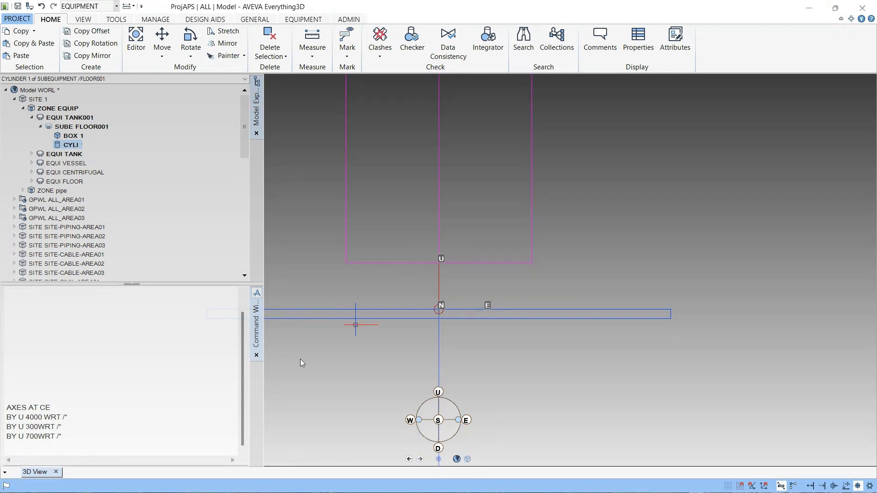
pyautogui.click(65, 389)
pyautogui.press('Up')
pyautogui.press('Up')
pyautogui.press('Up')
pyautogui.press('Up')
pyautogui.press('Up')
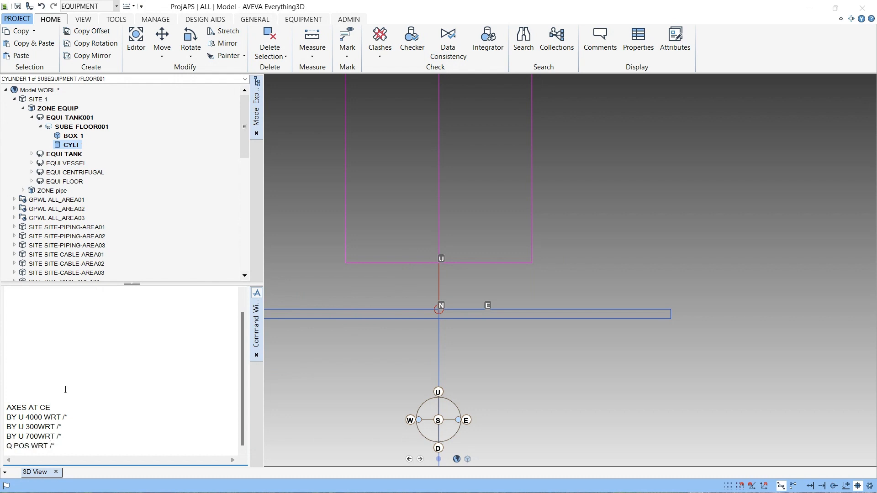
pyautogui.press('Return')
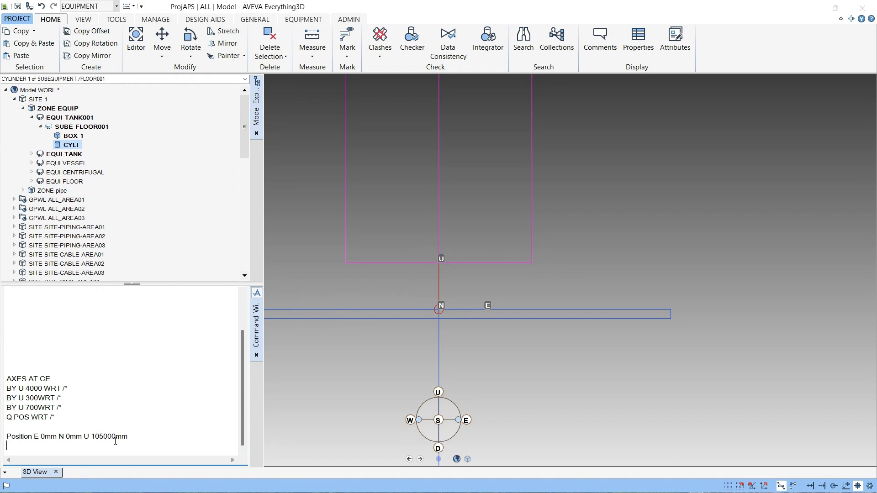
# - Redisplay the axes at the cylinder's current position by rerunning AXES AT CE
pyautogui.scroll(-3, 473, 292)
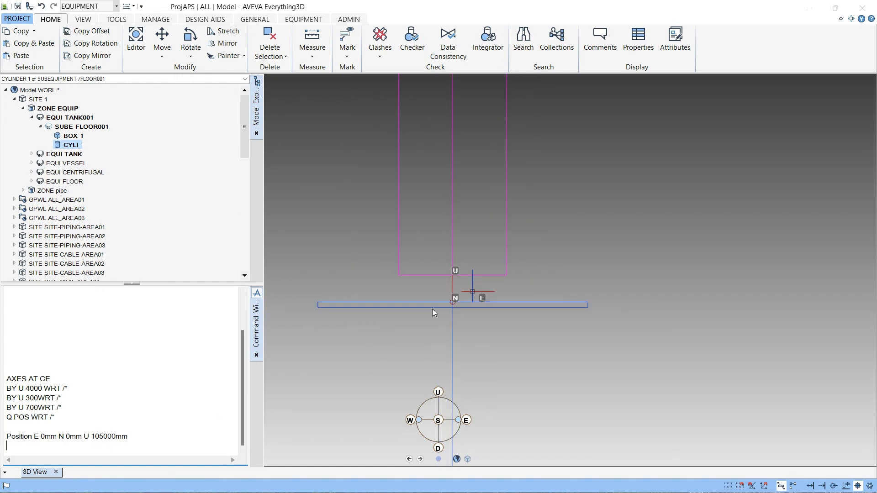
pyautogui.click(51, 376)
pyautogui.press('Return')
pyautogui.press('Return')
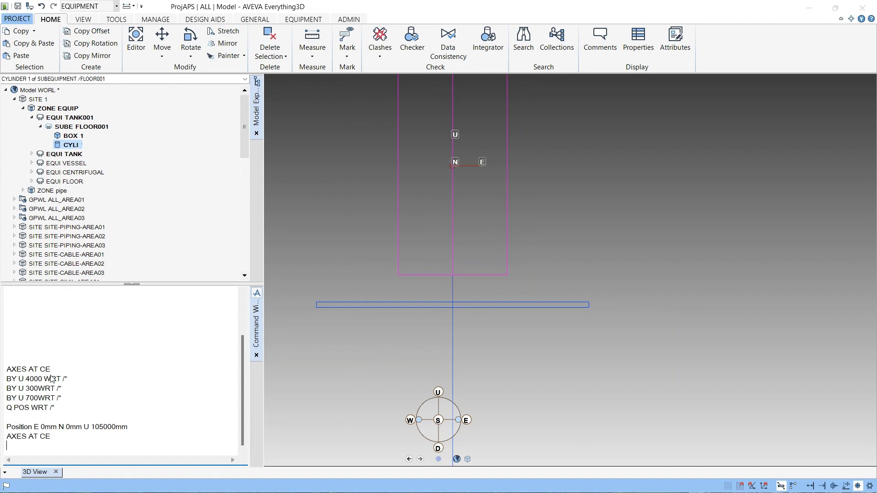
pyautogui.scroll(5, 440, 161)
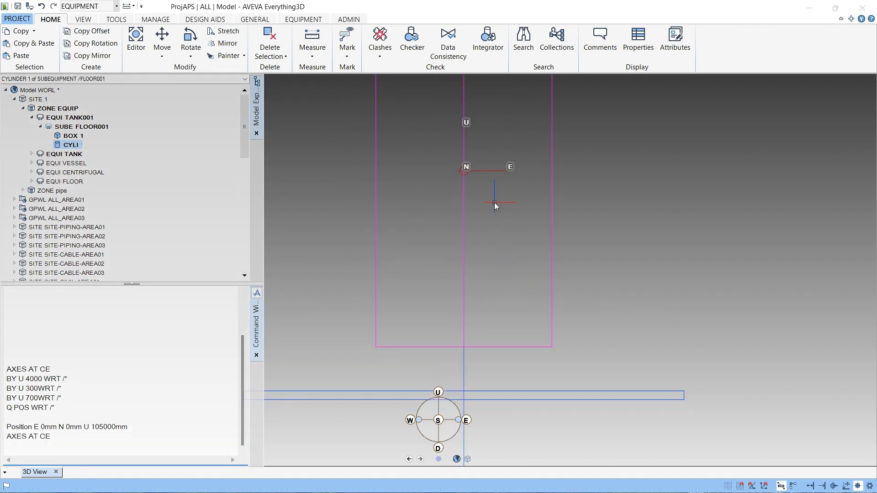
pyautogui.scroll(-7, 494, 203)
pyautogui.scroll(3, 501, 185)
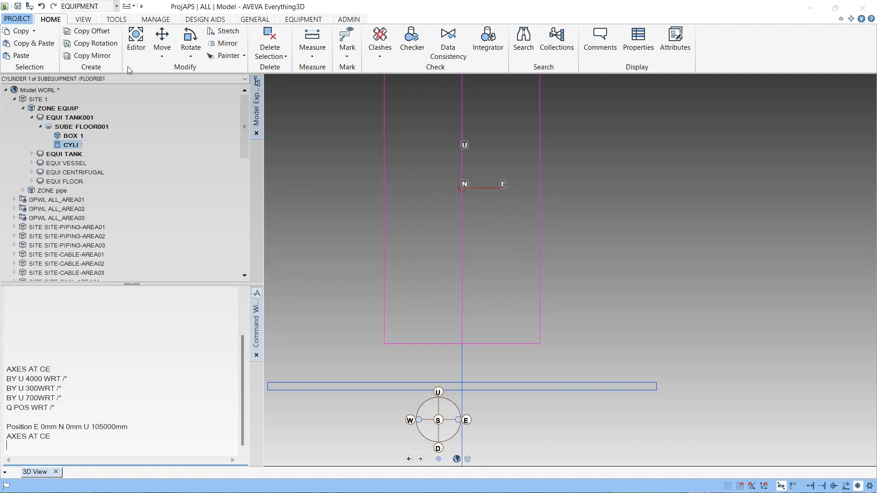
# - Clear the command window output
pyautogui.rightClick(41, 449)
pyautogui.click(61, 435)
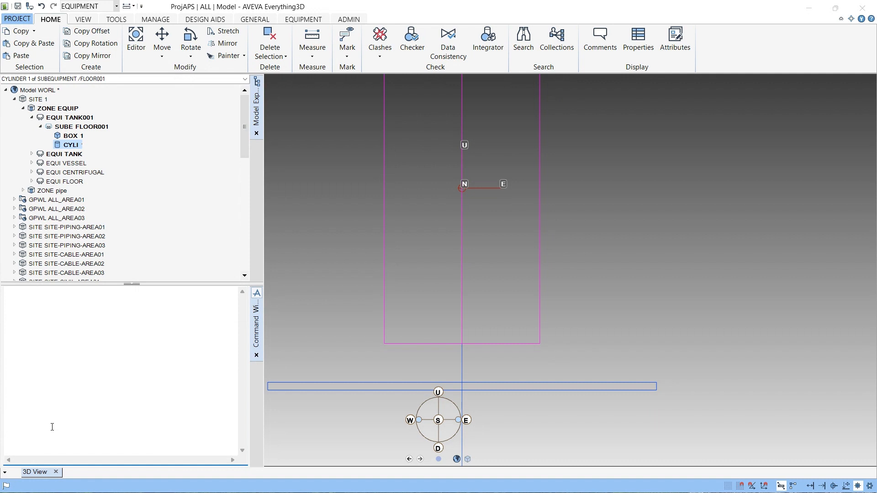
# - Try to open the primitives form with the command SHOW!!CDGENPRIMITIVES
pyautogui.write('SHOW!!CDGENPRIMITIVES')
pyautogui.press('Return')
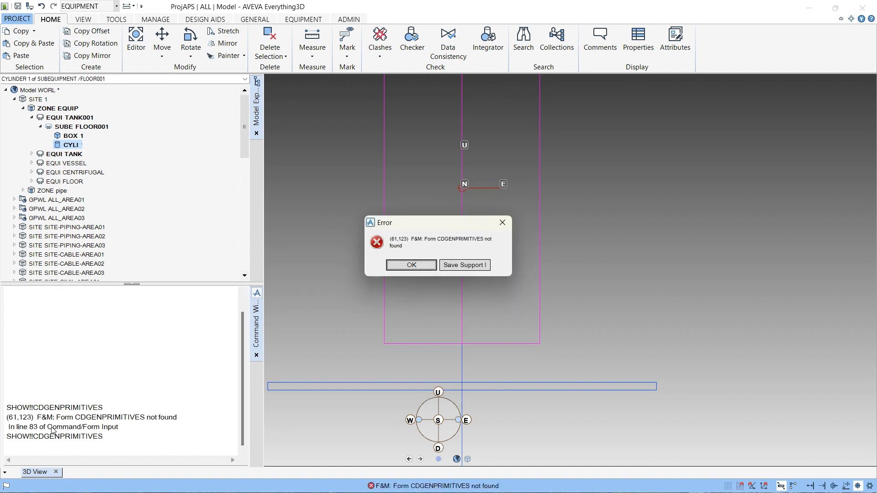
pyautogui.press('Return')
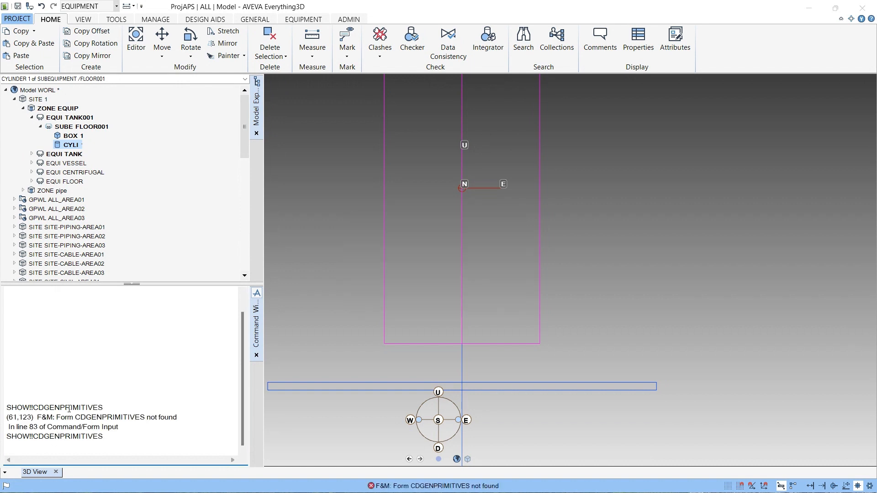
# - Open the primitives form by correcting the recalled command to SHOW!!GENPRIMITIVES
pyautogui.press('Up')
pyautogui.moveTo(44, 447); pyautogui.dragTo(36, 449)
pyautogui.press('Delete')
pyautogui.press('Return')
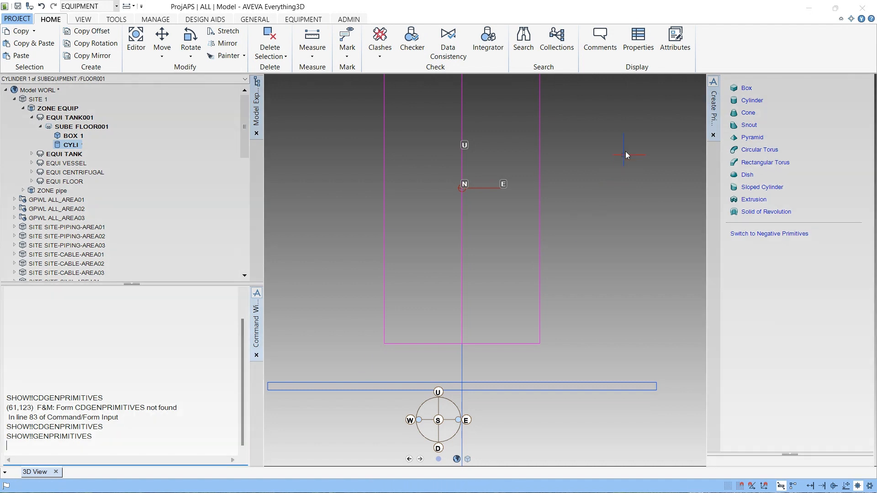
# - Create a box primitive with X and Y lengths of 200 mm and a Z length of 1000 mm
pyautogui.scroll(-2, 487, 283)
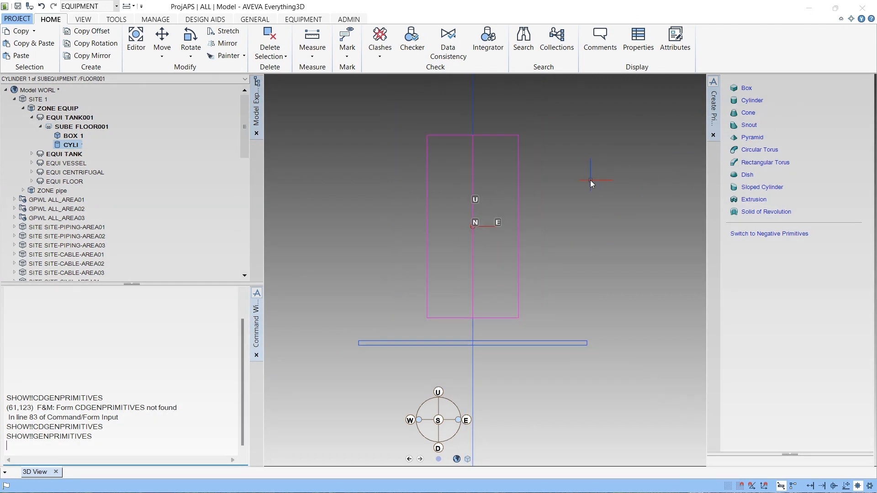
pyautogui.scroll(2, 590, 180)
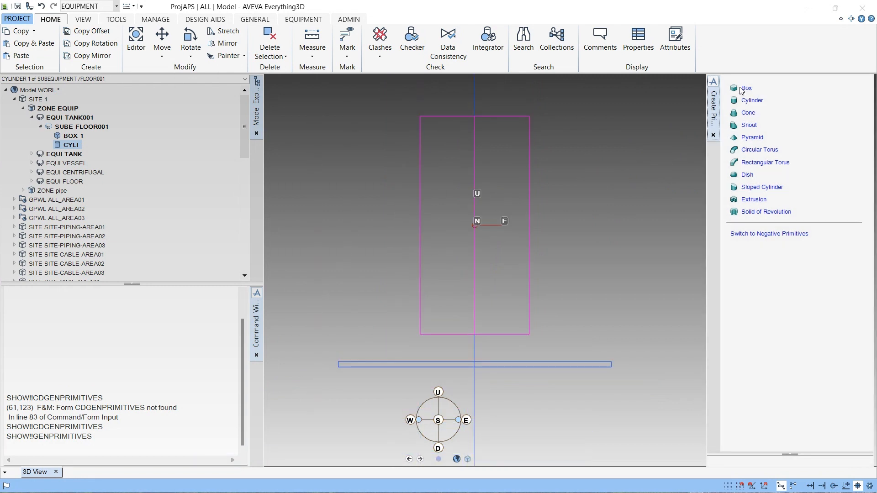
pyautogui.click(748, 90)
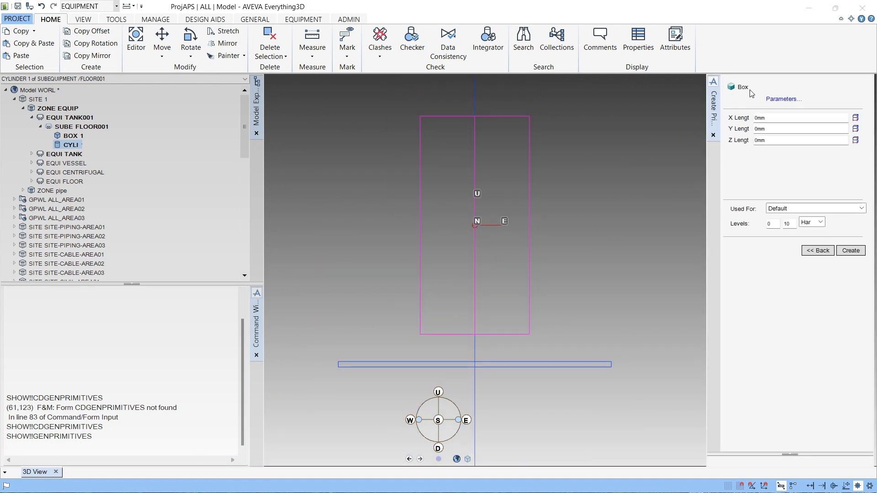
pyautogui.click(777, 118)
pyautogui.write('1000')
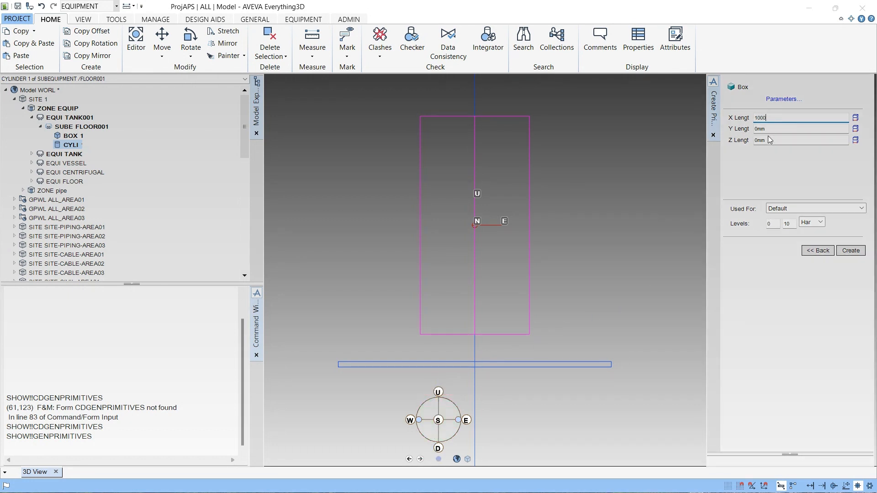
pyautogui.click(755, 131)
pyautogui.write('10')
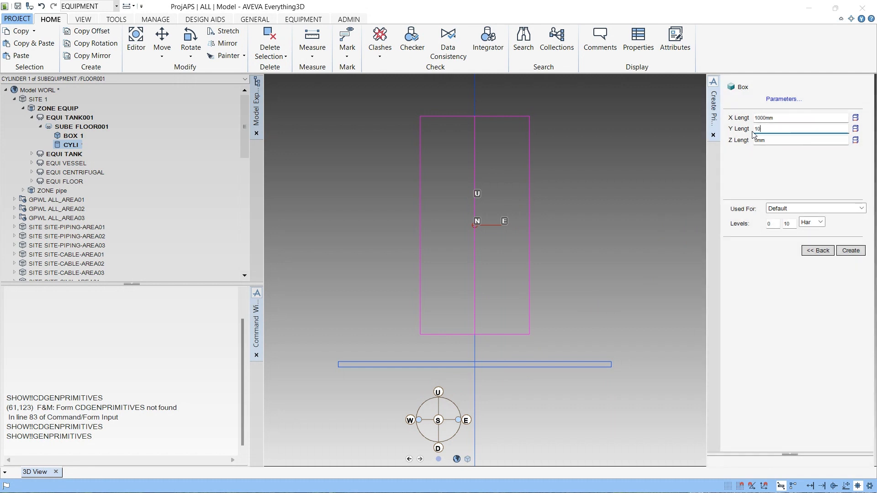
pyautogui.write('00mm')
pyautogui.click(754, 142)
pyautogui.write('1000')
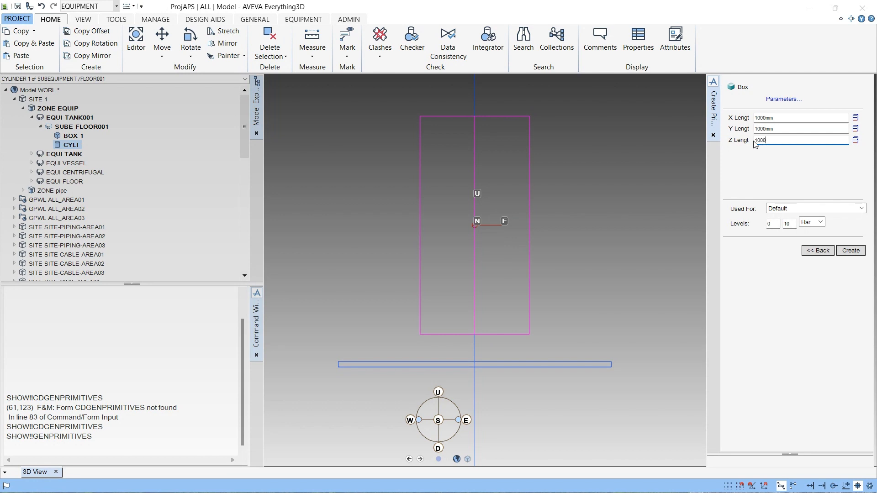
pyautogui.click(756, 131)
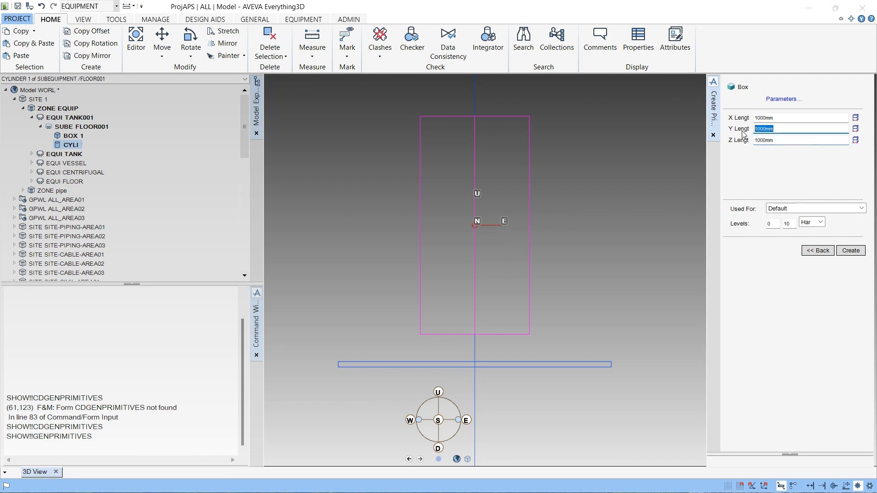
pyautogui.write('200')
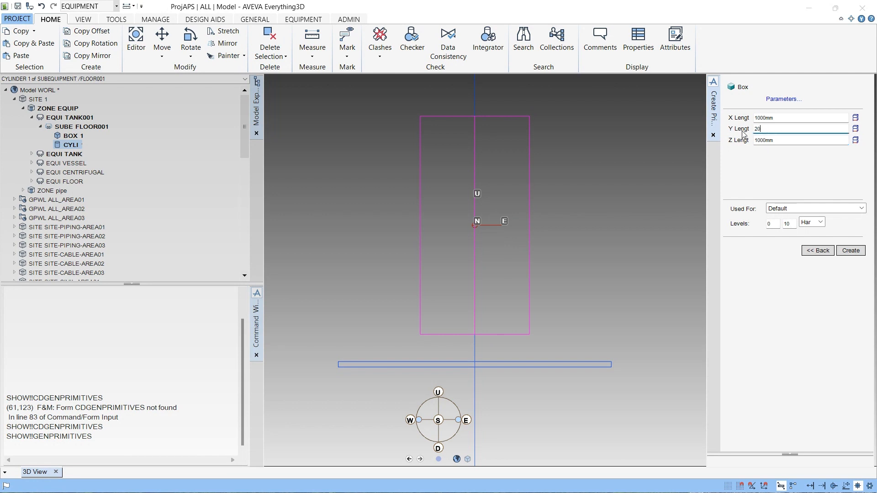
pyautogui.click(758, 118)
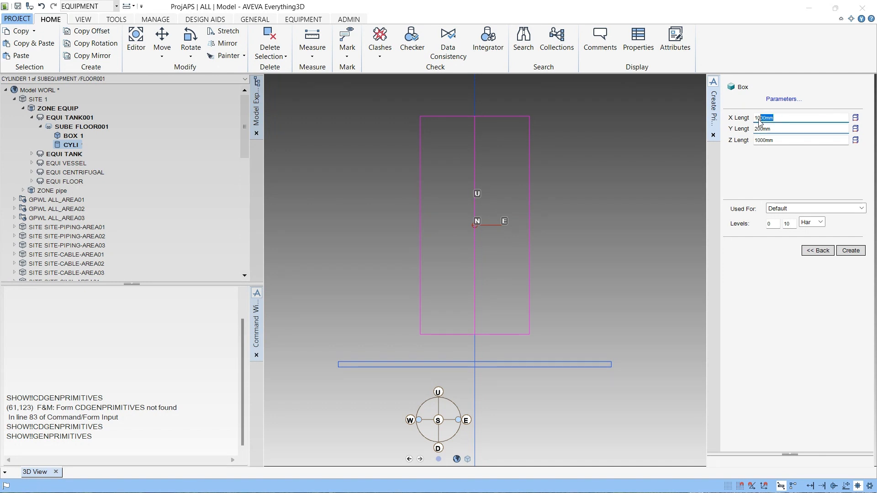
pyautogui.write('200')
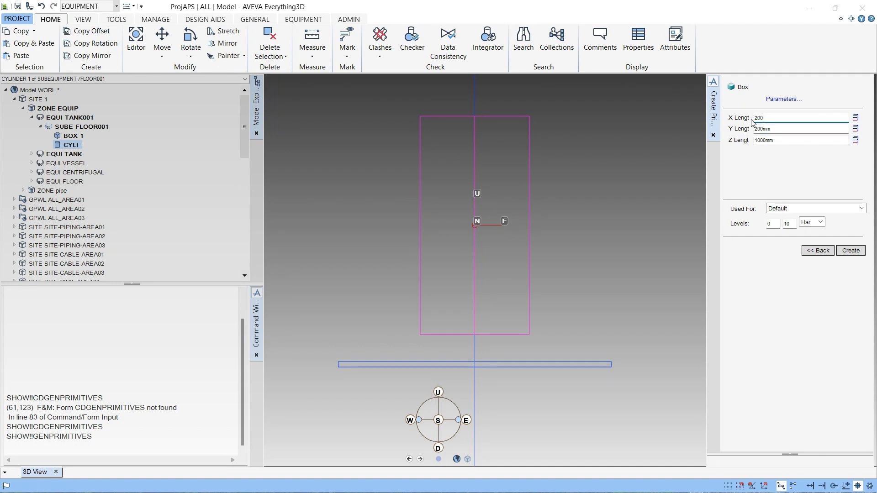
pyautogui.click(850, 251)
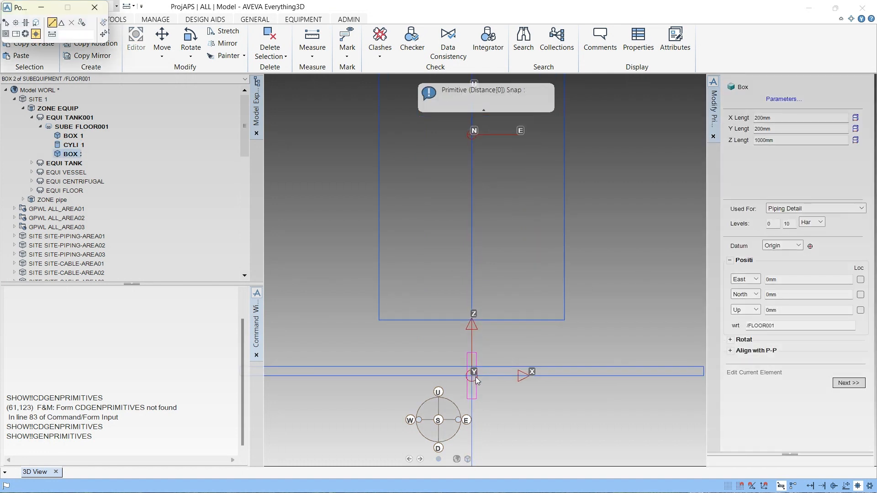
# - Select the FLOOR001 subequipment and query its position relative to the world with Q POS WRT /*
pyautogui.scroll(3, 475, 377)
pyautogui.scroll(2, 416, 247)
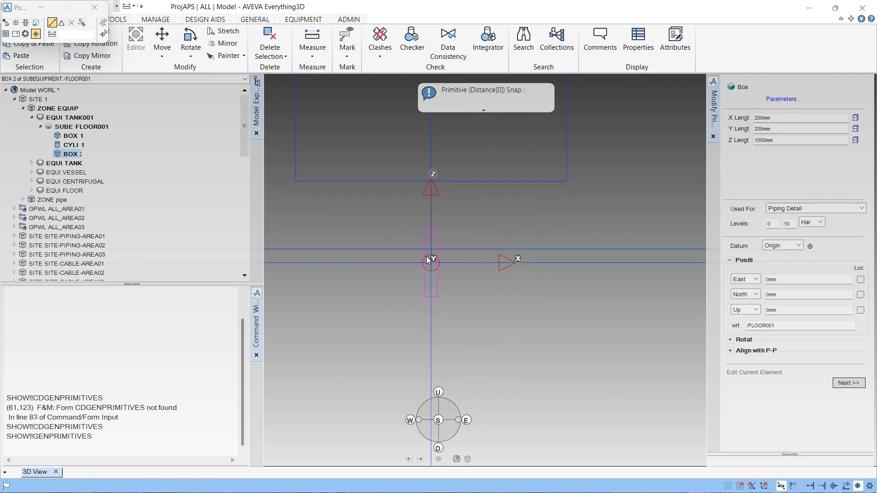
pyautogui.scroll(2, 484, 308)
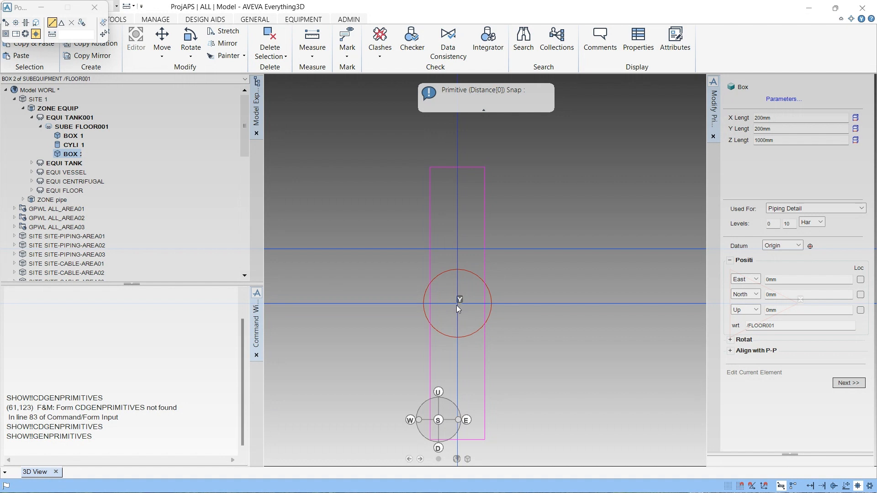
pyautogui.click(93, 126)
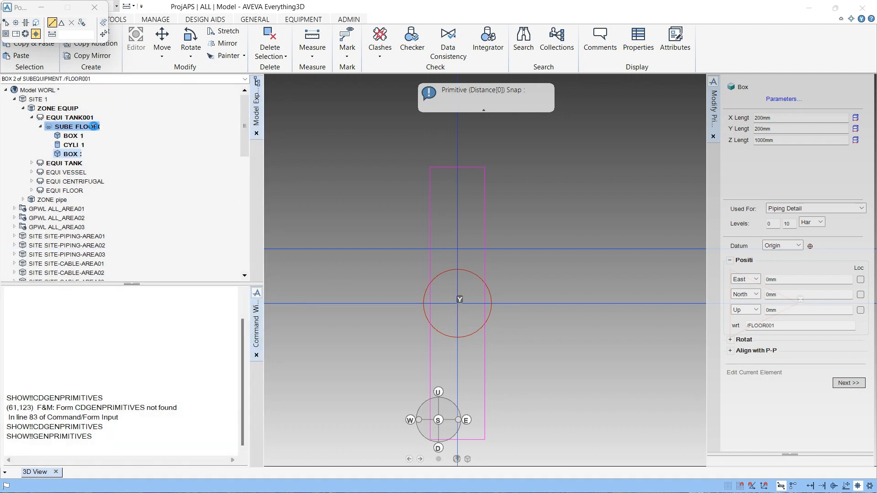
pyautogui.click(59, 348)
pyautogui.press('Up')
pyautogui.press('Up')
pyautogui.press('Up')
pyautogui.press('Up')
pyautogui.press('Up')
pyautogui.press('Up')
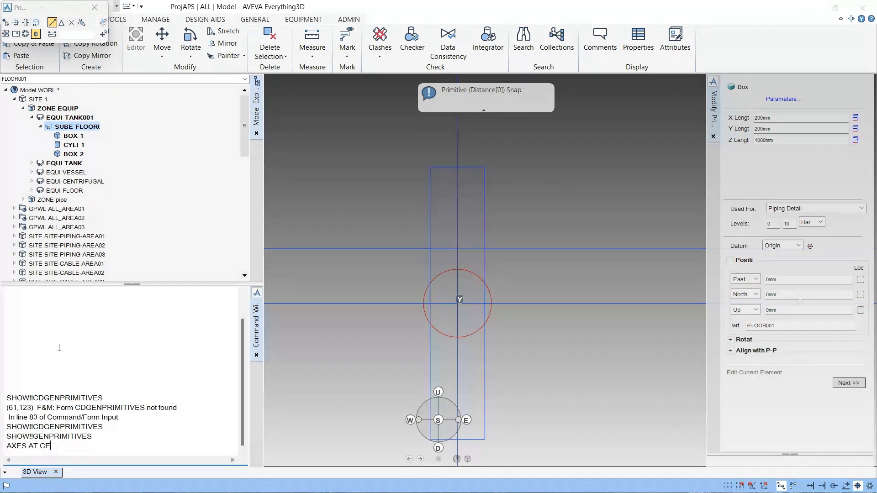
pyautogui.press('Up')
pyautogui.press('Up')
pyautogui.press('Up')
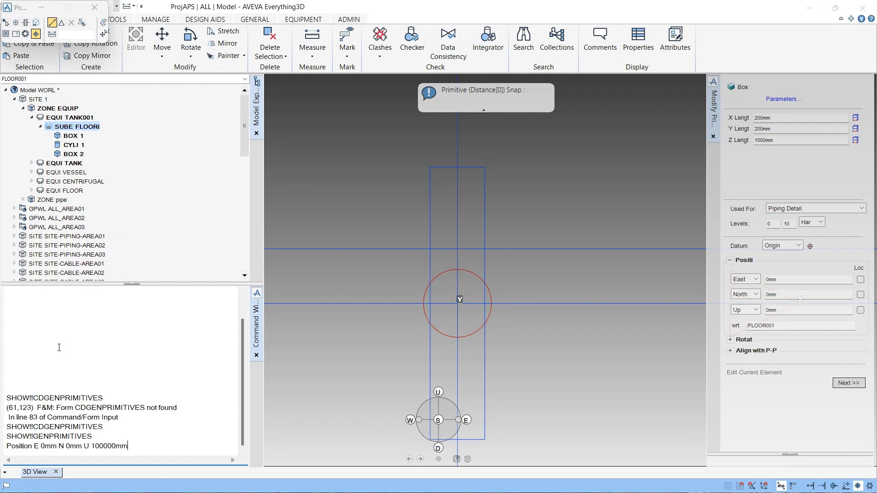
pyautogui.press('Up')
pyautogui.press('Down')
pyautogui.press('Up')
pyautogui.press('Return')
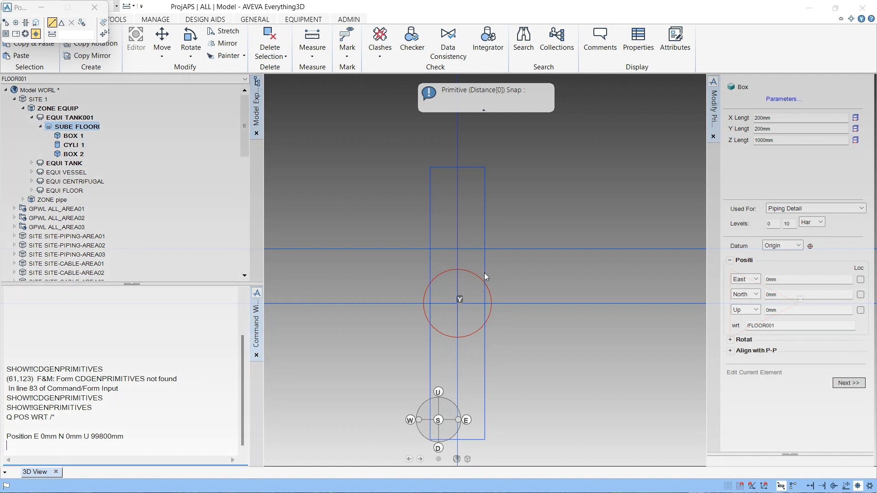
# - Select BOX 1 and query its position relative to the world with Q POS WRT /*
pyautogui.scroll(-2, 484, 273)
pyautogui.scroll(2, 483, 285)
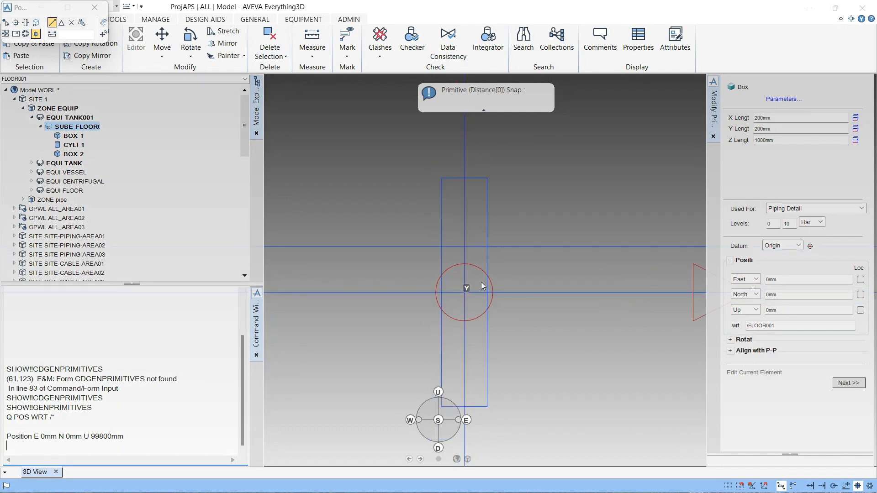
pyautogui.scroll(-2, 483, 285)
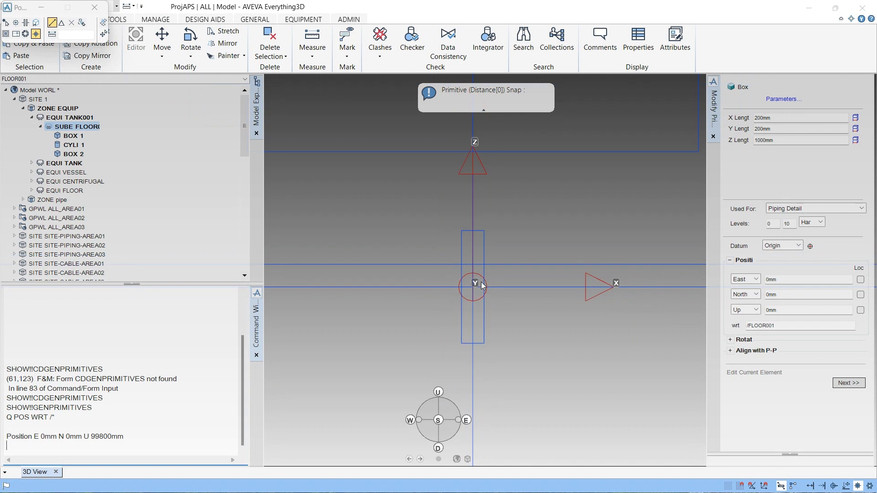
pyautogui.scroll(-1, 461, 294)
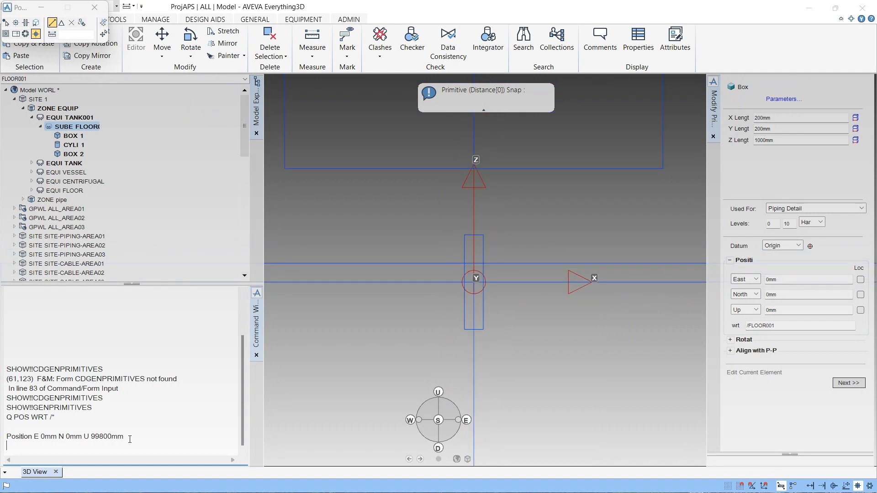
pyautogui.scroll(2, 489, 274)
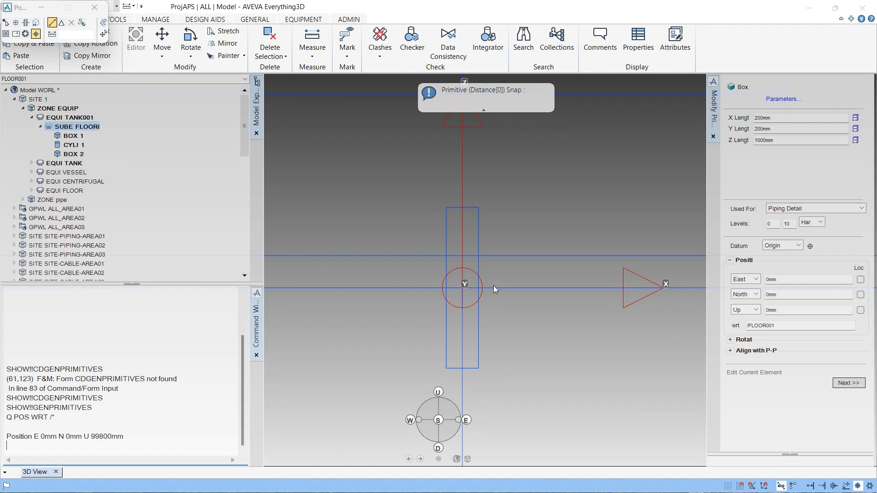
pyautogui.click(75, 136)
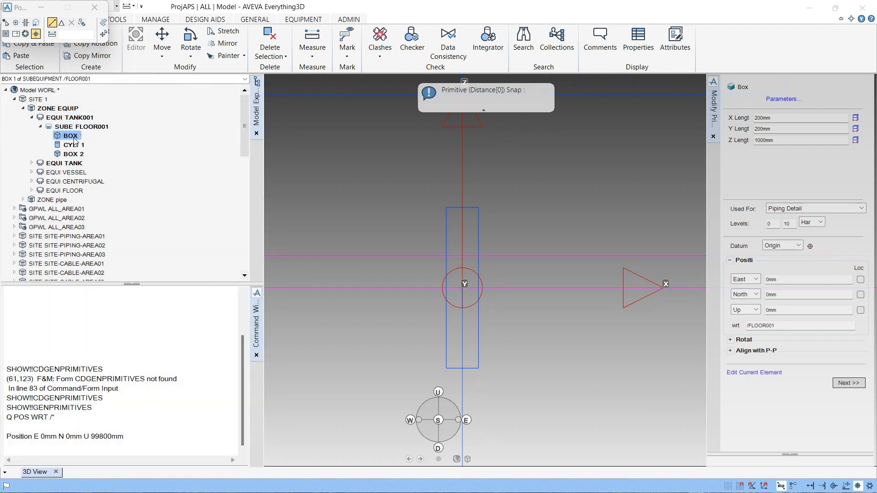
pyautogui.doubleClick(57, 417)
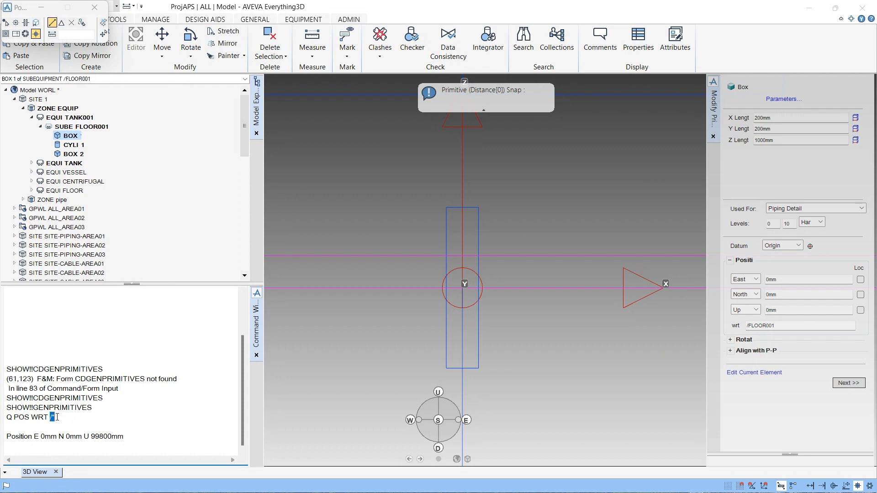
pyautogui.press('Return')
pyautogui.press('Return')
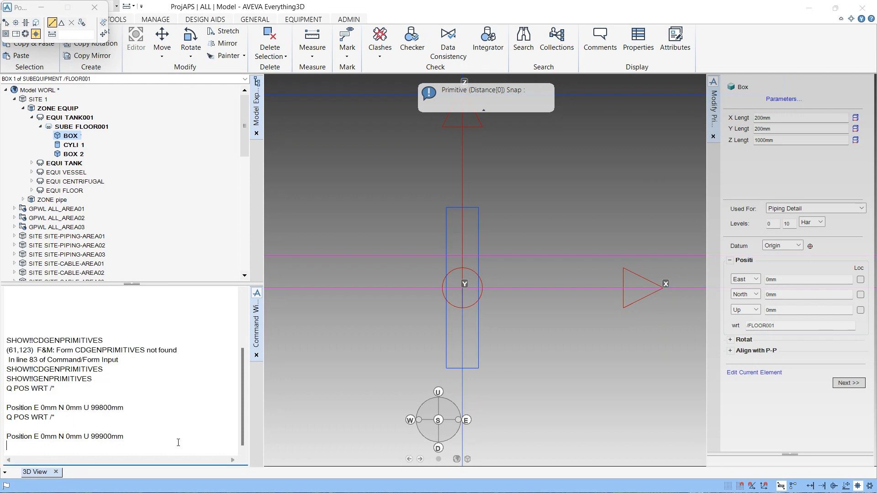
# - Display the axes at BOX 1 by recalling and rerunning AXES AT CE
pyautogui.scroll(-5, 496, 264)
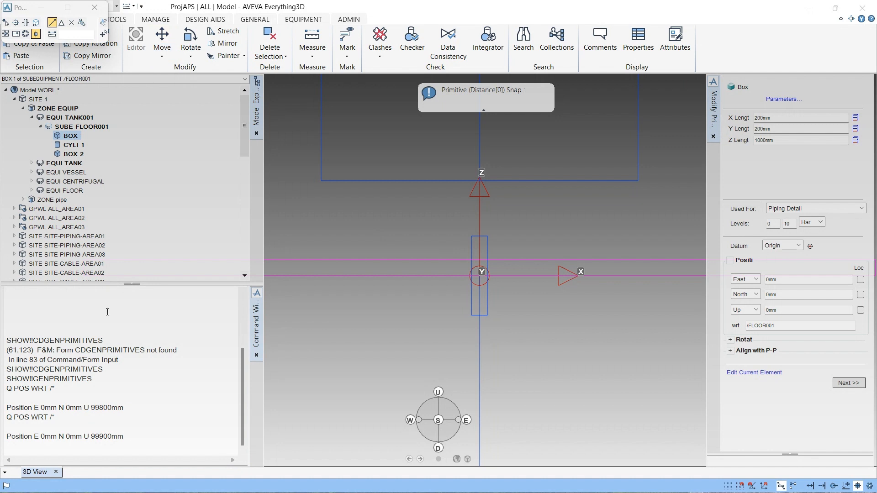
pyautogui.click(50, 446)
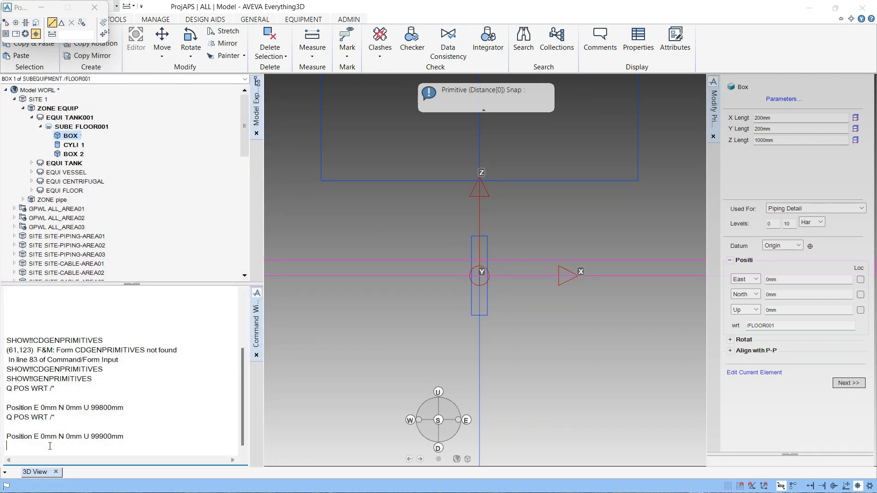
pyautogui.press('Up')
pyautogui.press('Up')
pyautogui.press('Down')
pyautogui.press('Up')
pyautogui.press('Up')
pyautogui.press('Up')
pyautogui.press('Up')
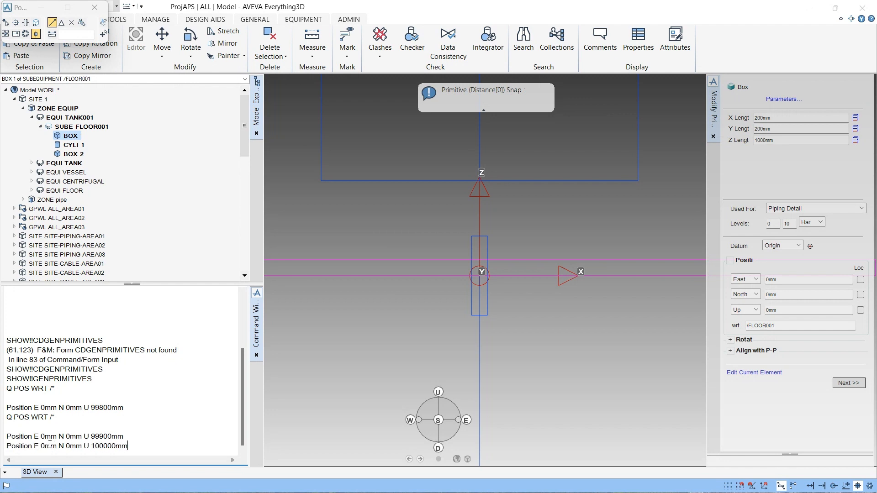
pyautogui.press('Down')
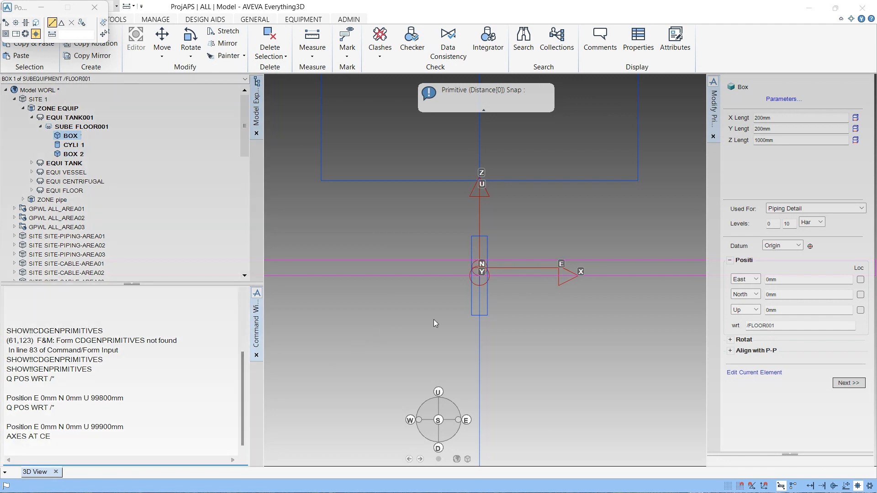
pyautogui.scroll(8, 505, 292)
pyautogui.scroll(-5, 505, 294)
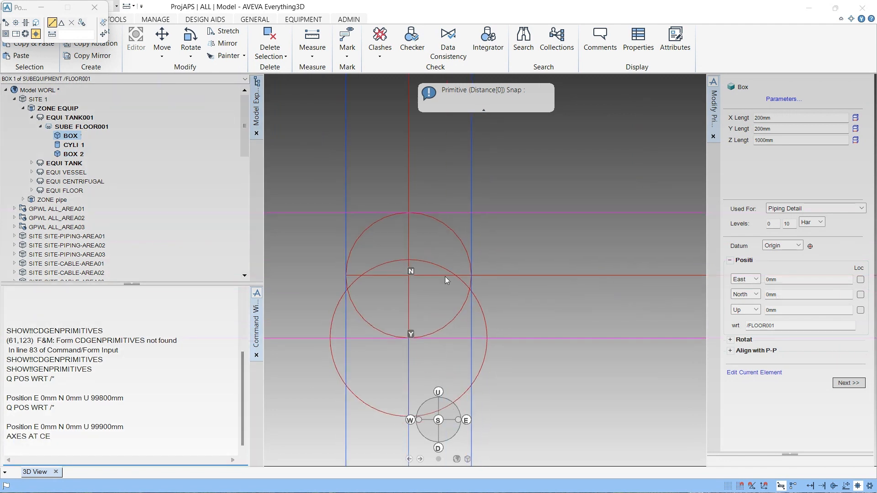
pyautogui.scroll(-2, 484, 266)
pyautogui.scroll(-1, 483, 271)
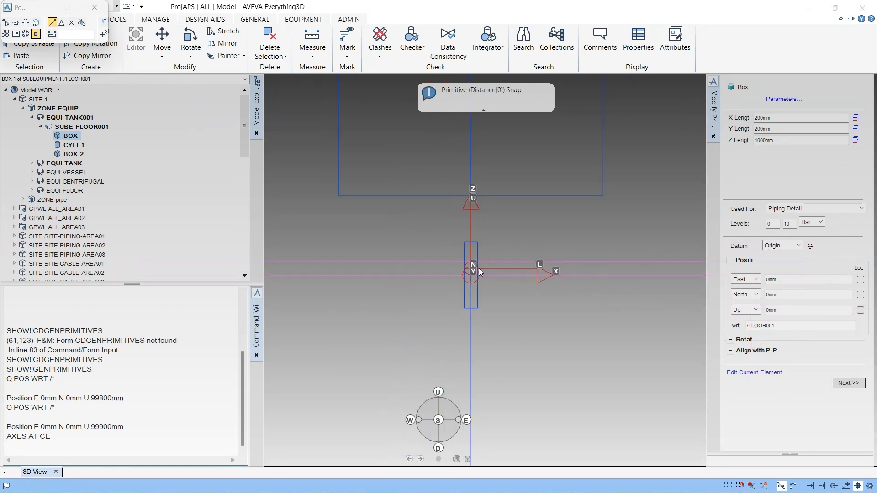
pyautogui.scroll(2, 531, 242)
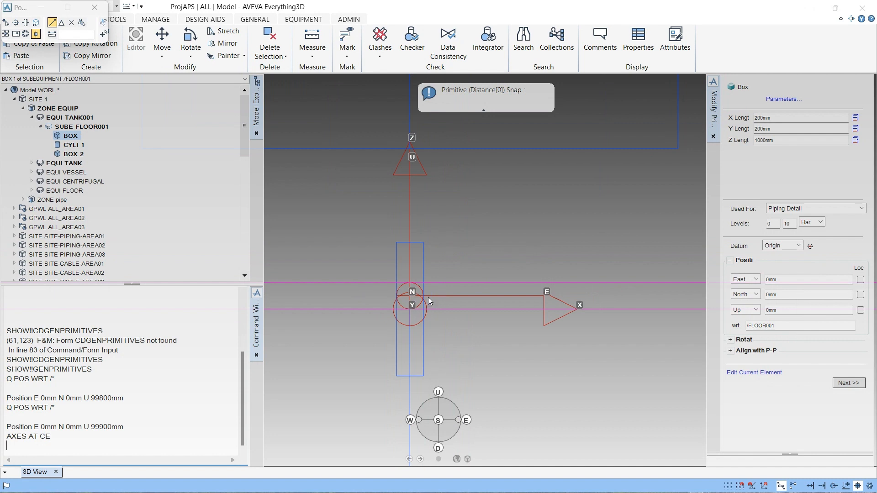
# - Select BOX 2 and move it up 500 mm relative to the world with the command BY U 500 WRT /*
pyautogui.click(73, 154)
pyautogui.scroll(-2, 627, 274)
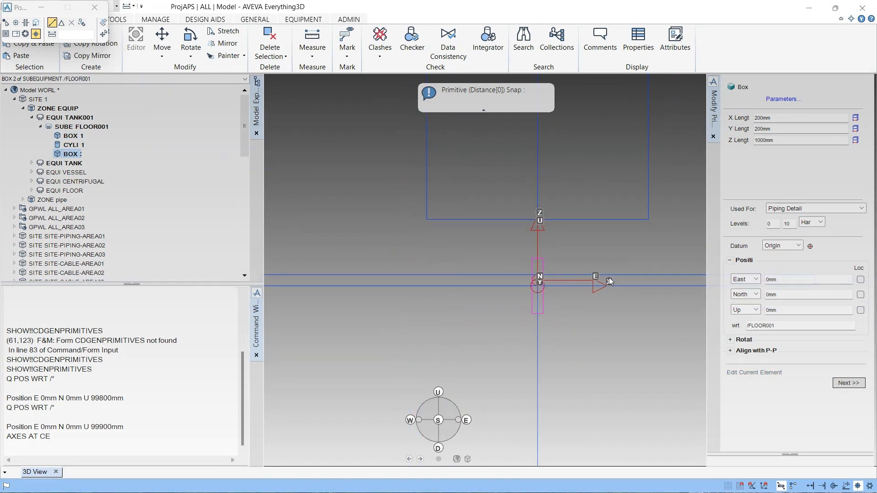
pyautogui.scroll(3, 609, 279)
pyautogui.scroll(3, 357, 281)
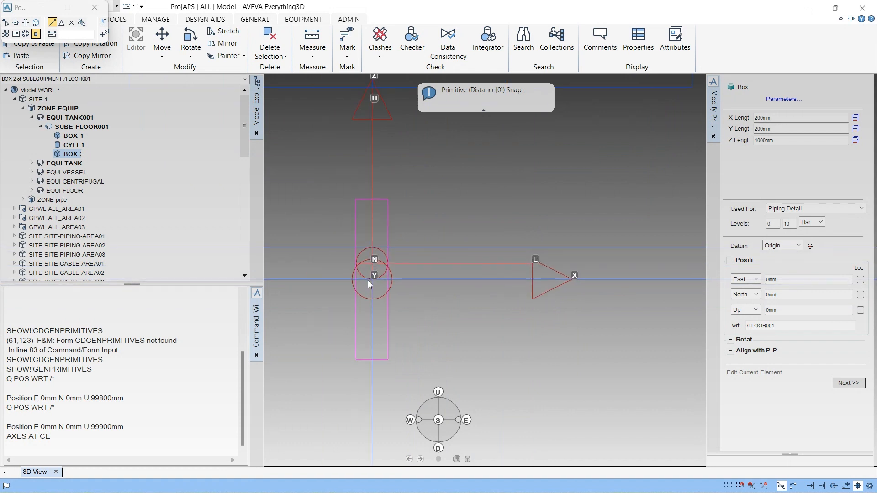
pyautogui.scroll(-2, 399, 246)
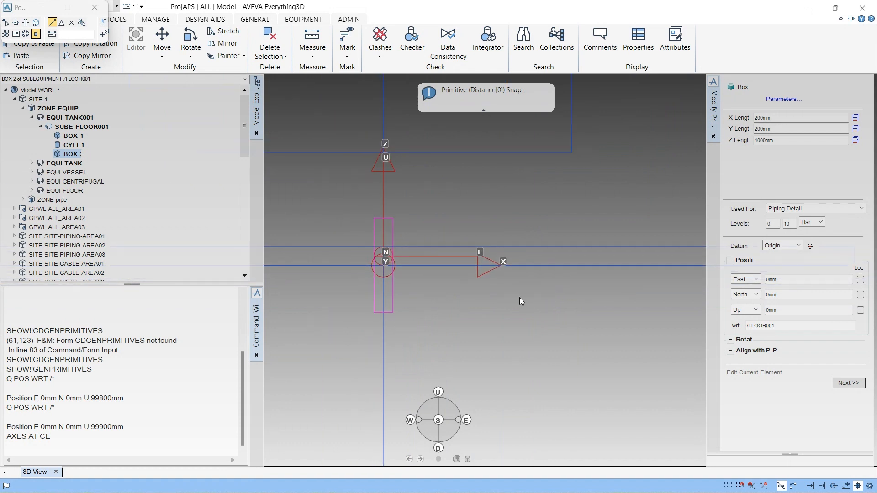
pyautogui.scroll(-3, 519, 301)
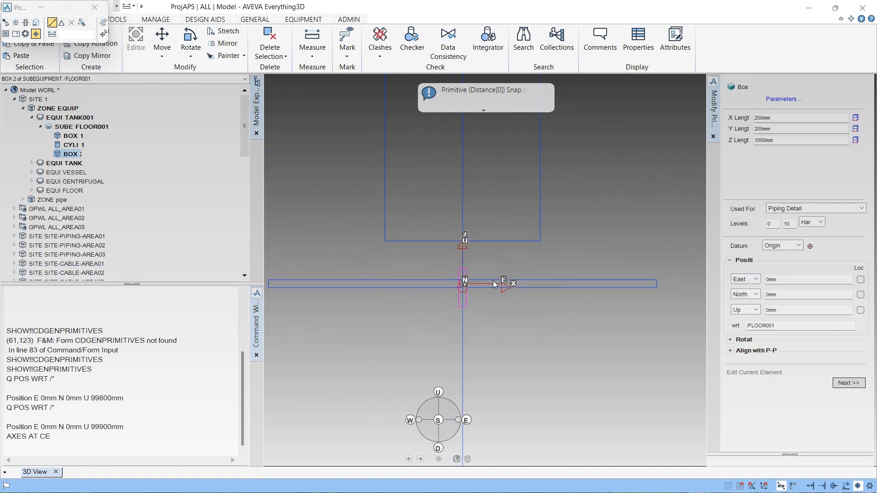
pyautogui.scroll(2, 492, 281)
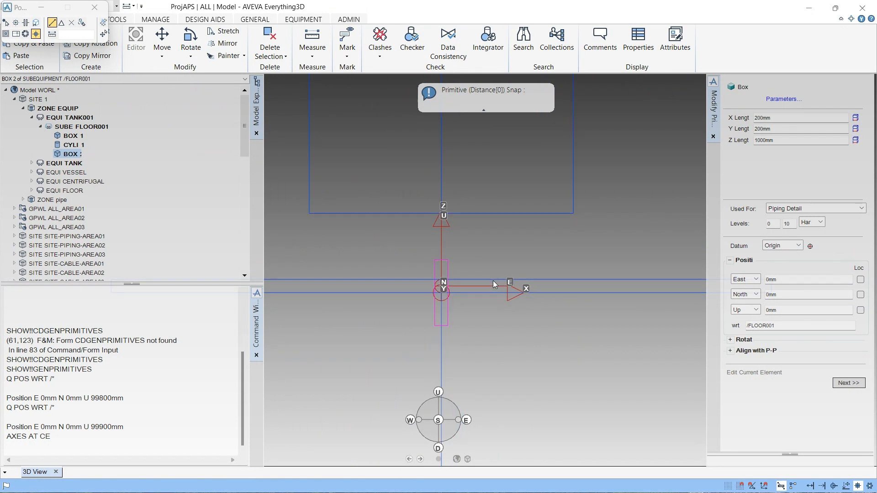
pyautogui.scroll(1, 493, 280)
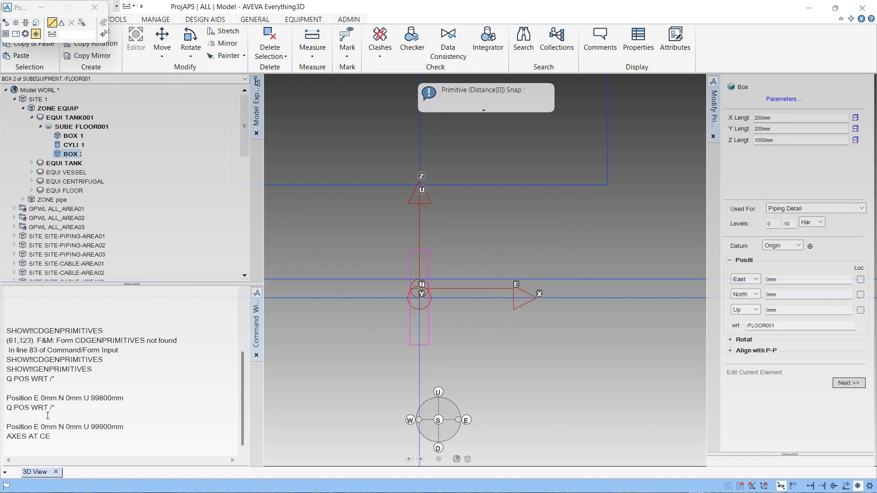
pyautogui.click(33, 451)
pyautogui.write('BY U 500 WRT /*')
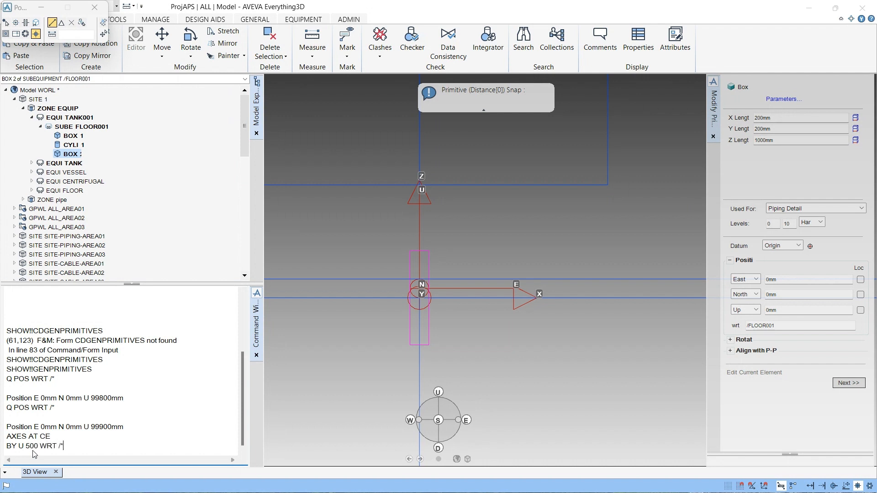
pyautogui.press('Return')
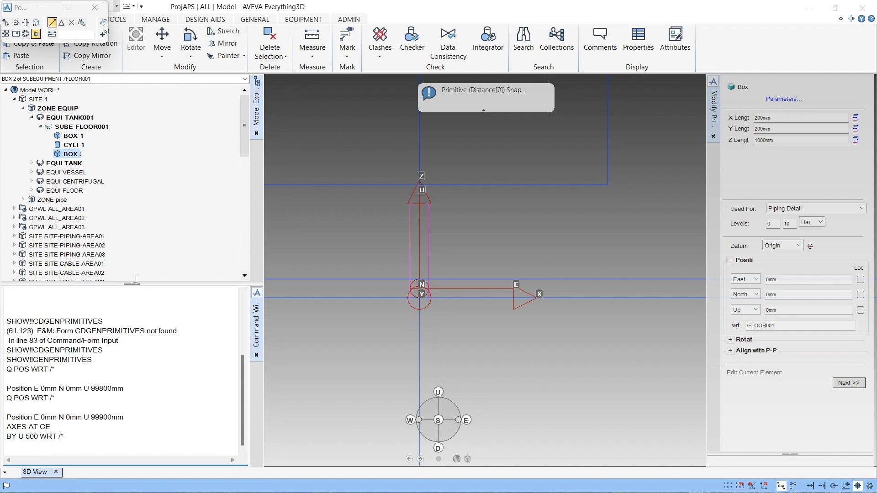
# - Try to reposition BOX 2 with the Position tool by snapping to its top edge and then to the cylinder's edge, then cancel
pyautogui.moveTo(417, 250); pyautogui.dragTo(530, 220, button='middle')
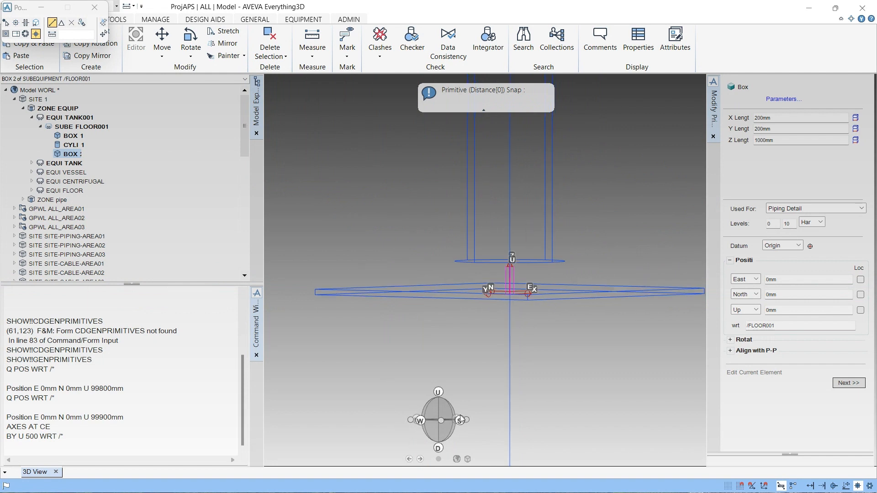
pyautogui.press('Escape')
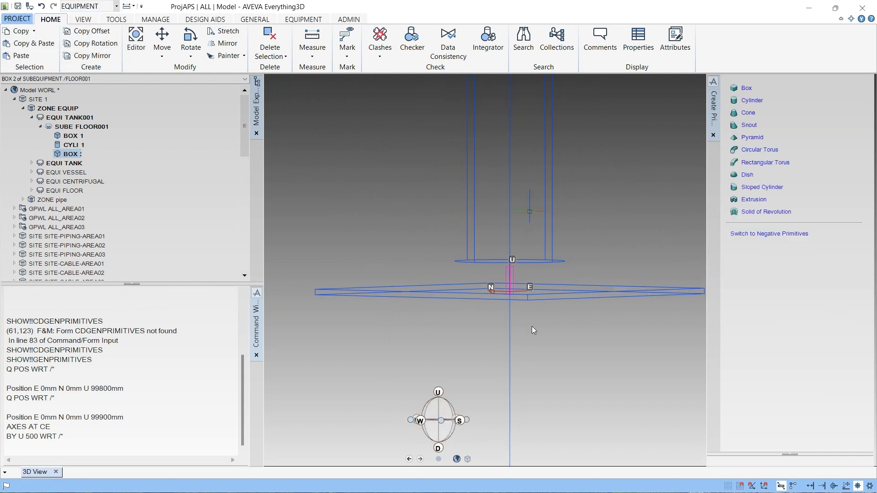
pyautogui.click(459, 422)
pyautogui.scroll(2, 392, 302)
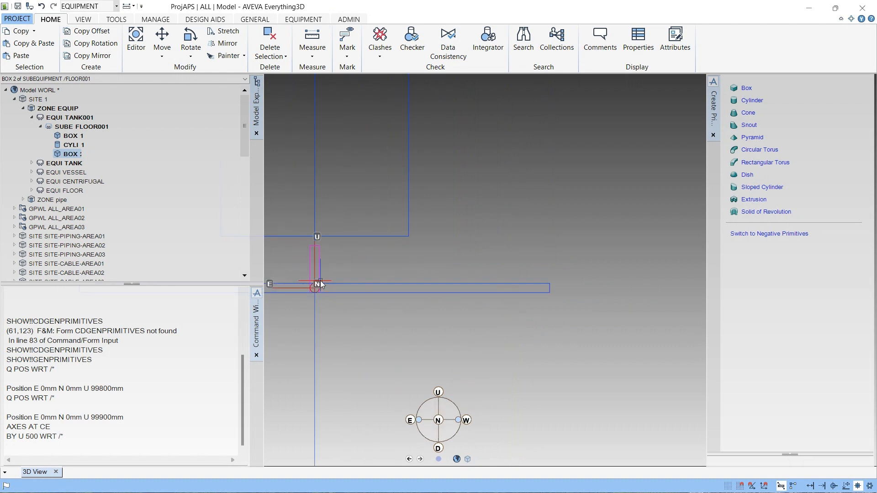
pyautogui.scroll(-2, 315, 284)
pyautogui.scroll(4, 288, 288)
pyautogui.scroll(2, 342, 295)
pyautogui.scroll(-2, 407, 290)
pyautogui.scroll(-2, 448, 272)
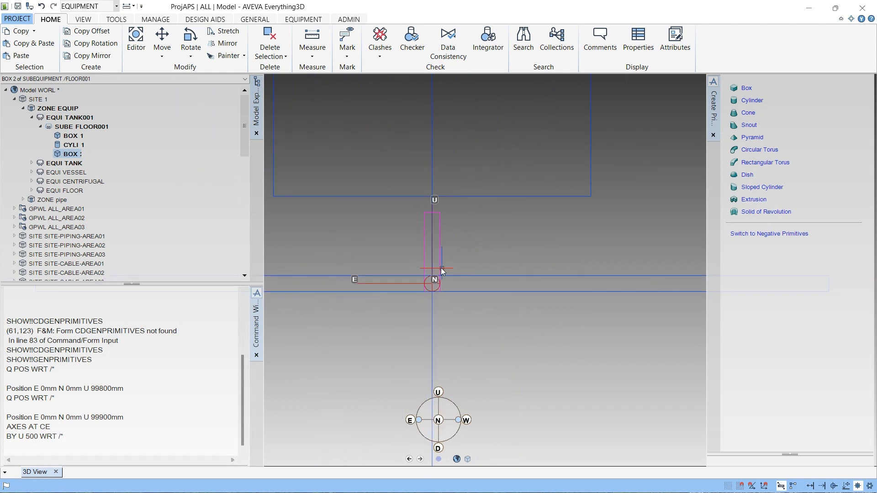
pyautogui.click(160, 57)
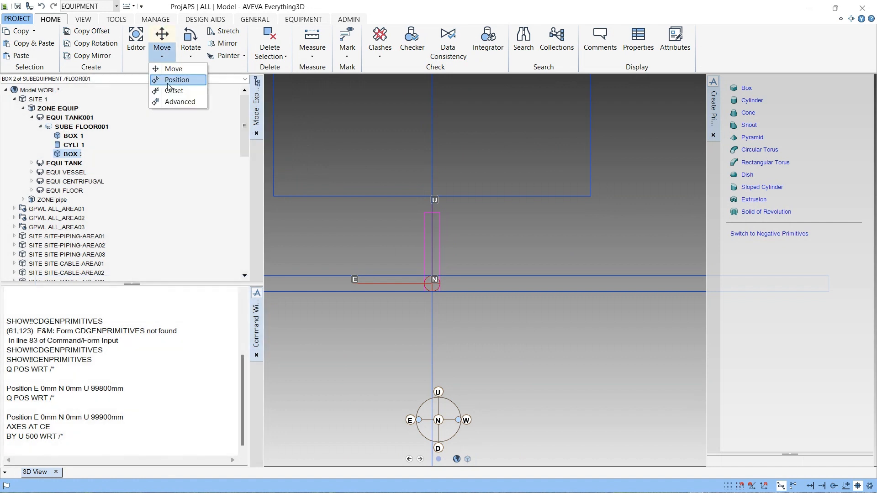
pyautogui.click(172, 78)
pyautogui.scroll(2, 357, 241)
pyautogui.scroll(2, 443, 263)
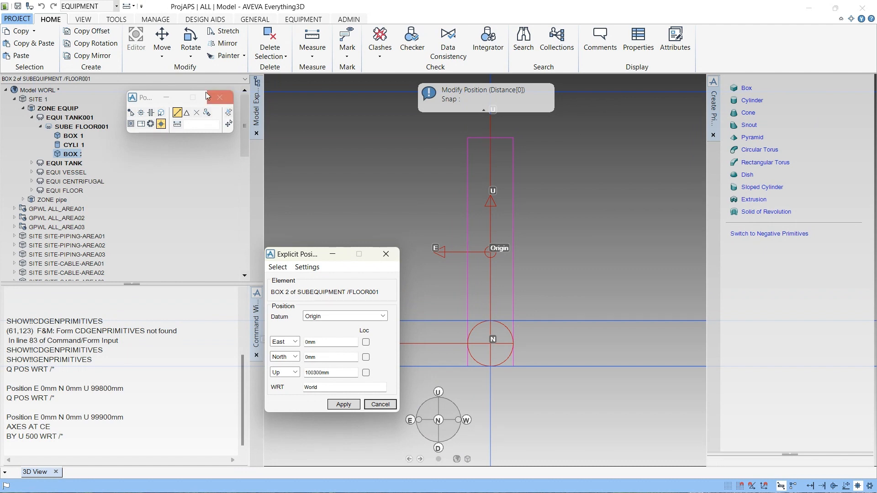
pyautogui.click(161, 114)
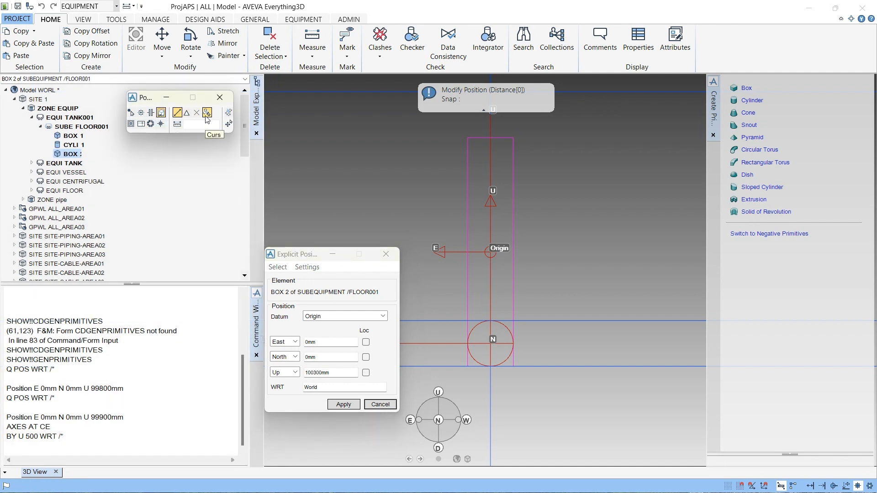
pyautogui.click(206, 115)
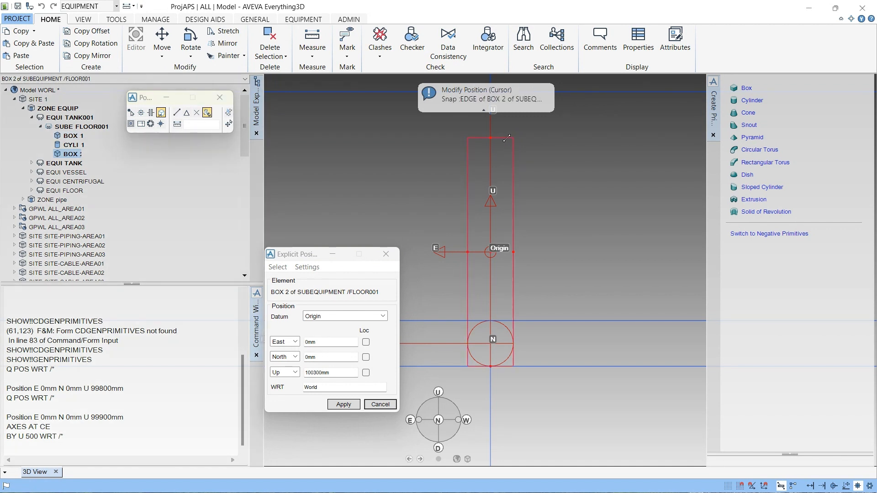
pyautogui.click(490, 138)
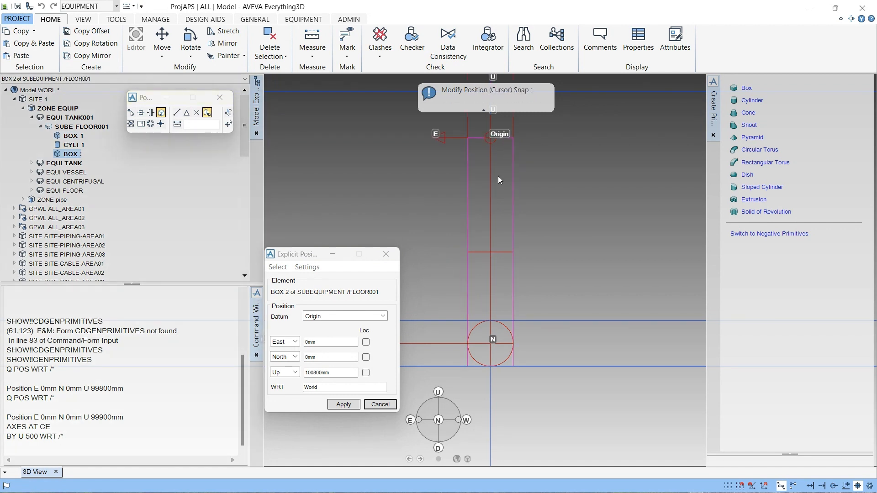
pyautogui.scroll(-3, 498, 177)
pyautogui.scroll(3, 457, 161)
pyautogui.moveTo(456, 160); pyautogui.dragTo(434, 187, button='middle')
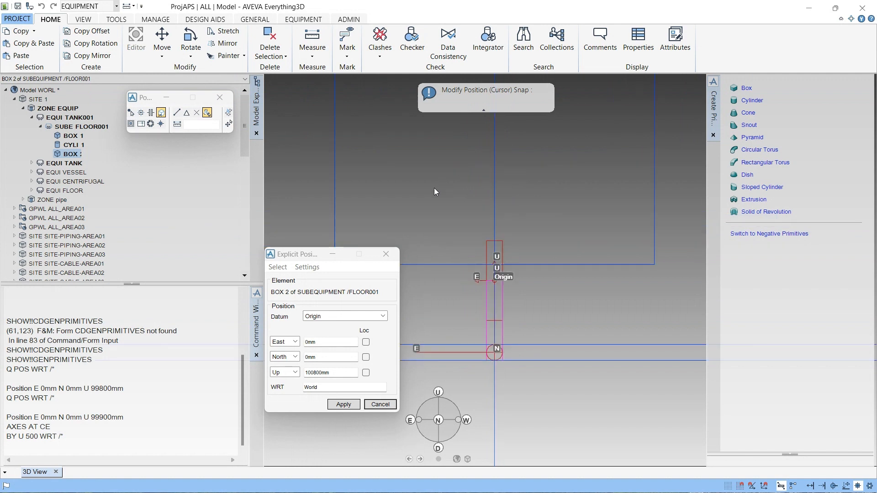
pyautogui.scroll(-4, 452, 238)
pyautogui.scroll(4, 447, 245)
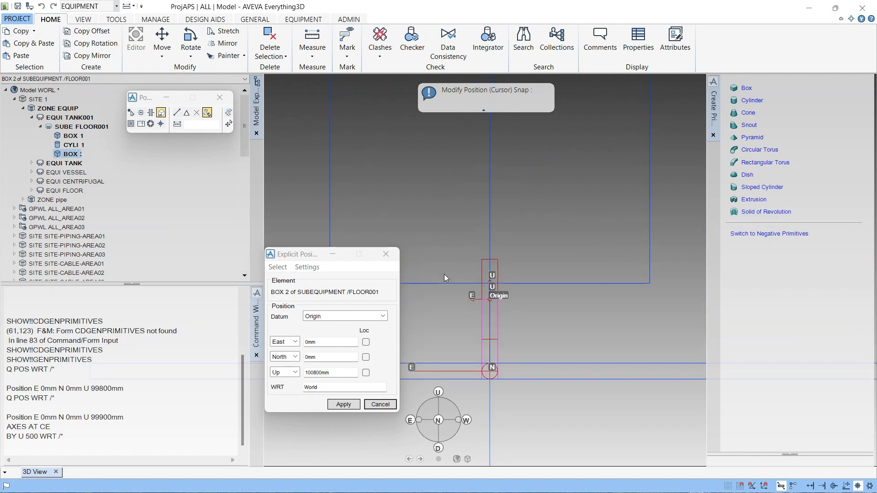
pyautogui.scroll(-2, 428, 278)
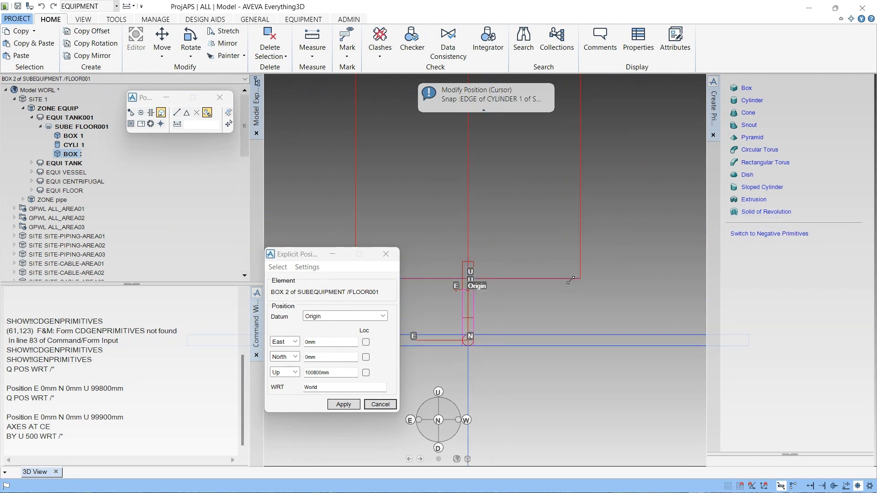
pyautogui.click(580, 278)
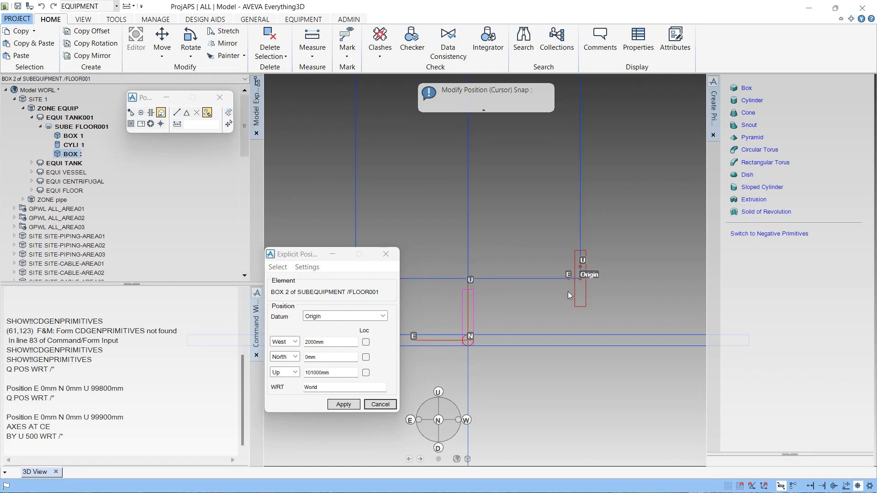
pyautogui.scroll(3, 572, 297)
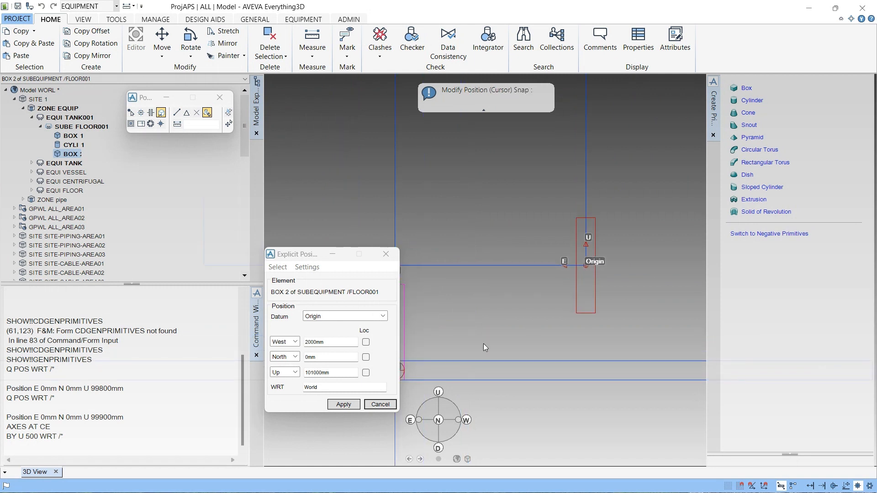
pyautogui.click(355, 411)
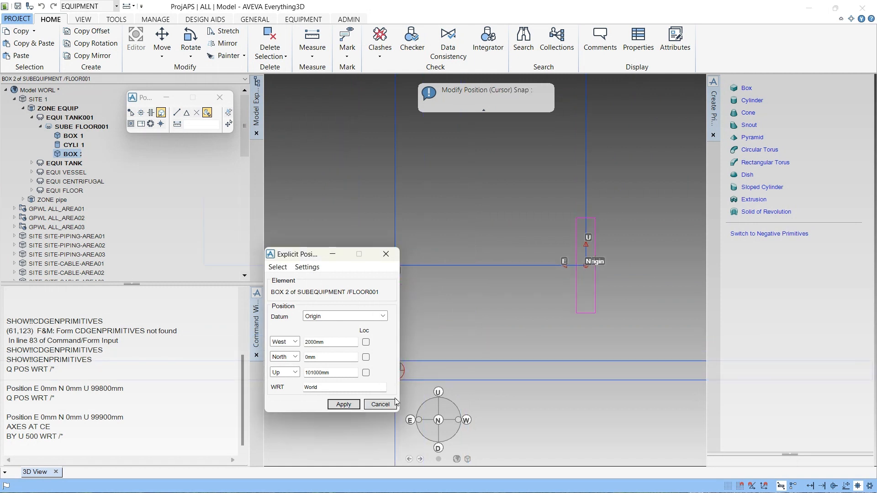
pyautogui.click(380, 405)
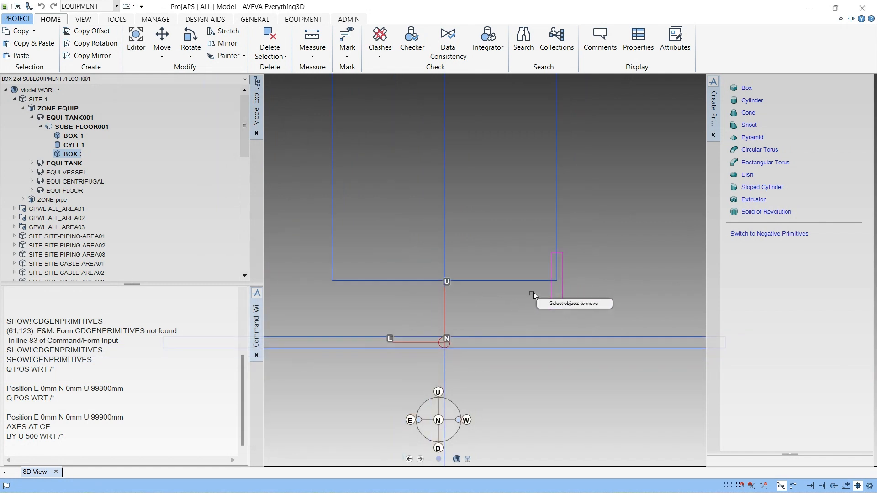
# - Measure the distance from BOX 2's top edge to the cylinder's bottom vertex
pyautogui.scroll(2, 604, 297)
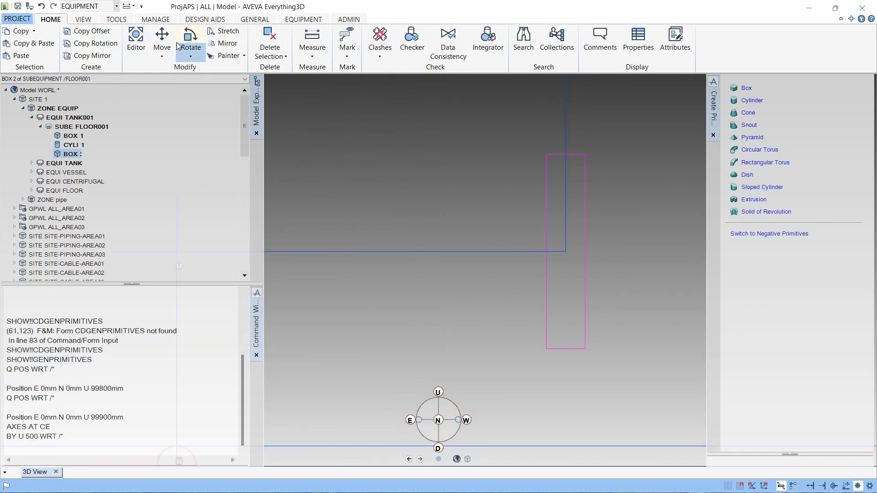
pyautogui.click(312, 38)
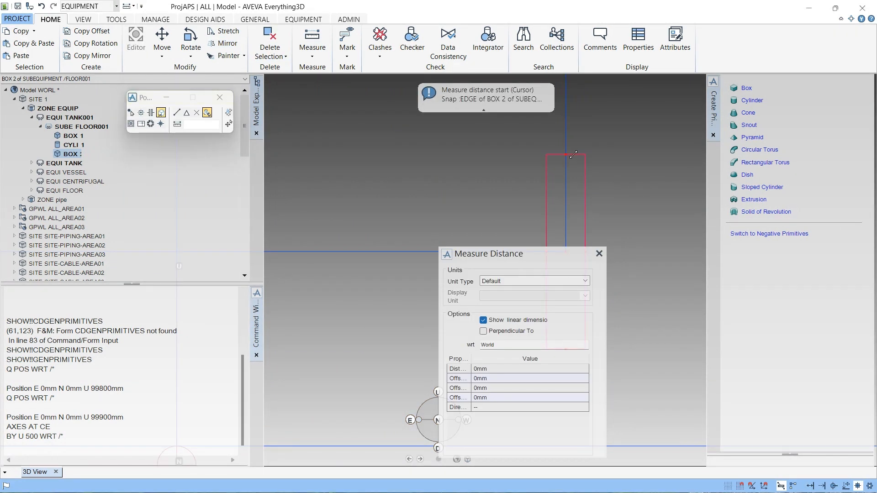
pyautogui.click(566, 154)
pyautogui.moveTo(495, 261); pyautogui.dragTo(347, 221)
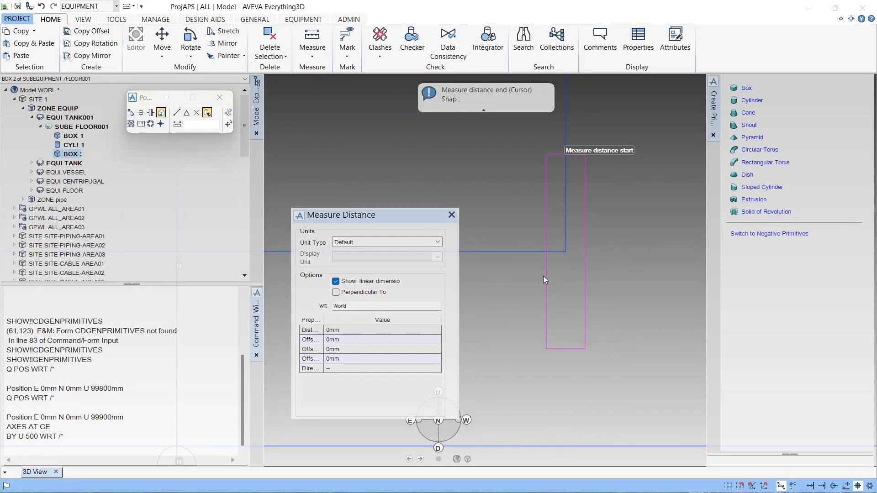
pyautogui.click(565, 252)
pyautogui.scroll(3, 573, 201)
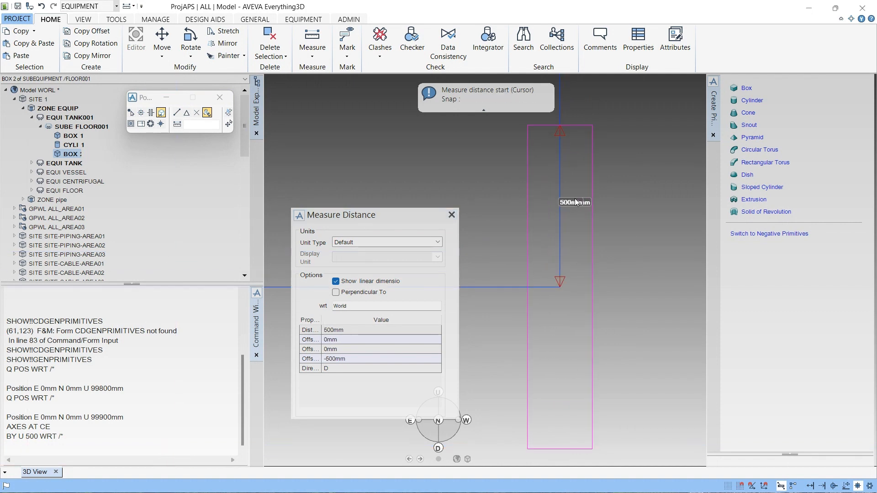
pyautogui.scroll(-3, 573, 207)
pyautogui.press('Escape')
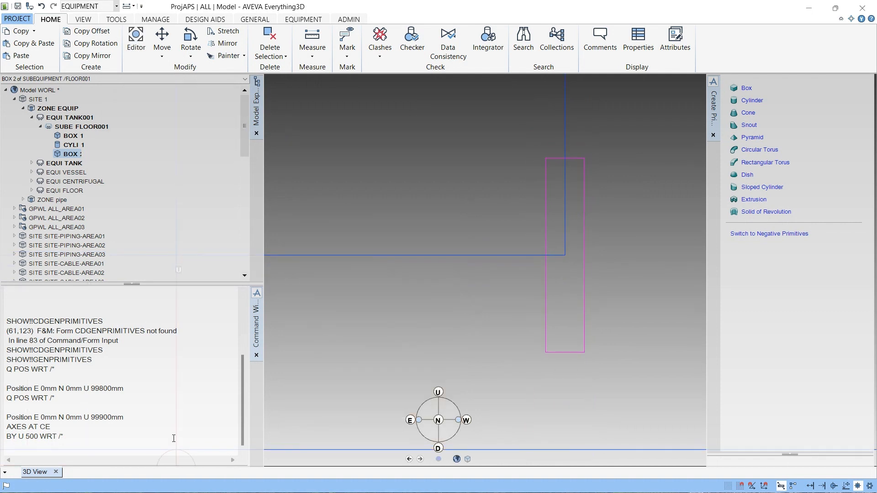
# - Move BOX 2 back down 500 mm by rerunning the move command as BY U -500 WRT /*
pyautogui.doubleClick(34, 438)
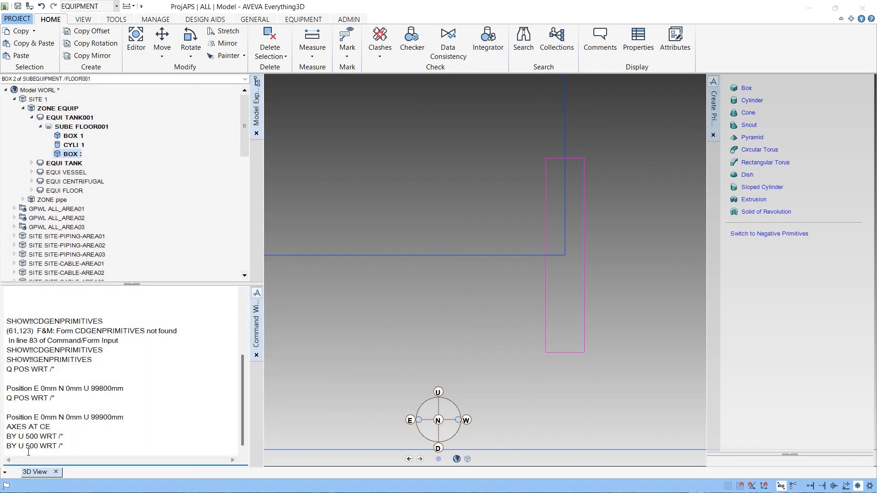
pyautogui.write('-')
pyautogui.press('Return')
pyautogui.scroll(-6, 512, 256)
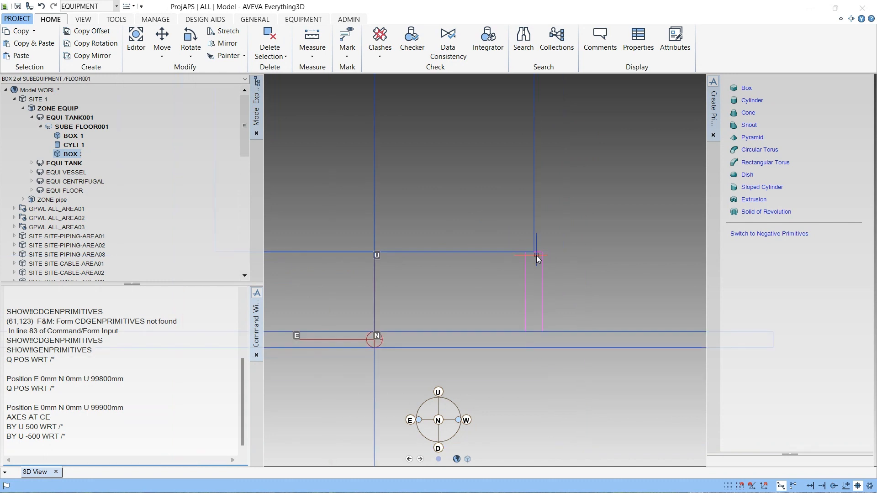
# - Orbit and zoom the view to examine the equipment from below
pyautogui.moveTo(501, 302); pyautogui.dragTo(502, 320, button='middle')
pyautogui.moveTo(507, 222); pyautogui.dragTo(445, 176, button='middle')
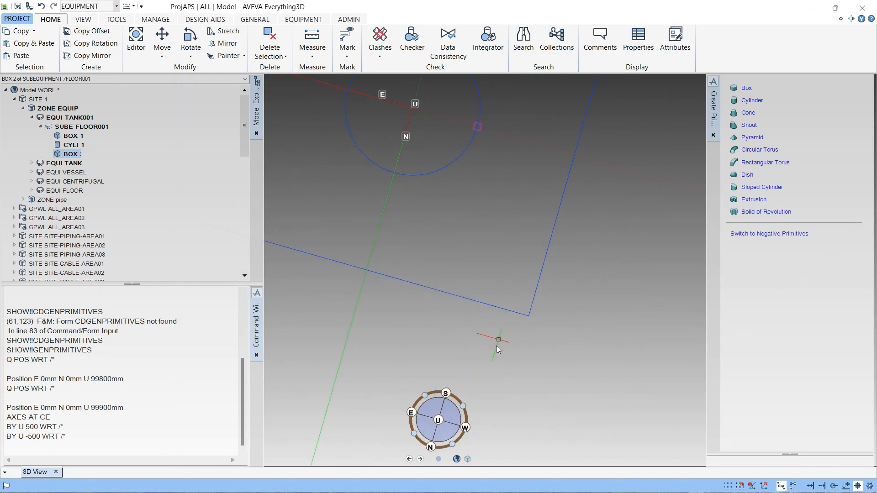
pyautogui.click(438, 420)
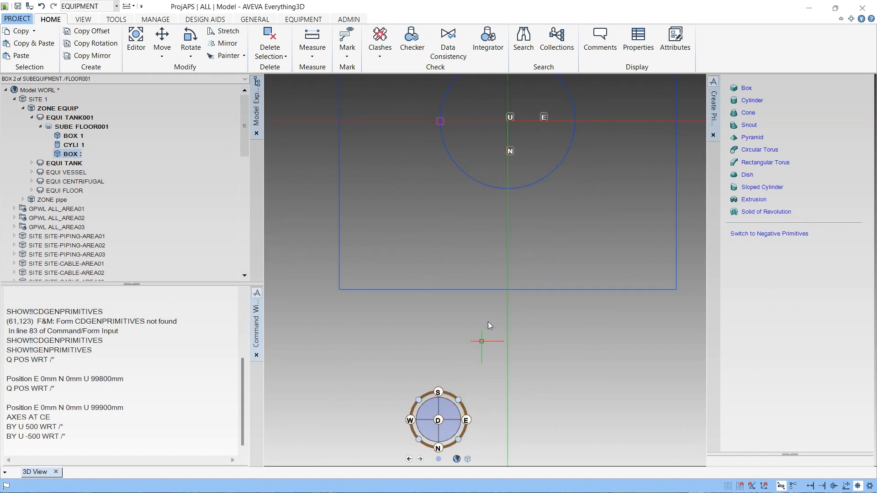
pyautogui.scroll(2, 596, 104)
pyautogui.moveTo(595, 103); pyautogui.dragTo(502, 214, button='middle')
pyautogui.scroll(-1, 502, 216)
pyautogui.scroll(-3, 500, 216)
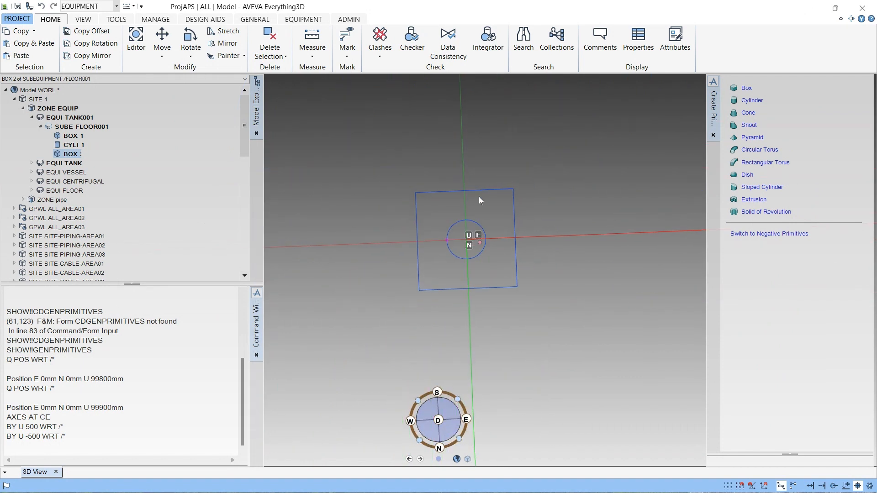
pyautogui.scroll(-3, 540, 216)
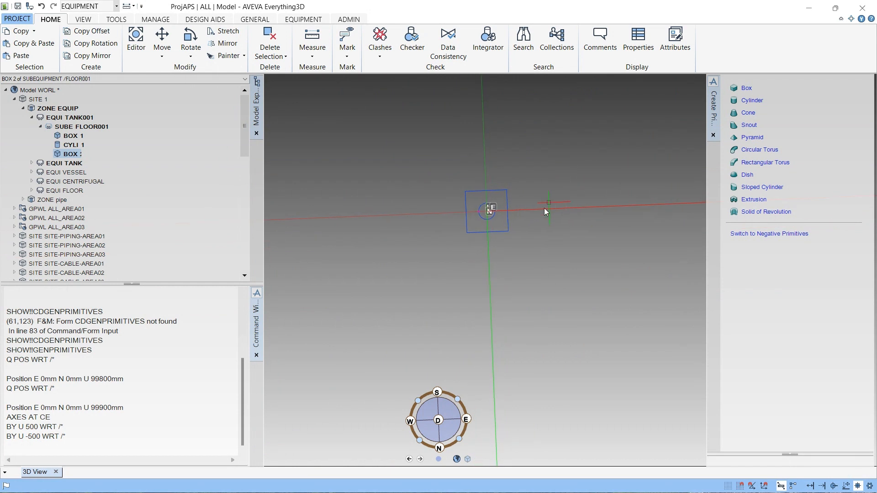
# - Orbit, zoom and reset the view orientation to inspect BOX 2's position against the cylinder from the top and side
pyautogui.scroll(3, 544, 209)
pyautogui.scroll(-3, 489, 251)
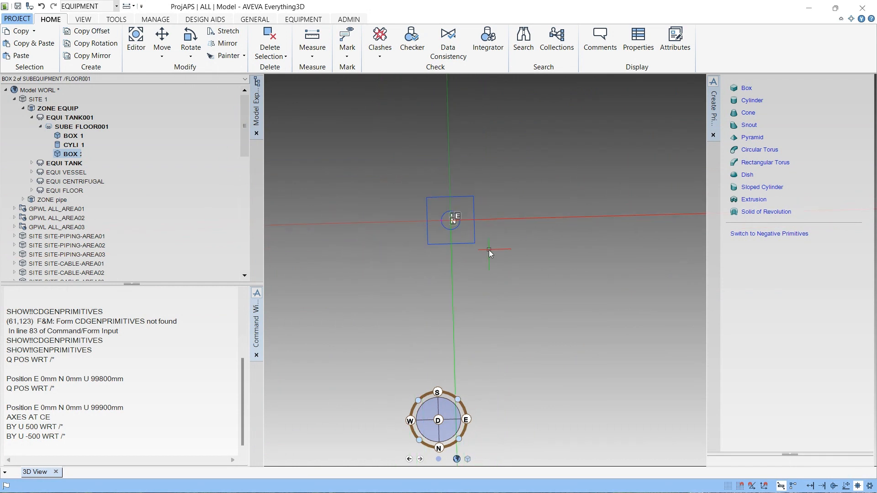
pyautogui.moveTo(475, 209); pyautogui.dragTo(477, 198, button='middle')
pyautogui.moveTo(494, 236); pyautogui.dragTo(487, 199, button='middle')
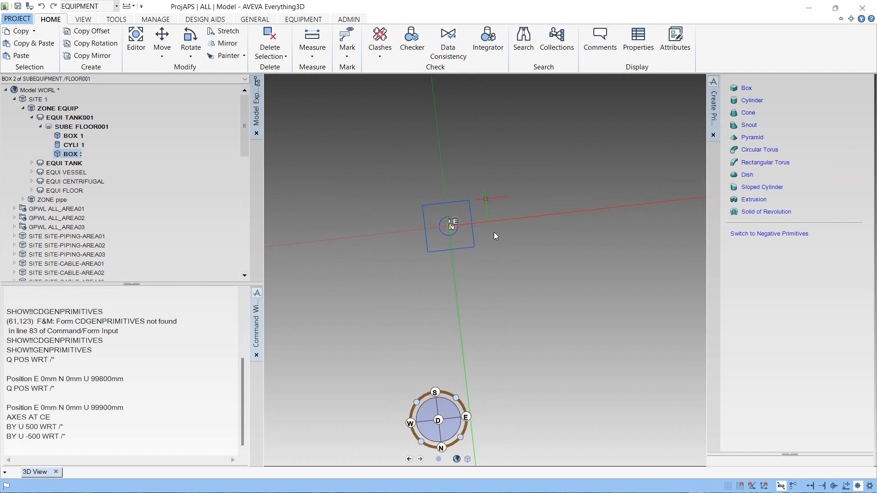
pyautogui.scroll(-3, 484, 202)
pyautogui.moveTo(478, 300); pyautogui.dragTo(463, 244, button='middle')
pyautogui.scroll(3, 463, 244)
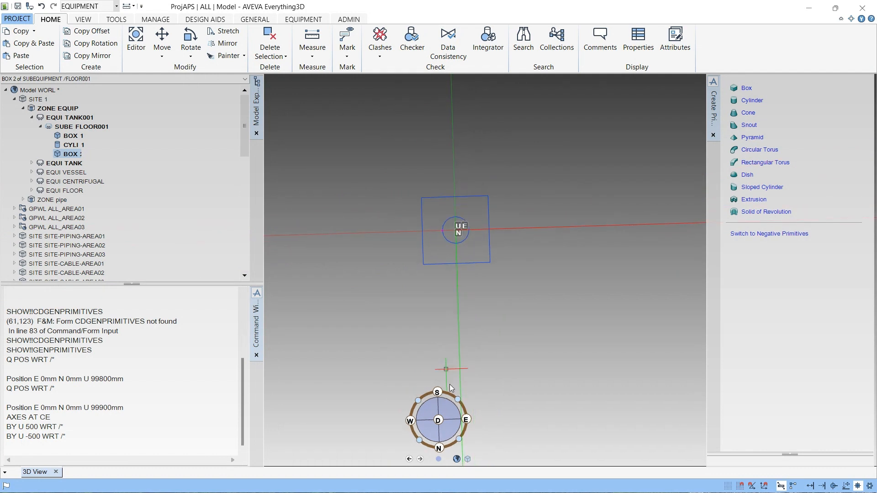
pyautogui.click(457, 440)
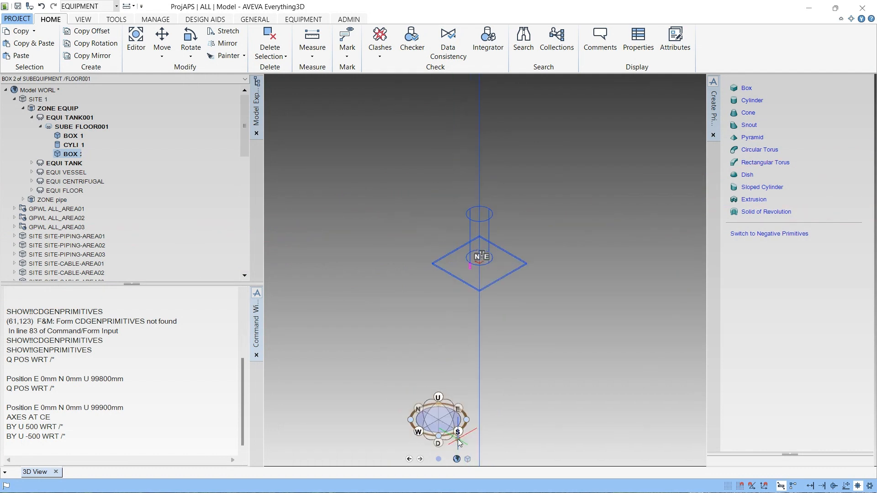
pyautogui.moveTo(498, 327); pyautogui.dragTo(501, 306, button='middle')
pyautogui.scroll(3, 493, 325)
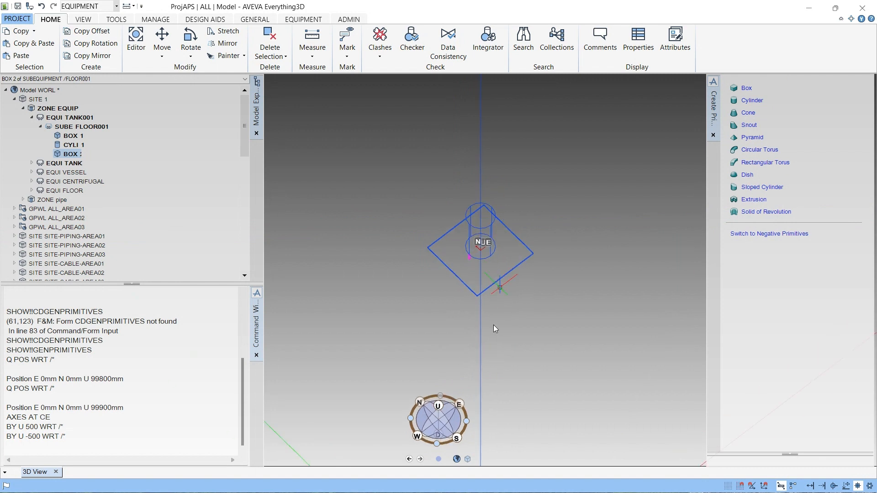
pyautogui.click(460, 437)
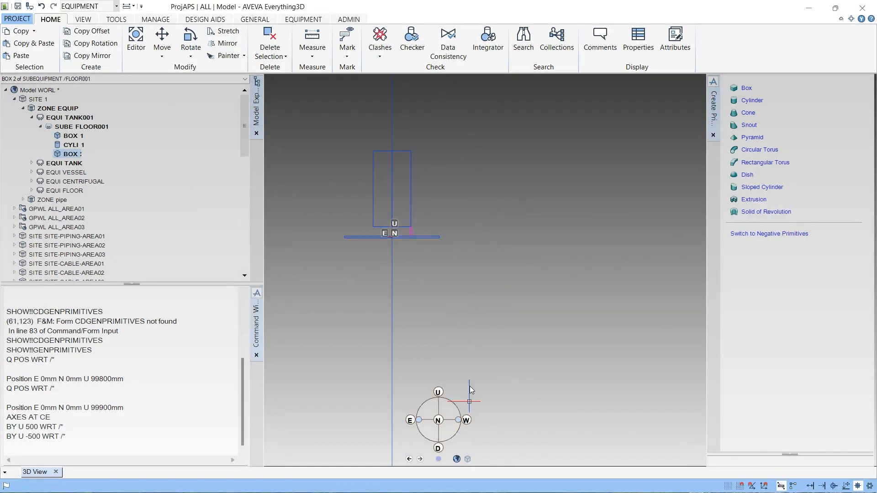
pyautogui.scroll(3, 407, 189)
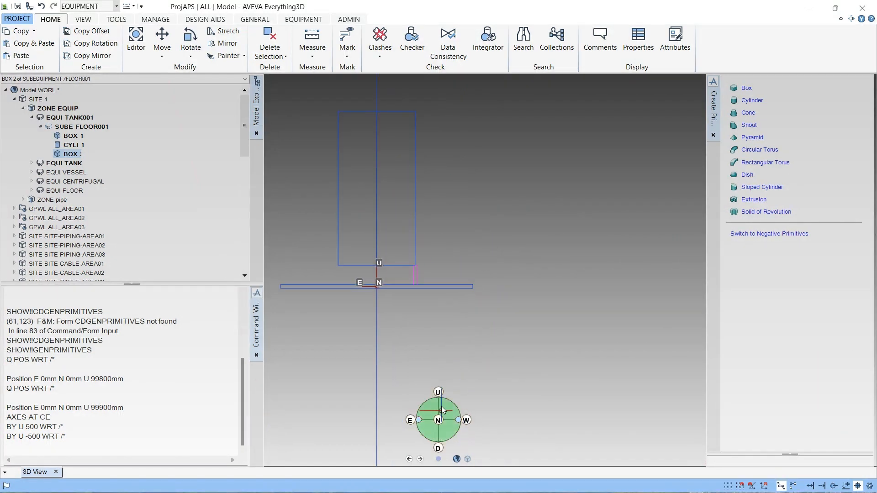
pyautogui.click(438, 393)
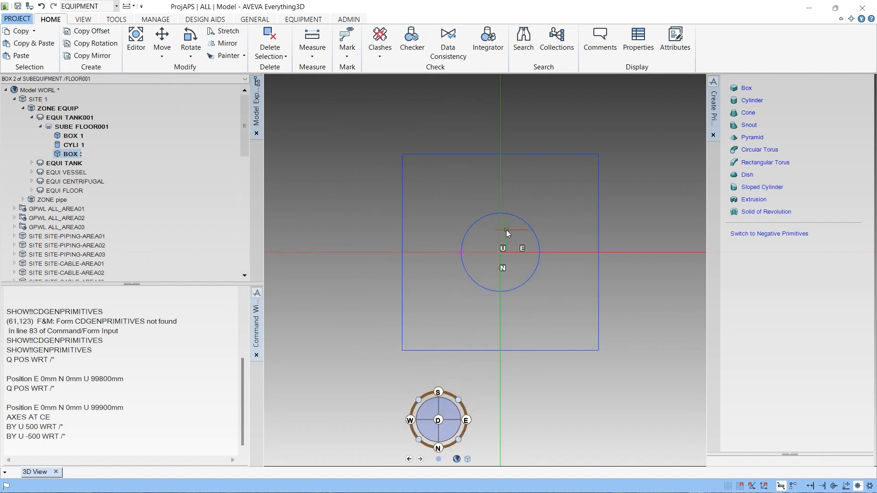
# - Clear the command window and move BOX 2 1000 mm east with the command BY E 1000 WRT /*
pyautogui.scroll(2, 506, 230)
pyautogui.scroll(-2, 434, 269)
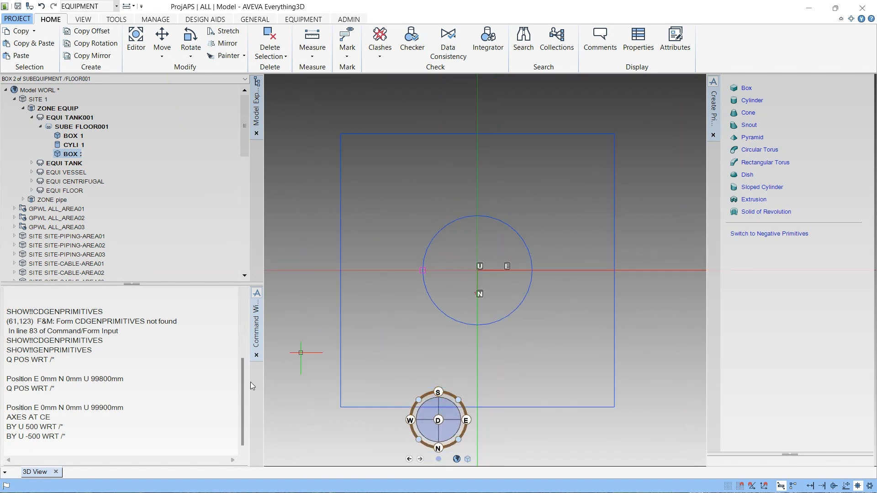
pyautogui.rightClick(35, 440)
pyautogui.click(55, 434)
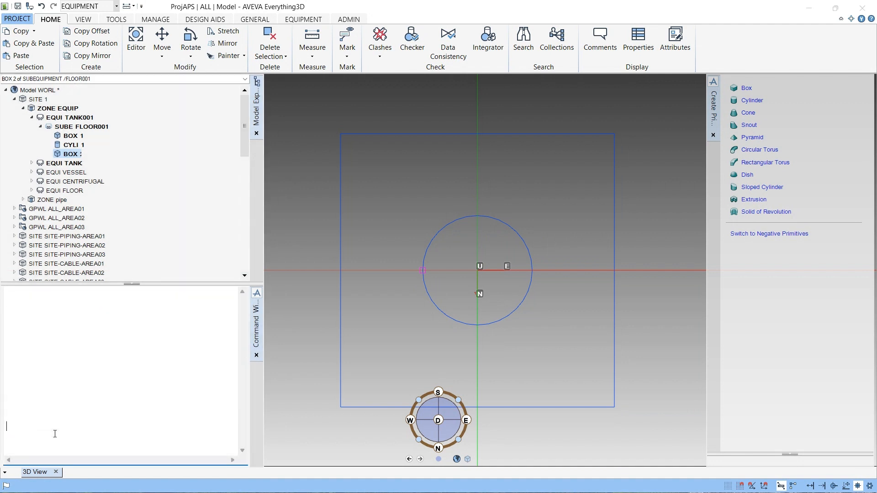
pyautogui.write('BY')
pyautogui.write('E 1000 WRT /*')
pyautogui.press('Return')
# - Edit the last command to move BOX 2 back west with BY E -500 WRT /*
pyautogui.moveTo(39, 439); pyautogui.dragTo(27, 439)
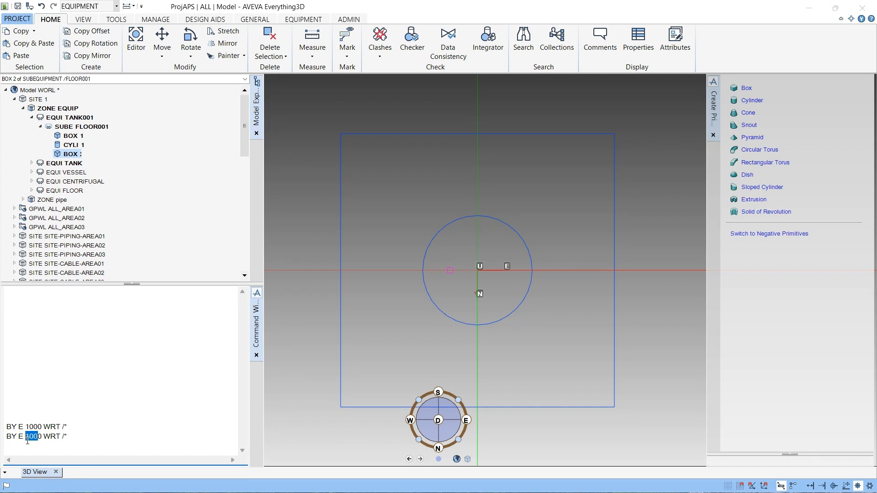
pyautogui.write('-50')
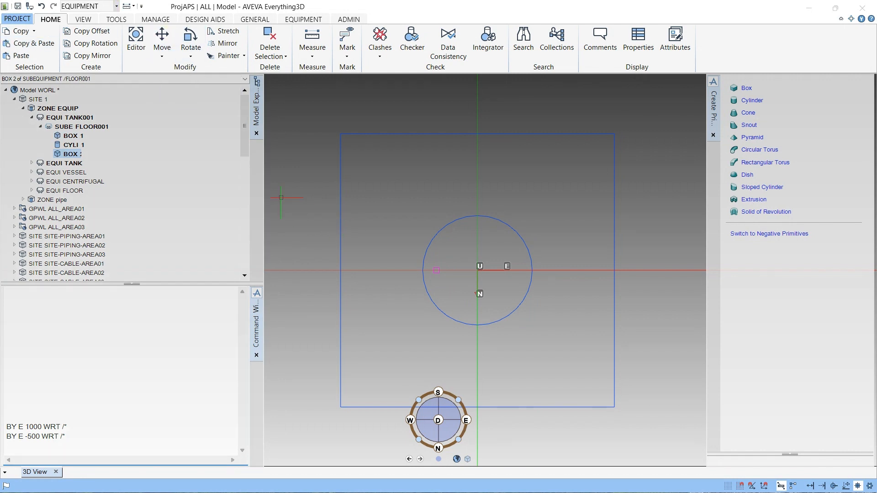
pyautogui.scroll(3, 545, 263)
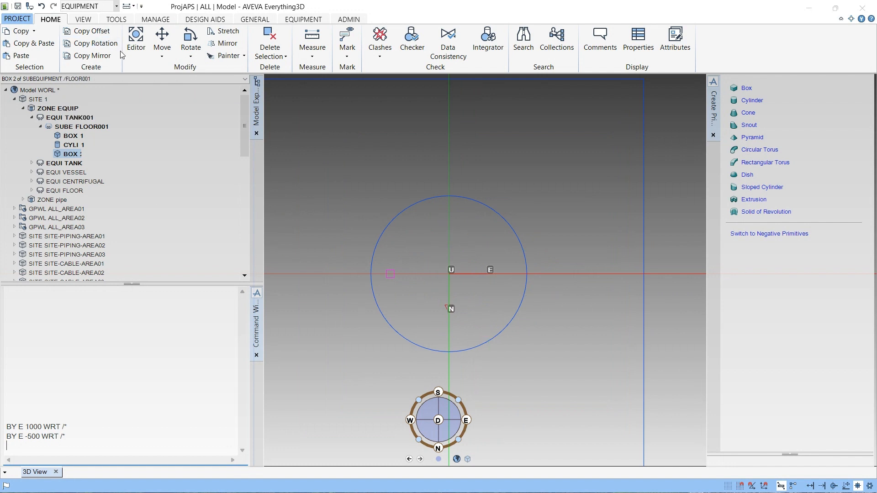
# - Make three copies of BOX 2 with Copy Offset, using CE as copy object and target with zero offset, and retain them
pyautogui.click(92, 31)
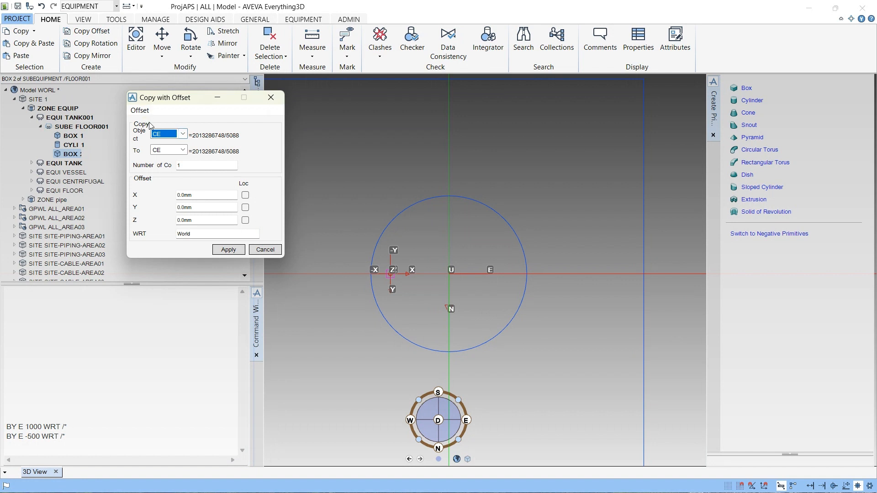
pyautogui.click(192, 165)
pyautogui.write('3')
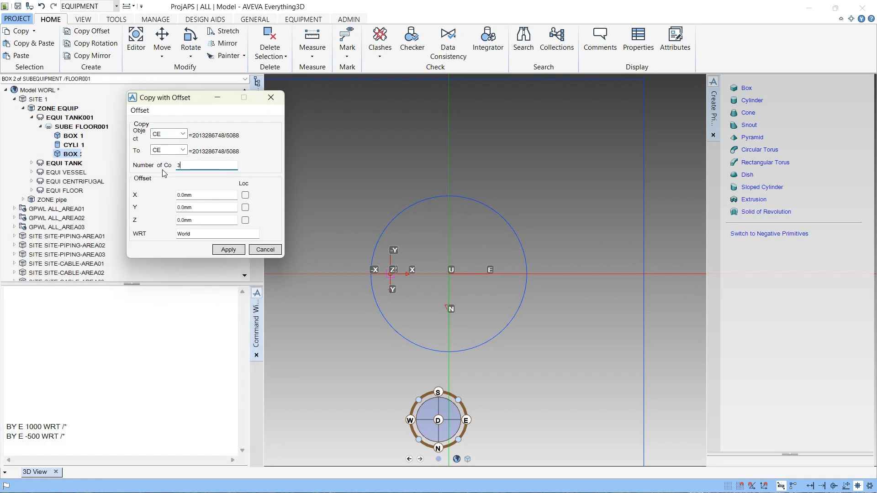
pyautogui.click(174, 137)
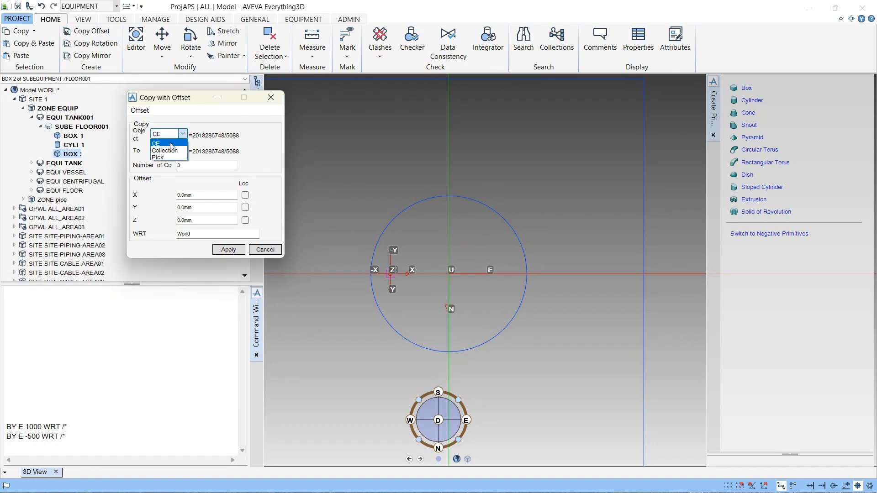
pyautogui.click(173, 144)
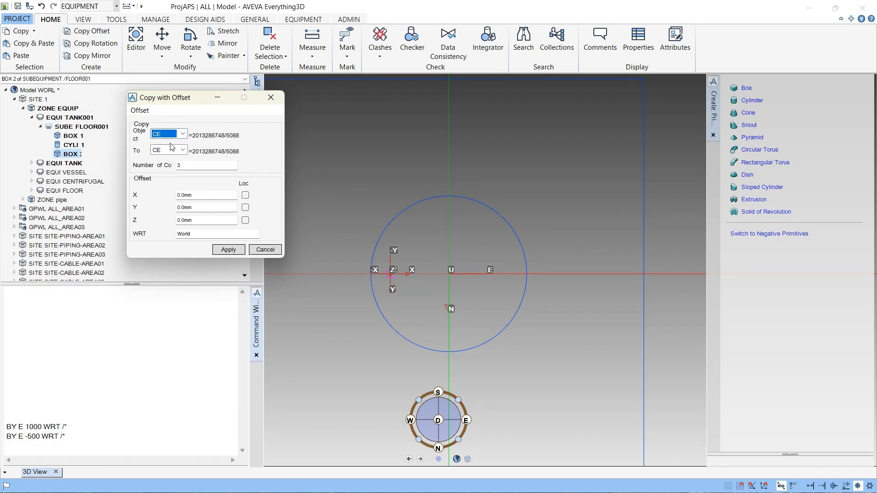
pyautogui.click(141, 111)
pyautogui.moveTo(179, 128)
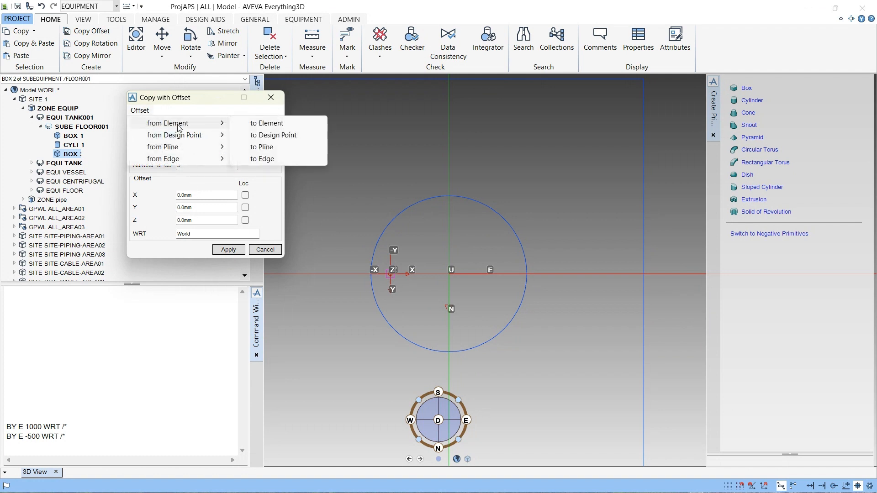
pyautogui.click(265, 124)
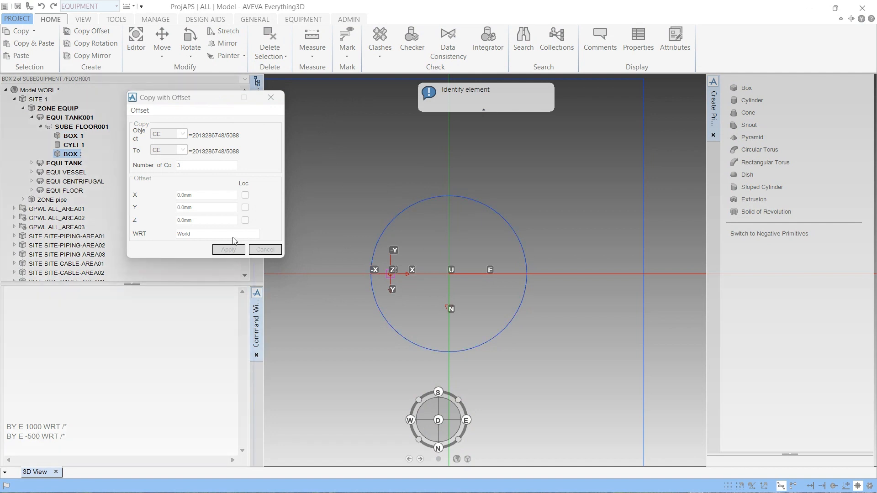
pyautogui.press('Escape')
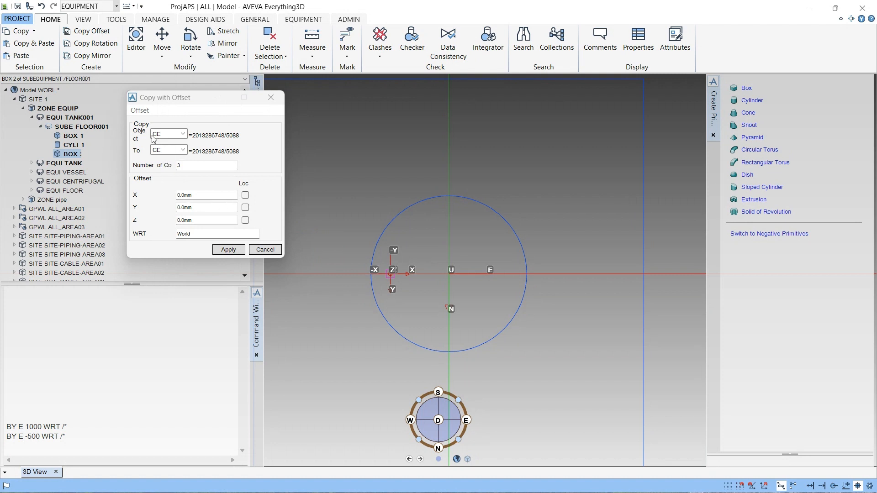
pyautogui.click(157, 152)
pyautogui.click(162, 158)
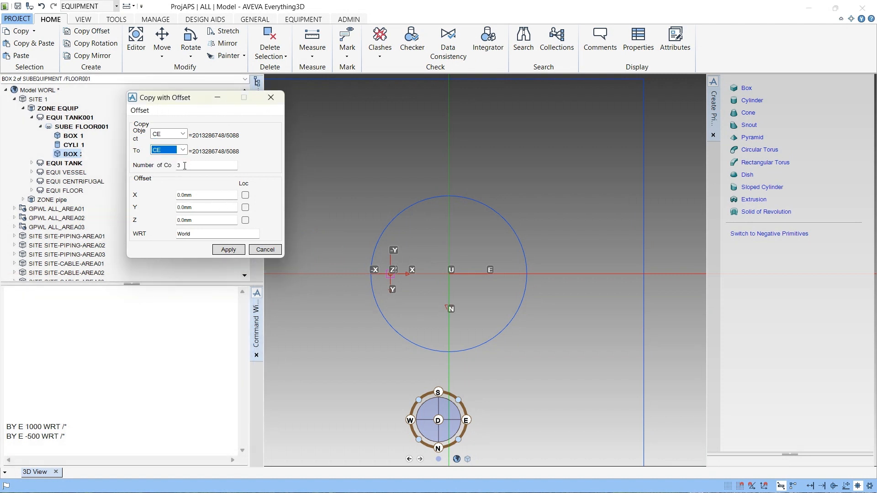
pyautogui.click(227, 251)
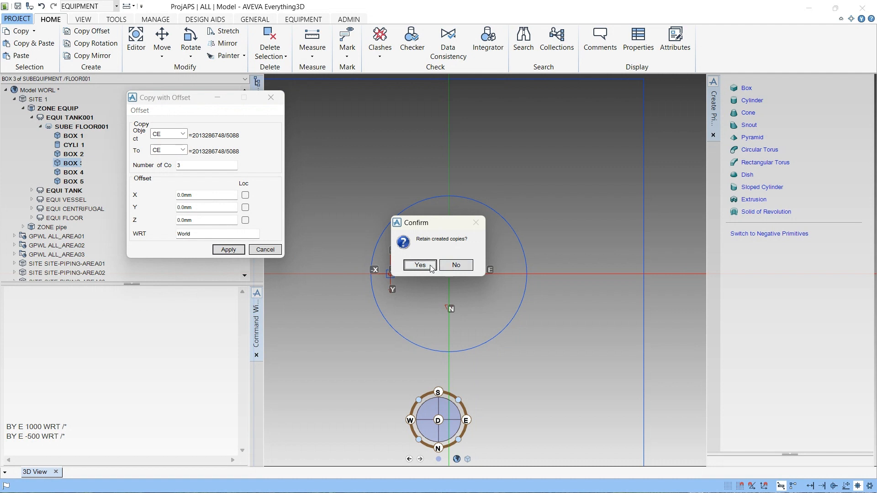
pyautogui.click(431, 266)
# - Select BOX 2 and move it 500 mm east by rerunning the command as BY E 500 WRT /*
pyautogui.scroll(5, 387, 284)
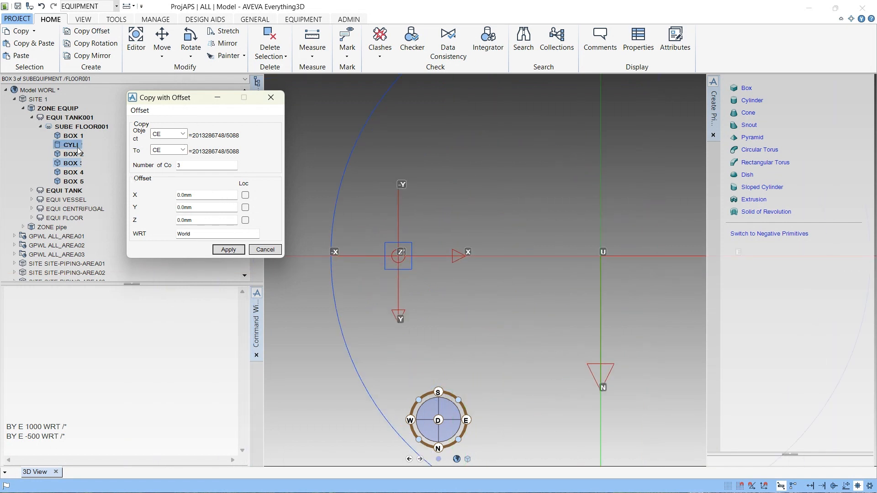
pyautogui.click(70, 172)
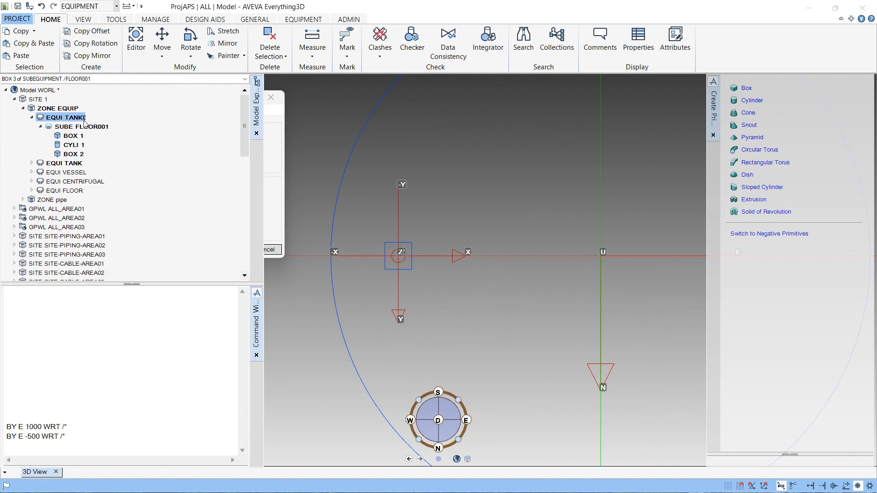
pyautogui.click(73, 154)
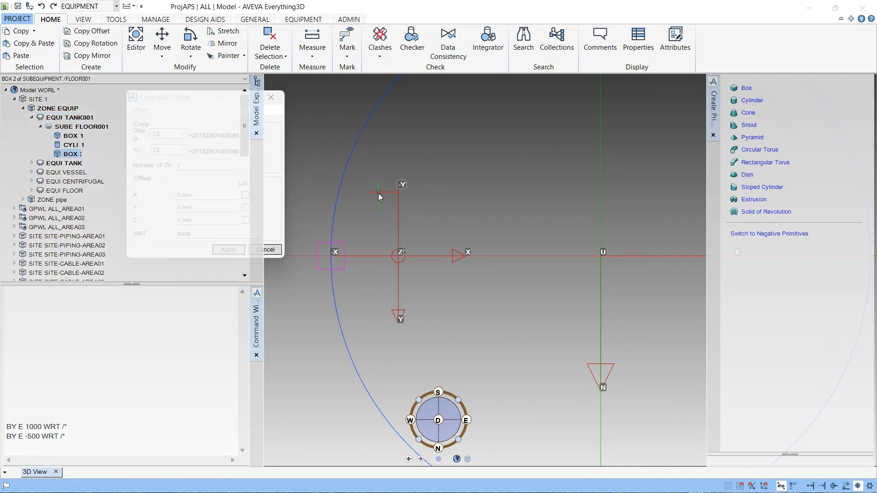
pyautogui.scroll(-1, 358, 265)
pyautogui.click(63, 435)
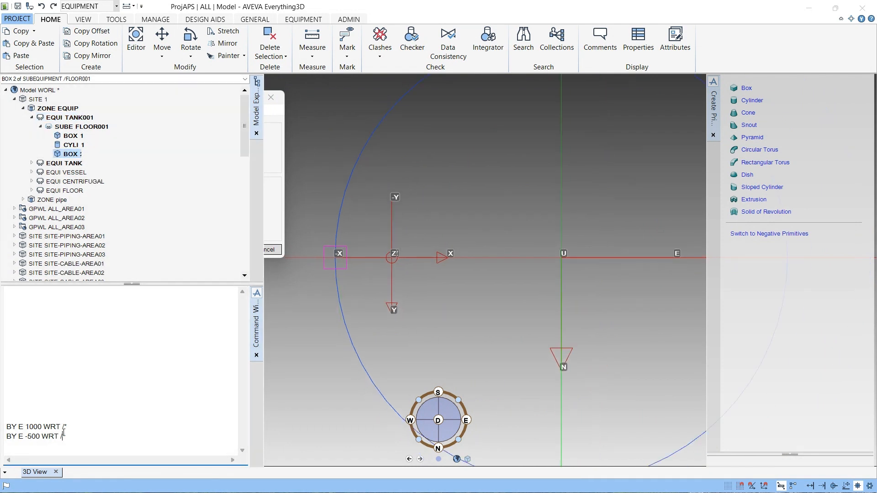
pyautogui.press('Return')
pyautogui.press('BackSpace')
pyautogui.press('BackSpace')
pyautogui.write('5')
pyautogui.press('Return')
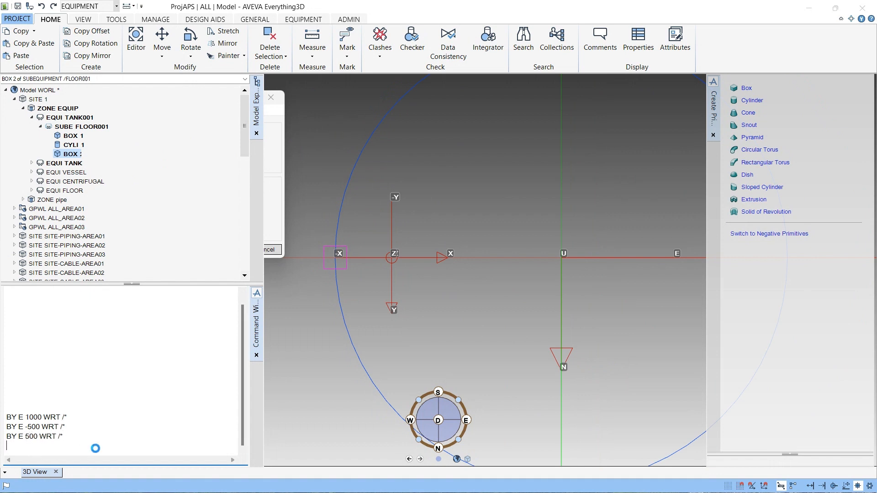
# - Save the work, confirming the save prompt, and close the Copy with Offset dialog
pyautogui.hotkey('ctrl', 's')
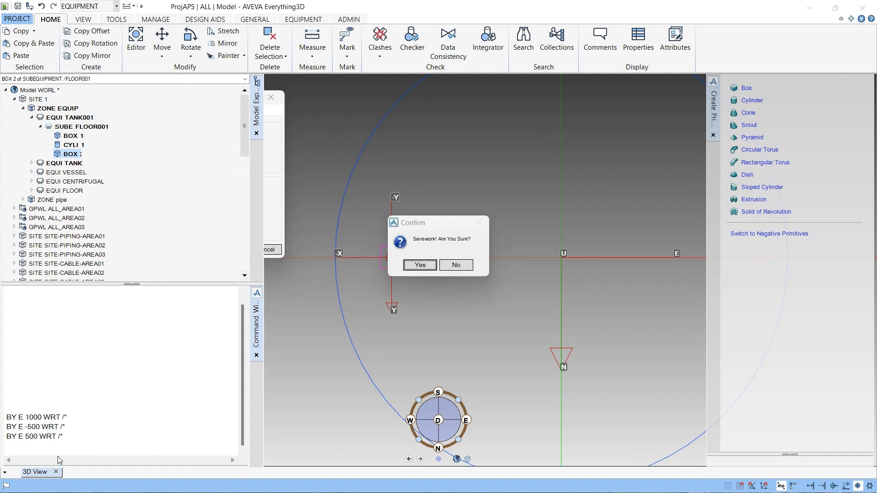
pyautogui.press('Return')
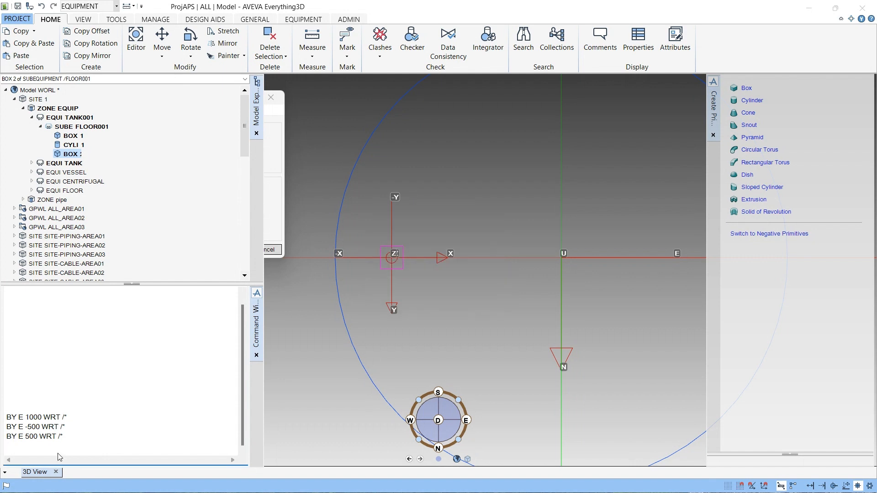
pyautogui.hotkey('ctrl', 's')
pyautogui.press('Return')
pyautogui.click(271, 196)
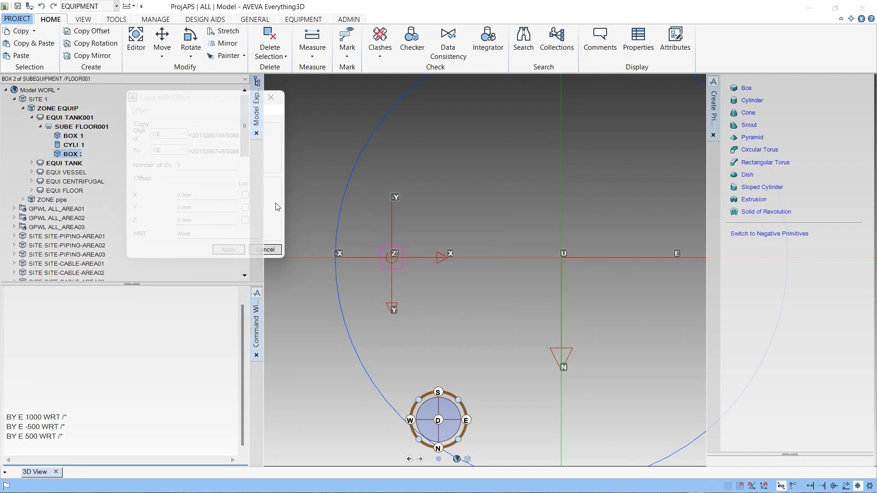
pyautogui.click(271, 98)
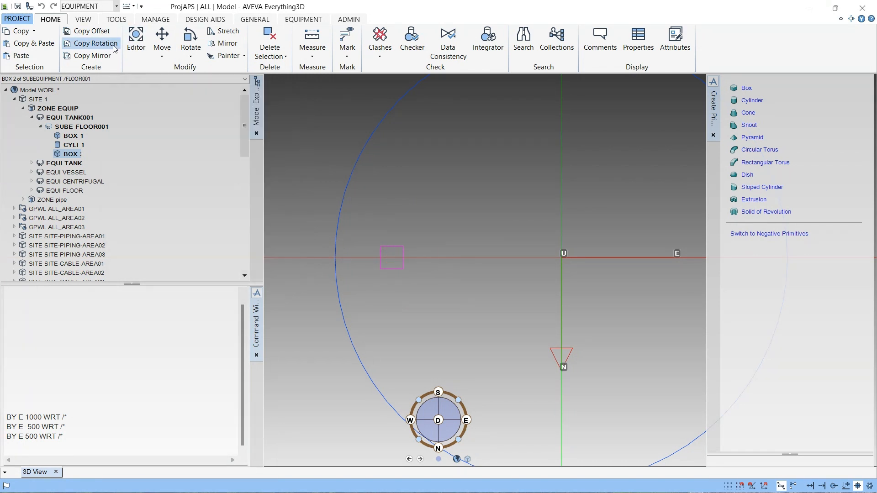
# - Copy BOX 2 three times at 90 degrees around an axis picked from the box with Copy Rotation, retaining the copies
pyautogui.click(92, 31)
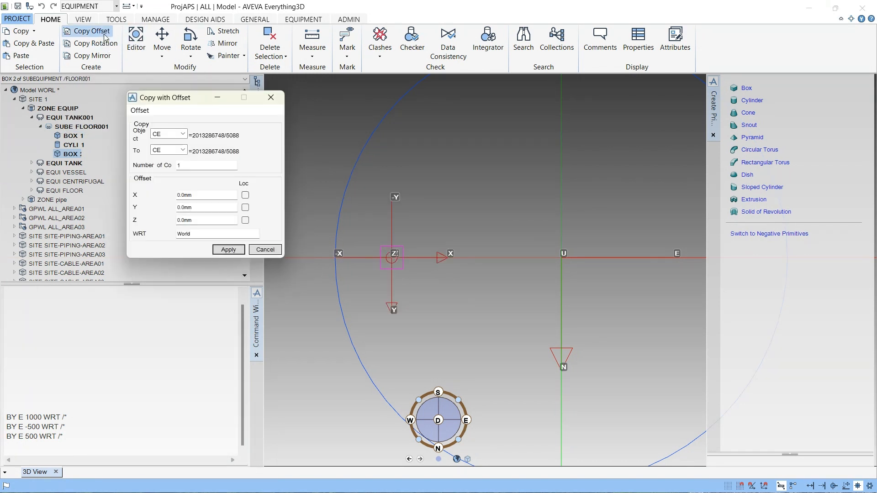
pyautogui.click(269, 100)
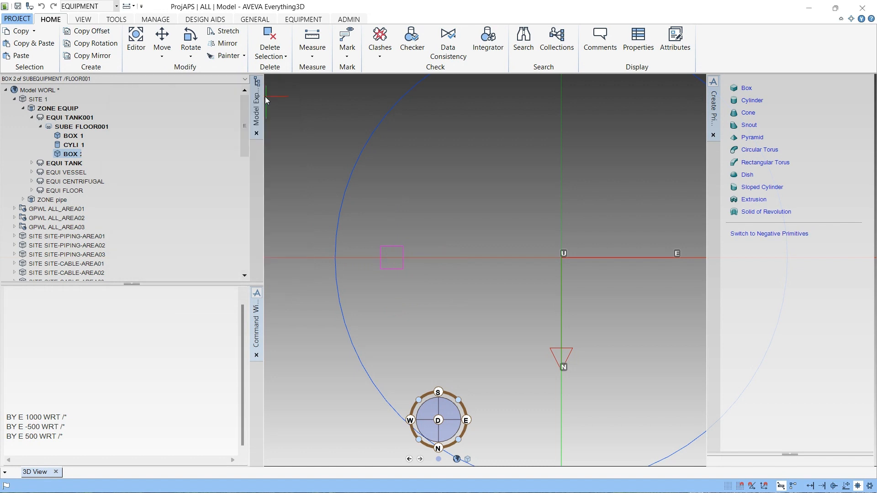
pyautogui.click(97, 44)
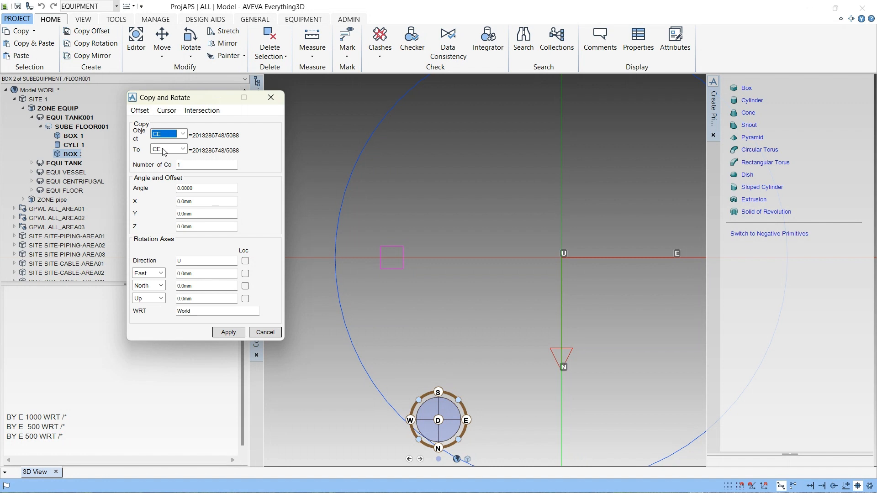
pyautogui.moveTo(189, 165); pyautogui.dragTo(164, 163)
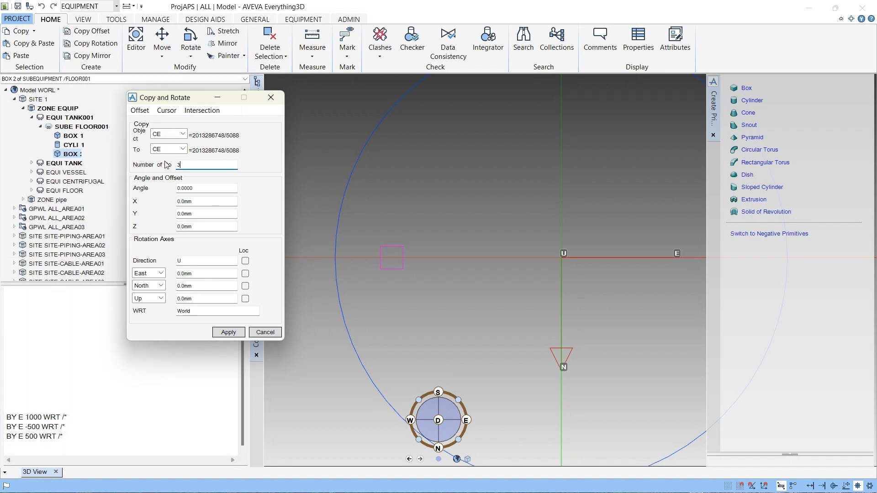
pyautogui.click(189, 187)
pyautogui.write('90')
pyautogui.click(166, 110)
pyautogui.click(140, 113)
pyautogui.click(141, 113)
pyautogui.moveTo(166, 126)
pyautogui.click(264, 123)
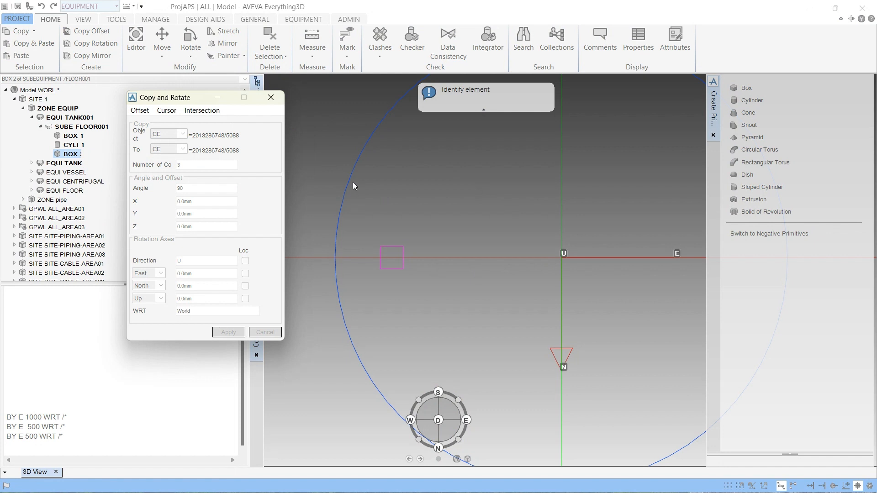
pyautogui.scroll(-2, 468, 204)
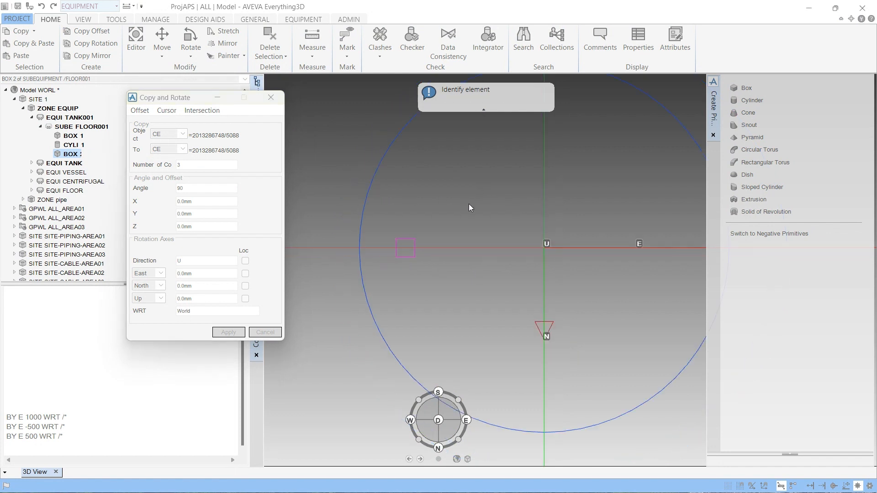
pyautogui.click(418, 250)
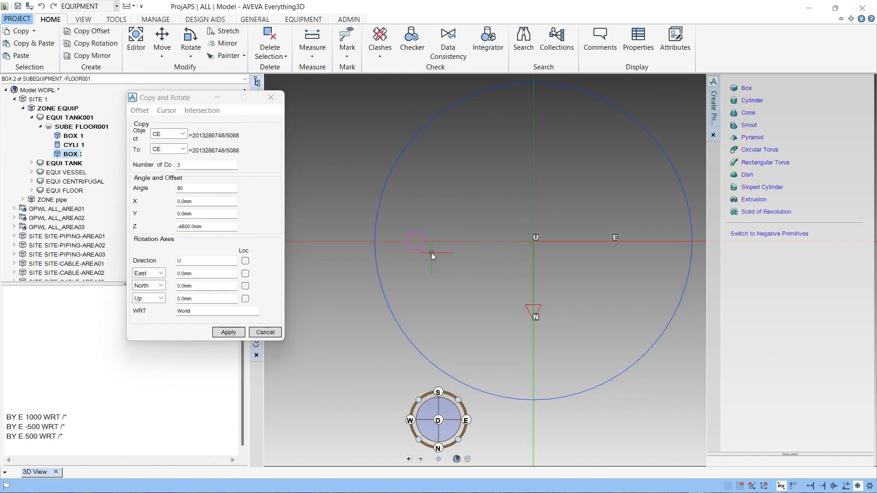
pyautogui.click(231, 334)
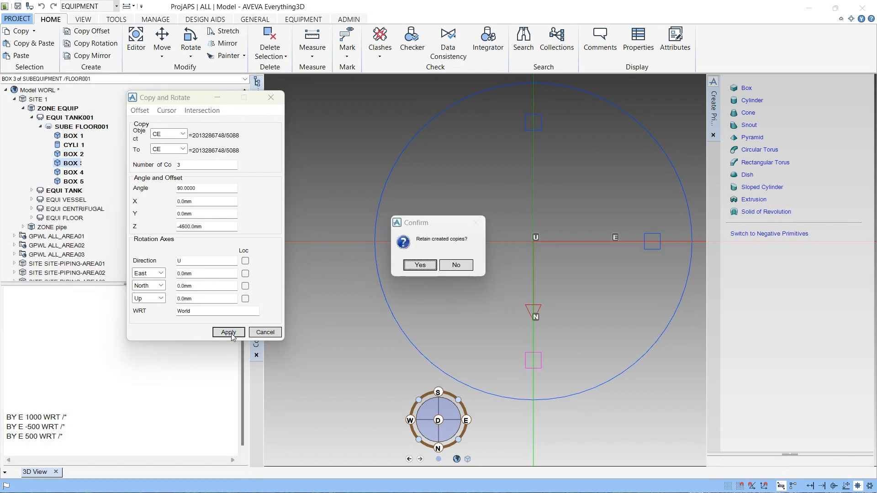
pyautogui.click(420, 265)
pyautogui.scroll(-3, 529, 185)
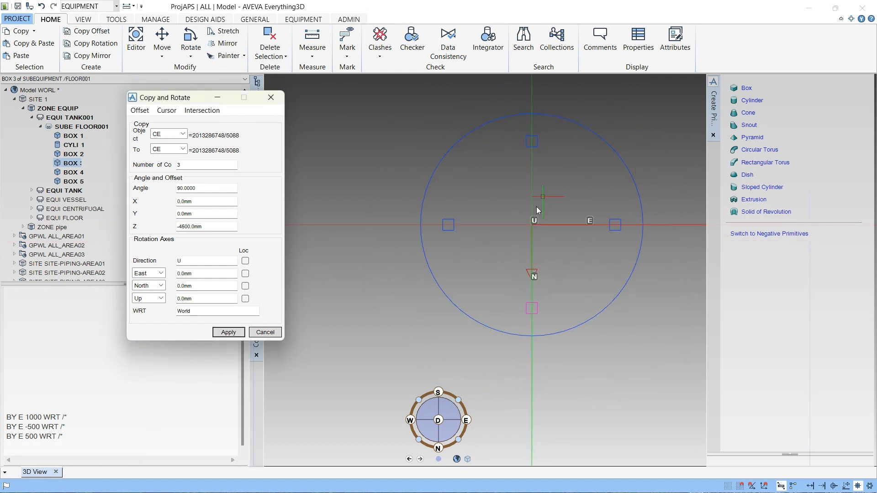
pyautogui.click(269, 101)
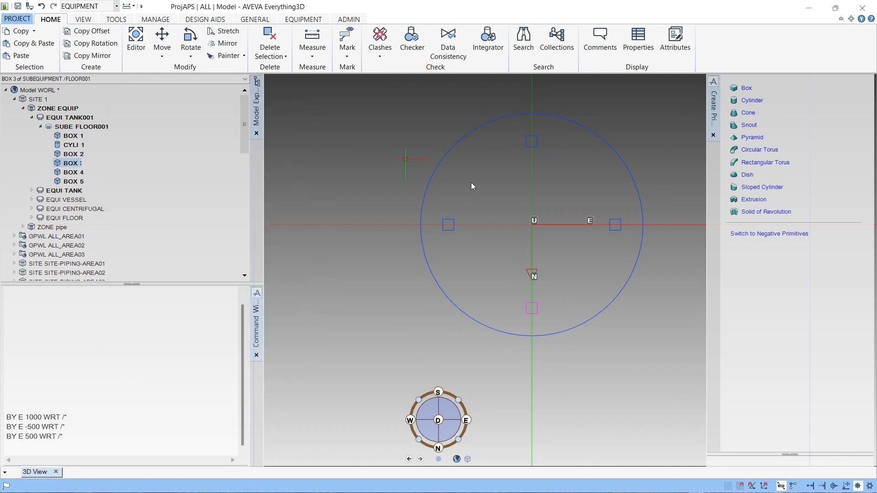
# - Inspect the rotated box copies from several view angles, then undo the copy operation
pyautogui.scroll(-1, 615, 267)
pyautogui.scroll(-1, 614, 263)
pyautogui.scroll(-3, 596, 192)
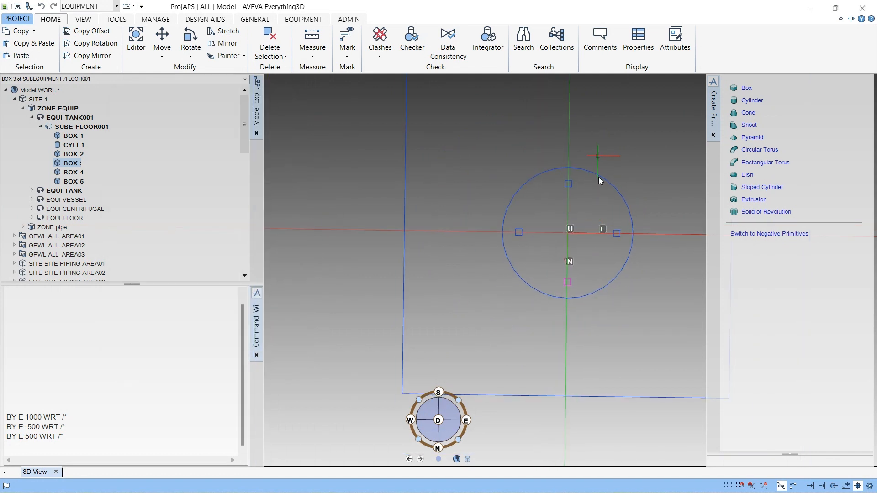
pyautogui.click(465, 422)
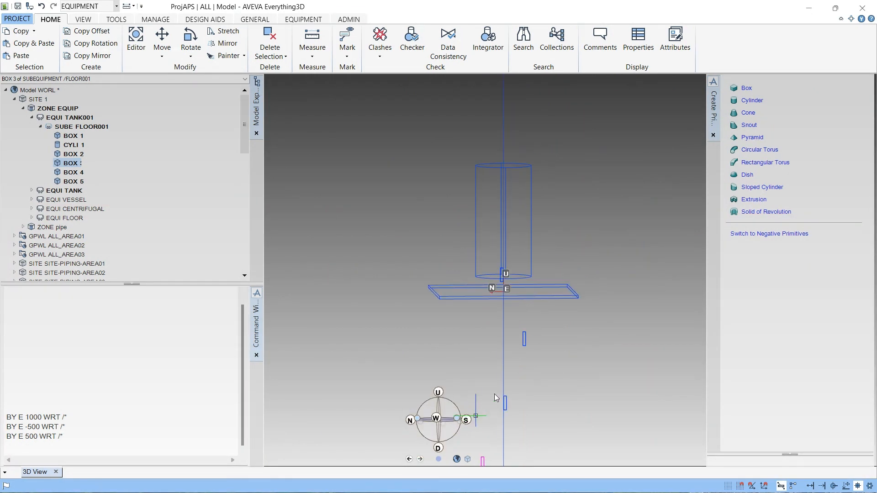
pyautogui.scroll(3, 500, 282)
pyautogui.moveTo(490, 351); pyautogui.dragTo(576, 267, button='middle')
pyautogui.scroll(-4, 602, 336)
pyautogui.scroll(-1, 576, 267)
pyautogui.scroll(-4, 571, 354)
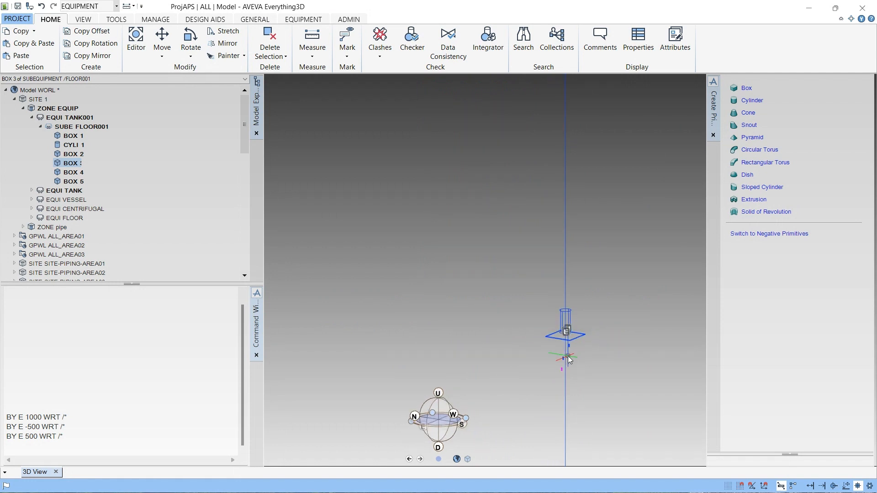
pyautogui.scroll(3, 569, 355)
pyautogui.keyDown('shift'); pyautogui.moveTo(577, 406); pyautogui.dragTo(513, 313, button='middle'); pyautogui.keyUp('shift')
pyautogui.scroll(3, 511, 312)
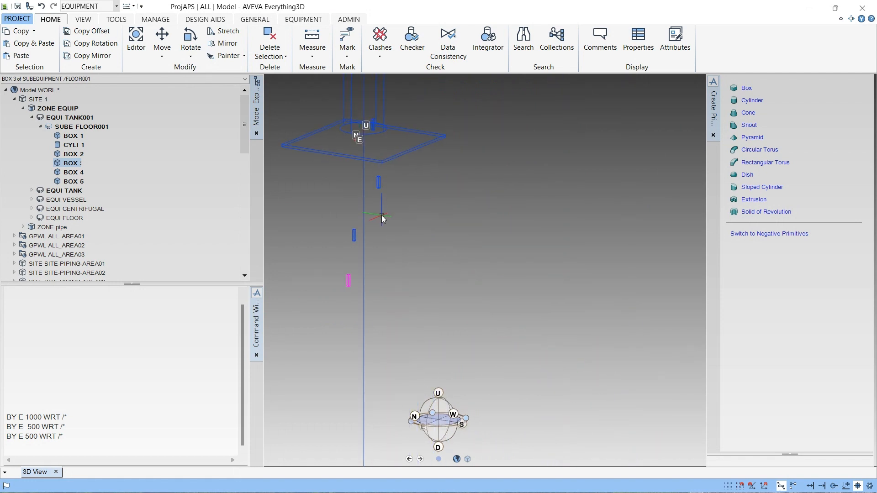
pyautogui.moveTo(382, 216); pyautogui.dragTo(404, 290, button='middle')
pyautogui.scroll(3, 404, 119)
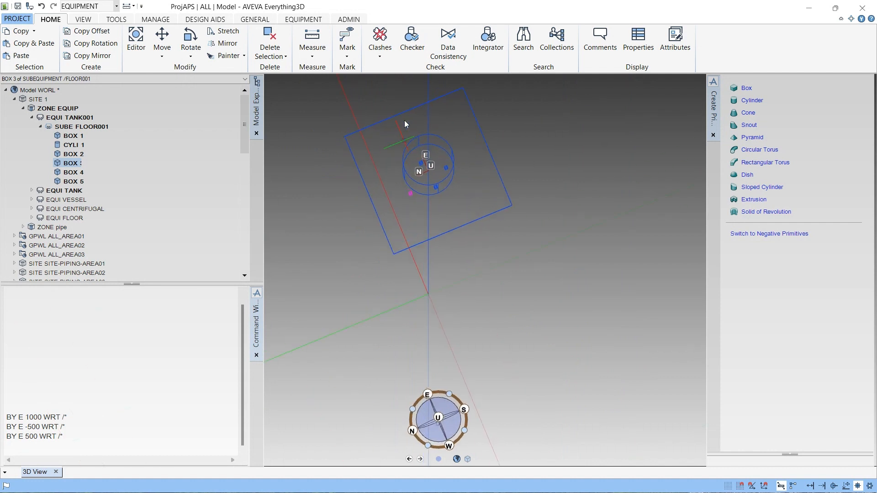
pyautogui.moveTo(406, 129); pyautogui.dragTo(344, 169, button='middle')
pyautogui.scroll(4, 408, 155)
pyautogui.scroll(3, 415, 229)
pyautogui.moveTo(414, 184); pyautogui.dragTo(424, 135, button='middle')
pyautogui.scroll(-4, 450, 174)
pyautogui.moveTo(464, 229)
pyautogui.mouseDown(button='middle')
pyautogui.moveTo(469, 152)
pyautogui.moveTo(459, 245)
pyautogui.mouseUp(button='middle')
pyautogui.scroll(2, 475, 165)
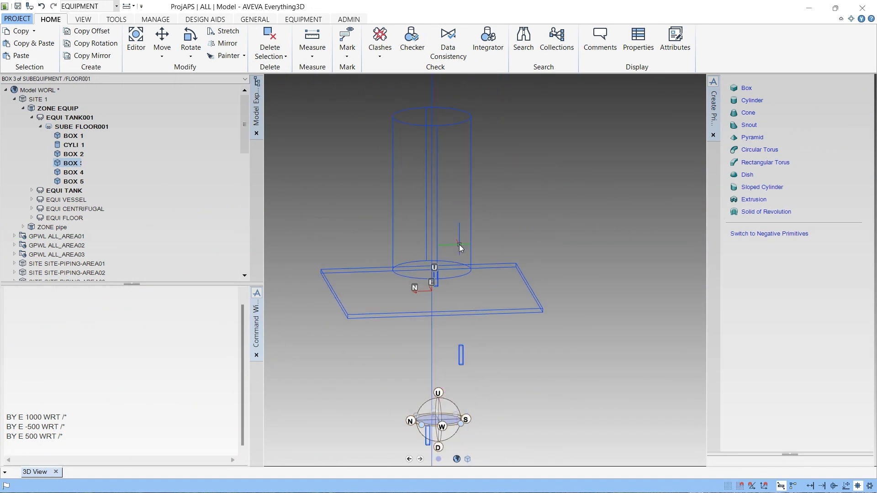
pyautogui.hotkey('ctrl', 'z')
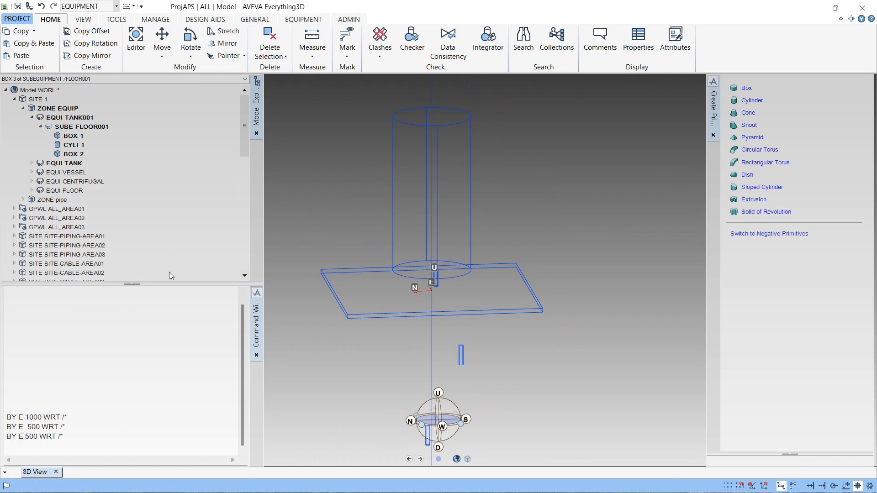
# - Copy BOX 2 three times rotated 90 degrees about the cylinder's centre axis, snapping the axis to the cylinder, and retain the copies
pyautogui.scroll(-3, 448, 299)
pyautogui.moveTo(465, 303); pyautogui.dragTo(448, 387, button='middle')
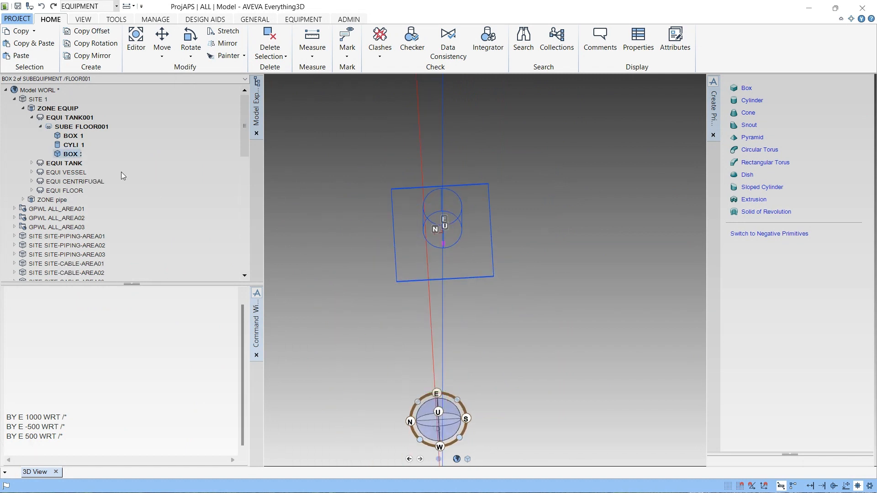
pyautogui.click(90, 42)
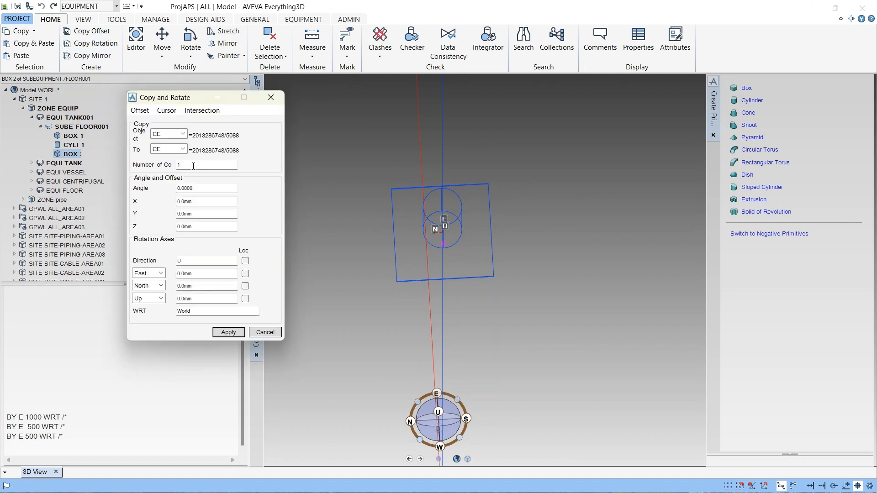
pyautogui.doubleClick(193, 166)
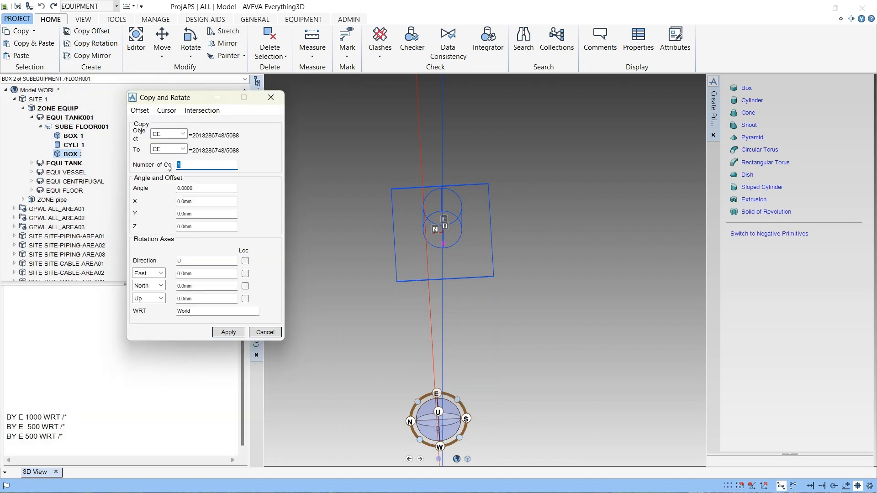
pyautogui.write('3')
pyautogui.moveTo(199, 188); pyautogui.dragTo(175, 188)
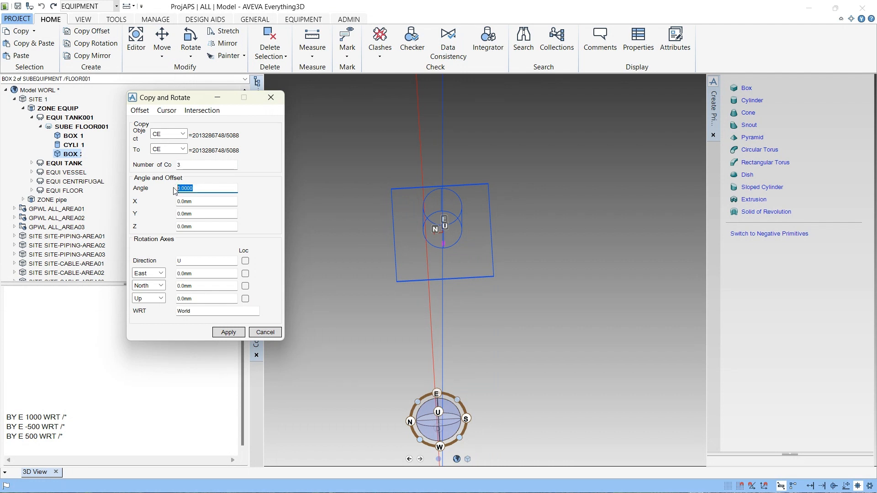
pyautogui.write('90')
pyautogui.click(166, 111)
pyautogui.click(186, 124)
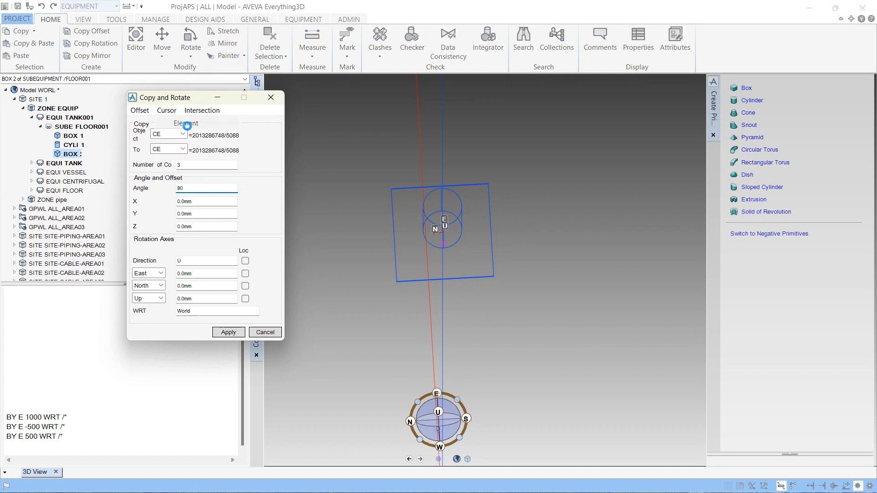
pyautogui.click(463, 231)
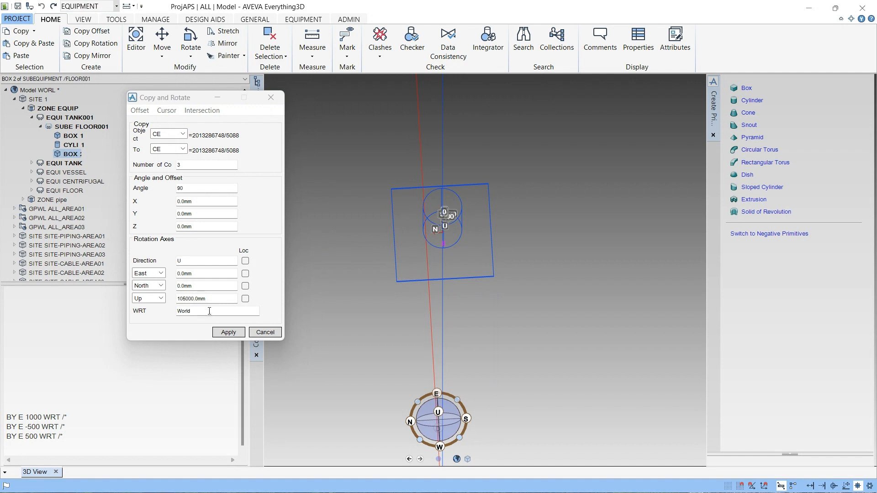
pyautogui.click(227, 332)
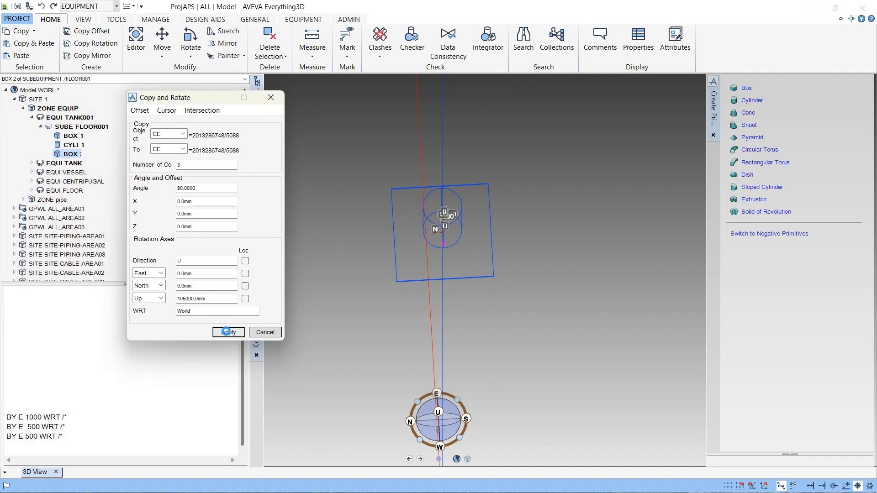
pyautogui.click(420, 265)
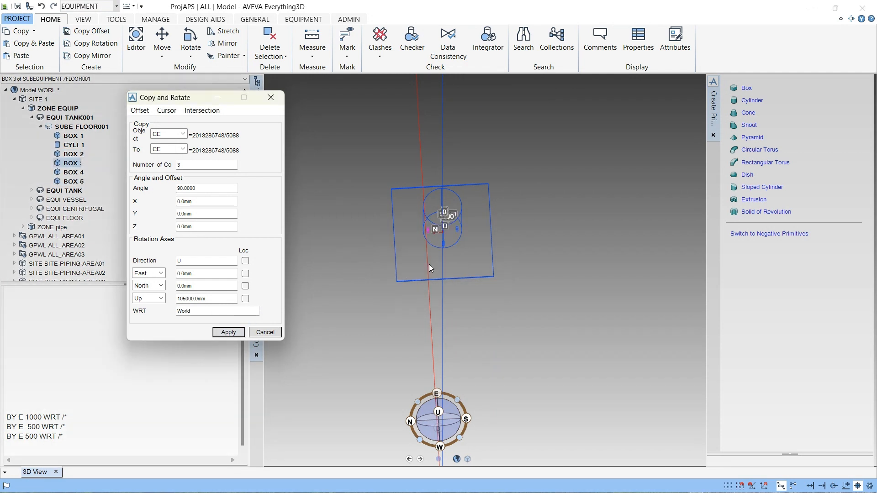
# - Orbit and zoom the 3D view to inspect the box copies placed around the cylinder
pyautogui.moveTo(429, 267); pyautogui.dragTo(459, 209, button='middle')
pyautogui.scroll(-4, 460, 209)
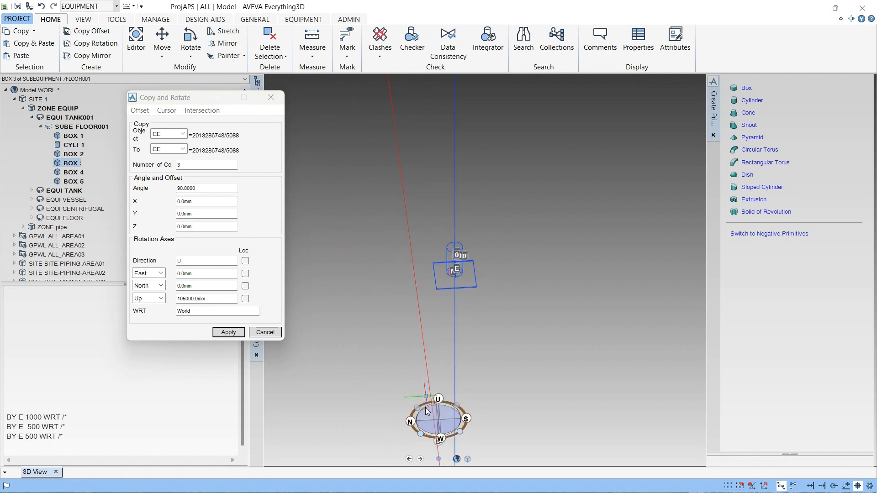
pyautogui.moveTo(441, 440); pyautogui.dragTo(452, 405)
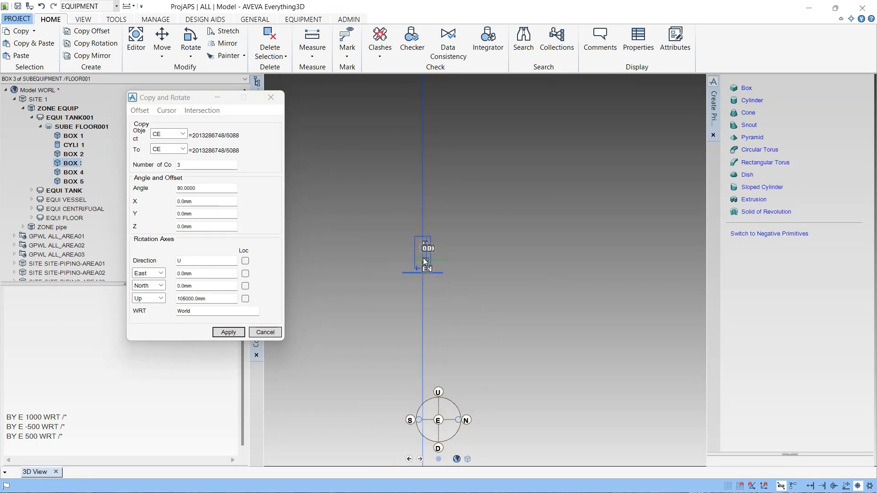
pyautogui.scroll(6, 413, 282)
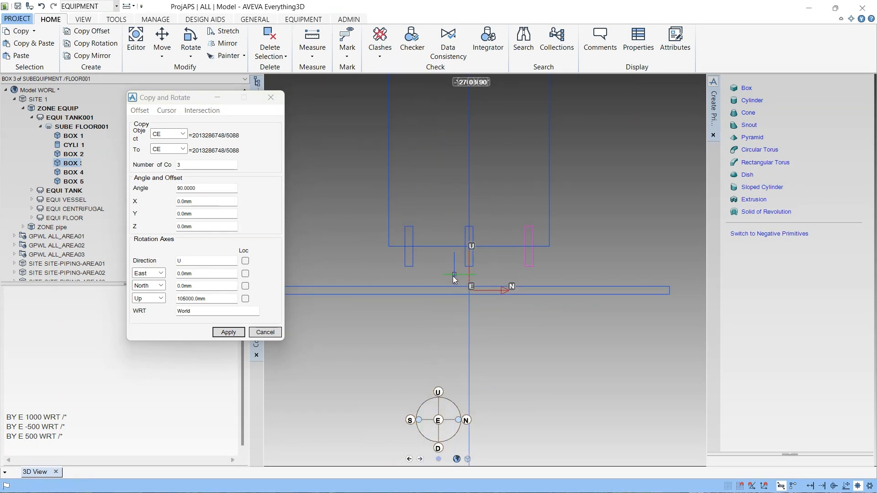
pyautogui.moveTo(454, 276); pyautogui.dragTo(485, 224, button='middle')
pyautogui.scroll(-5, 486, 224)
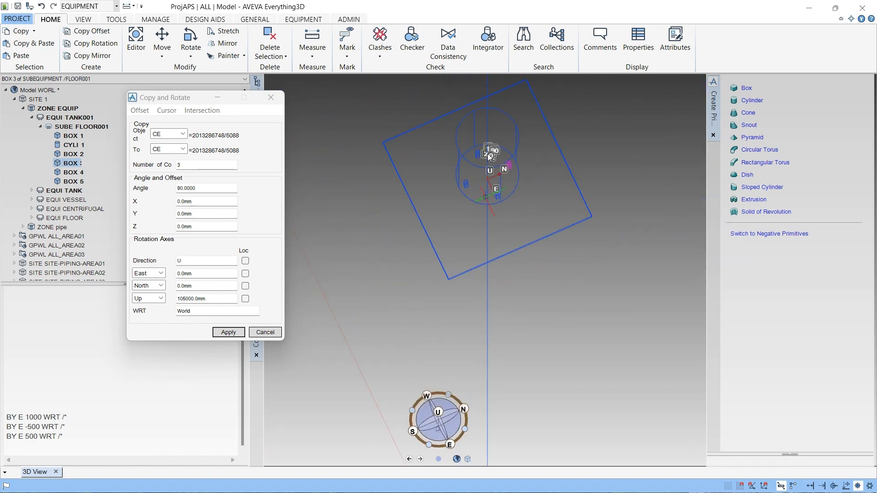
pyautogui.scroll(2, 477, 262)
pyautogui.moveTo(514, 132)
pyautogui.mouseDown(button='middle')
pyautogui.moveTo(477, 261)
pyautogui.moveTo(482, 126)
pyautogui.mouseUp(button='middle')
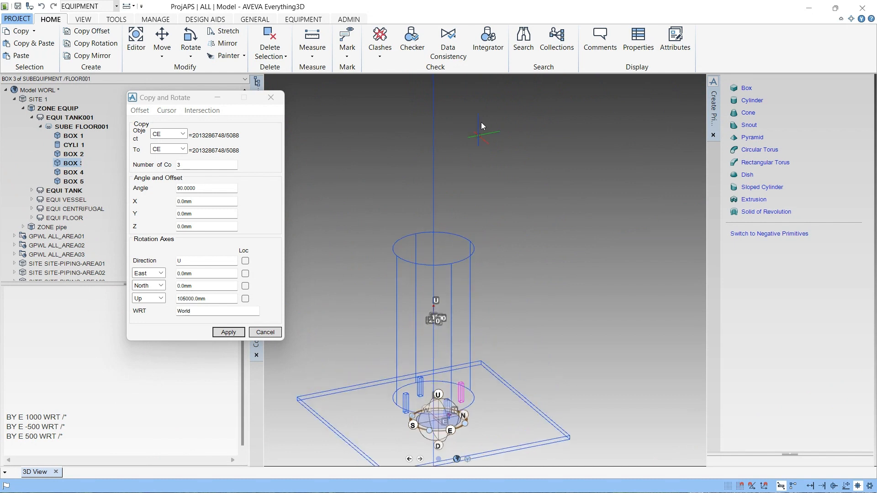
pyautogui.moveTo(463, 253); pyautogui.dragTo(469, 229, button='middle')
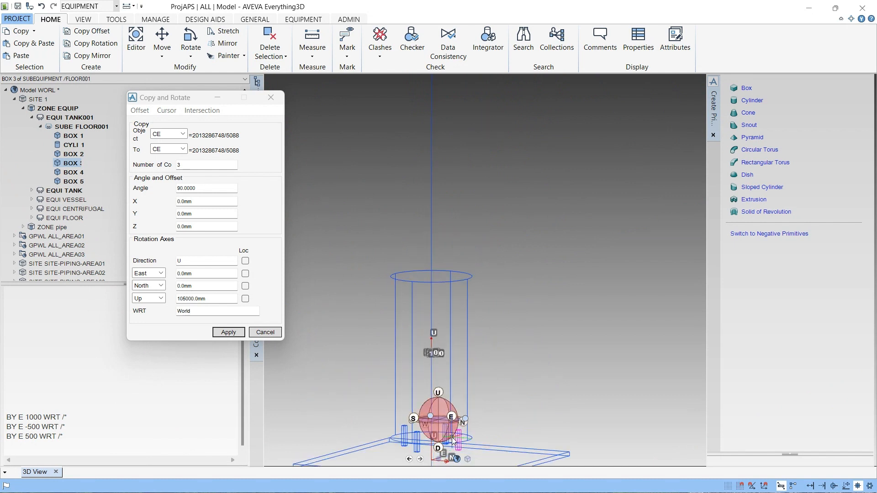
pyautogui.click(452, 417)
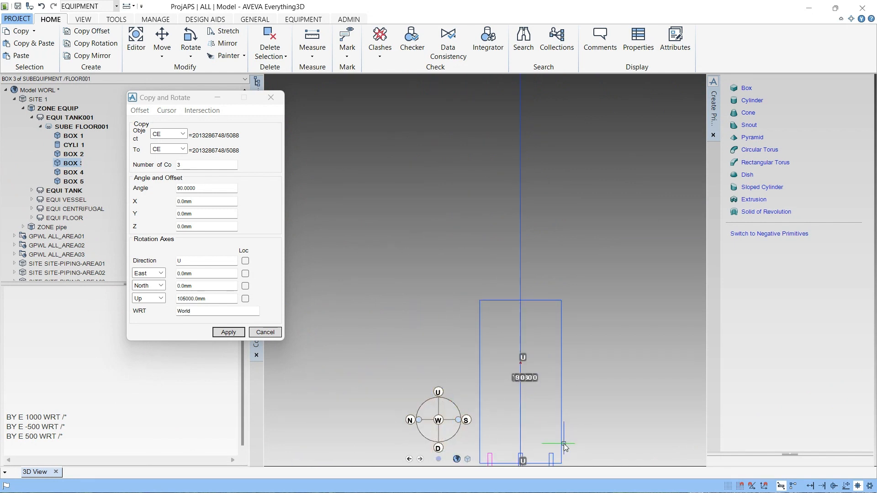
pyautogui.scroll(1, 386, 339)
pyautogui.scroll(3, 337, 263)
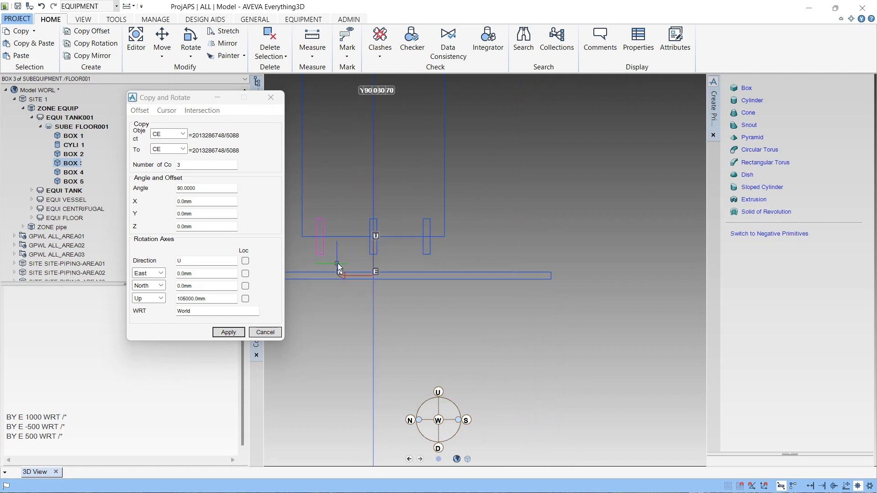
pyautogui.moveTo(338, 263); pyautogui.dragTo(380, 291, button='middle')
pyautogui.scroll(-4, 380, 290)
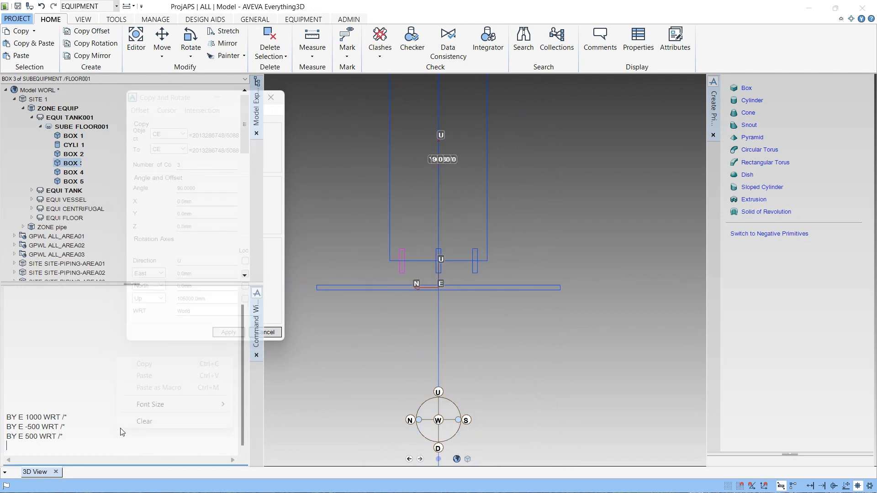
# - Clear the command window output
pyautogui.rightClick(120, 434)
pyautogui.click(144, 423)
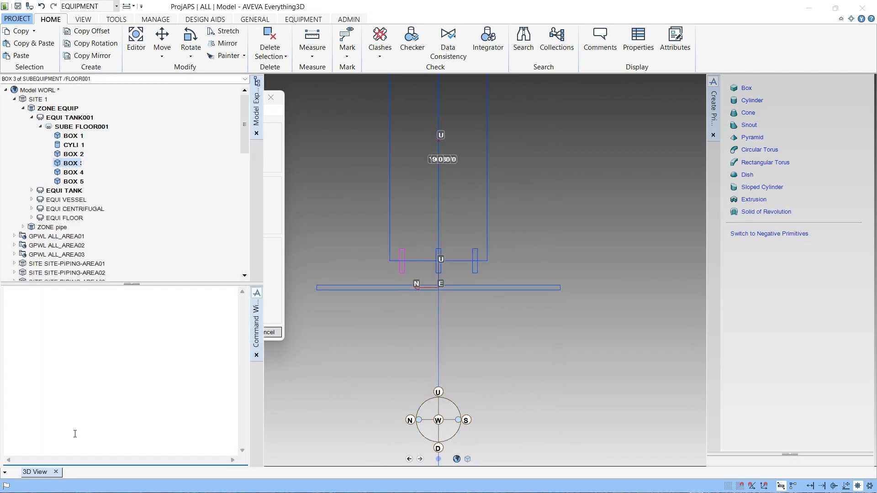
# - Move BOX 3 down 500 mm relative to the world with the command BY D 500 WRT /*
pyautogui.write('BY D 500 WRT /*')
pyautogui.press('Return')
pyautogui.scroll(3, 399, 278)
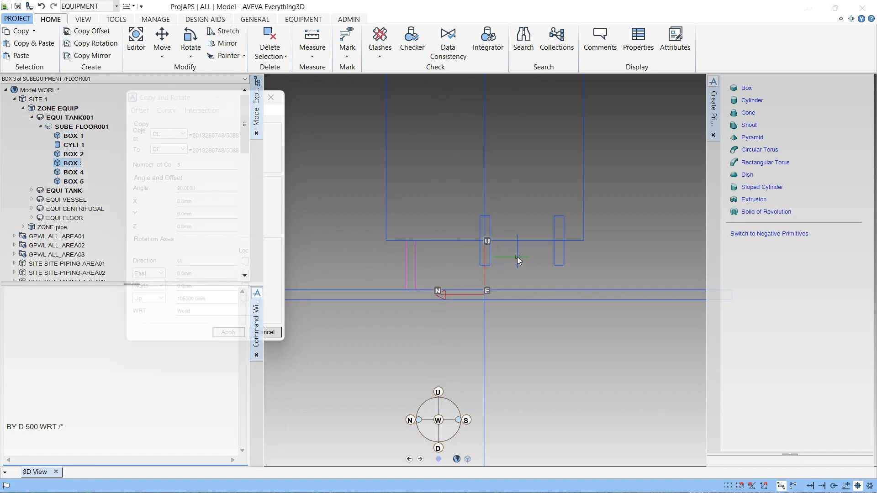
# - Select BOX 4 and move it down 500 mm by repeating the same command
pyautogui.click(491, 260)
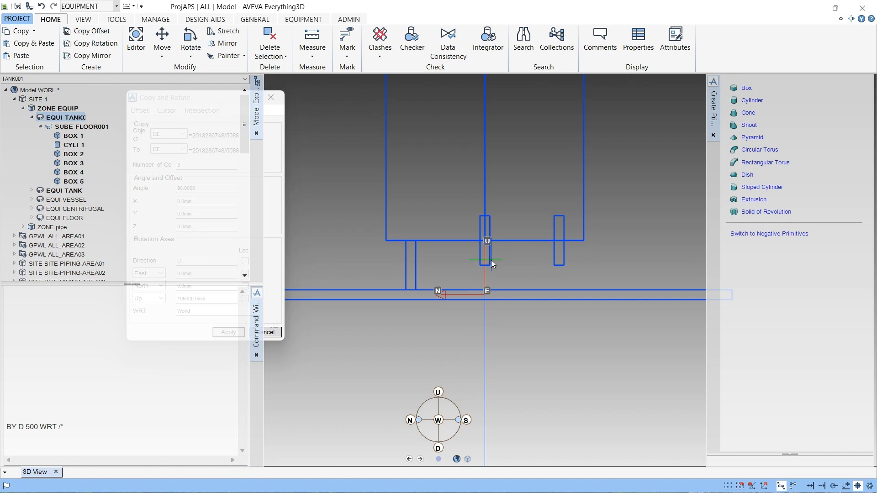
pyautogui.click(410, 257)
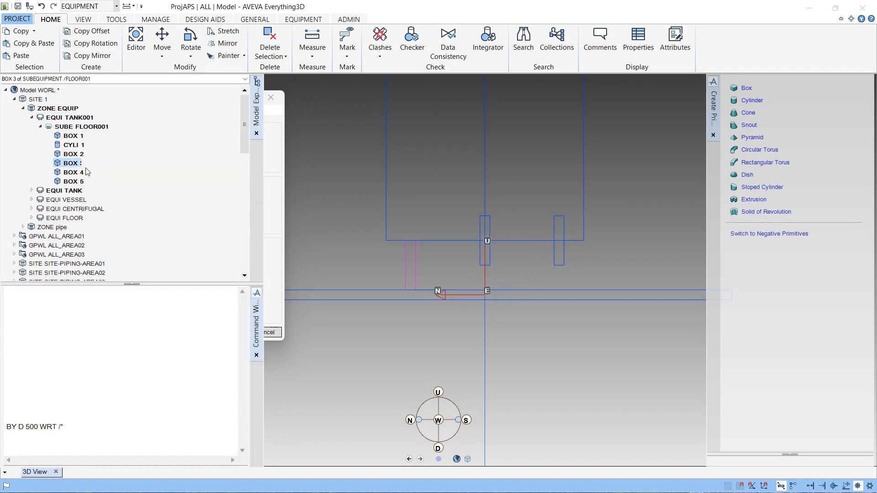
pyautogui.click(73, 173)
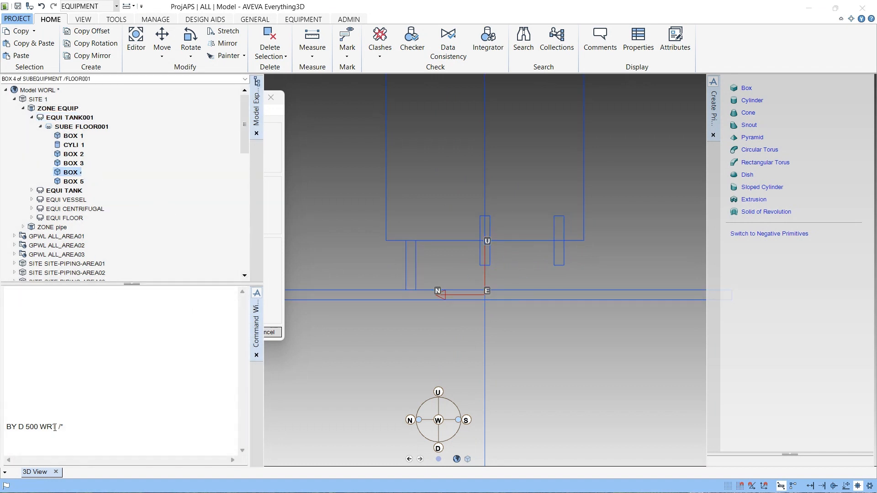
pyautogui.moveTo(440, 292); pyautogui.dragTo(468, 292, button='middle')
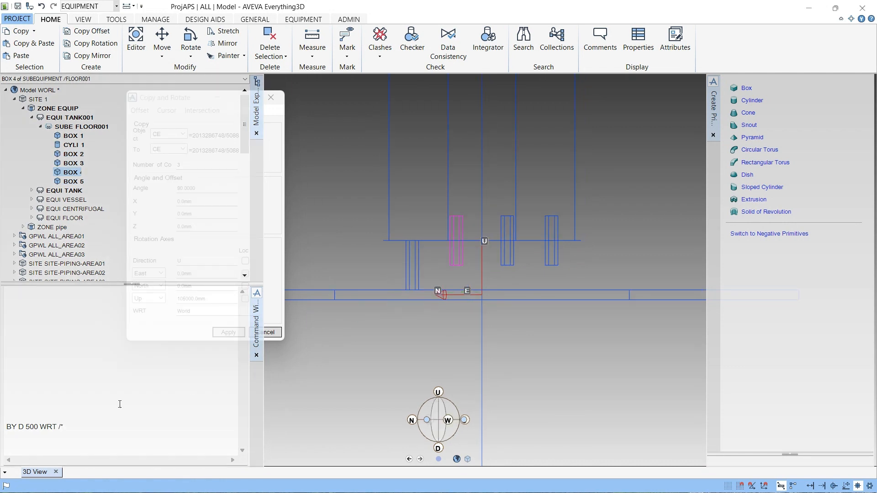
pyautogui.click(88, 427)
pyautogui.press('Return')
pyautogui.press('Return')
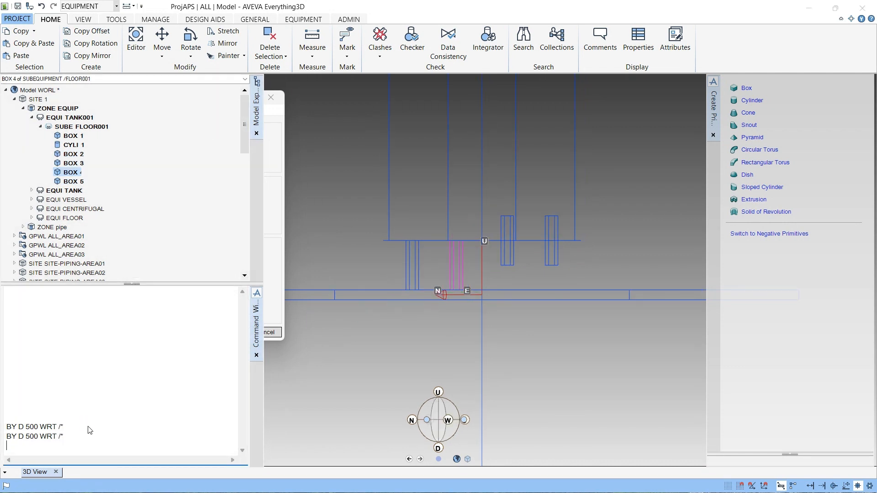
# - Move BOX 5 and BOX 2 down 500 mm each by selecting them and repeating the command
pyautogui.click(71, 182)
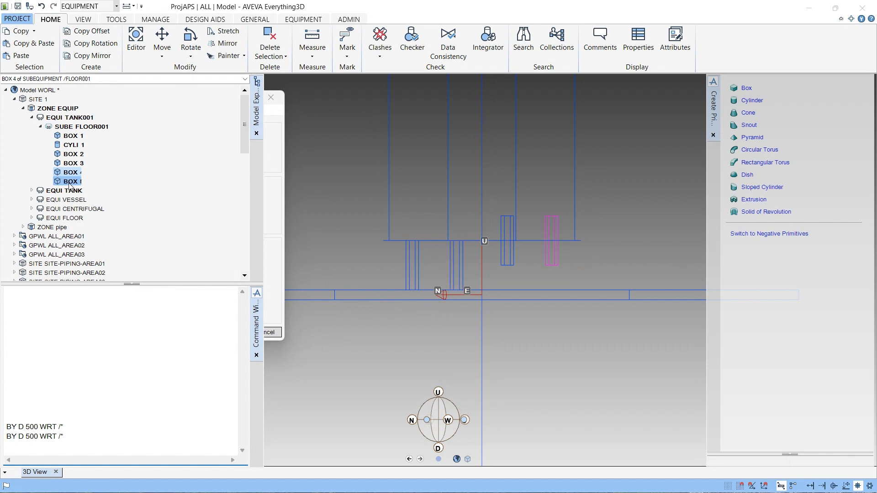
pyautogui.press('Return')
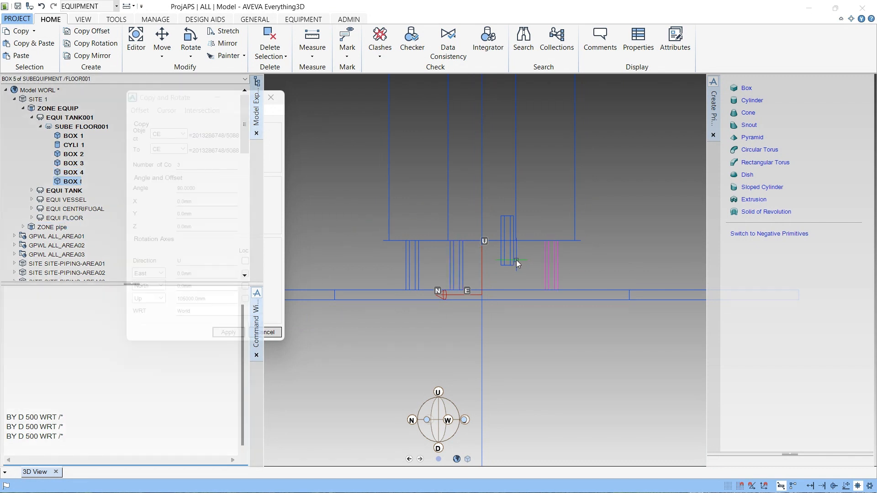
pyautogui.click(513, 262)
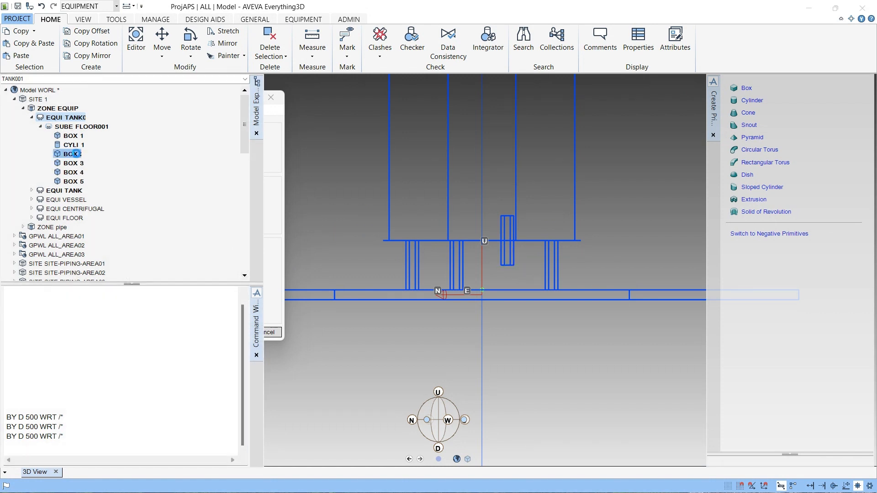
pyautogui.click(75, 163)
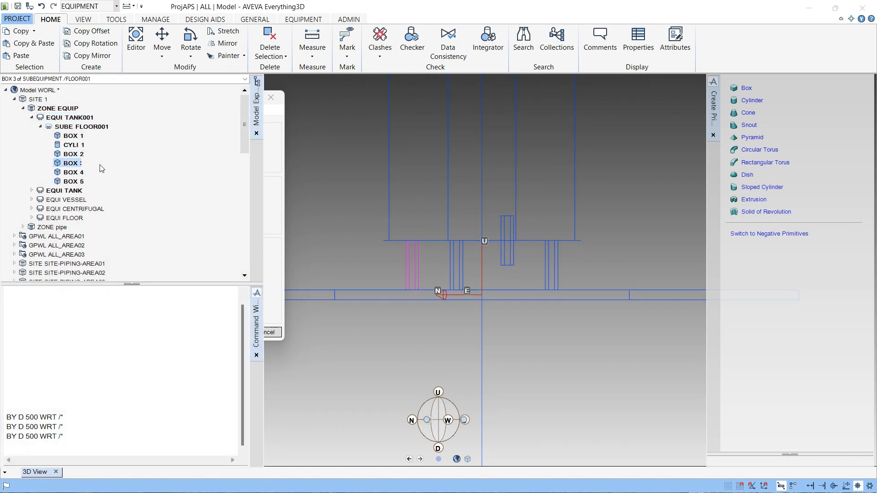
pyautogui.click(73, 154)
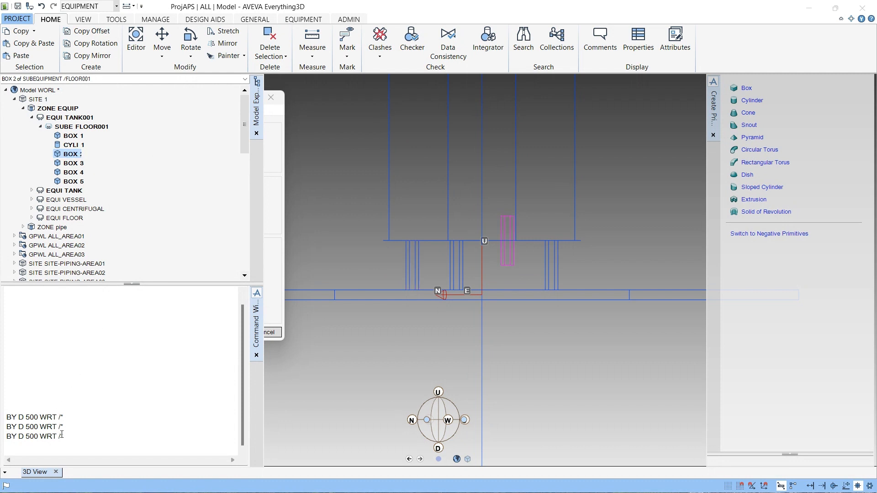
pyautogui.press('Return')
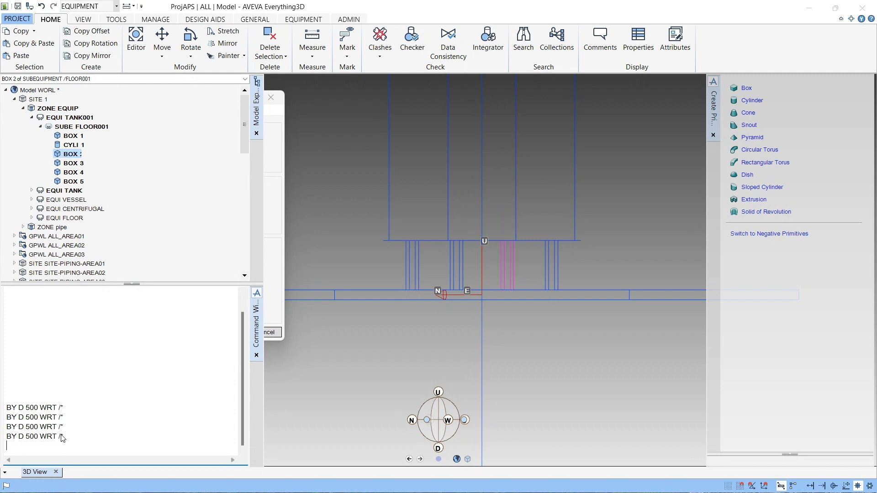
# - Save the work, confirming the save prompt
pyautogui.hotkey('ctrl', 's')
pyautogui.press('Return')
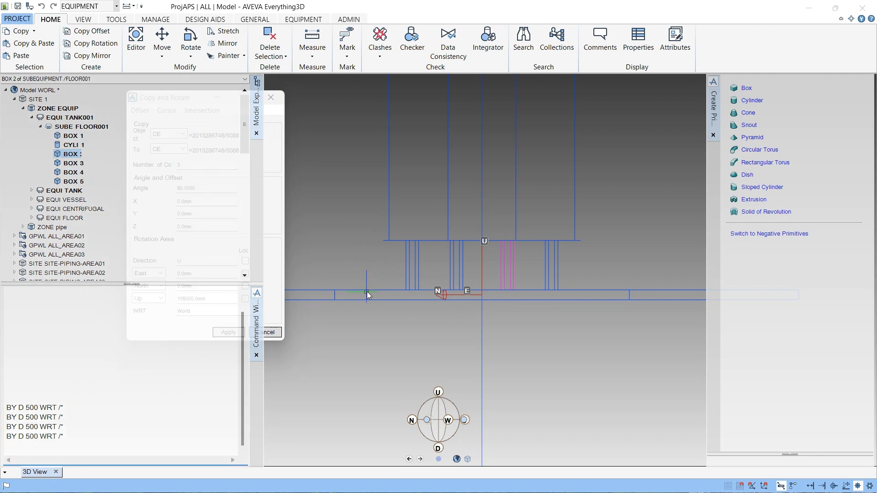
pyautogui.scroll(-3, 368, 294)
pyautogui.hotkey('ctrl', 's')
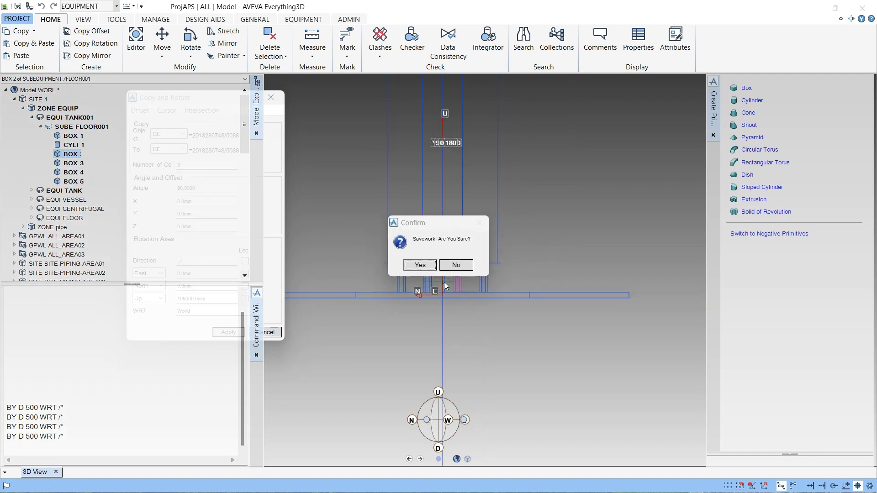
pyautogui.press('Return')
# - Orbit to a plan view of the tank to inspect the box positions around the cylinder
pyautogui.scroll(-3, 444, 273)
pyautogui.moveTo(439, 227); pyautogui.dragTo(457, 398, button='middle')
pyautogui.scroll(-1, 450, 393)
pyautogui.moveTo(456, 302); pyautogui.dragTo(439, 329, button='middle')
pyautogui.scroll(5, 458, 271)
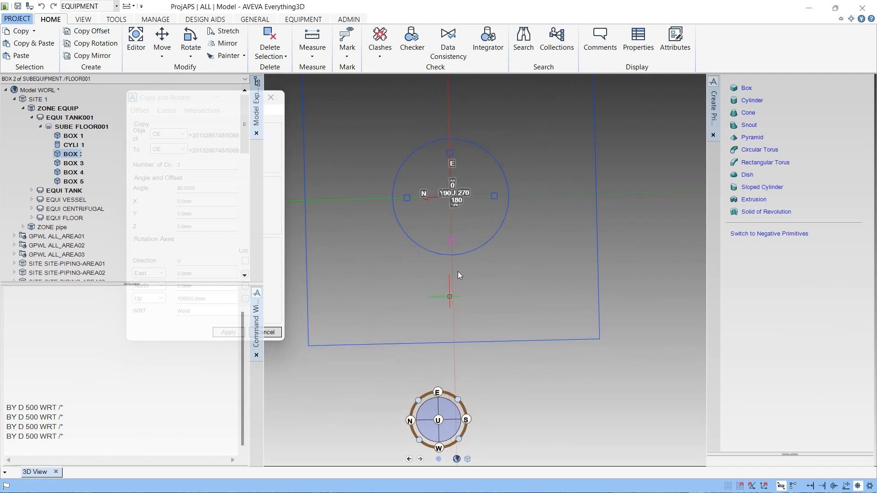
pyautogui.click(439, 421)
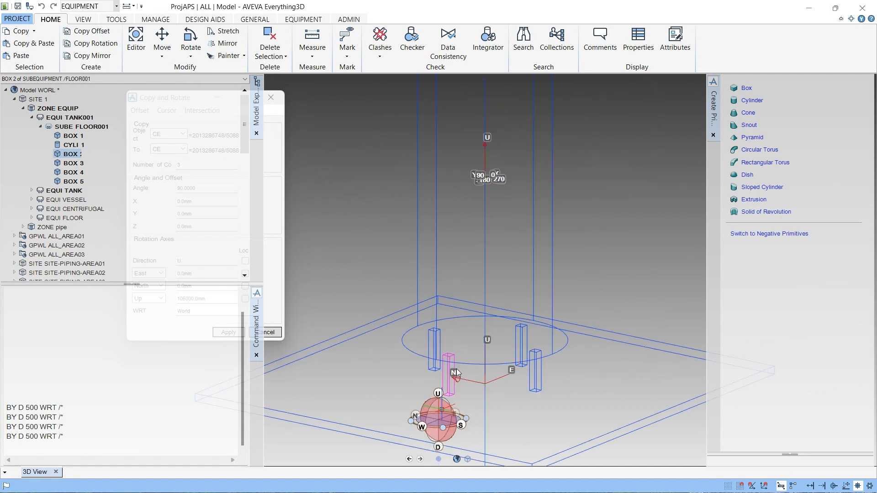
pyautogui.scroll(3, 597, 246)
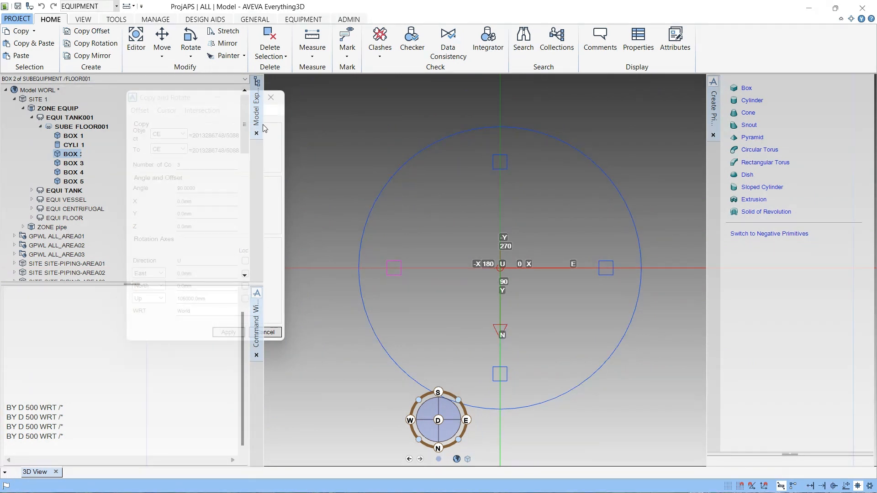
pyautogui.click(271, 97)
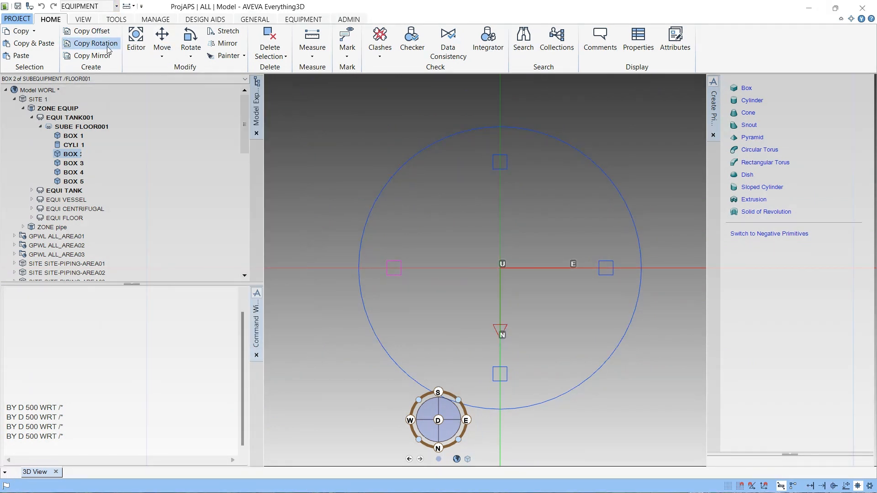
pyautogui.click(87, 20)
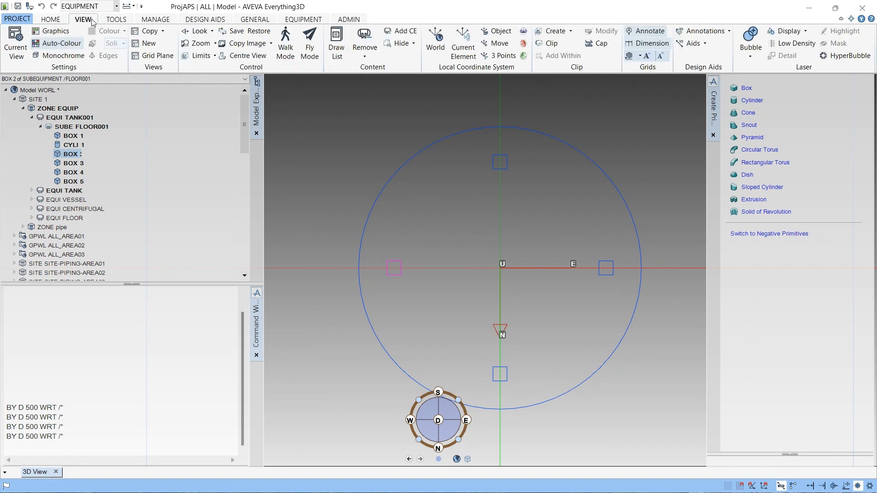
pyautogui.click(111, 22)
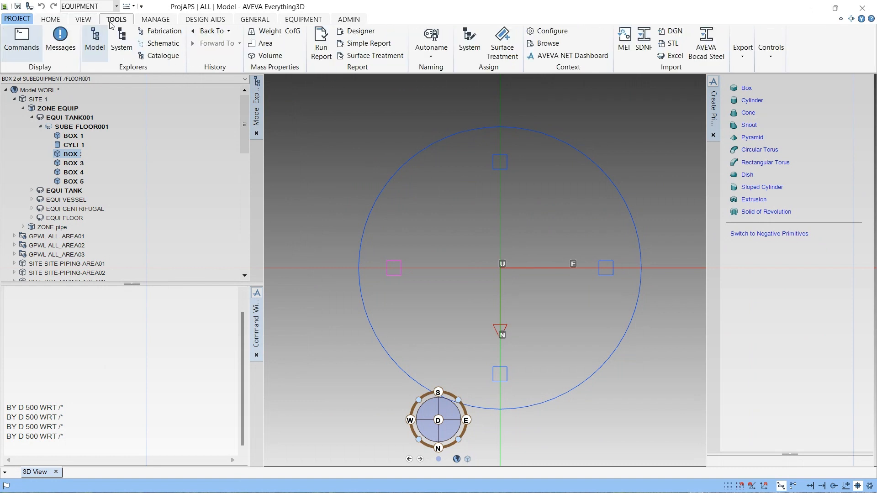
pyautogui.click(53, 20)
pyautogui.click(191, 54)
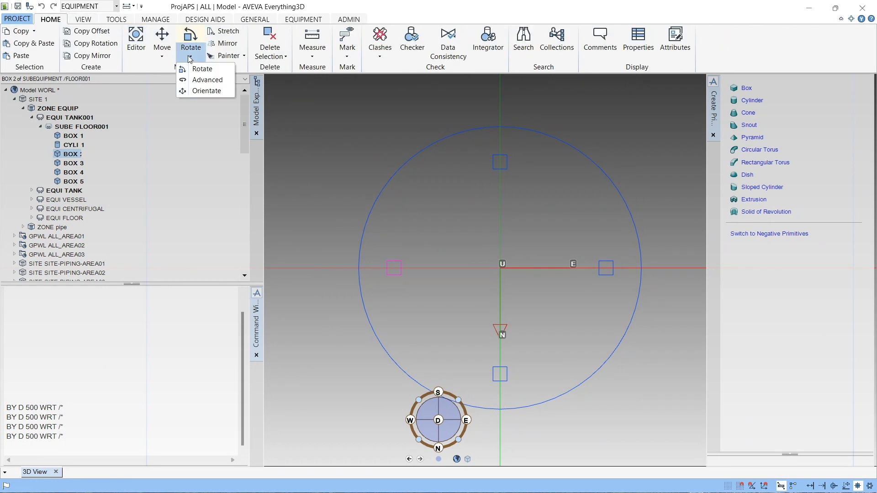
pyautogui.click(206, 80)
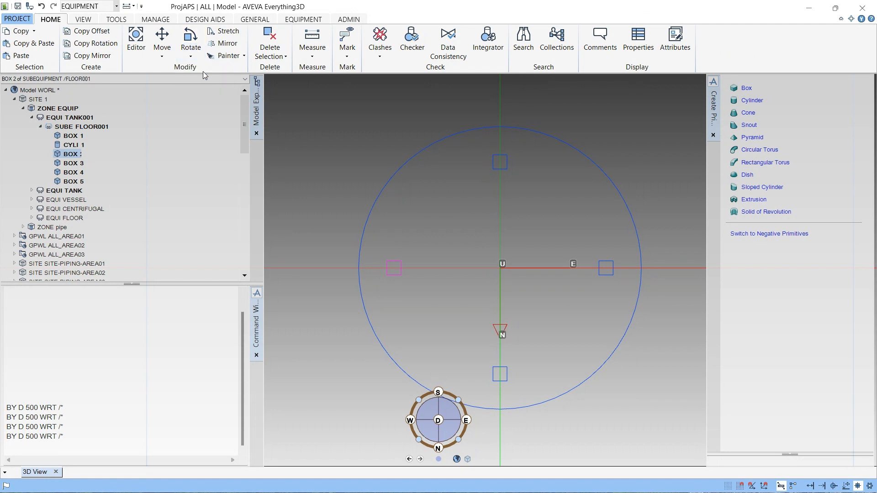
pyautogui.click(198, 55)
pyautogui.click(206, 80)
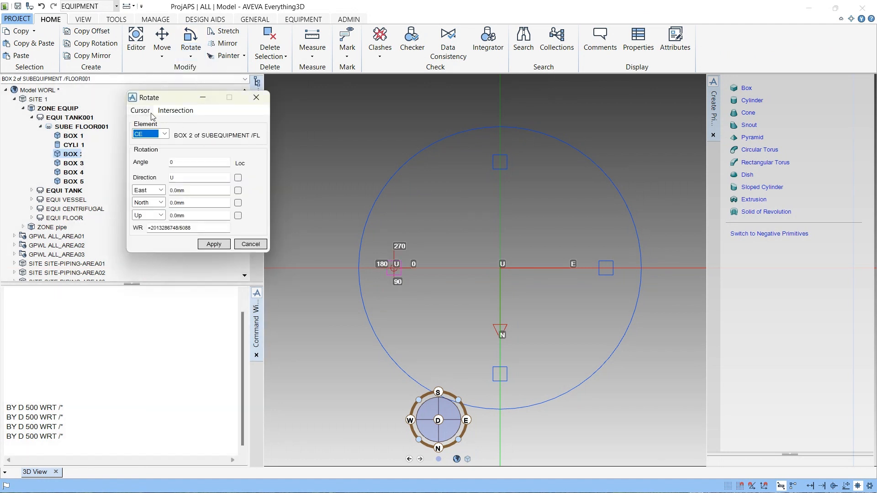
pyautogui.click(260, 100)
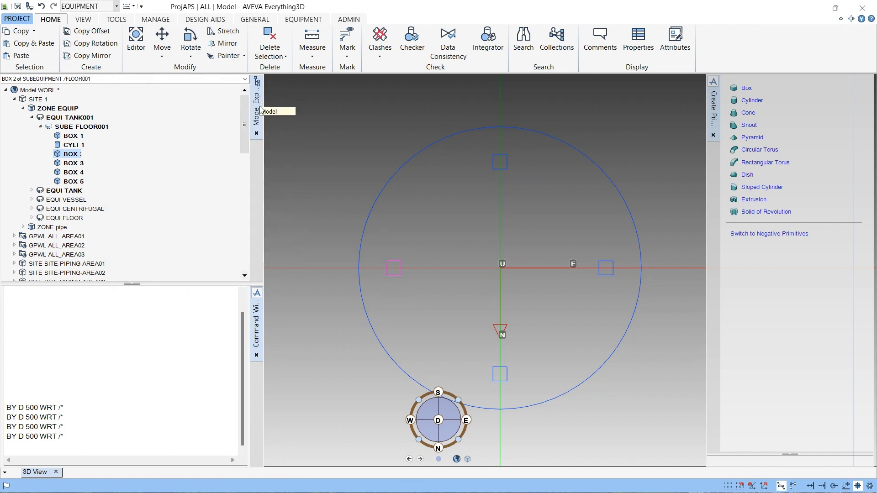
# - Clear the command window and open the Lists/Collections form with the command SHOW!!CDCLIST
pyautogui.rightClick(64, 341)
pyautogui.click(101, 405)
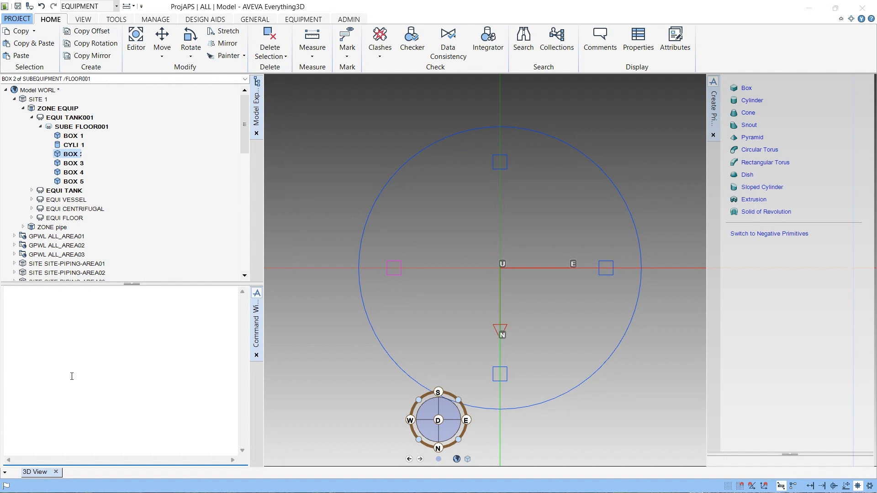
pyautogui.write('SHOW!!CDLIST')
pyautogui.press('Return')
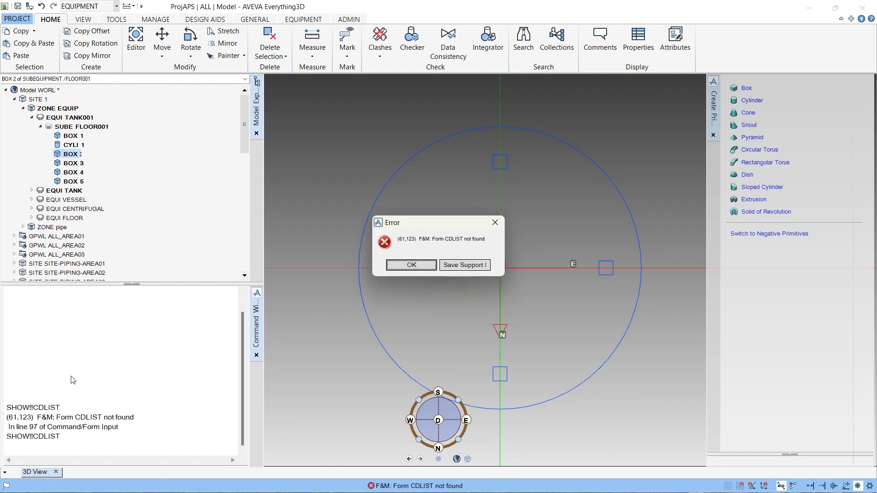
pyautogui.press('Return')
pyautogui.click(57, 435)
pyautogui.press('Return')
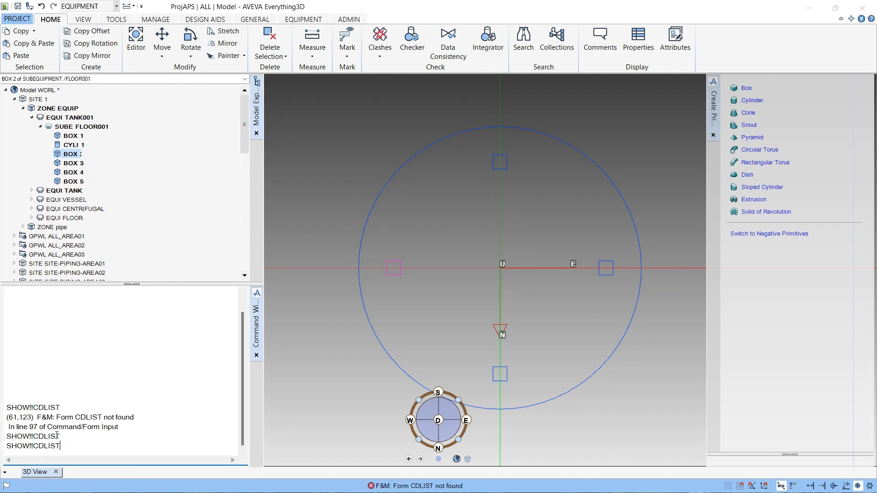
pyautogui.write('C')
pyautogui.press('Return')
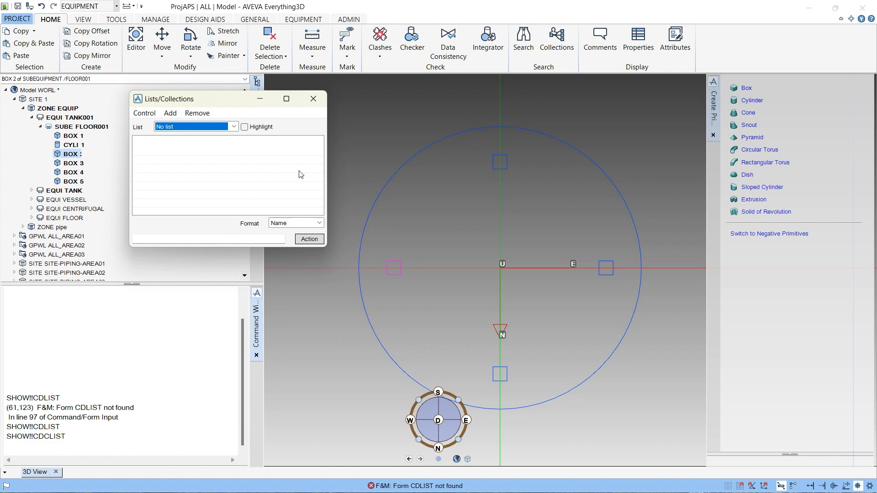
# - Create a new list with the description 123
pyautogui.click(171, 113)
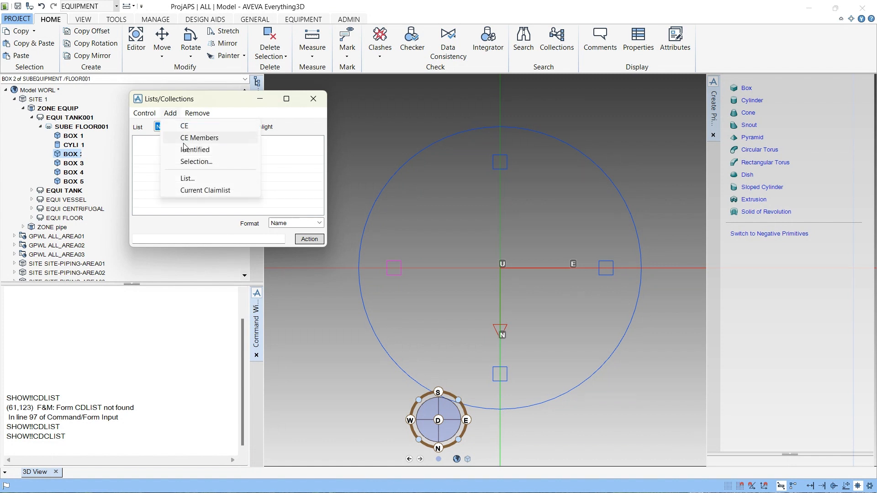
pyautogui.click(189, 178)
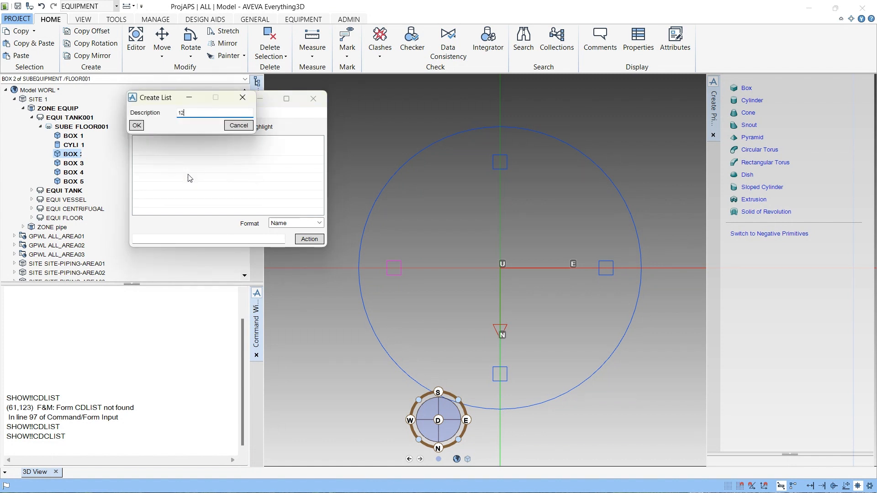
pyautogui.click(138, 127)
# - Add the current element BOX 2 to list 123 and turn on highlighting
pyautogui.click(171, 113)
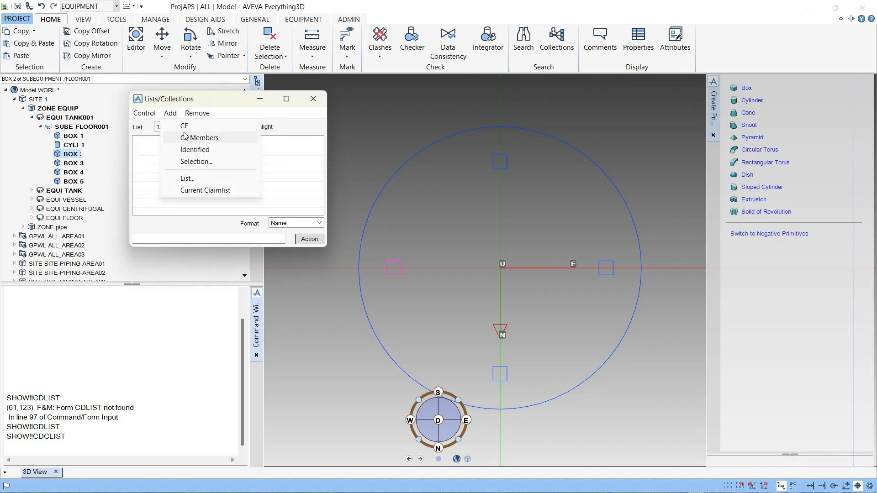
pyautogui.click(191, 126)
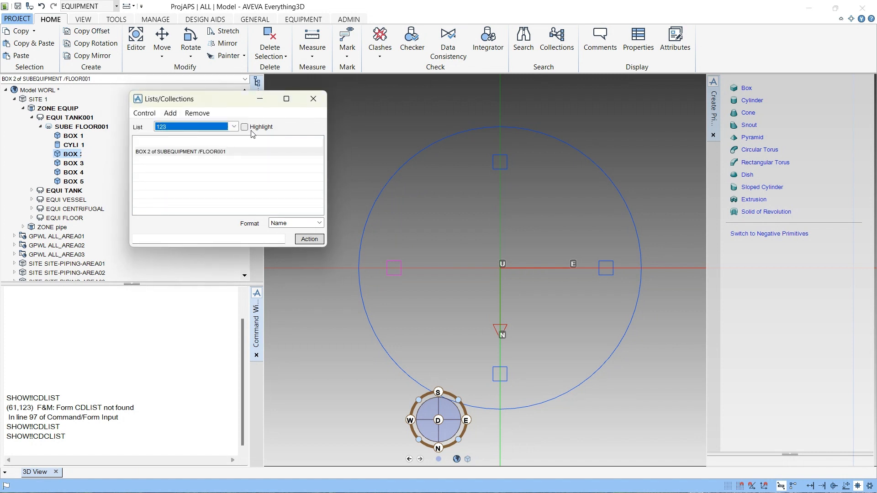
pyautogui.click(245, 127)
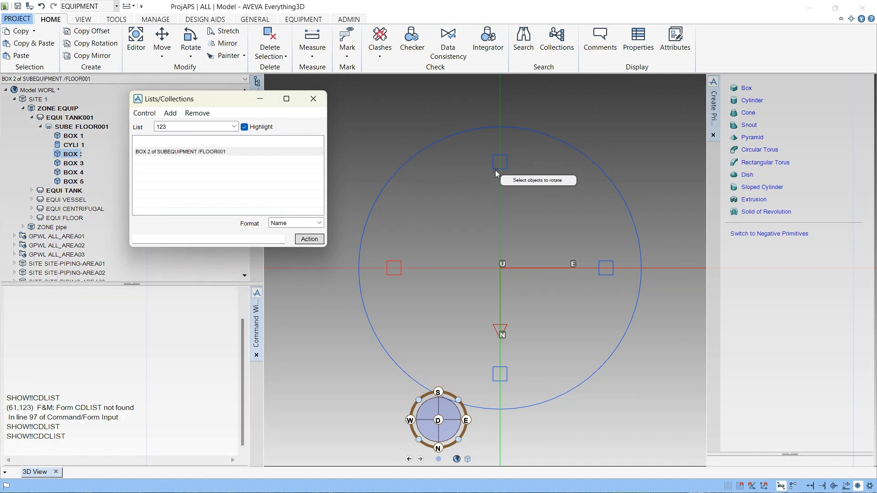
# - Add the remaining boxes around the cylinder to list 123 by identifying them in the 3D view
pyautogui.click(495, 170)
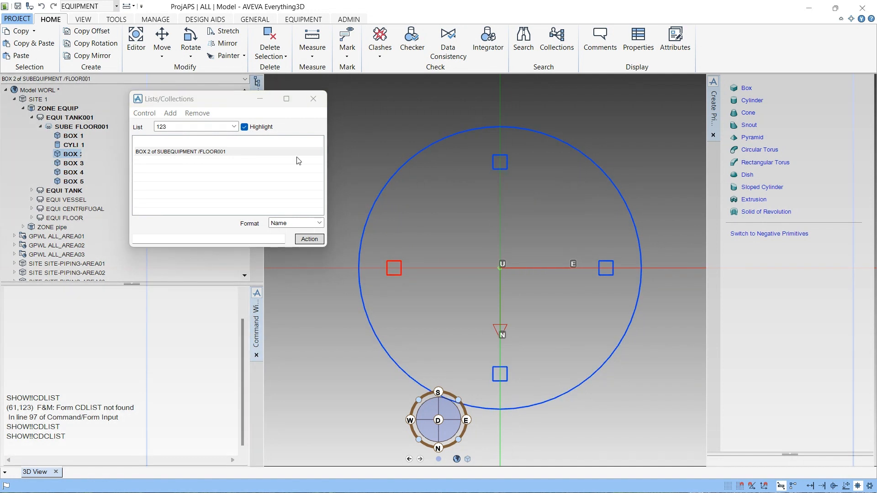
pyautogui.click(170, 113)
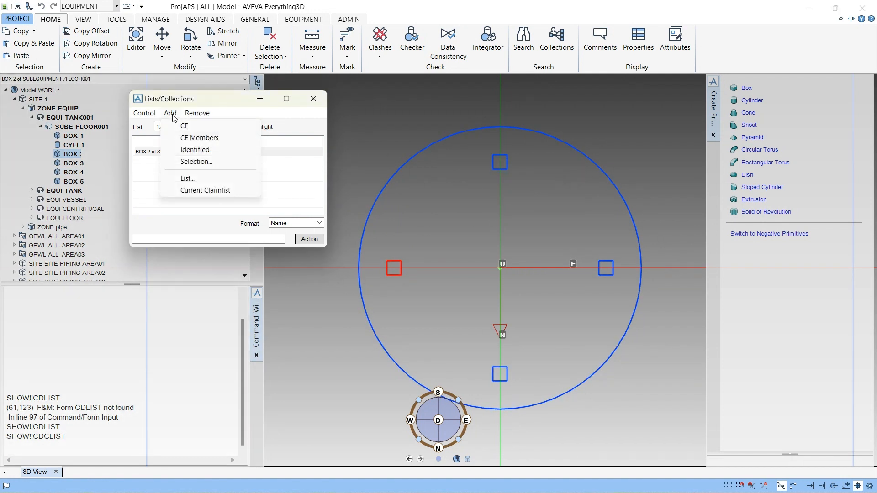
pyautogui.click(195, 150)
pyautogui.click(493, 169)
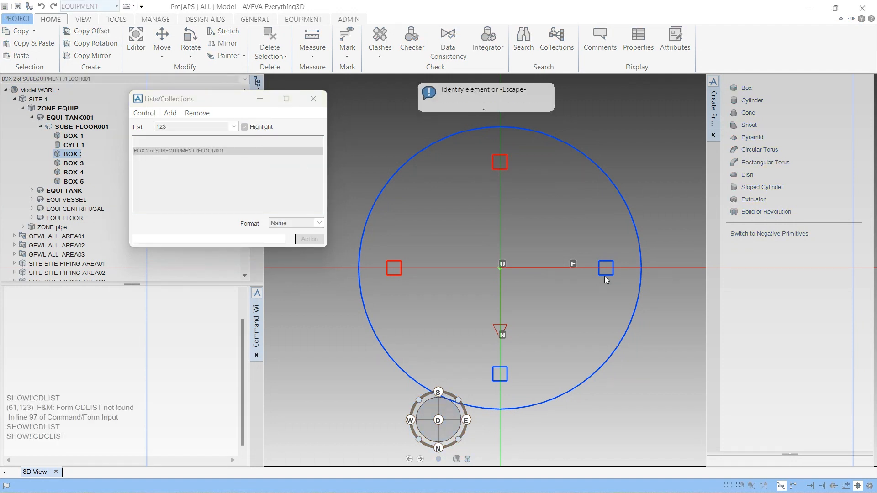
pyautogui.click(509, 380)
pyautogui.press('Escape')
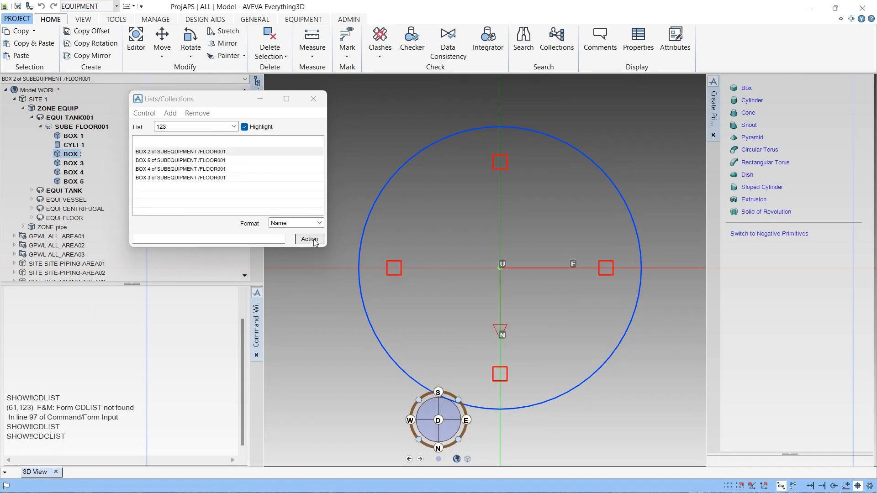
pyautogui.click(145, 112)
pyautogui.press('Escape')
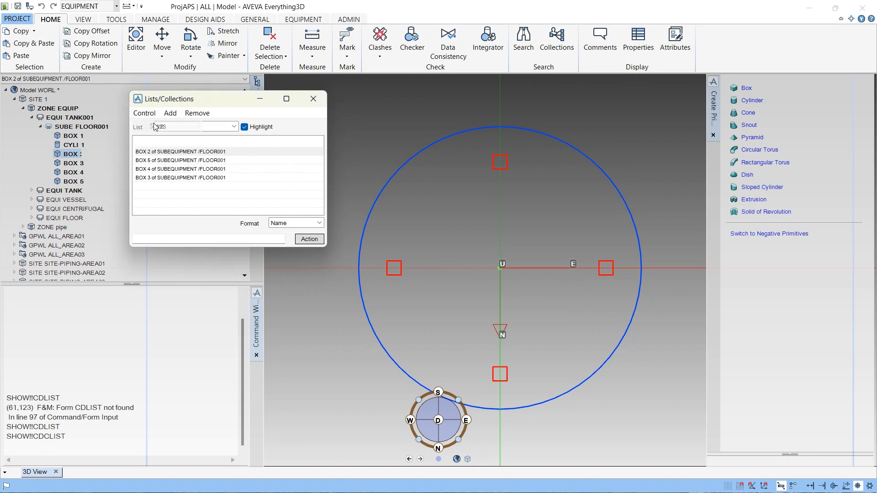
pyautogui.moveTo(216, 102); pyautogui.dragTo(745, 295)
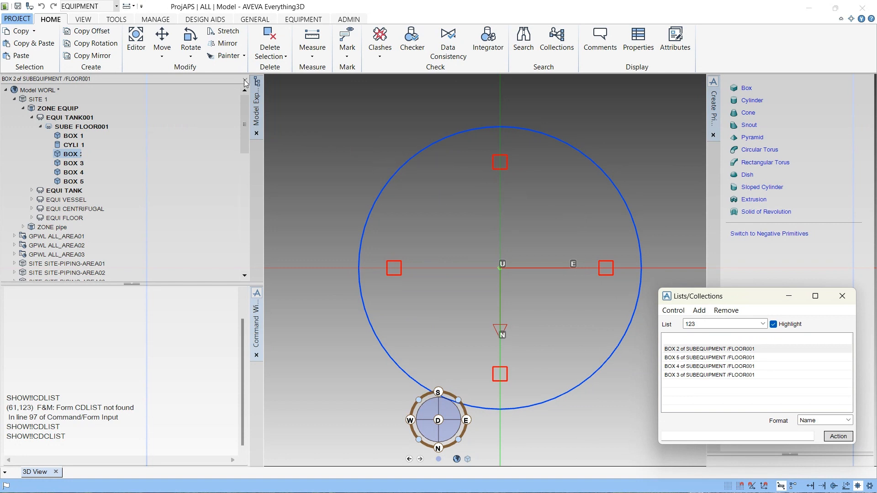
# - Open the advanced Rotate form and set the element to rotate to the current collection list
pyautogui.click(183, 56)
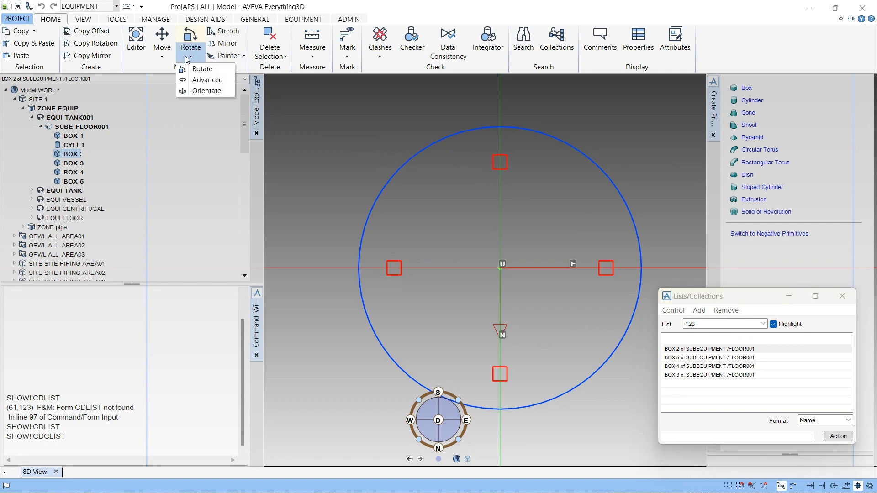
pyautogui.click(199, 81)
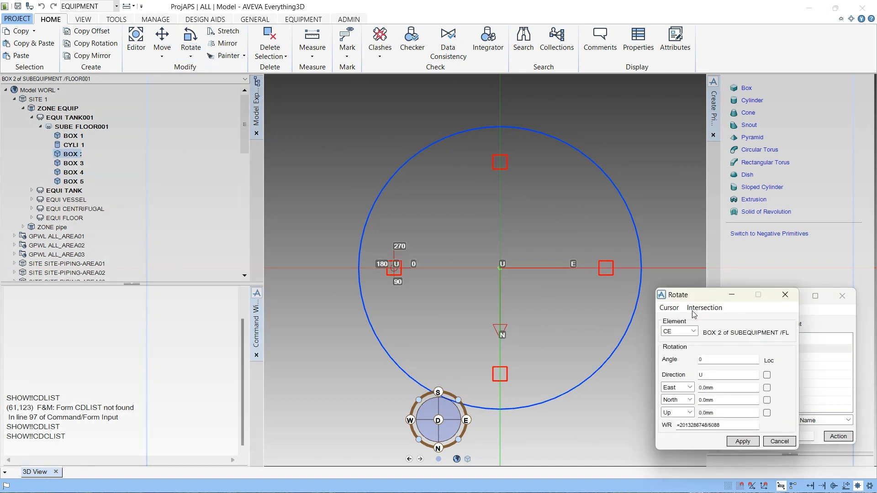
pyautogui.moveTo(696, 301); pyautogui.dragTo(671, 158)
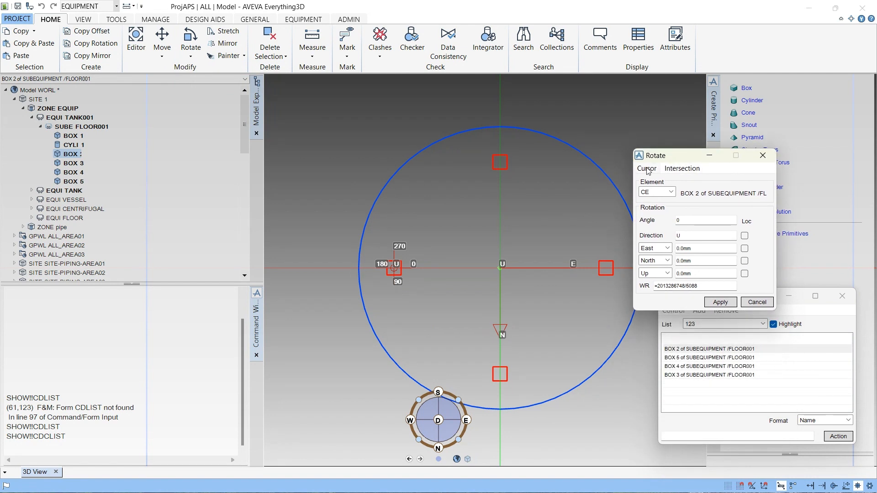
pyautogui.click(647, 168)
pyautogui.click(647, 168)
pyautogui.click(666, 192)
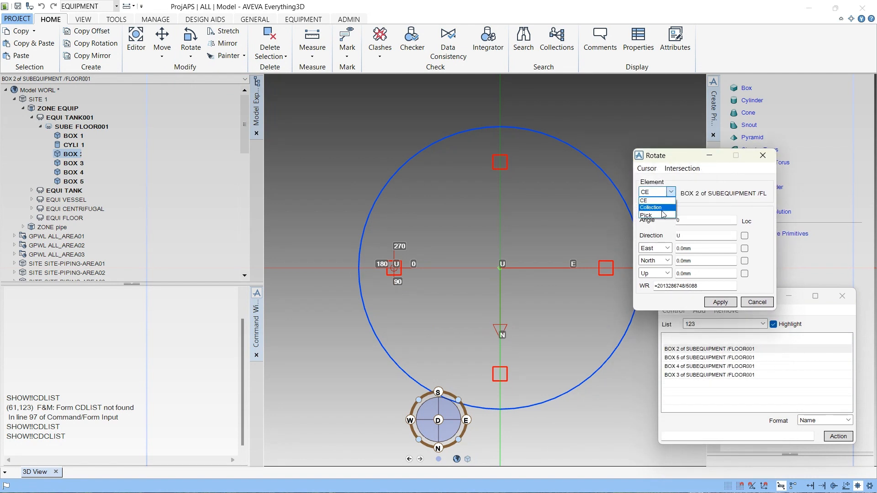
pyautogui.click(662, 210)
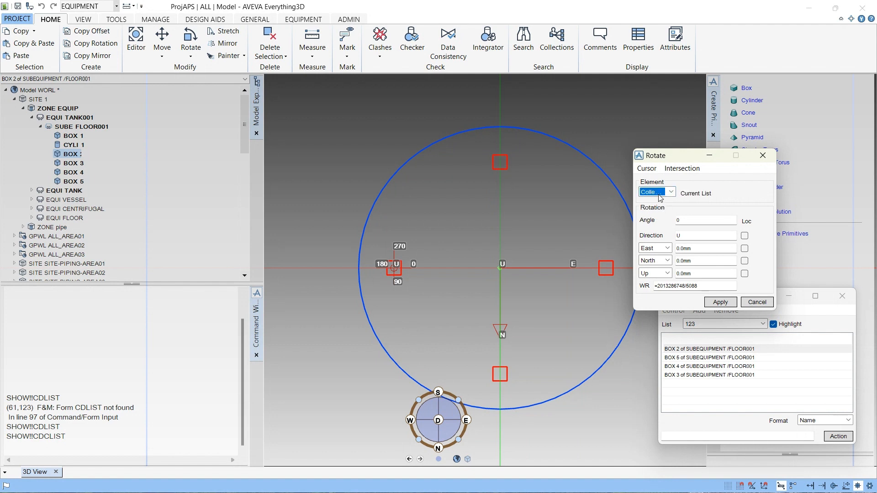
# - Set the rotation angle to 45 about direction U and snap the rotation point to an identified element
pyautogui.click(691, 221)
pyautogui.moveTo(691, 221); pyautogui.dragTo(673, 225)
pyautogui.click(647, 169)
pyautogui.click(649, 182)
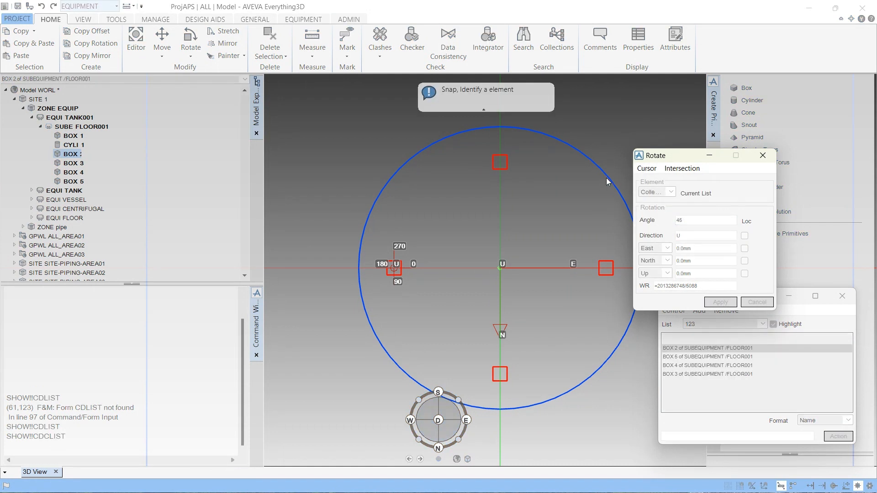
pyautogui.click(607, 178)
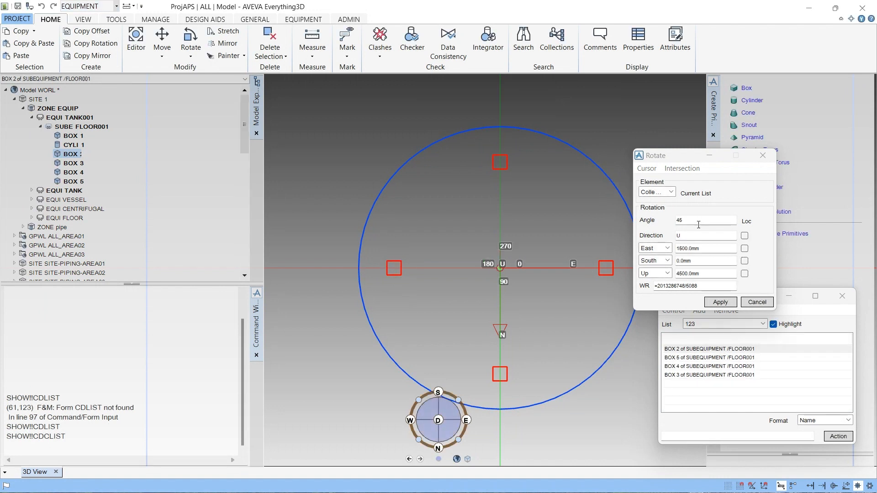
# - Apply the 45° rotation to the listed boxes and close the Rotate and Lists/Collections forms
pyautogui.click(720, 303)
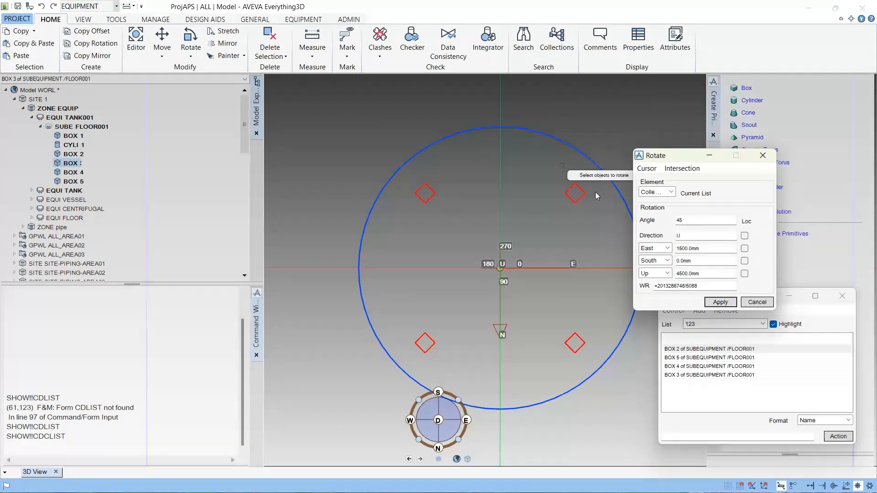
pyautogui.click(759, 303)
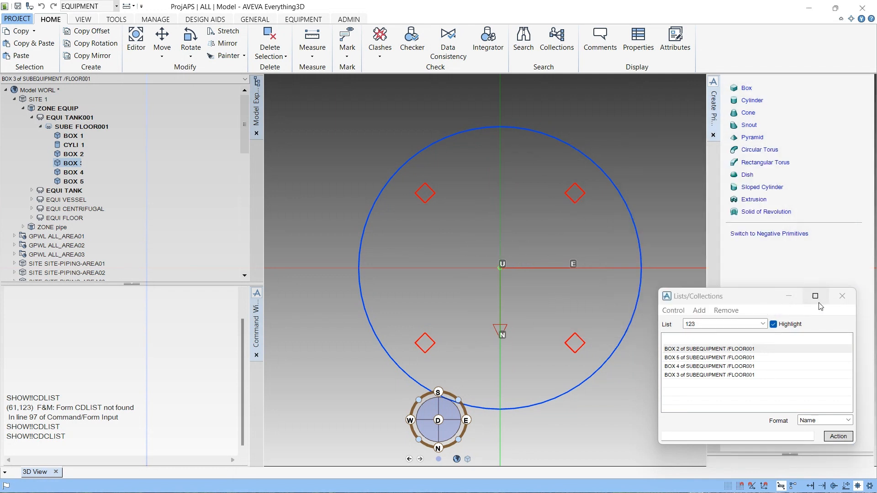
pyautogui.click(842, 297)
# - Switch to a north elevation view and turn on shaded display in the 3D view settings
pyautogui.scroll(-2, 600, 272)
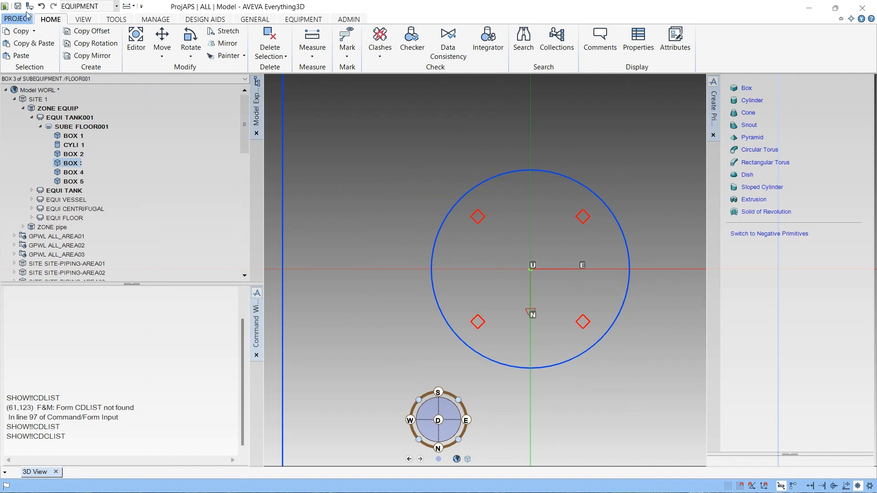
pyautogui.scroll(-2, 565, 315)
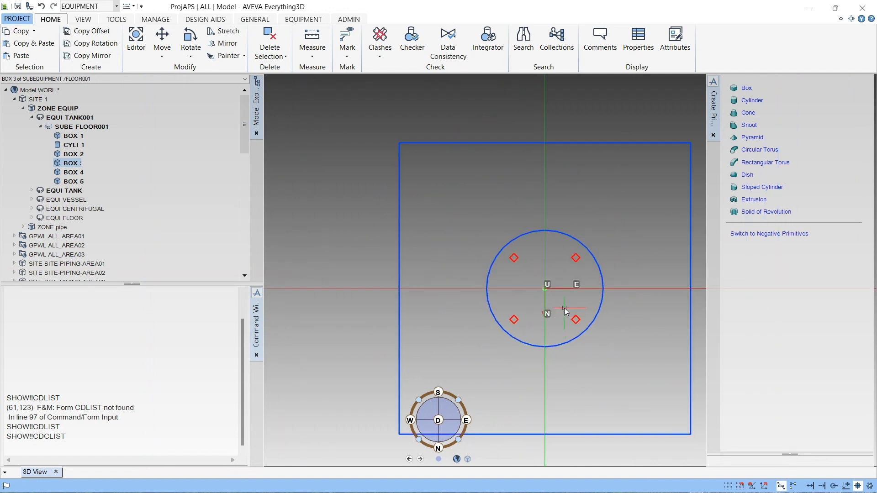
pyautogui.click(441, 450)
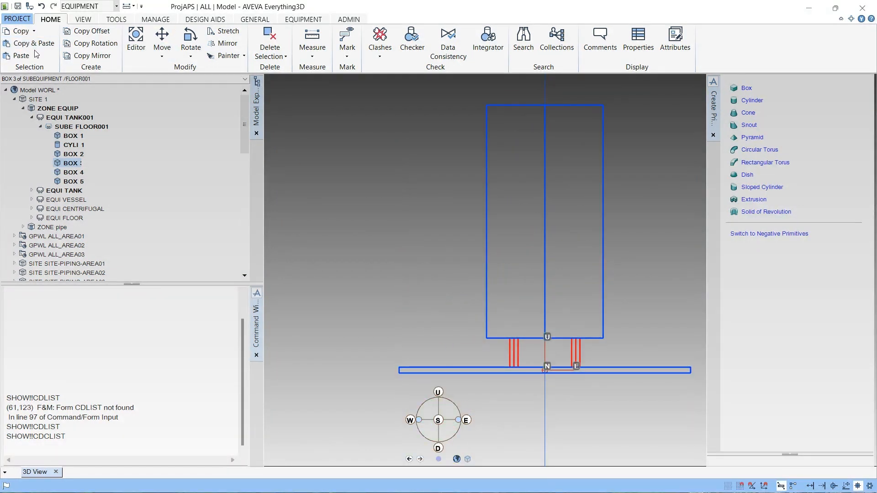
pyautogui.click(76, 20)
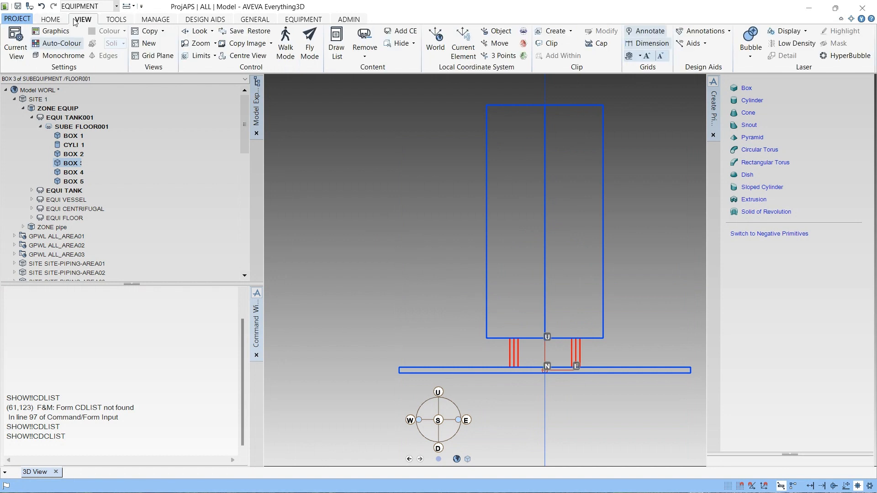
pyautogui.click(20, 51)
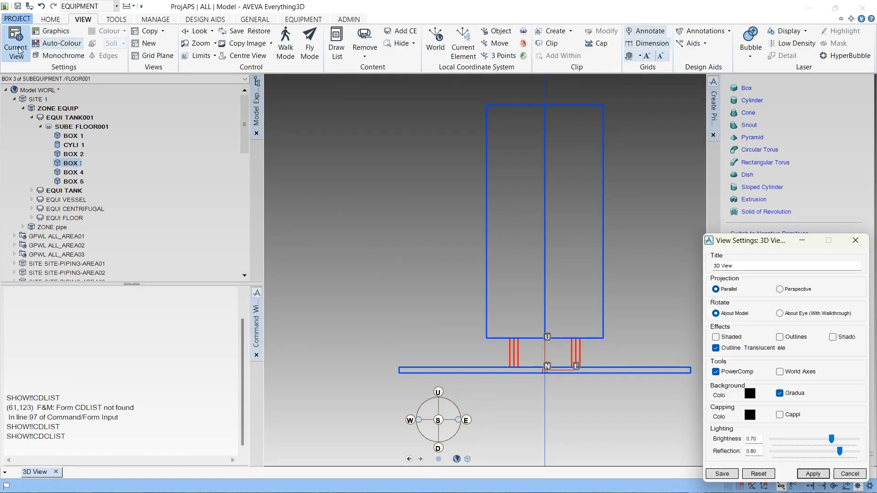
pyautogui.click(723, 338)
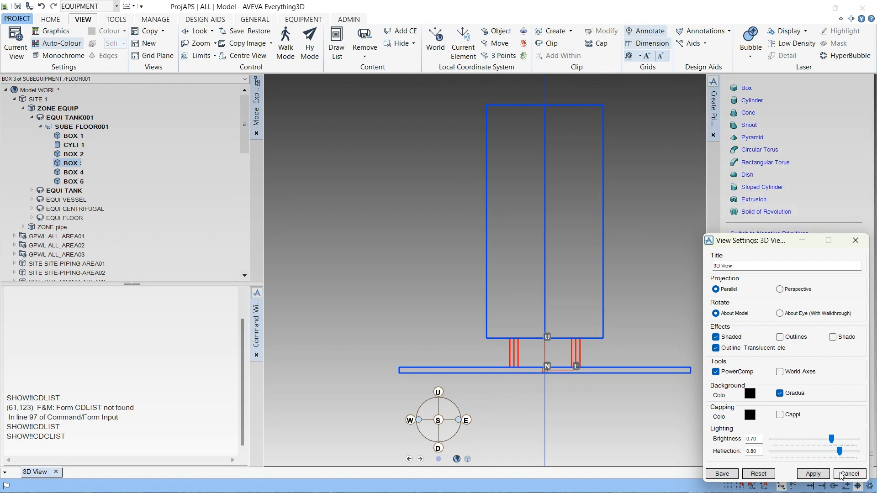
pyautogui.click(813, 475)
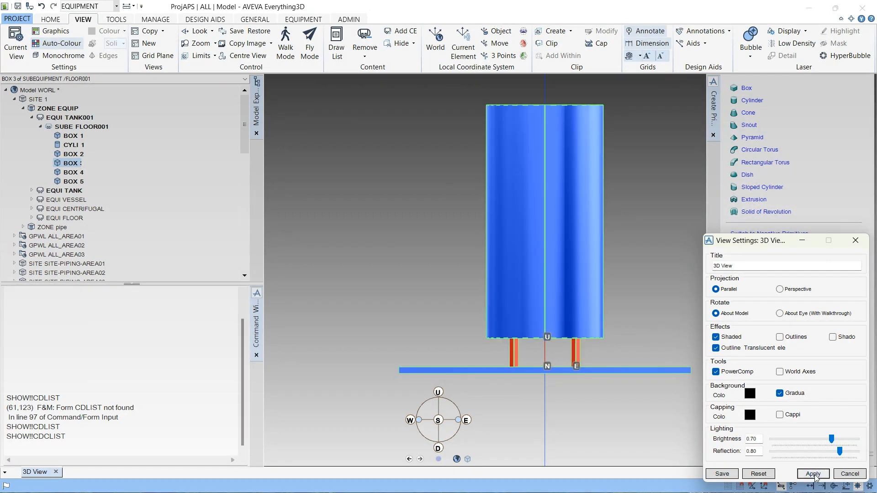
pyautogui.click(856, 240)
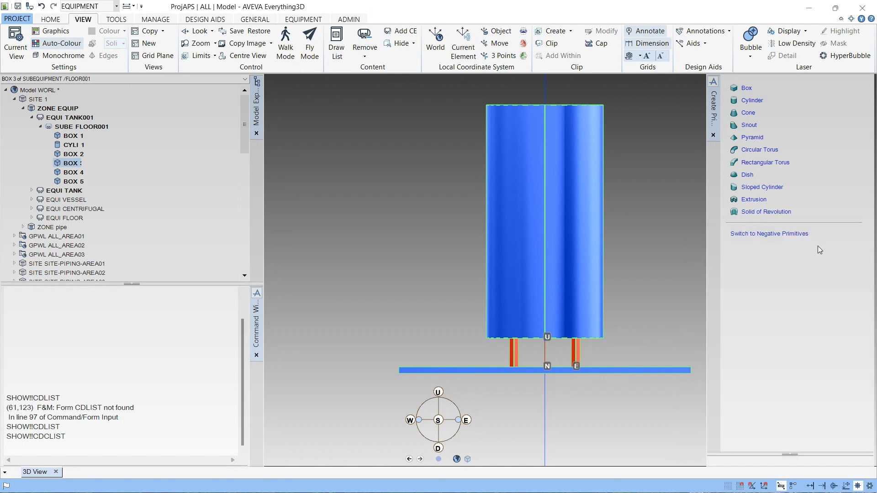
# - Orbit and zoom around the shaded tank and floor plate to inspect the model
pyautogui.click(570, 246)
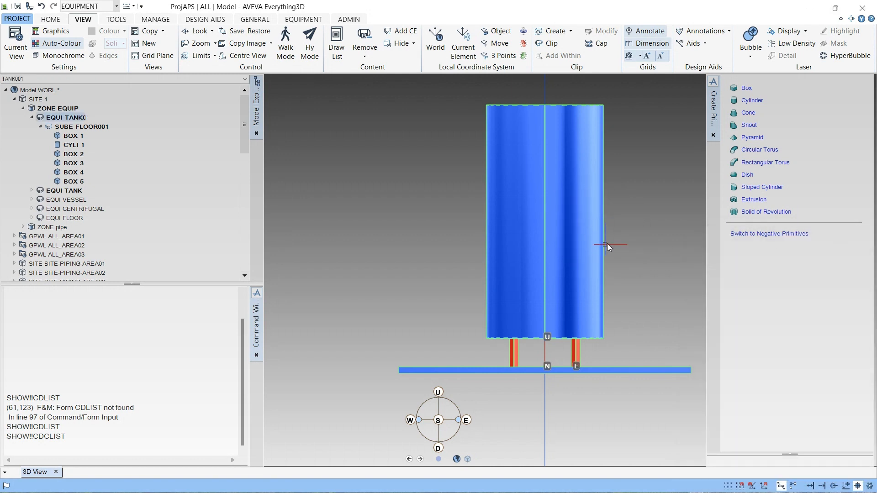
pyautogui.click(78, 127)
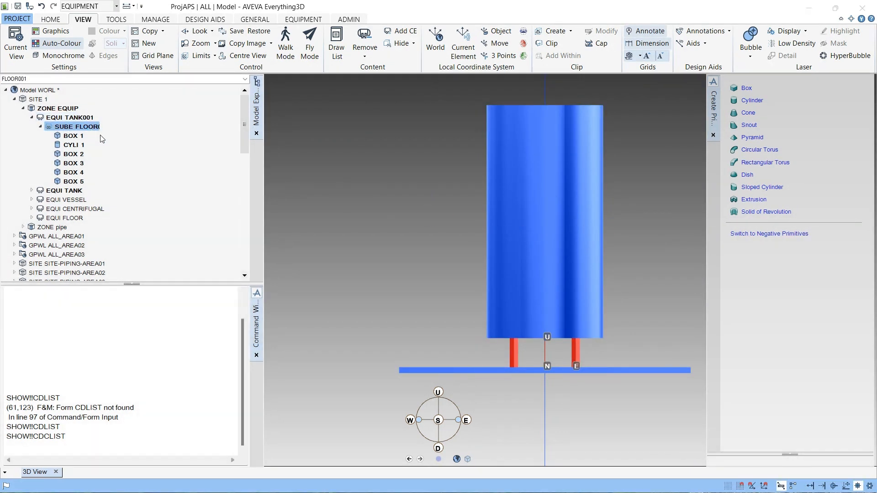
pyautogui.scroll(-3, 540, 233)
pyautogui.moveTo(545, 250); pyautogui.dragTo(525, 314, button='middle')
pyautogui.scroll(3, 525, 315)
pyautogui.scroll(2, 583, 289)
pyautogui.moveTo(585, 263); pyautogui.dragTo(563, 346, button='middle')
pyautogui.moveTo(603, 111); pyautogui.dragTo(483, 89, button='middle')
pyautogui.scroll(1, 622, 111)
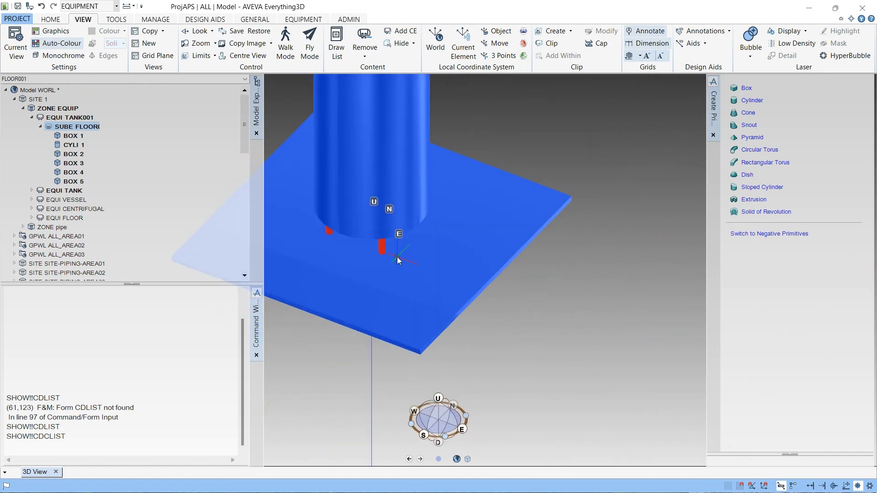
pyautogui.moveTo(397, 259); pyautogui.dragTo(471, 219, button='middle')
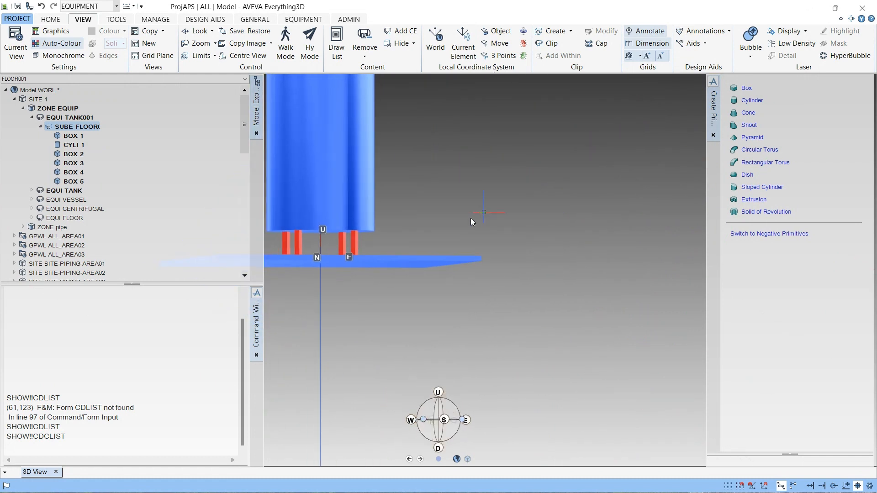
pyautogui.scroll(-4, 470, 219)
pyautogui.scroll(3, 379, 174)
pyautogui.moveTo(463, 174); pyautogui.dragTo(504, 236, button='middle')
pyautogui.moveTo(465, 194); pyautogui.dragTo(442, 270, button='middle')
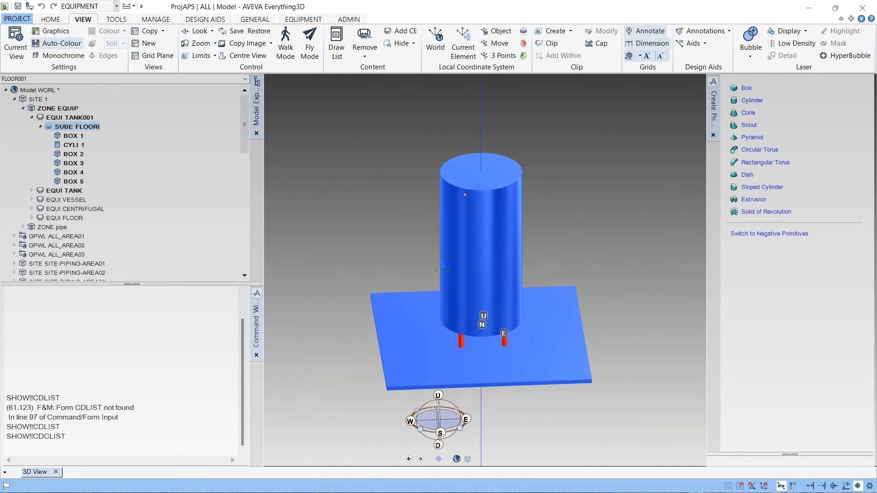
pyautogui.scroll(3, 498, 183)
# - Select cylinder CYLI 1 under FLOOR001 and open the Dish primitive parameters form
pyautogui.click(523, 147)
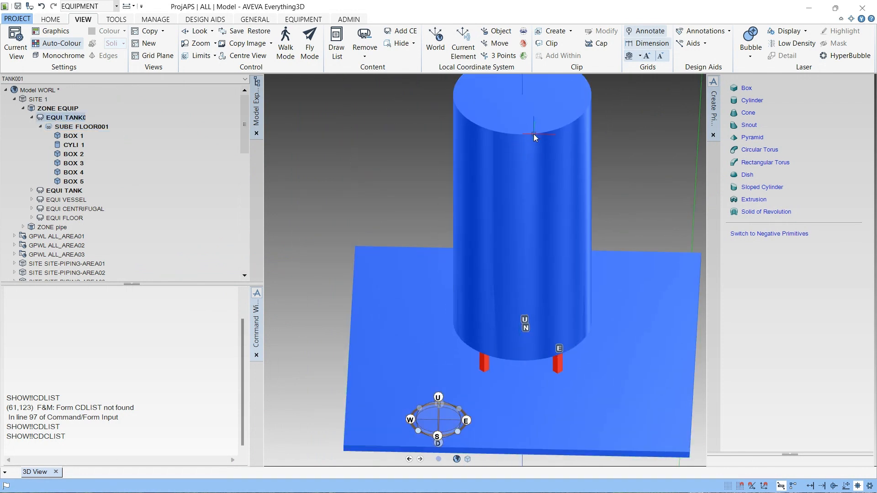
pyautogui.scroll(-2, 534, 134)
pyautogui.scroll(5, 530, 142)
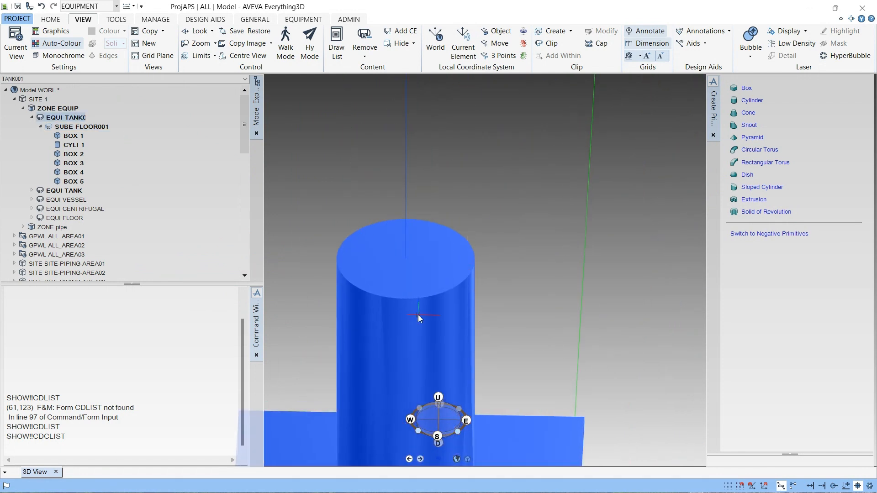
pyautogui.click(418, 314)
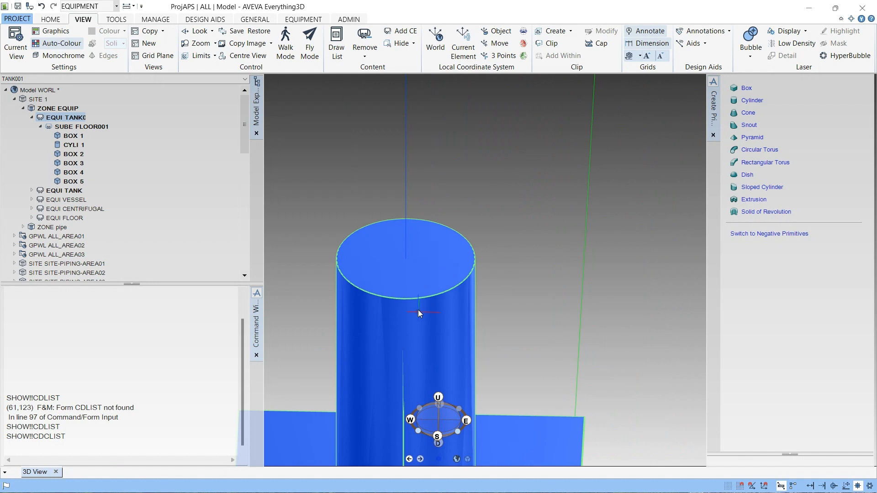
pyautogui.click(69, 143)
pyautogui.scroll(-1, 489, 188)
pyautogui.scroll(-2, 489, 188)
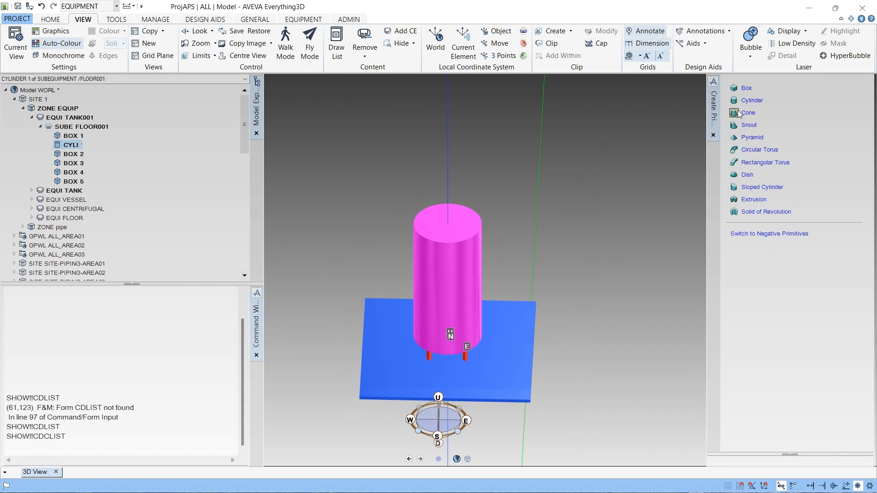
pyautogui.click(745, 175)
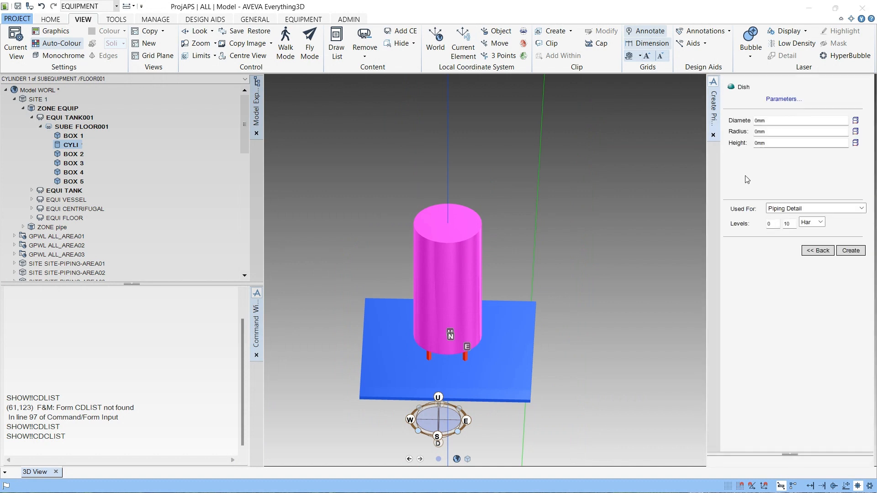
pyautogui.click(761, 120)
# - Query the current cylinder's diameter with the command Q DIA
pyautogui.click(35, 376)
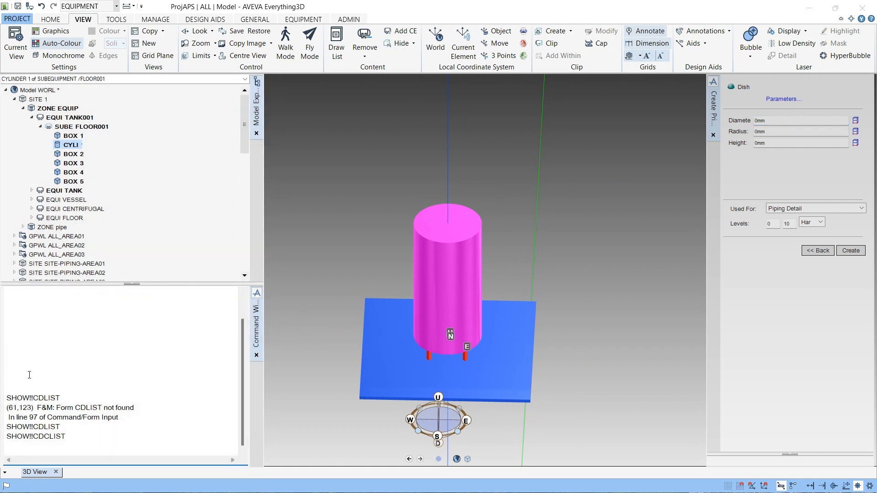
pyautogui.write('Q DIA')
pyautogui.press('Return')
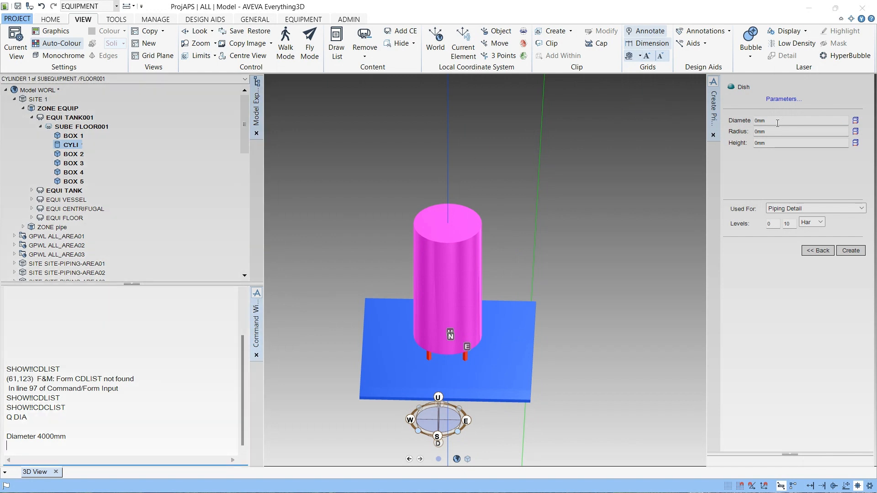
# - Set the dish diameter to 4000 mm
pyautogui.click(758, 121)
pyautogui.press('BackSpace')
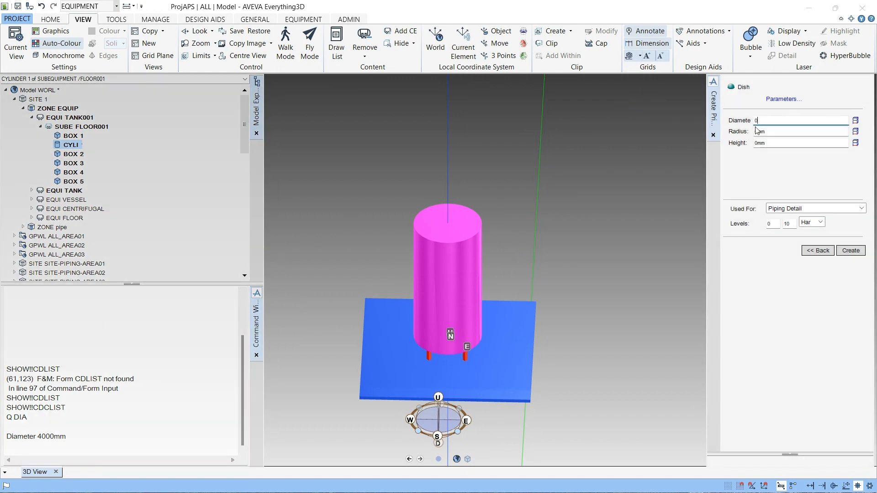
pyautogui.write('4000')
pyautogui.press('Tab')
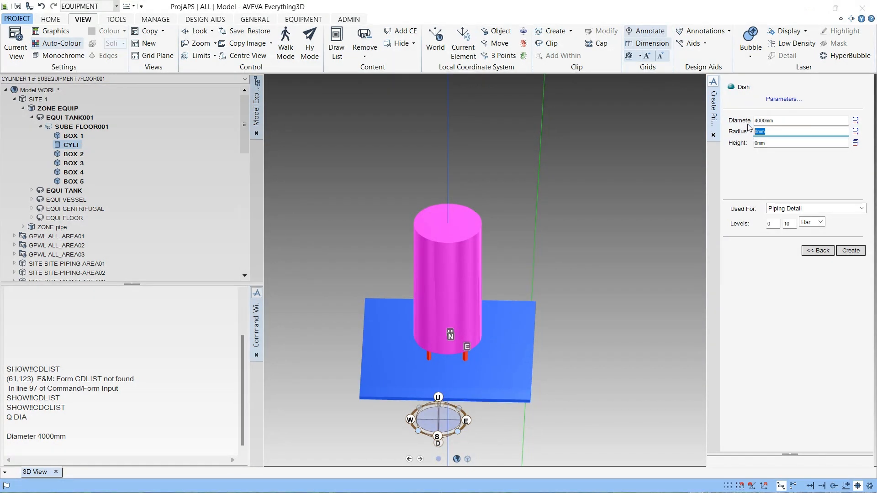
# - Open the dish parameters diagram to check what radius and height mean, then close it
pyautogui.click(784, 100)
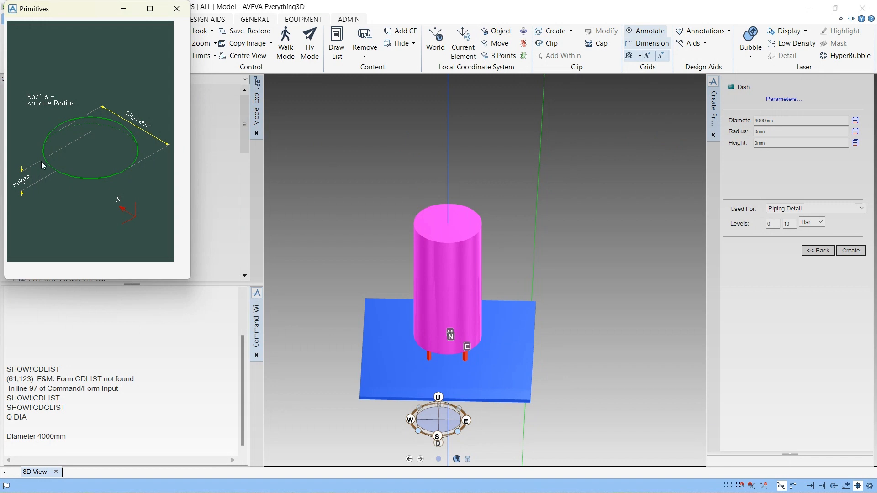
pyautogui.click(176, 8)
pyautogui.scroll(2, 506, 245)
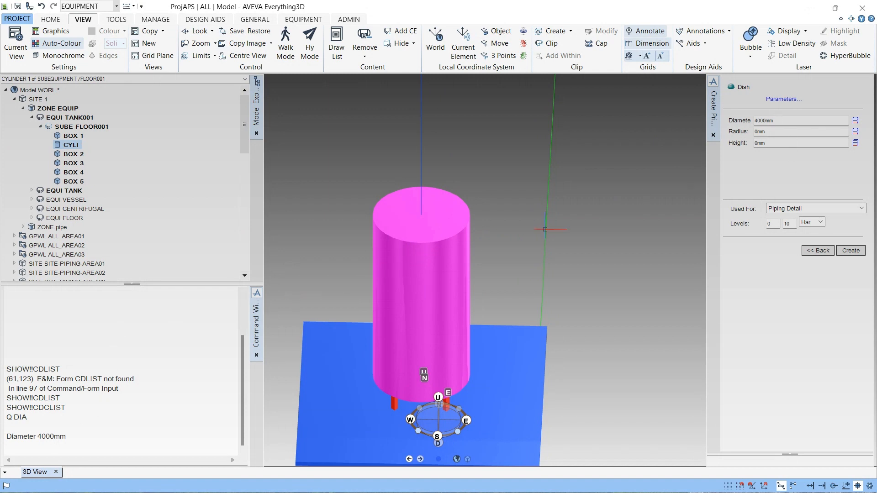
# - Calculate 4000 / 10 with a Q command in the command window
pyautogui.click(54, 446)
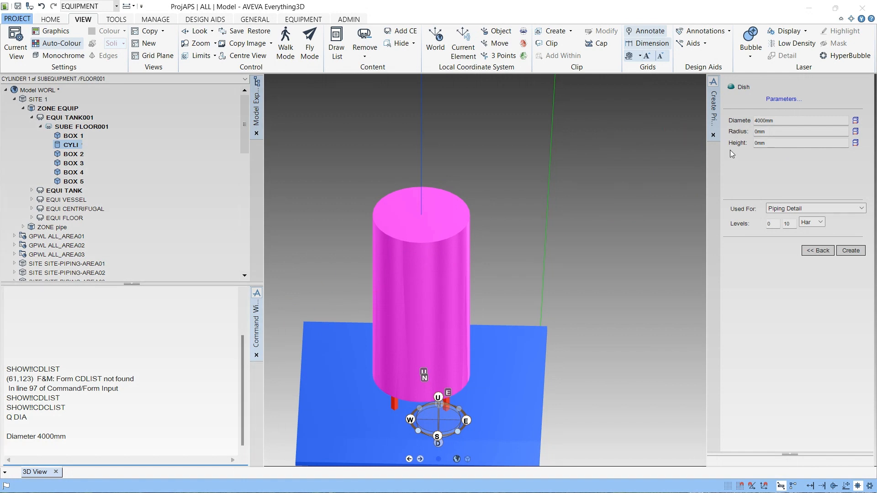
pyautogui.click(756, 133)
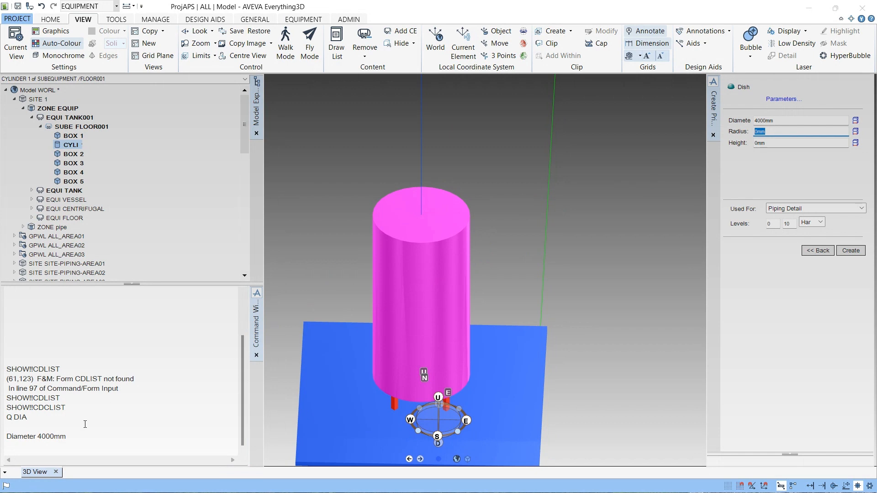
pyautogui.click(48, 445)
pyautogui.write('Q 4000 / 10')
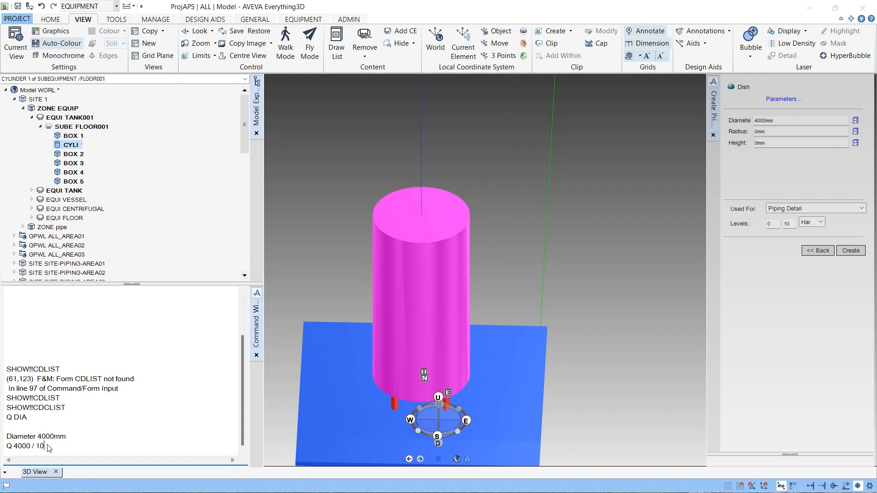
pyautogui.press('Return')
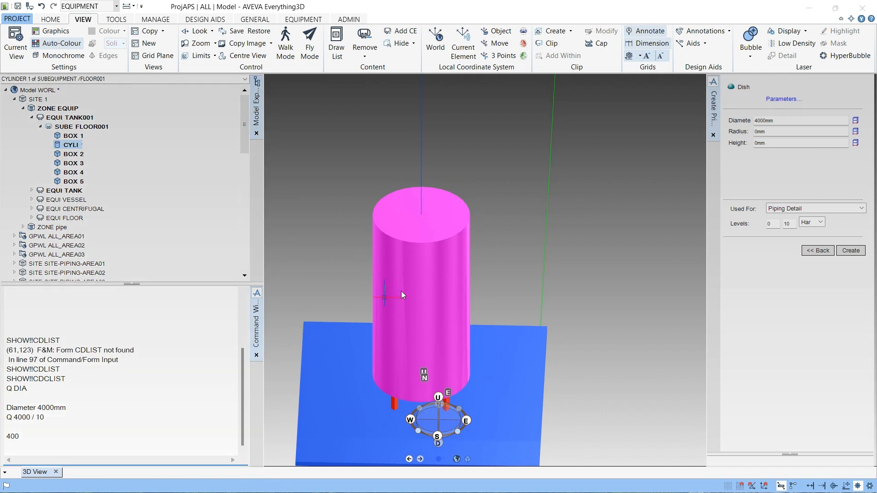
# - Set the dish radius to 400 mm and height to 300 mm, and create the dish
pyautogui.click(755, 132)
pyautogui.write('4')
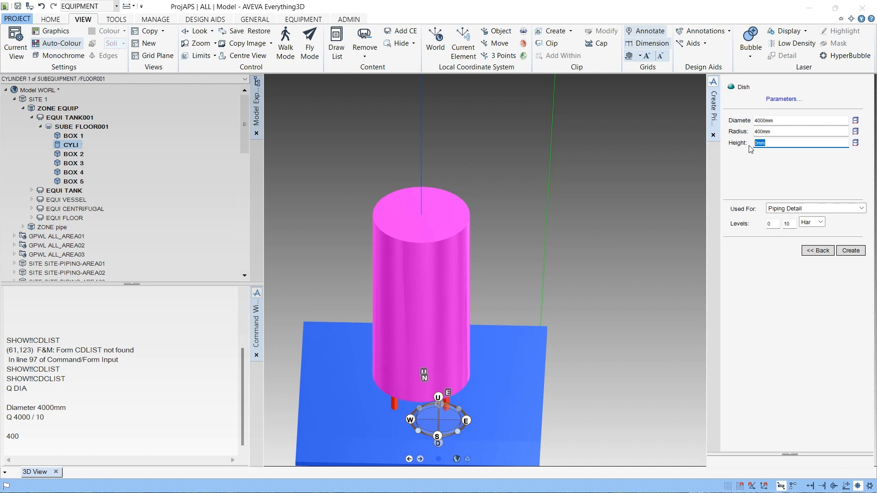
pyautogui.write('3')
pyautogui.write('00')
pyautogui.click(848, 250)
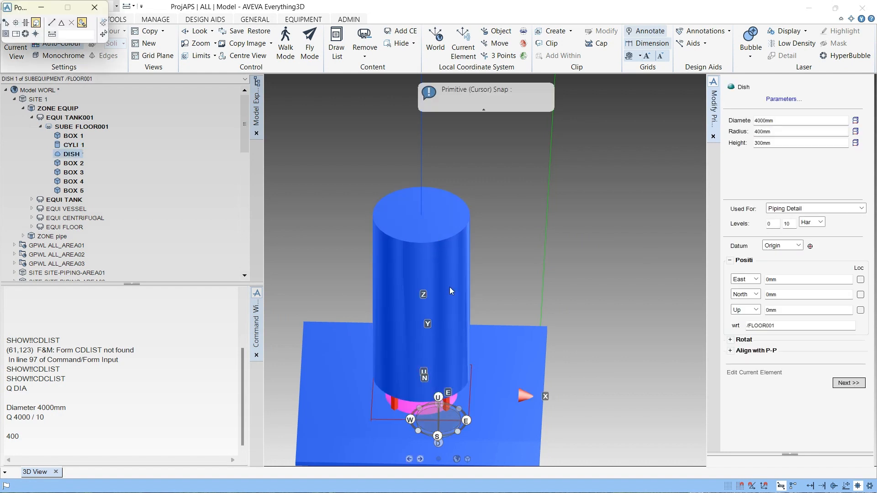
# - Snap the dish onto the top centre vertex of the cylinder
pyautogui.scroll(-2, 449, 306)
pyautogui.scroll(3, 445, 247)
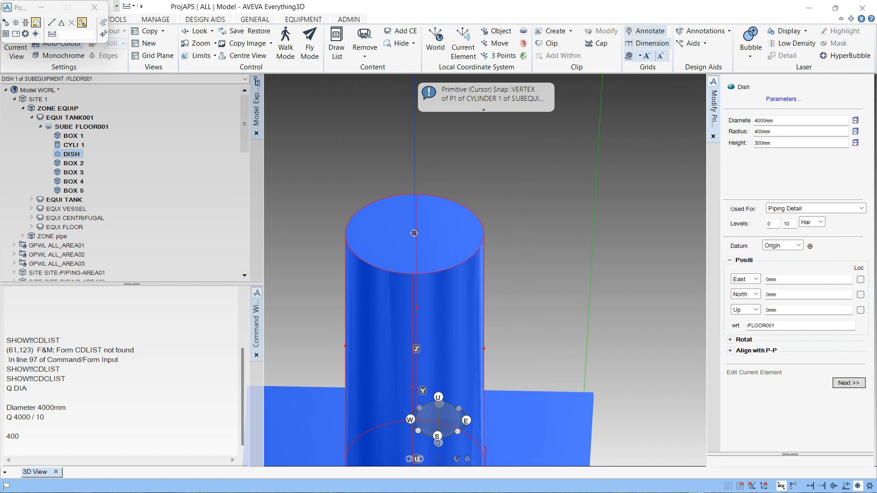
pyautogui.click(415, 233)
pyautogui.scroll(-3, 491, 235)
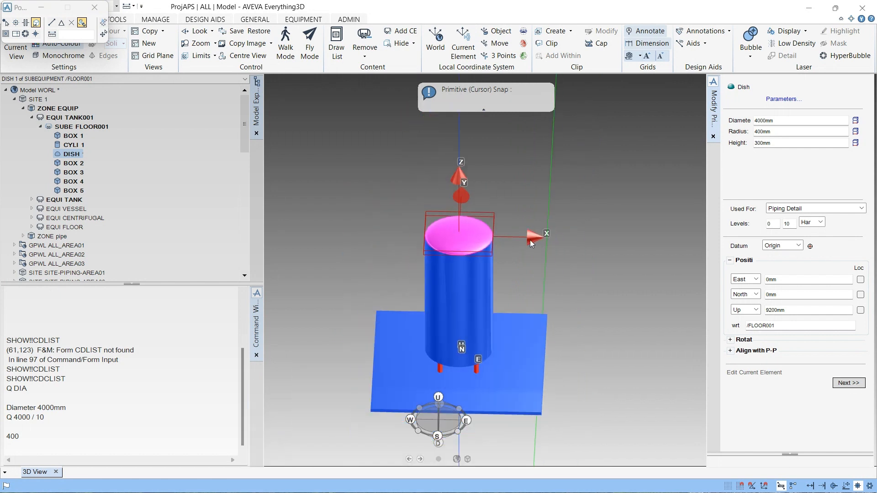
pyautogui.scroll(2, 477, 262)
pyautogui.scroll(2, 477, 263)
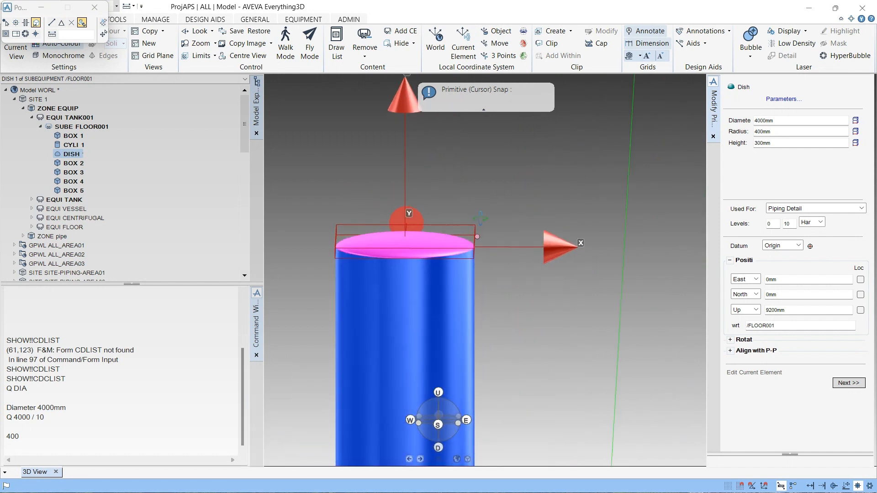
pyautogui.scroll(1, 486, 209)
pyautogui.scroll(1, 475, 234)
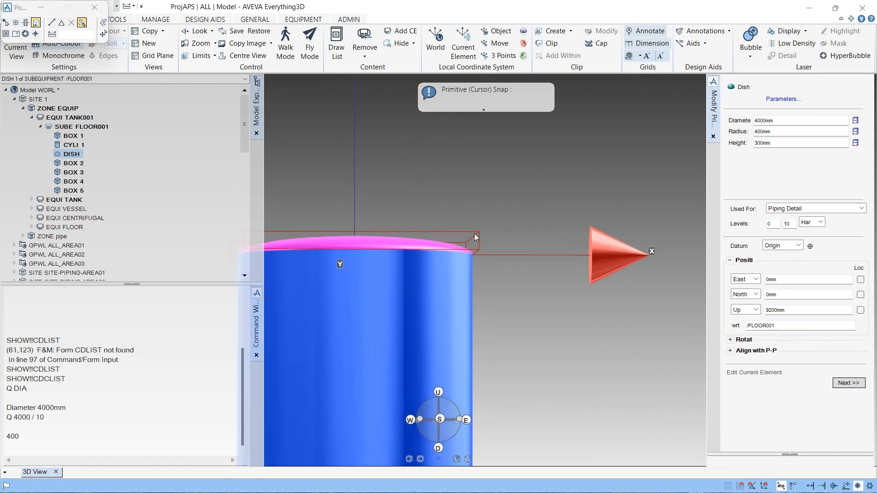
pyautogui.scroll(-1, 571, 214)
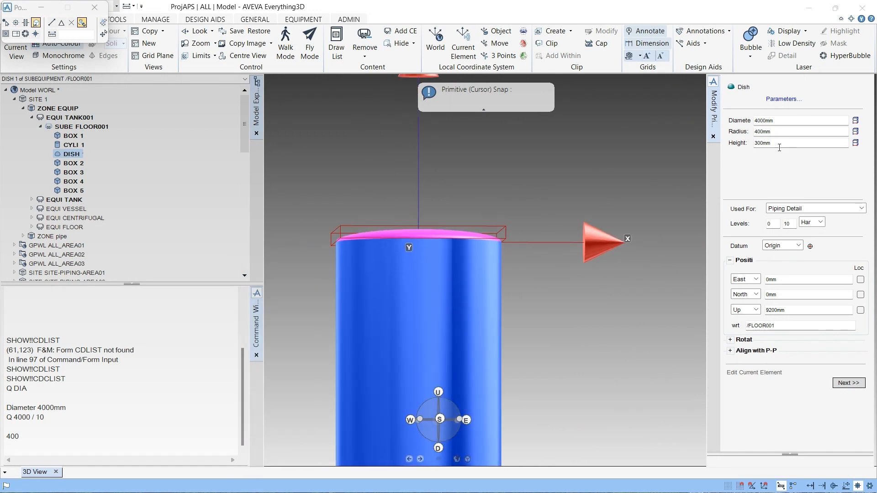
# - Set the dish height to 600 mm and finish positioning
pyautogui.moveTo(847, 145); pyautogui.dragTo(749, 147)
pyautogui.write('500')
pyautogui.click(850, 383)
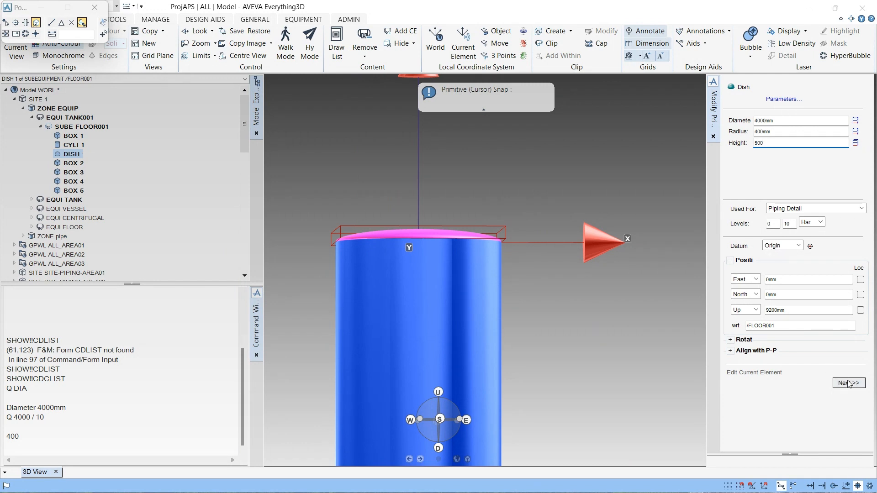
# - Orbit around the domed tank to inspect it and collapse FLOOR001 in the model tree
pyautogui.scroll(-1, 434, 229)
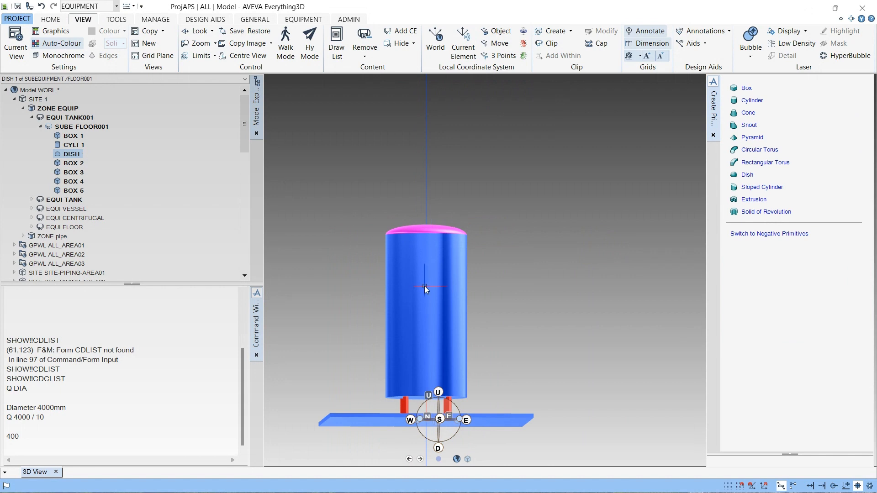
pyautogui.scroll(2, 424, 286)
pyautogui.scroll(-2, 425, 188)
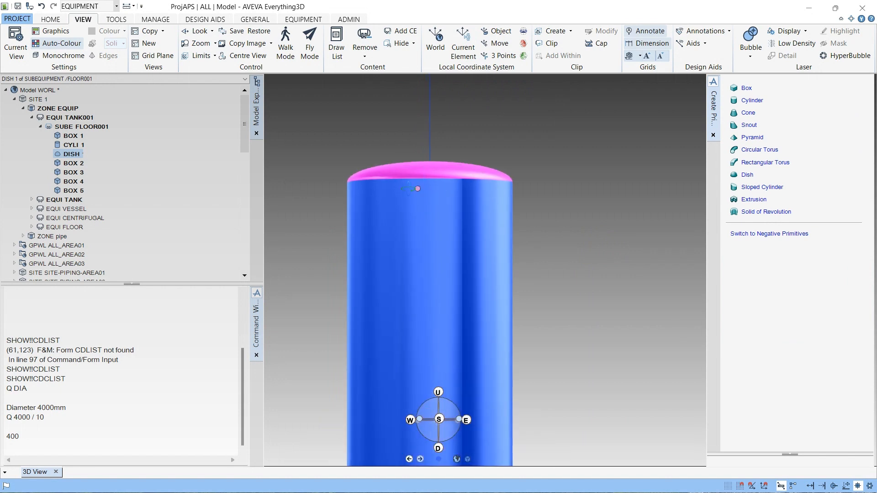
pyautogui.moveTo(435, 185); pyautogui.dragTo(254, 229, button='middle')
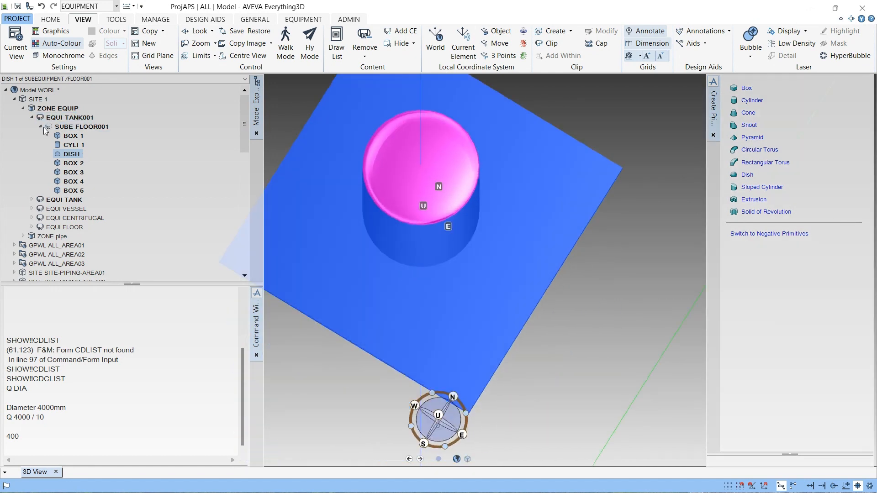
pyautogui.click(40, 126)
pyautogui.click(73, 127)
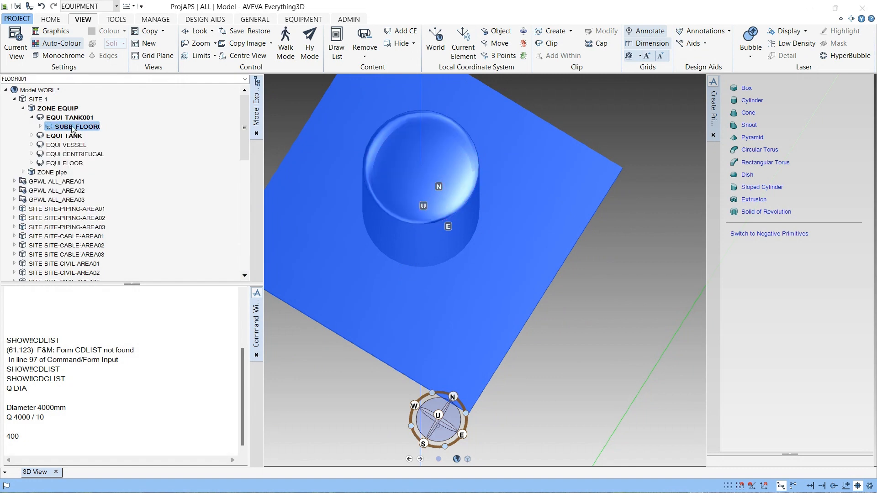
pyautogui.click(48, 21)
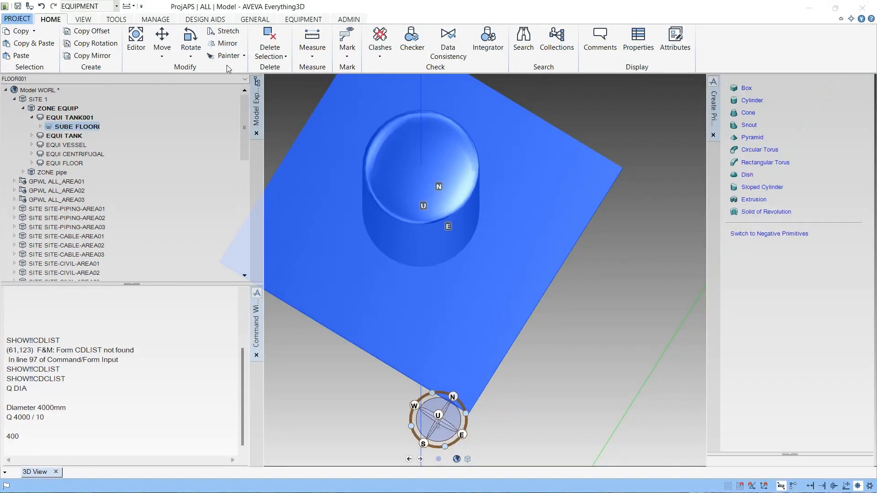
pyautogui.click(84, 20)
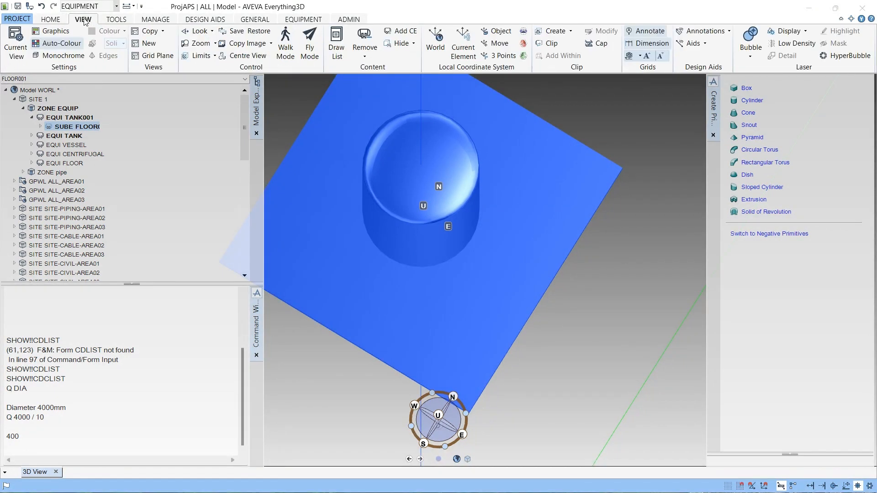
pyautogui.click(52, 21)
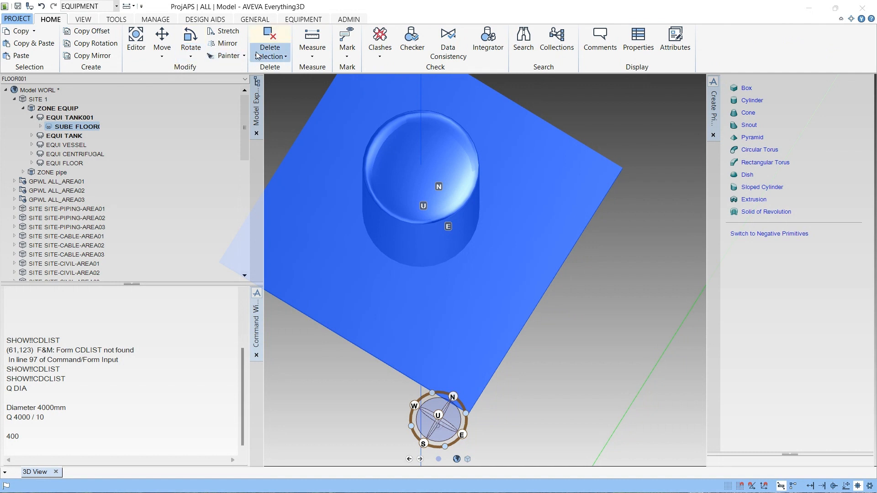
pyautogui.click(79, 21)
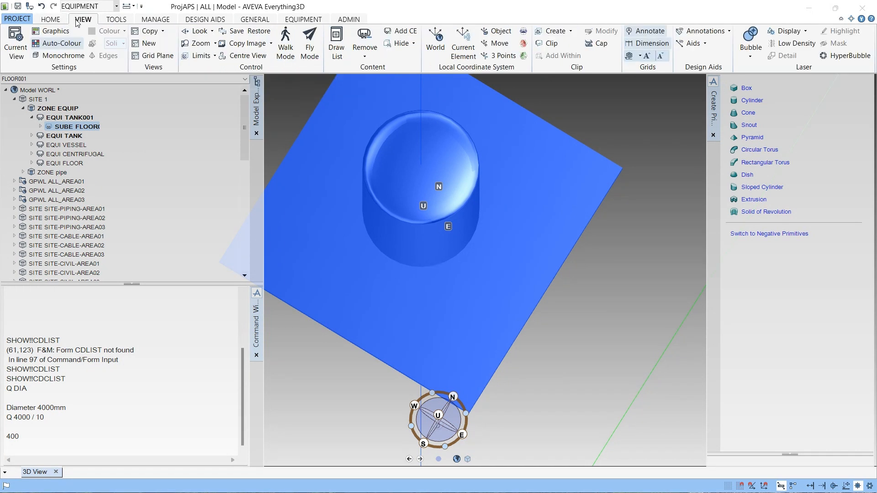
pyautogui.click(116, 20)
pyautogui.scroll(-4, 165, 21)
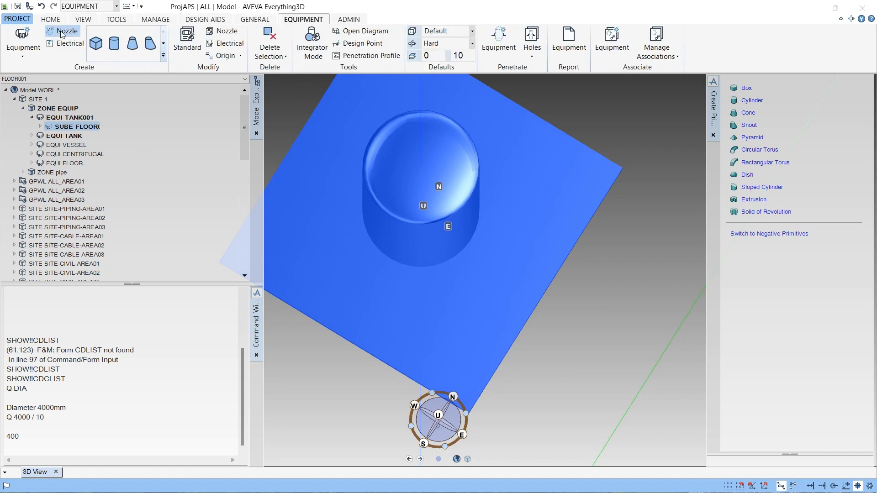
# - Create a new sub-equipment under TANK001 and try naming it NOZZLE
pyautogui.click(22, 52)
pyautogui.click(25, 81)
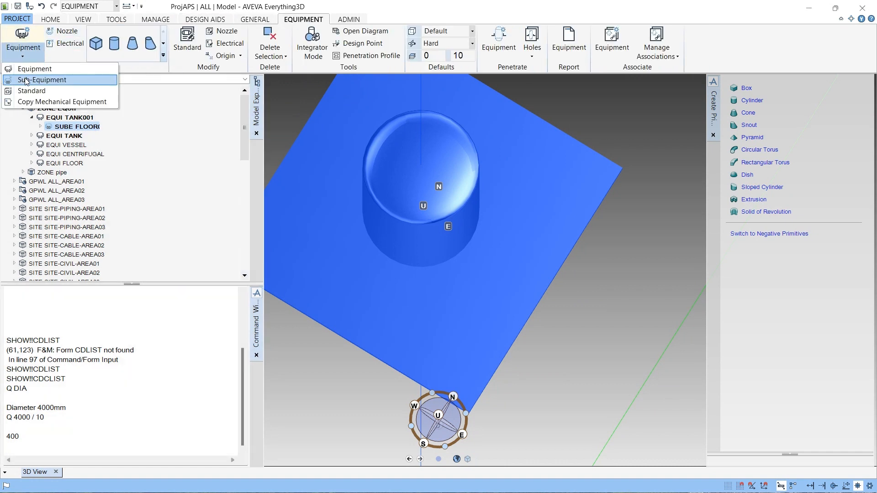
pyautogui.moveTo(160, 59); pyautogui.dragTo(121, 64)
pyautogui.write('NOZZLE')
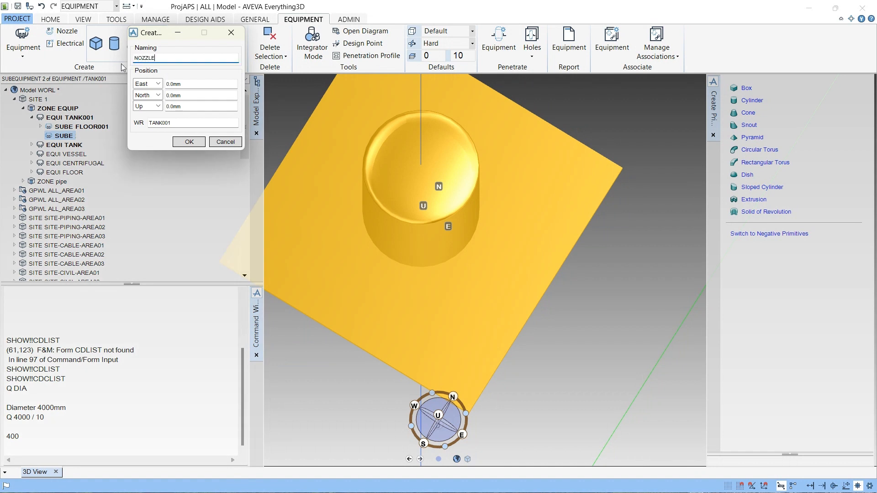
pyautogui.click(190, 142)
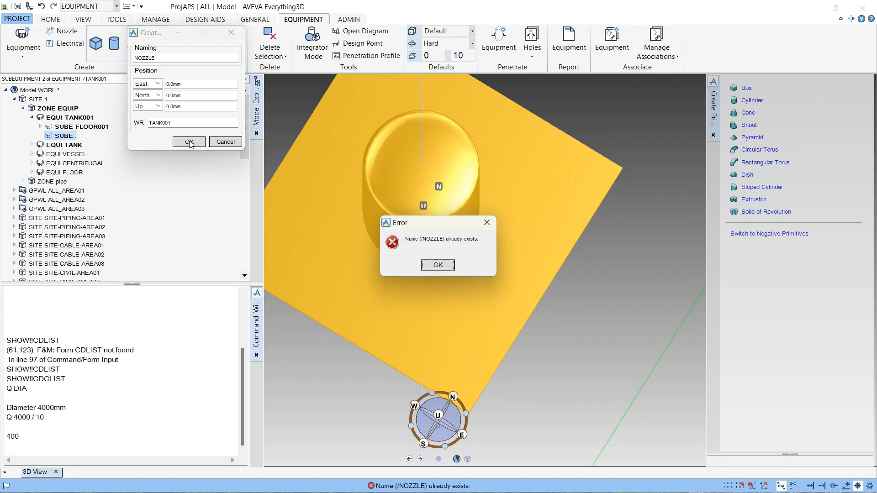
pyautogui.press('Return')
# - Rename the new sub-equipment NOZZLE001 and confirm it
pyautogui.moveTo(160, 60); pyautogui.dragTo(126, 59)
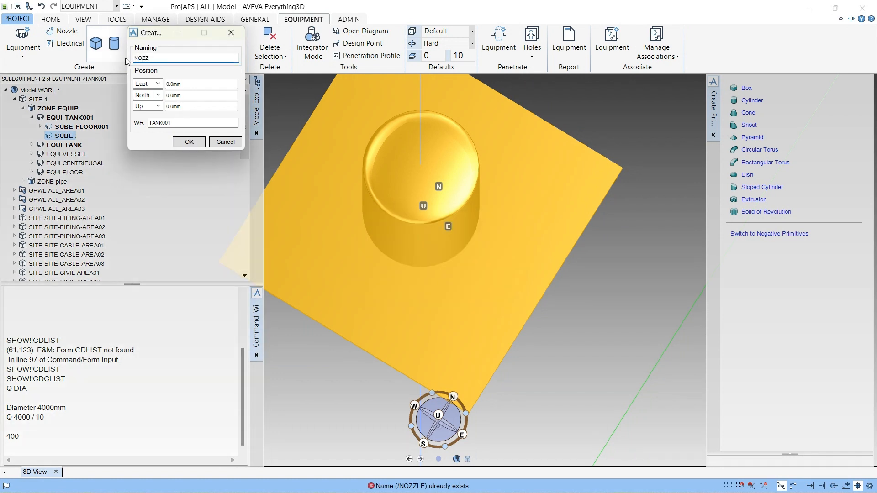
pyautogui.write('NOZZLE1')
pyautogui.press('BackSpace')
pyautogui.write('001')
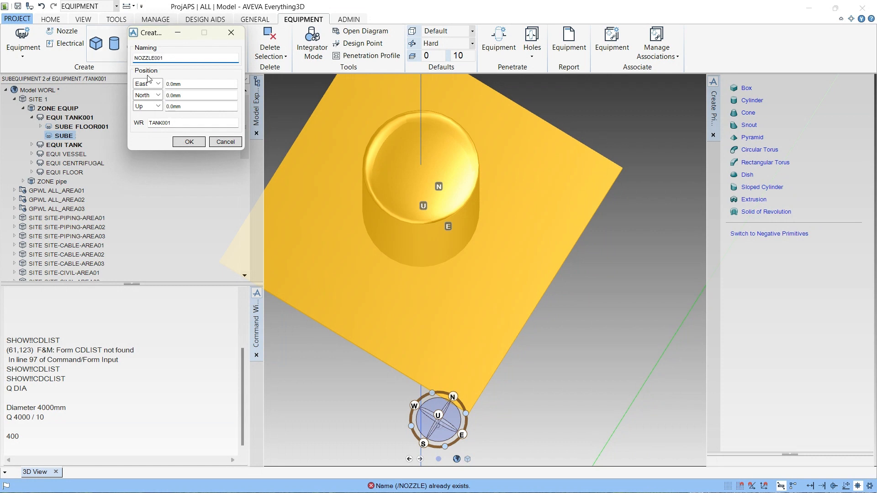
pyautogui.click(189, 140)
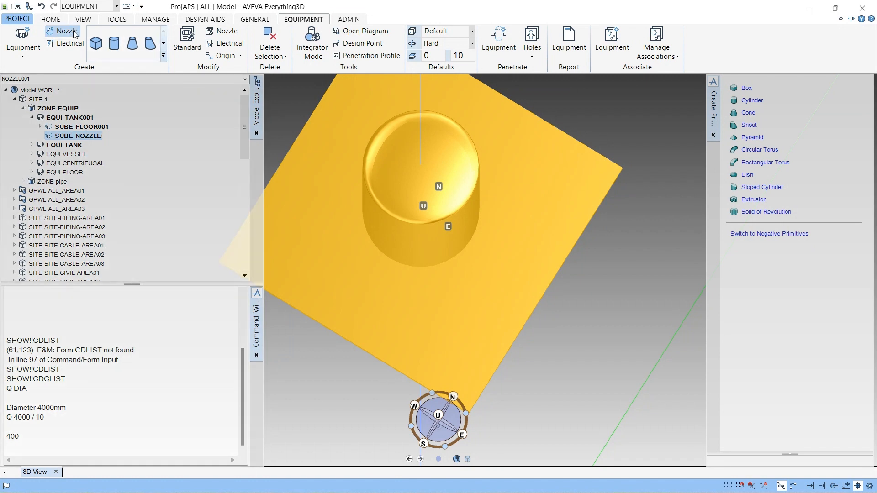
# - Start a new nozzle named MANHOLE H1 and set its specification to ANSI-NOZZLES
pyautogui.click(74, 33)
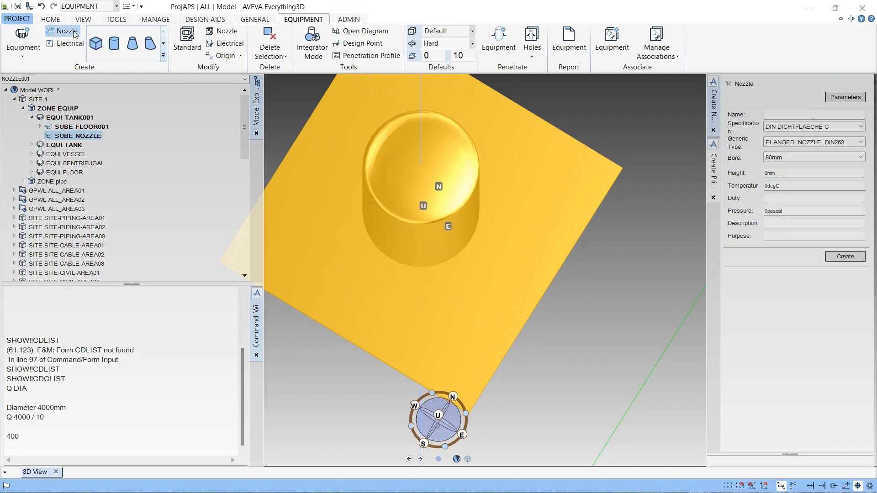
pyautogui.click(795, 115)
pyautogui.write('N')
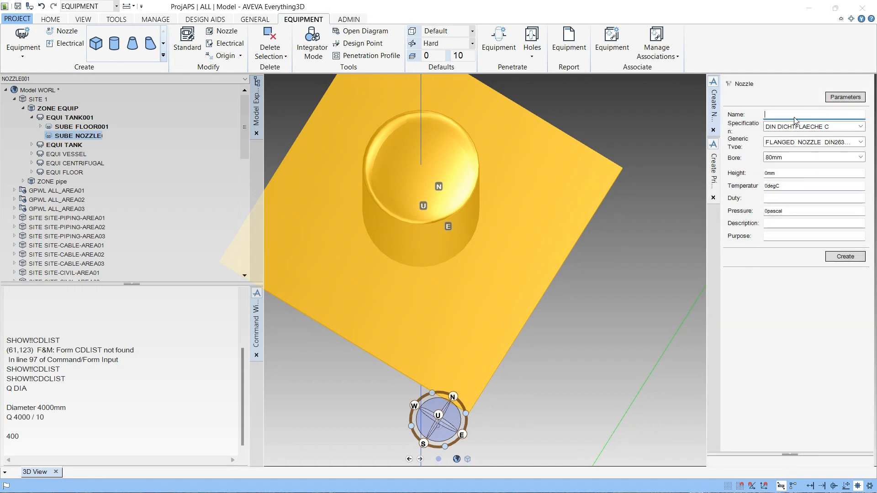
pyautogui.write('MA')
pyautogui.write('HOLE H1')
pyautogui.click(825, 128)
pyautogui.click(828, 144)
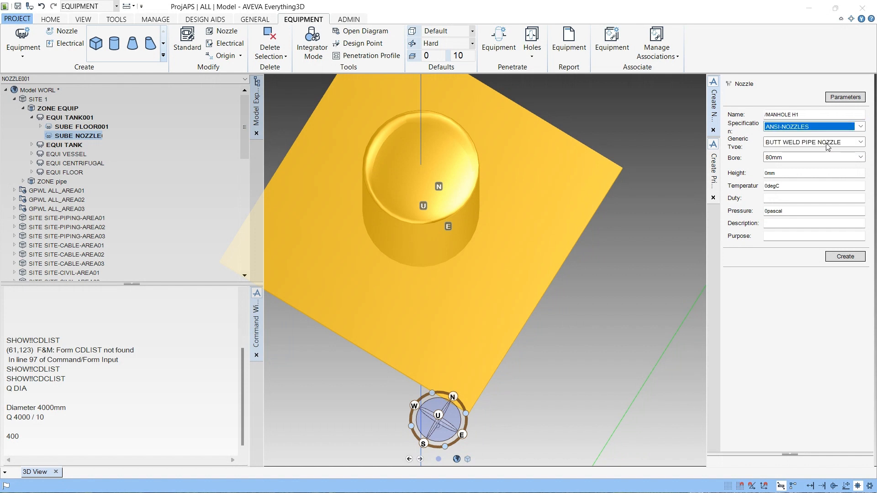
# - Set the generic type to ANSI B2 1 SCRD MALE NOZZLE and the bore to 100mm
pyautogui.click(861, 142)
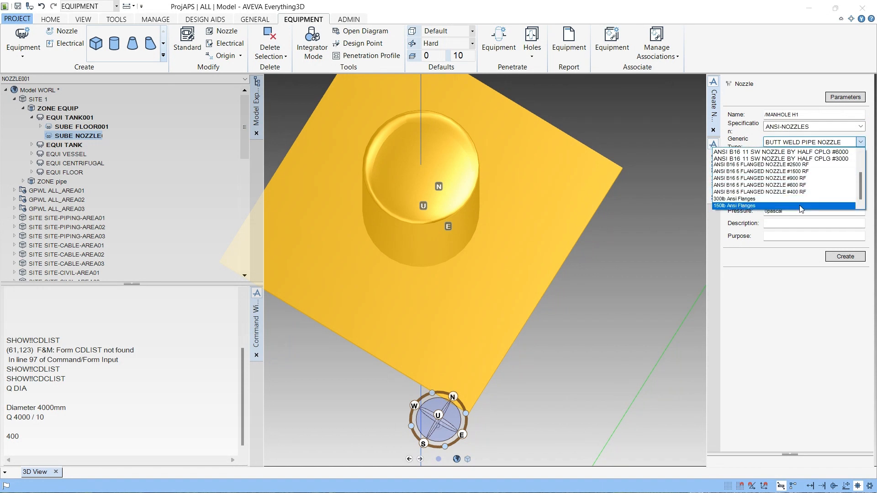
pyautogui.scroll(2, 778, 199)
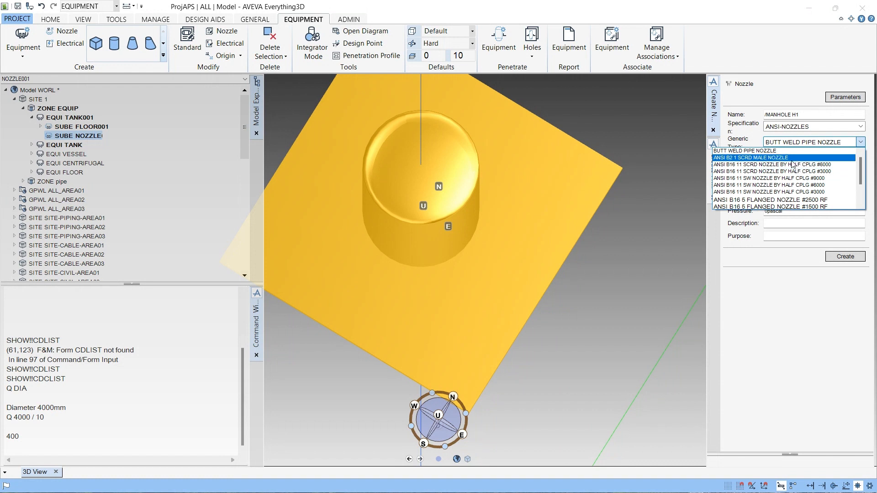
pyautogui.click(792, 159)
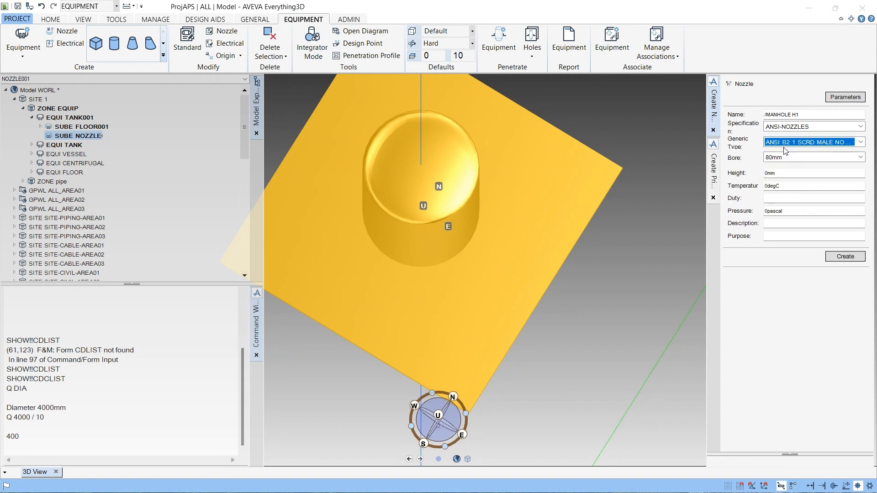
pyautogui.click(822, 158)
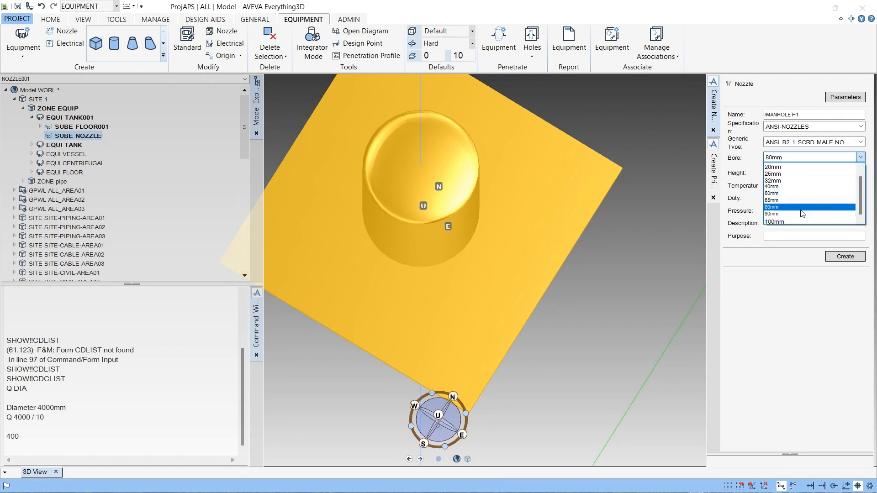
pyautogui.click(795, 222)
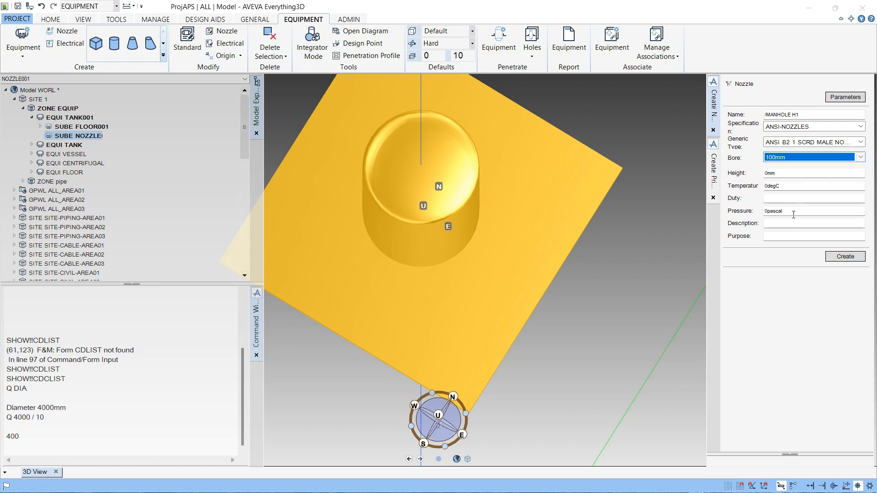
# - Set the nozzle's generic type to 300lb Ansi Flanges and its bore to 400mm
pyautogui.click(840, 143)
pyautogui.scroll(-3, 799, 204)
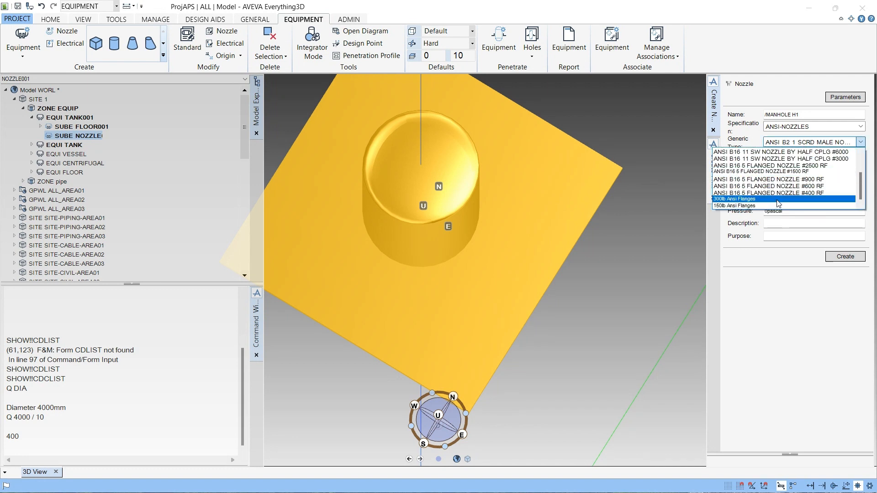
pyautogui.scroll(1, 798, 179)
pyautogui.scroll(3, 798, 179)
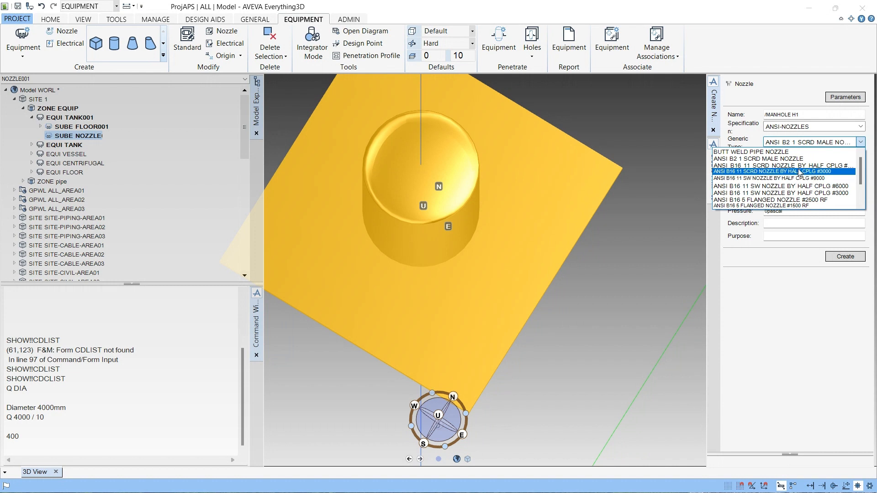
pyautogui.scroll(-5, 795, 195)
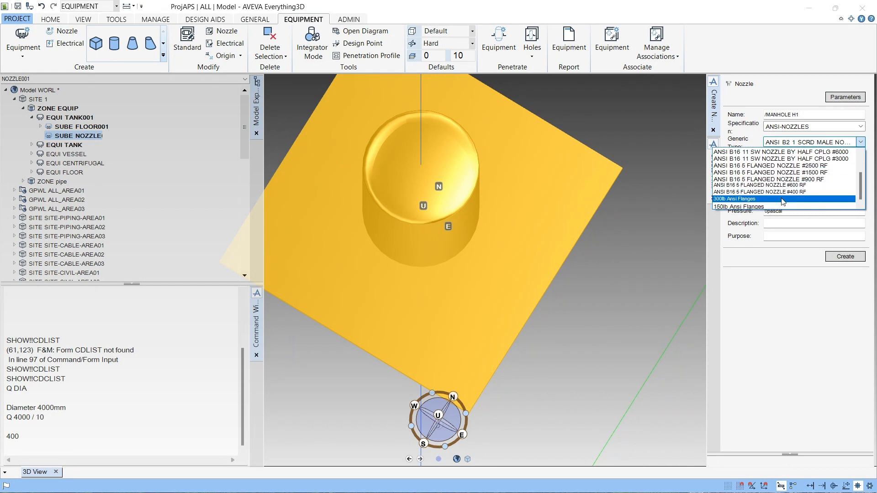
pyautogui.click(793, 199)
pyautogui.click(810, 160)
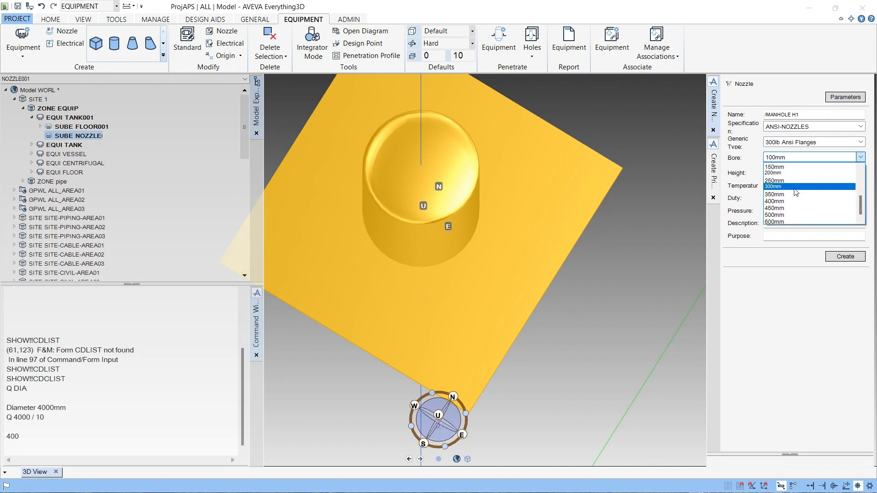
pyautogui.click(783, 221)
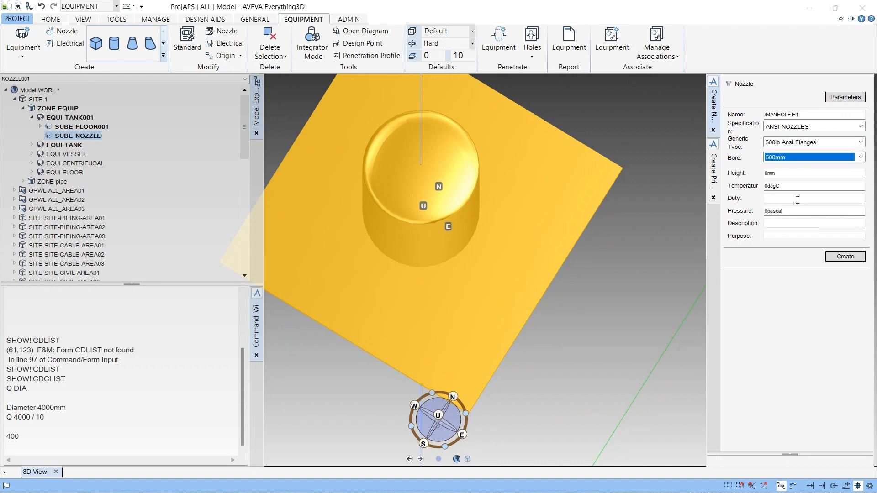
pyautogui.click(793, 158)
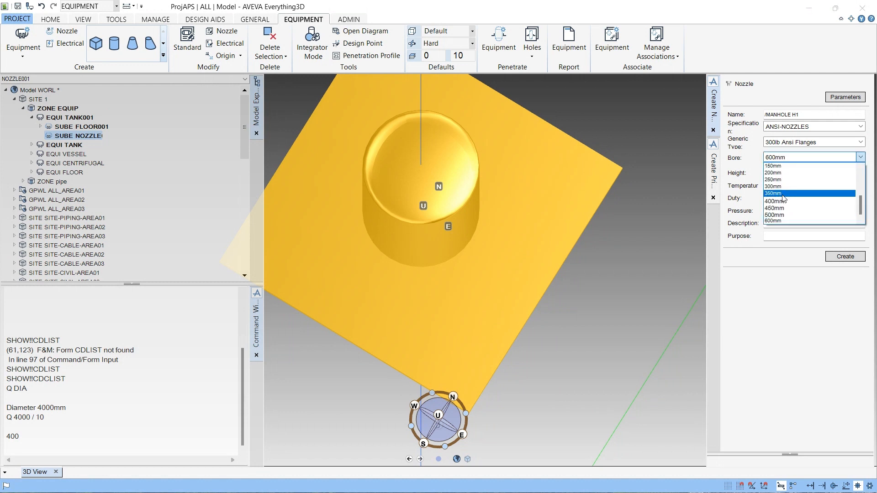
pyautogui.click(783, 201)
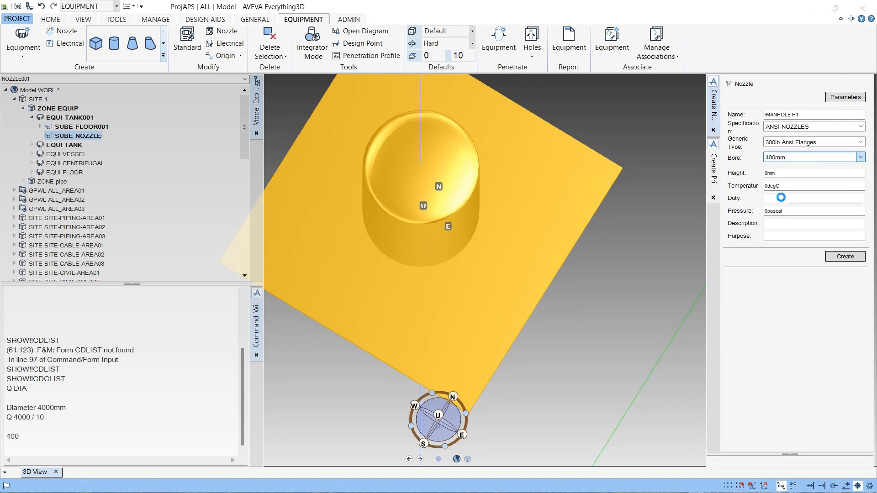
# - Set the nozzle height to 2000 mm
pyautogui.click(791, 173)
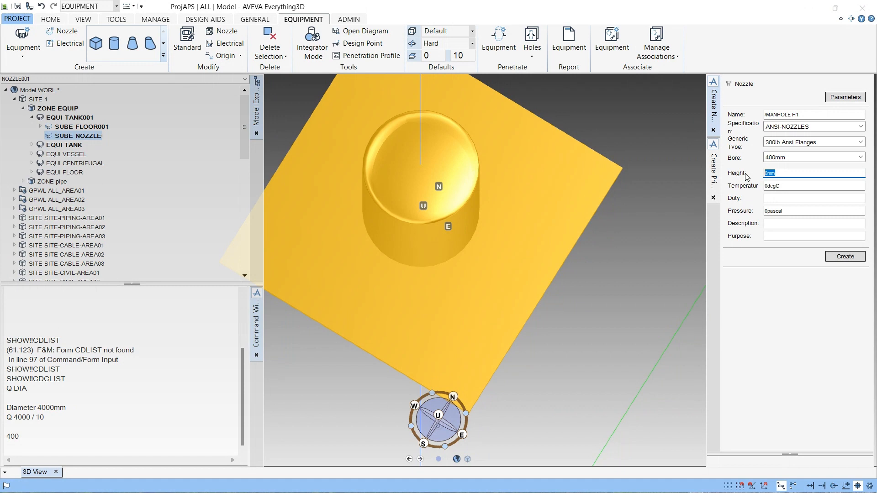
pyautogui.write('2000')
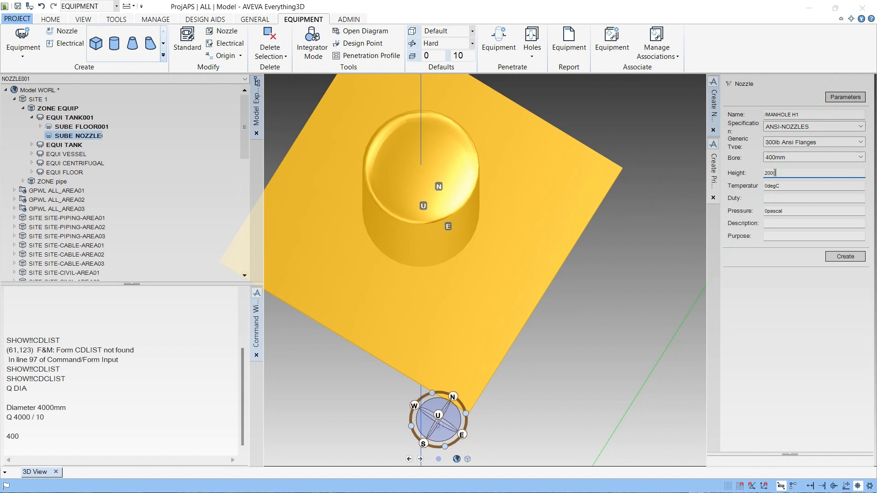
# - Create the MANHOLE H1 nozzle with the entered parameters
pyautogui.moveTo(461, 206); pyautogui.dragTo(467, 127, button='middle')
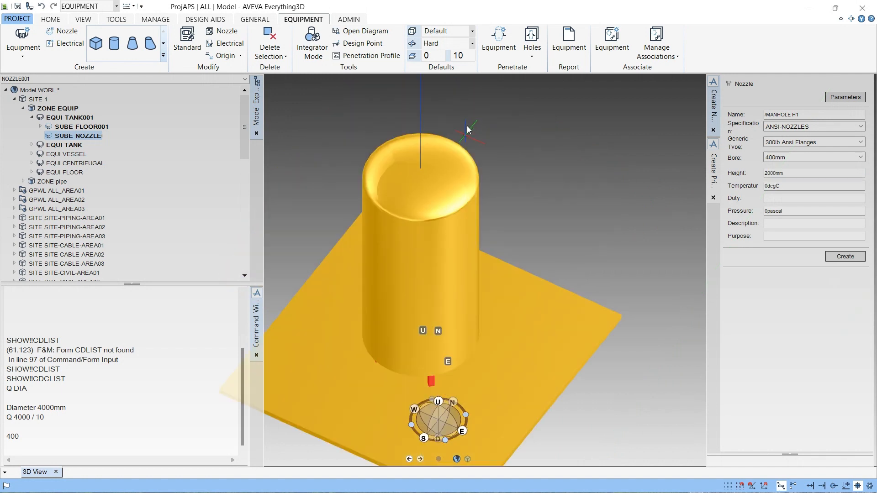
pyautogui.scroll(2, 457, 270)
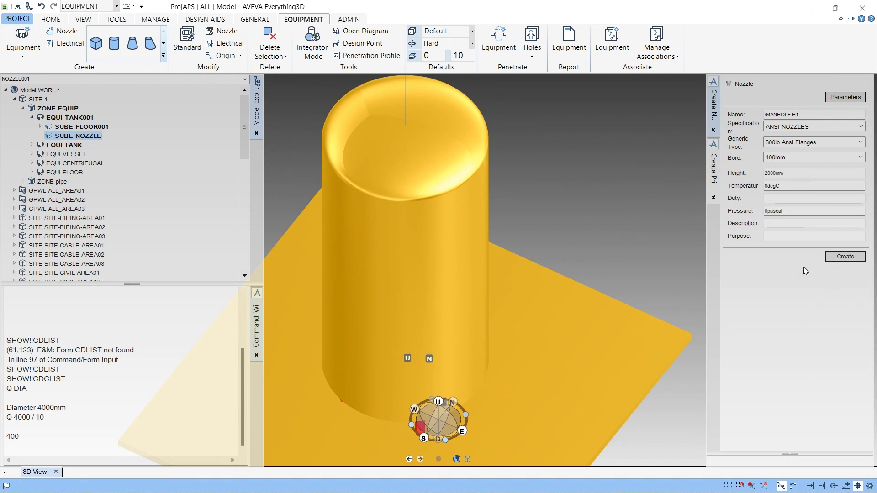
pyautogui.click(841, 258)
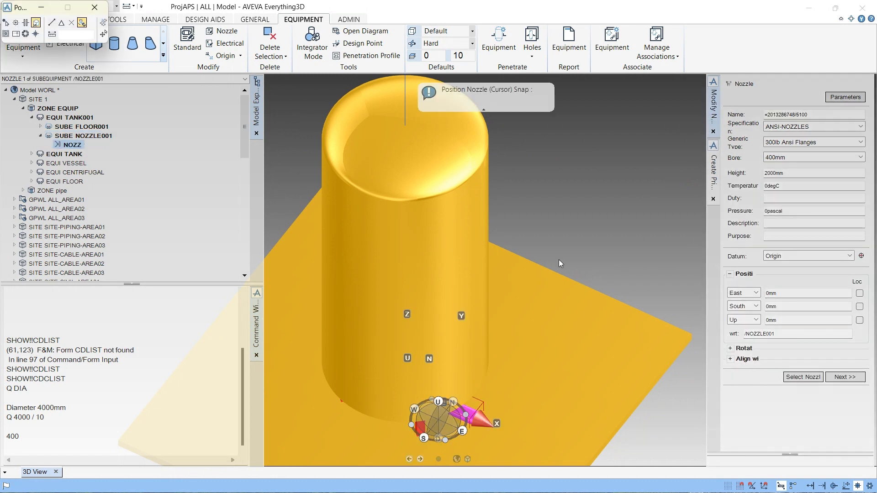
# - Position the nozzle by snapping to a point on the tank cylinder's side wall
pyautogui.scroll(-2, 559, 257)
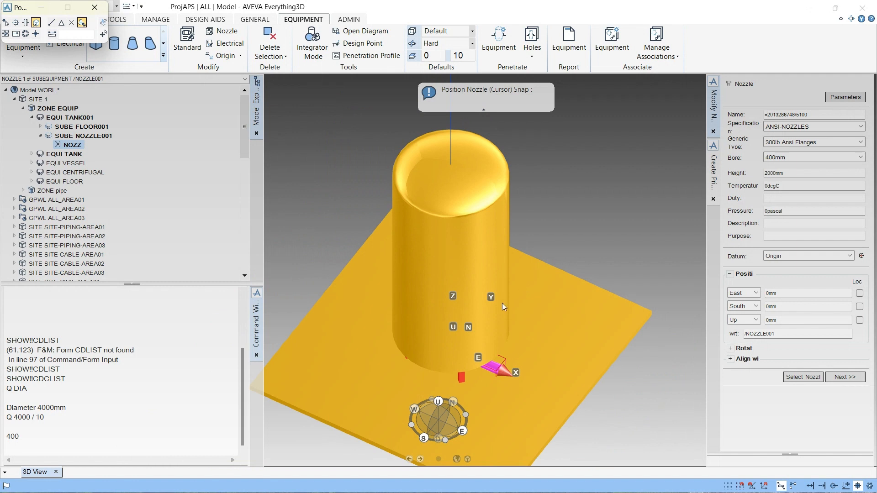
pyautogui.scroll(2, 502, 303)
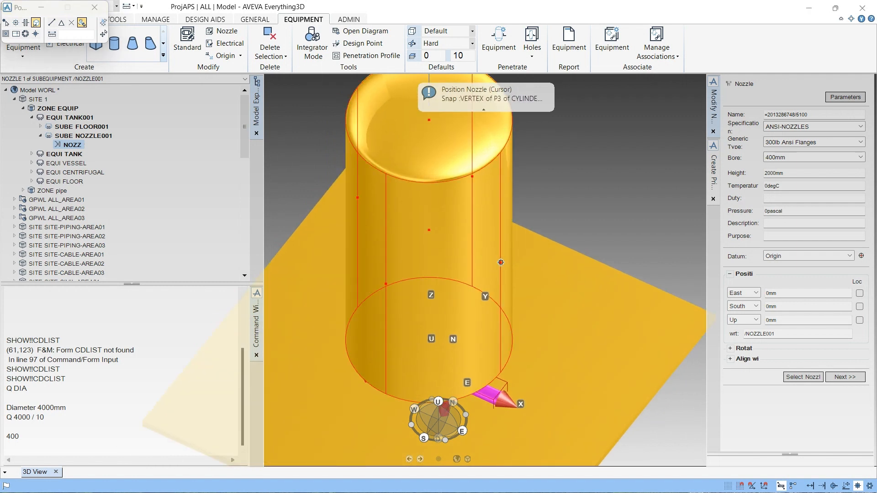
pyautogui.click(501, 262)
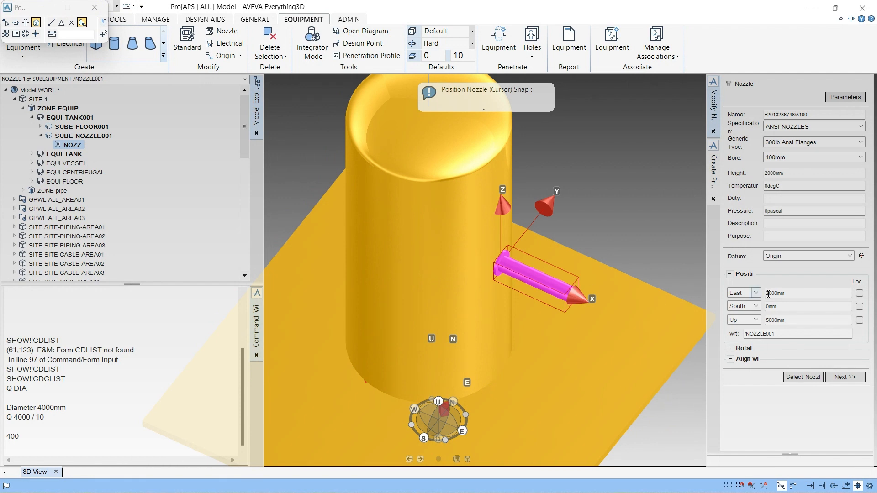
# - Rotate the nozzle 90 degrees about Z and finish its placement
pyautogui.click(731, 350)
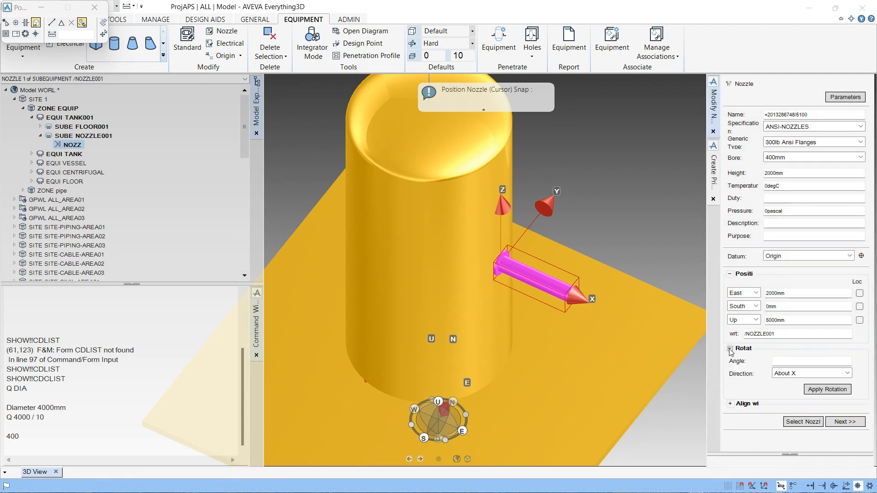
pyautogui.click(794, 365)
pyautogui.write('90')
pyautogui.click(795, 376)
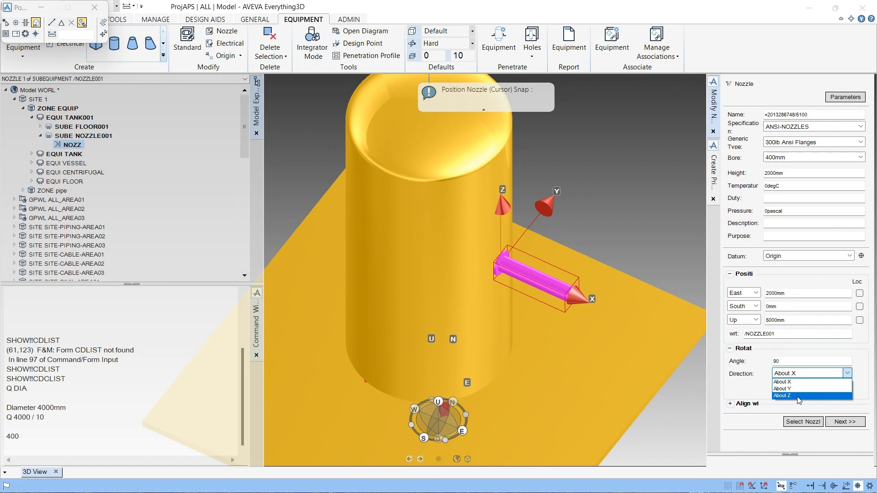
pyautogui.click(798, 396)
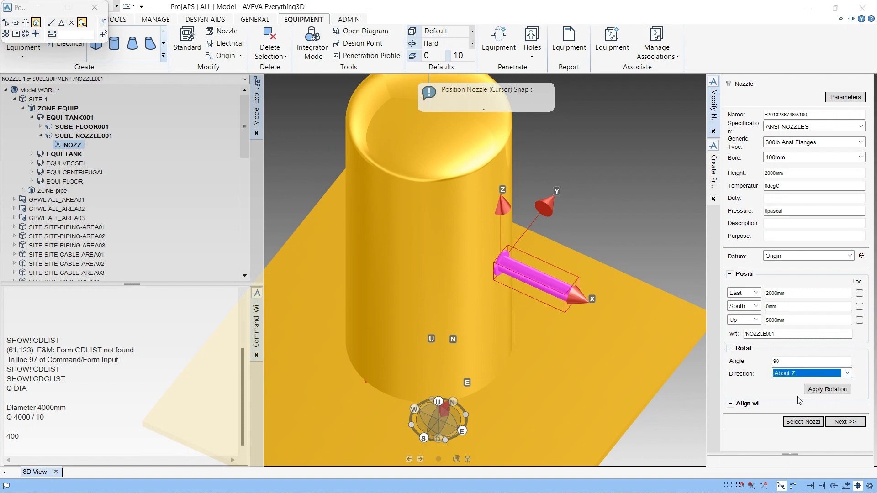
pyautogui.click(827, 391)
pyautogui.click(826, 393)
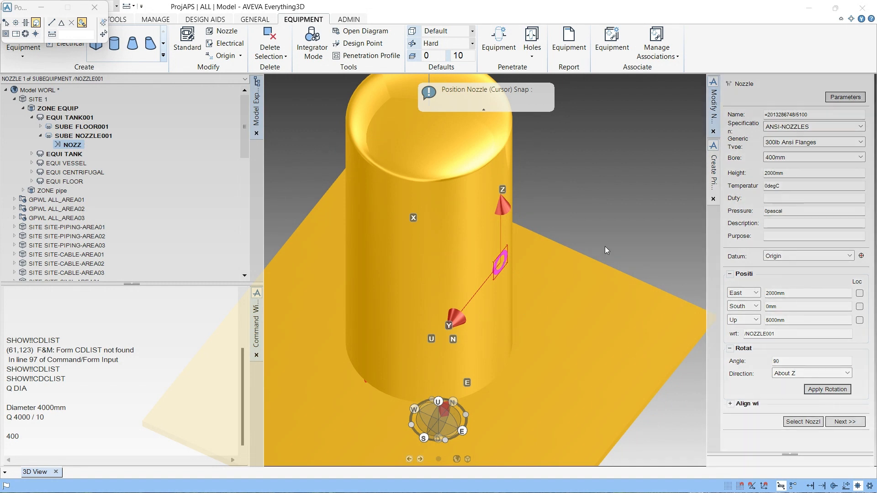
pyautogui.click(845, 422)
# - Move the nozzle 300 mm east with the command BY E 300 WRT /*
pyautogui.scroll(3, 480, 290)
pyautogui.scroll(1, 489, 287)
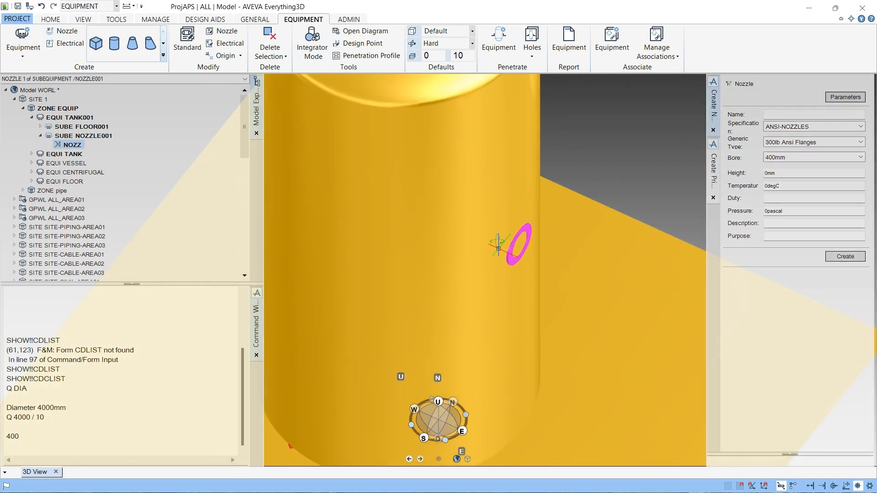
pyautogui.moveTo(497, 244); pyautogui.dragTo(500, 173, button='middle')
pyautogui.scroll(2, 514, 249)
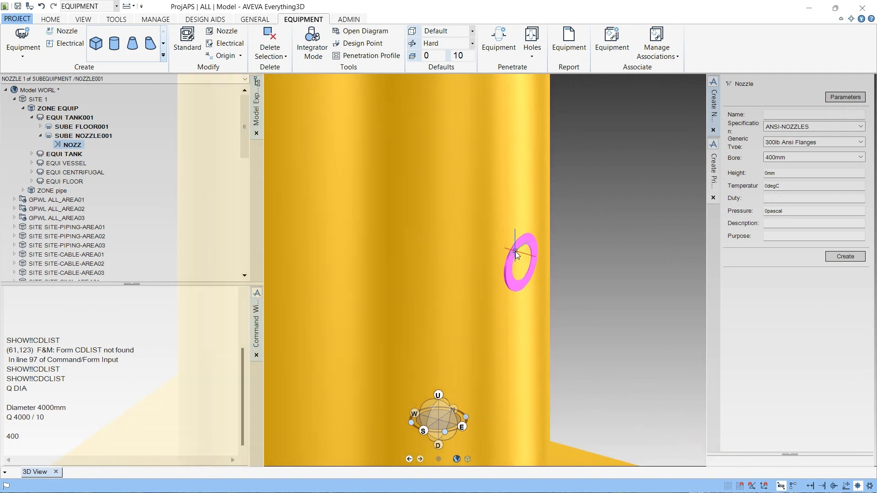
pyautogui.click(32, 441)
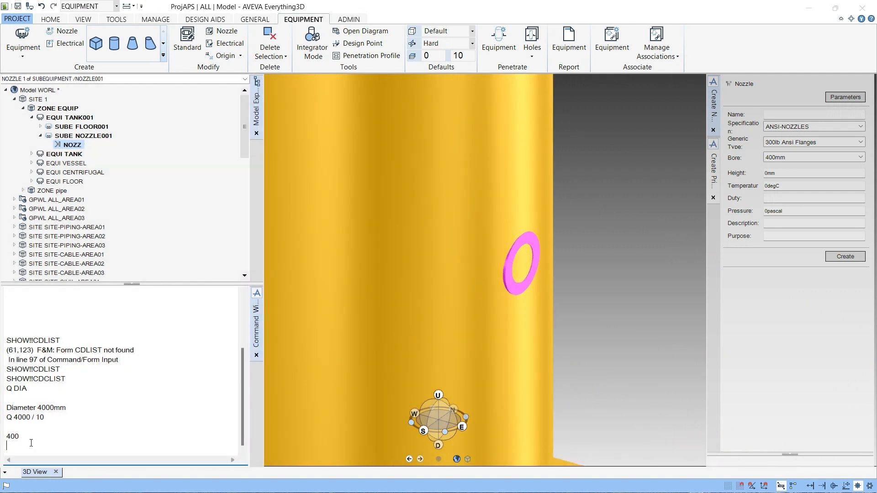
pyautogui.write('BY E 300')
pyautogui.write('WRT /*')
pyautogui.press('Return')
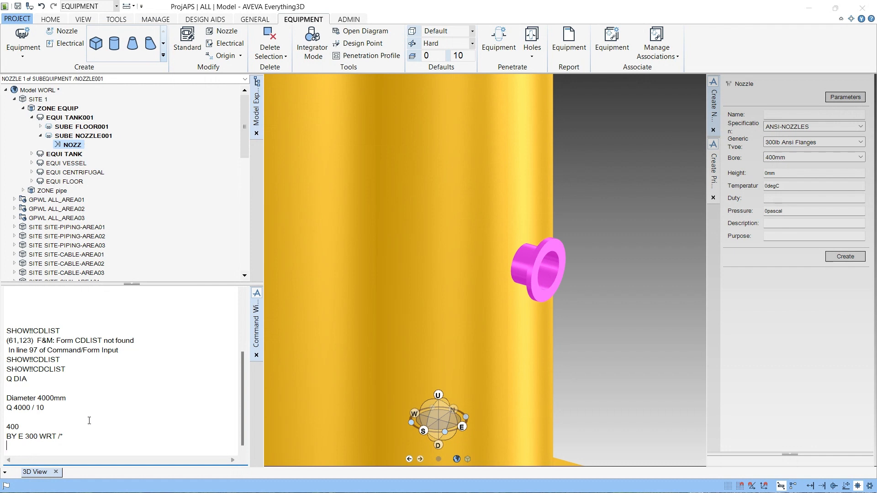
# - Examine the nozzle's position on the tank from a top view
pyautogui.scroll(-5, 536, 237)
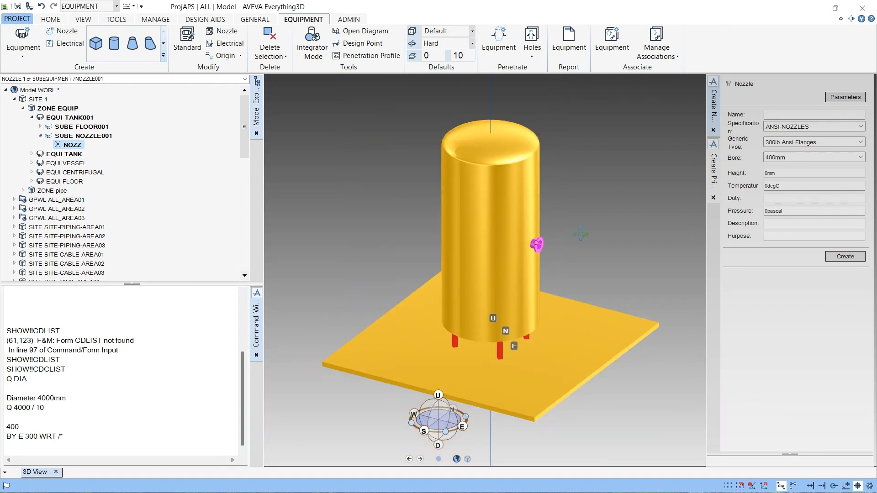
pyautogui.scroll(2, 624, 217)
pyautogui.moveTo(524, 228); pyautogui.dragTo(495, 337, button='middle')
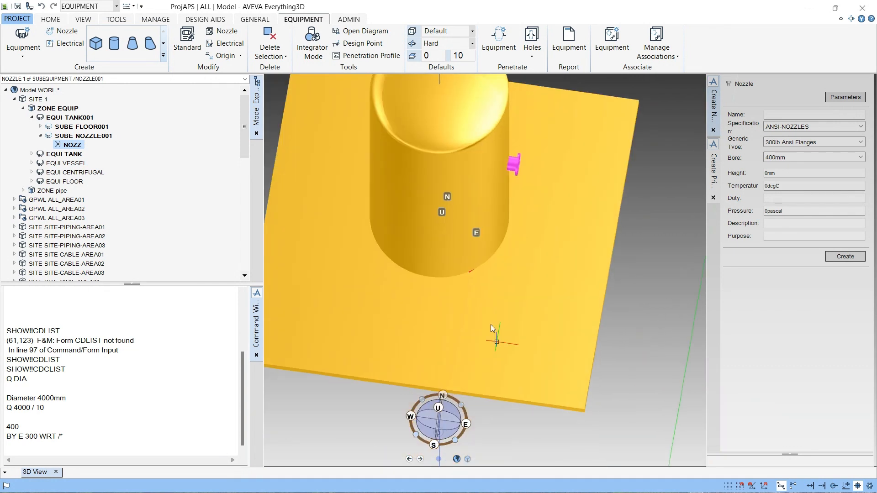
pyautogui.scroll(-3, 500, 151)
pyautogui.moveTo(501, 152); pyautogui.dragTo(474, 284, button='middle')
pyautogui.click(440, 421)
pyautogui.click(438, 442)
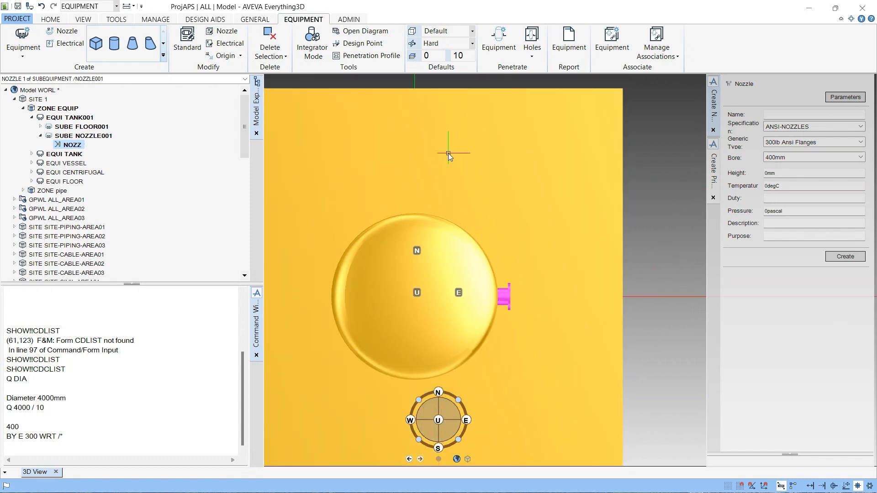
# - Try to modify a nozzle with sub-equipment NOZZLE001 selected
pyautogui.click(87, 139)
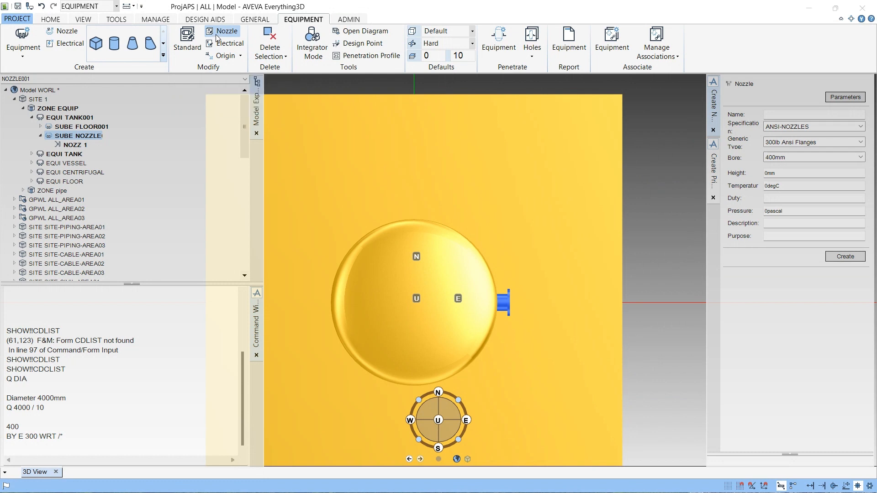
pyautogui.click(216, 34)
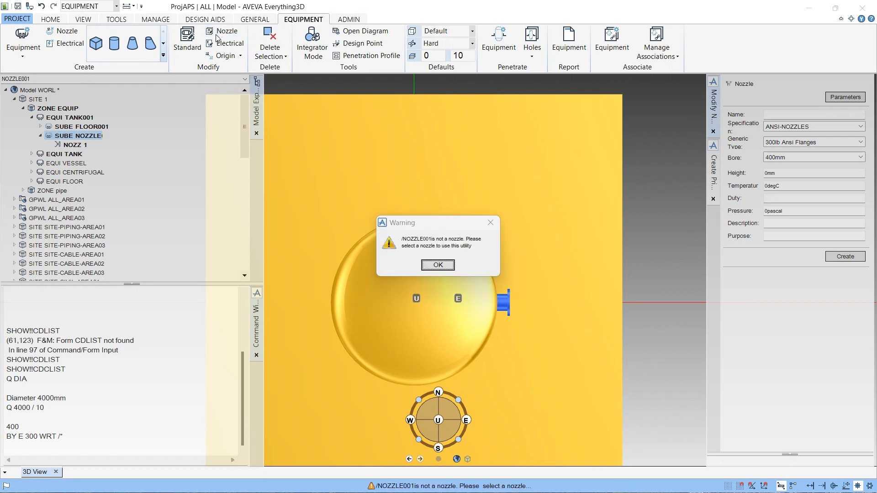
pyautogui.click(434, 270)
# - Start a new nozzle under NOZZLE001 and set its generic type to 150lb Ansi Flanges
pyautogui.click(72, 33)
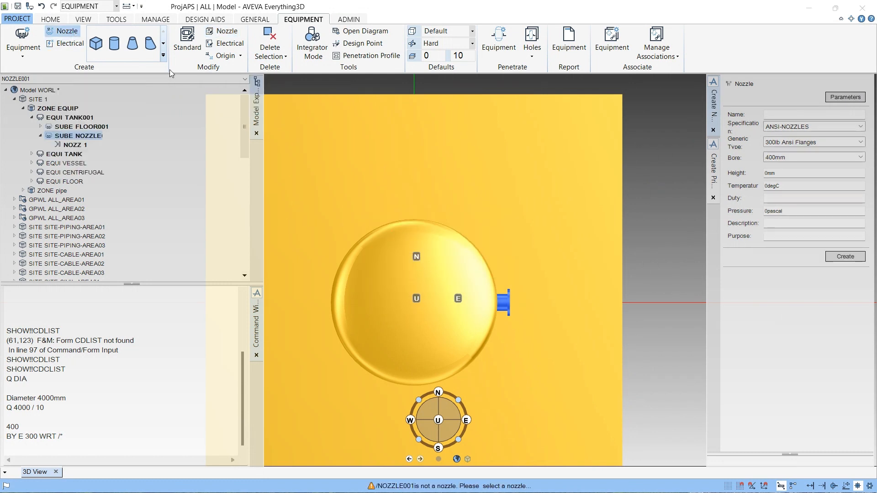
pyautogui.click(805, 146)
pyautogui.scroll(4, 808, 201)
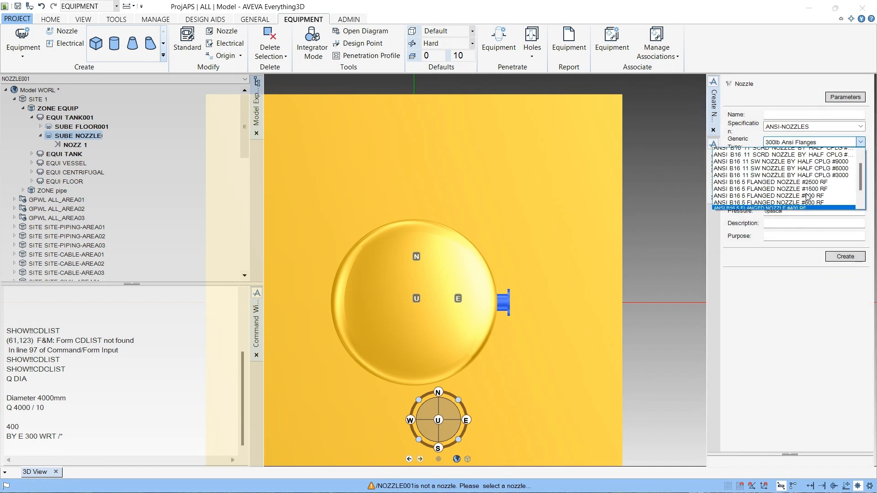
pyautogui.scroll(-4, 807, 201)
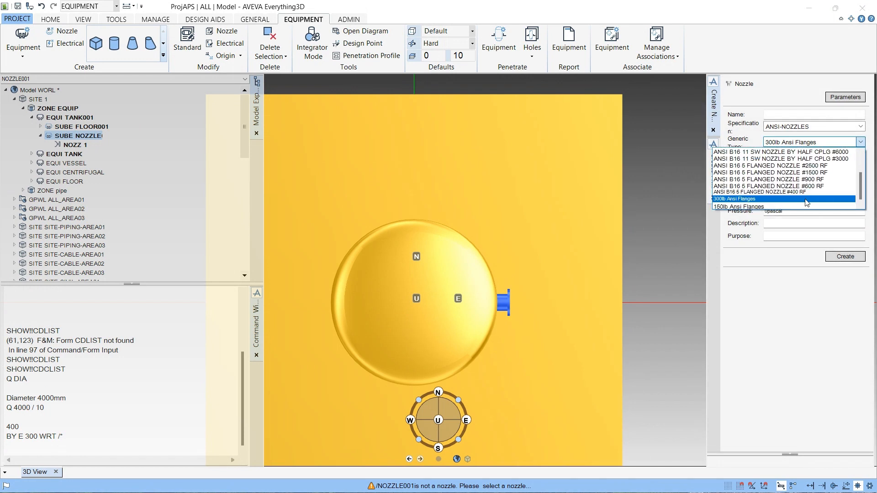
pyautogui.scroll(2, 808, 202)
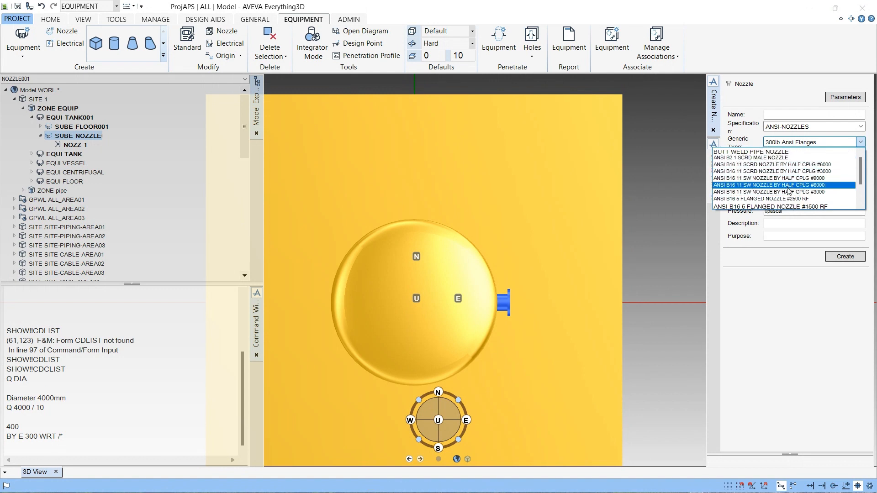
pyautogui.scroll(-3, 785, 201)
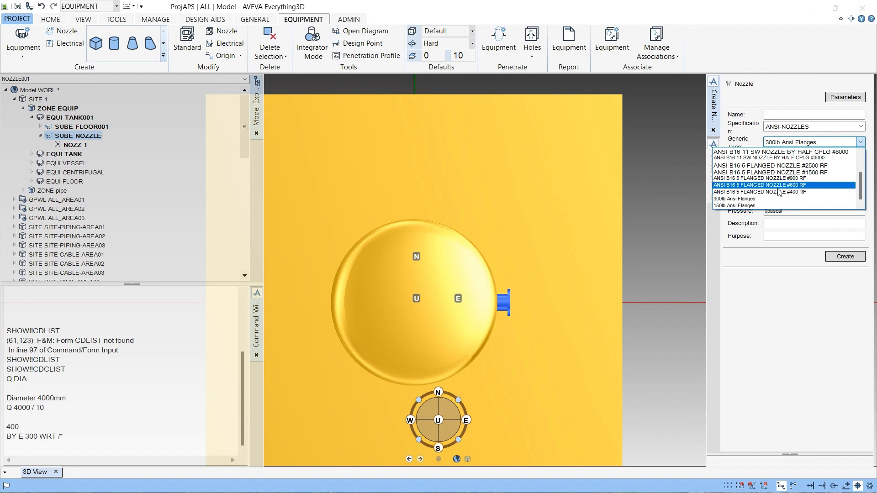
pyautogui.scroll(3, 775, 208)
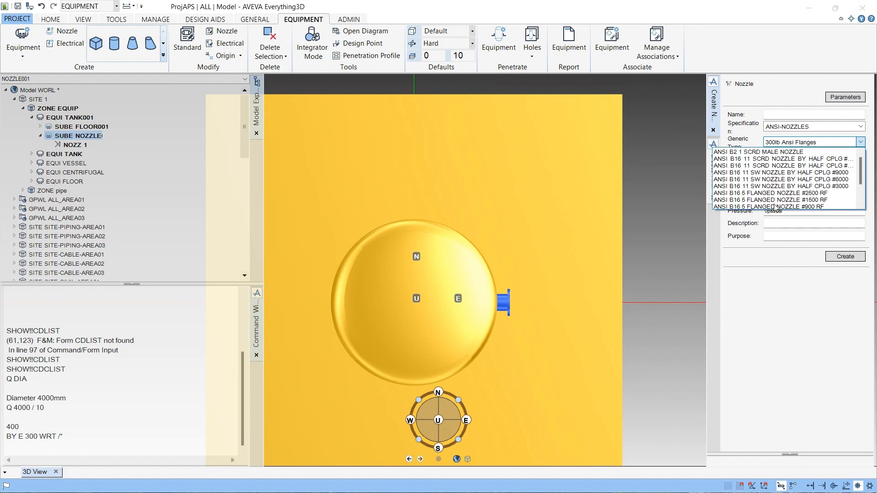
pyautogui.scroll(-3, 766, 178)
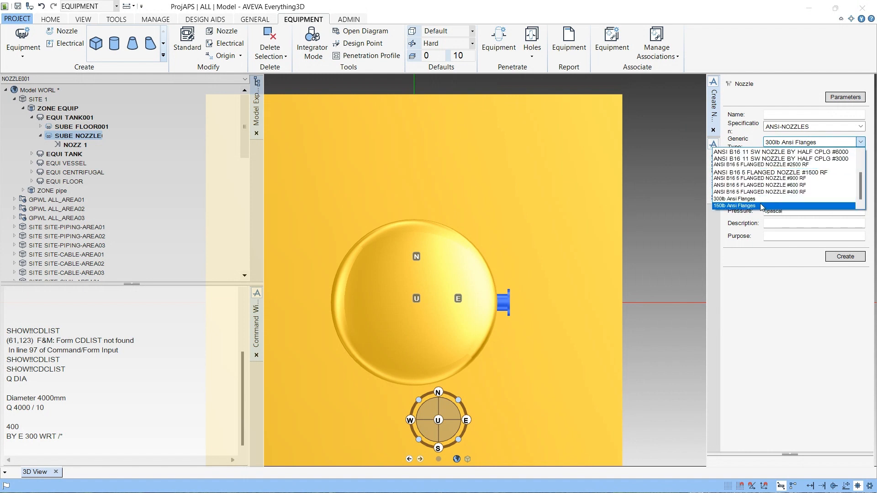
pyautogui.scroll(2, 766, 197)
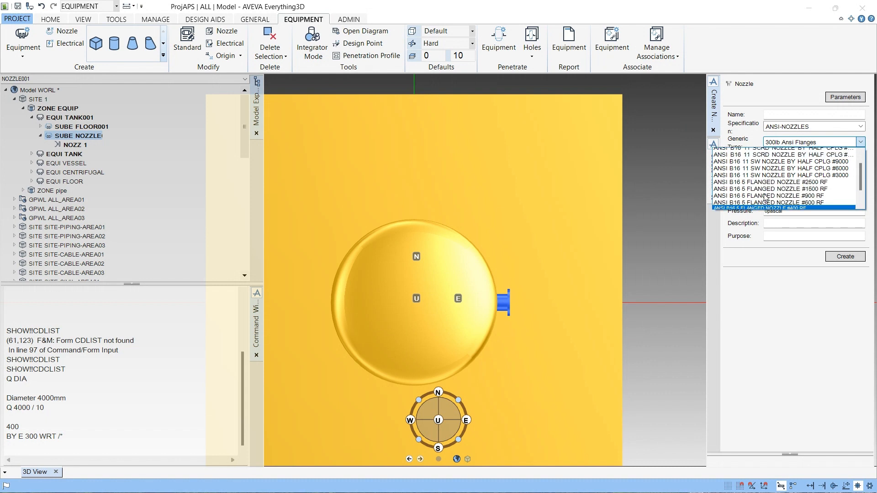
pyautogui.scroll(-2, 765, 196)
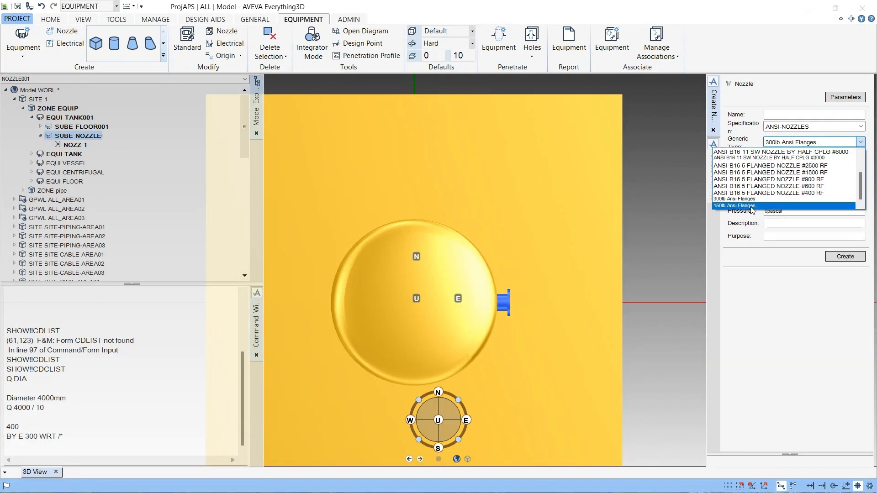
pyautogui.click(752, 206)
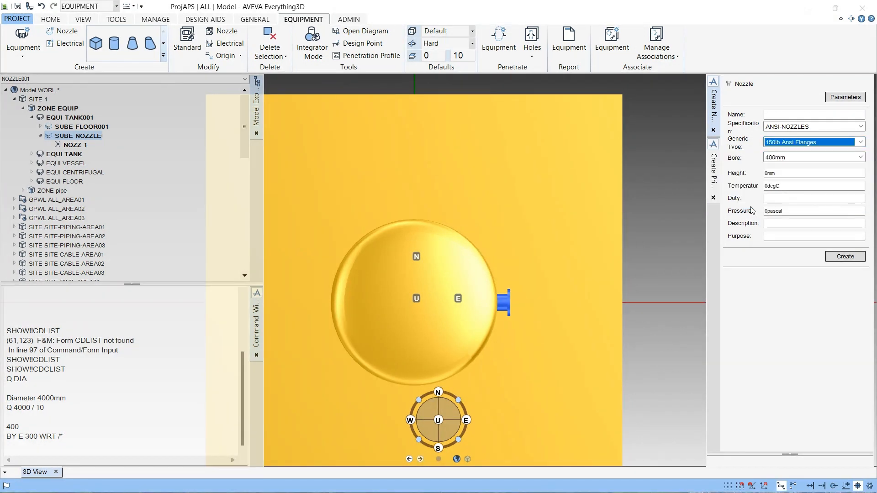
# - Set the new nozzle's bore to 100mm
pyautogui.click(792, 160)
pyautogui.scroll(4, 788, 197)
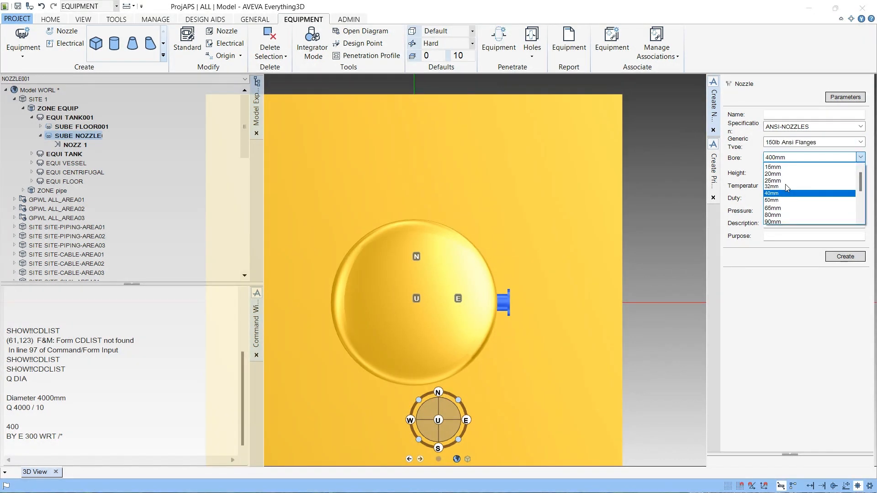
pyautogui.click(799, 146)
pyautogui.click(800, 157)
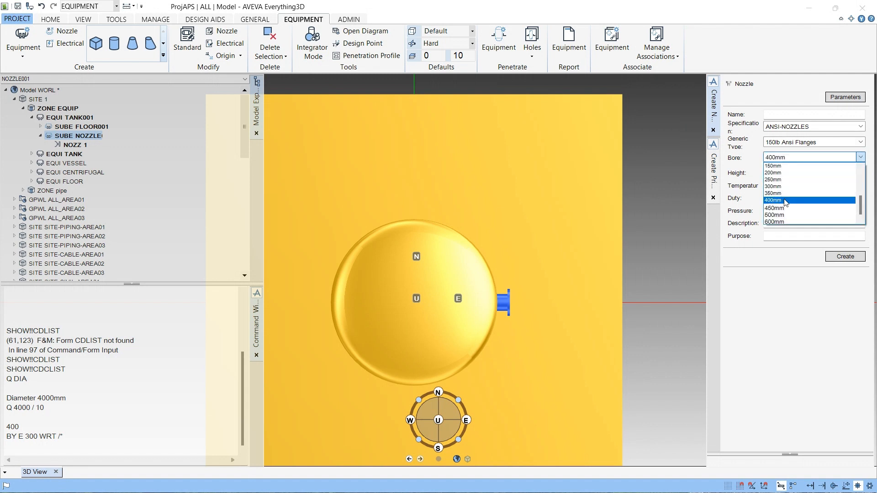
pyautogui.scroll(2, 784, 208)
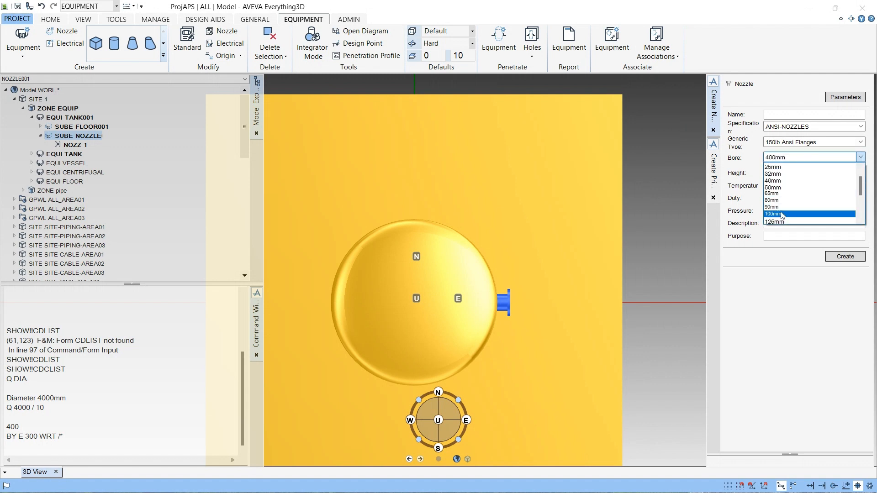
pyautogui.click(782, 211)
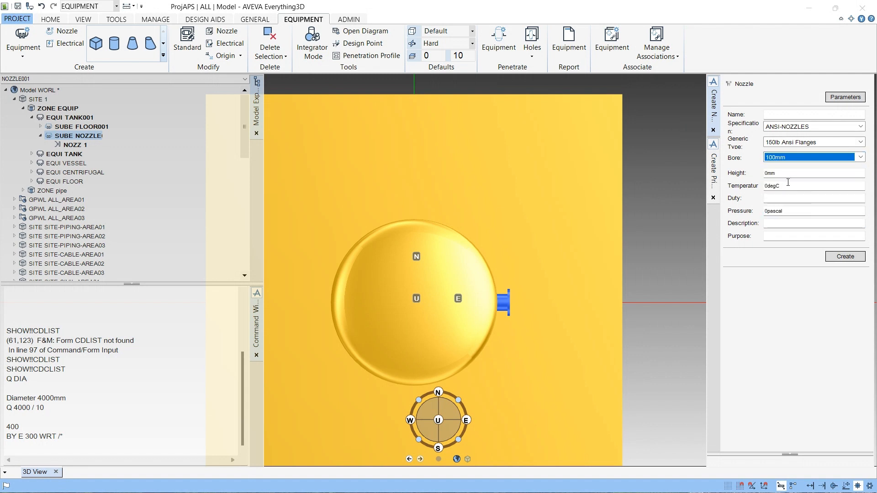
# - Set the nozzle height to 400 mm and create the nozzle
pyautogui.click(788, 173)
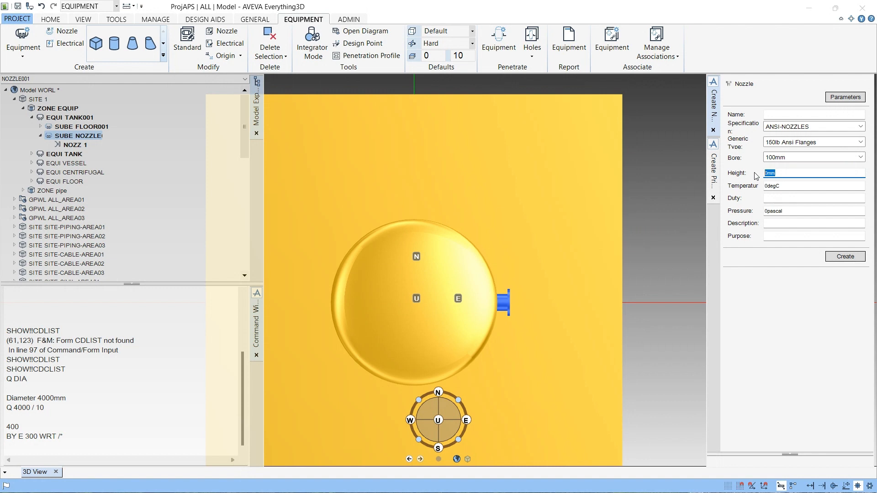
pyautogui.write('250')
pyautogui.moveTo(788, 177); pyautogui.dragTo(762, 175)
pyautogui.write('400')
pyautogui.click(845, 257)
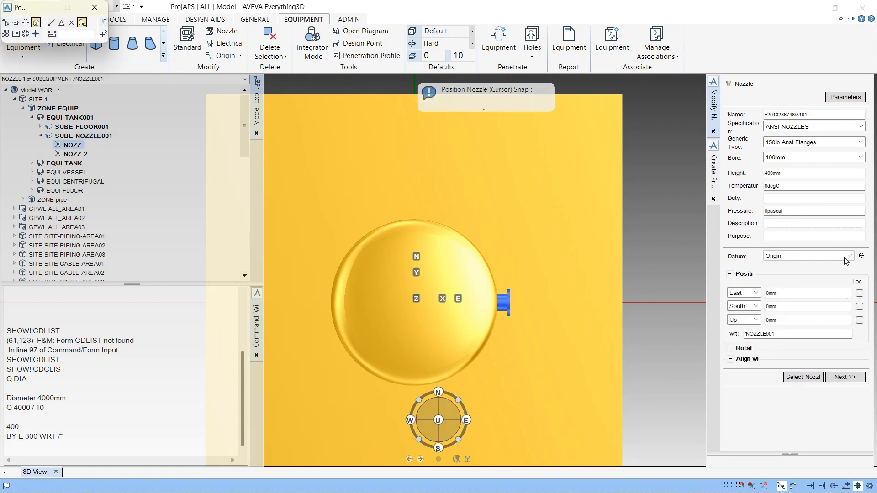
# - Snap the new nozzle's position to the top vertex of the dish
pyautogui.scroll(-2, 564, 273)
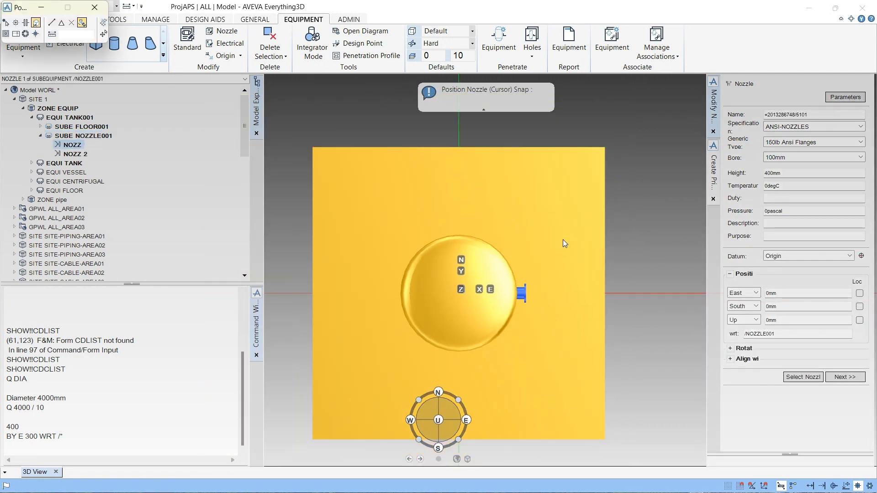
pyautogui.moveTo(564, 235); pyautogui.dragTo(579, 156, button='middle')
pyautogui.scroll(3, 571, 155)
pyautogui.moveTo(501, 132); pyautogui.dragTo(412, 269, button='middle')
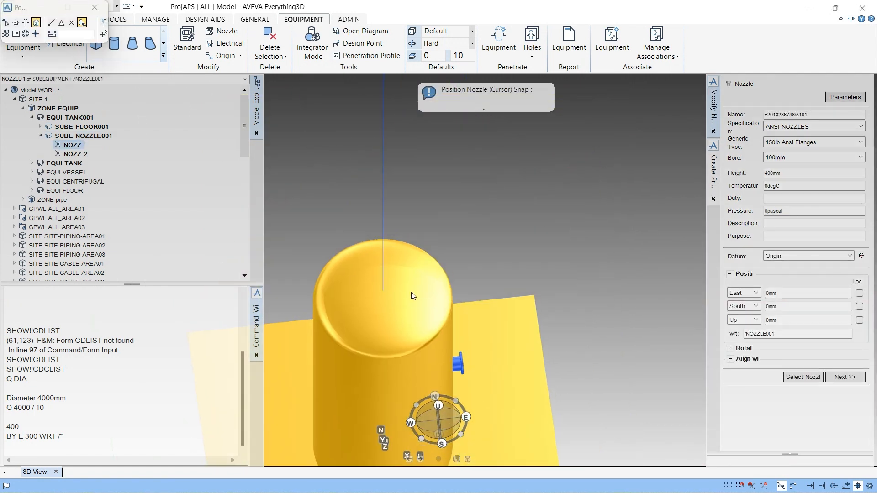
pyautogui.click(385, 290)
pyautogui.scroll(5, 390, 302)
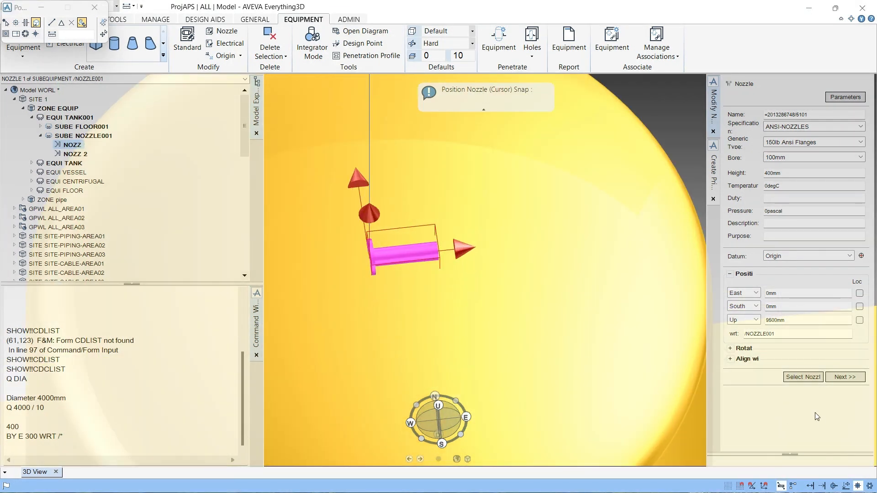
# - Rotate the nozzle 90 degrees about Y and finish creating it
pyautogui.click(730, 349)
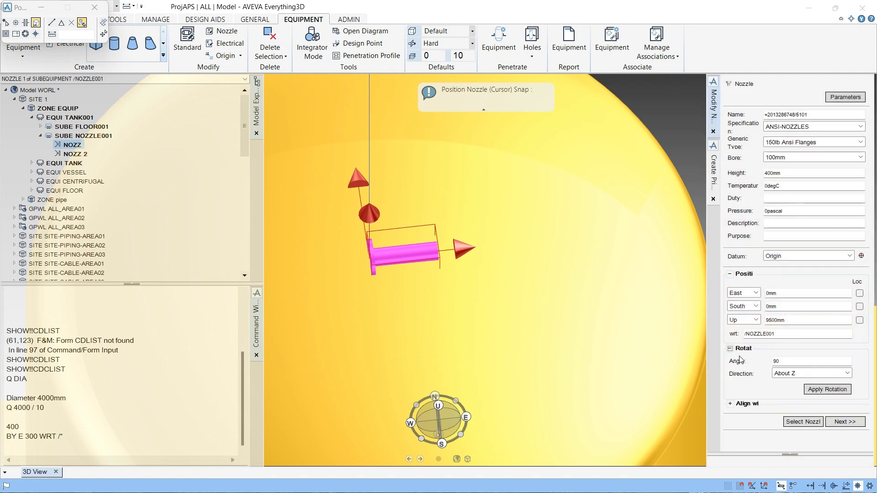
pyautogui.click(782, 374)
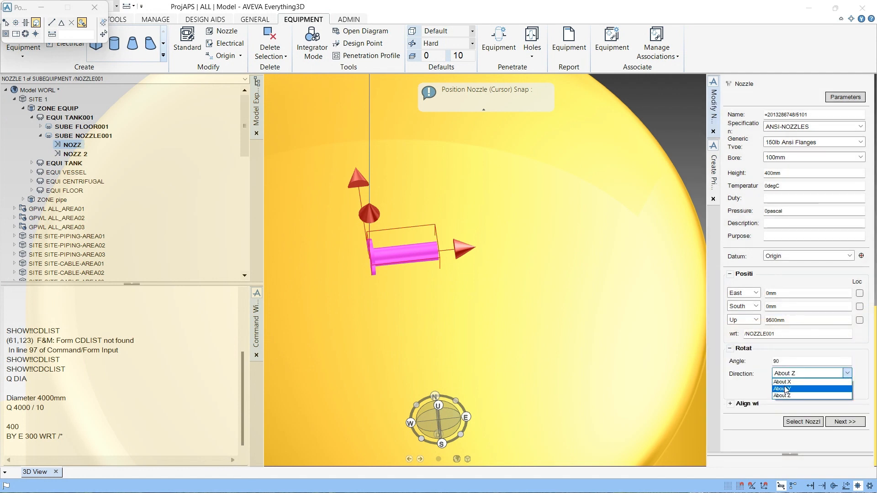
pyautogui.click(786, 389)
pyautogui.click(824, 391)
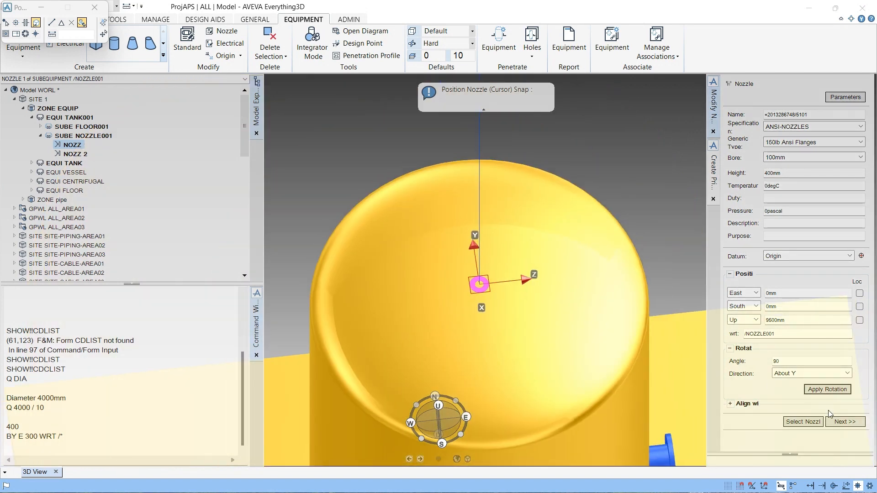
pyautogui.click(843, 422)
# - Move the nozzle up 150 mm with the command BY U 150 WRT /*
pyautogui.scroll(3, 464, 310)
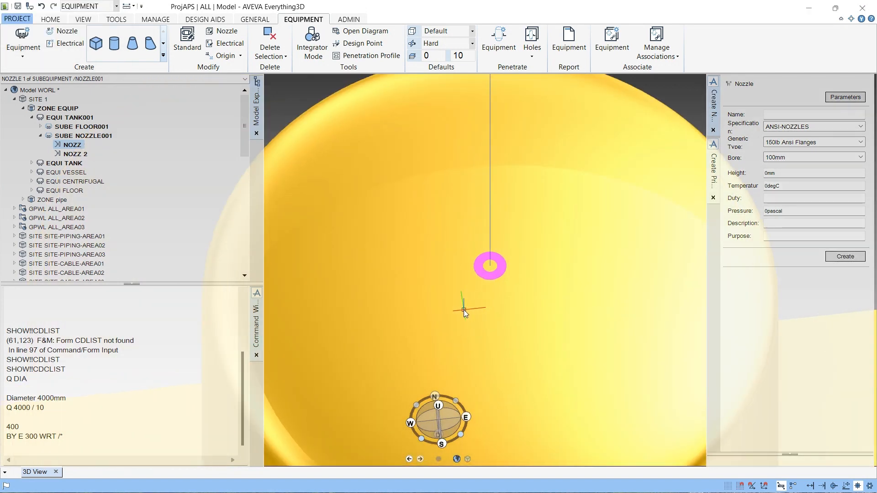
pyautogui.click(13, 443)
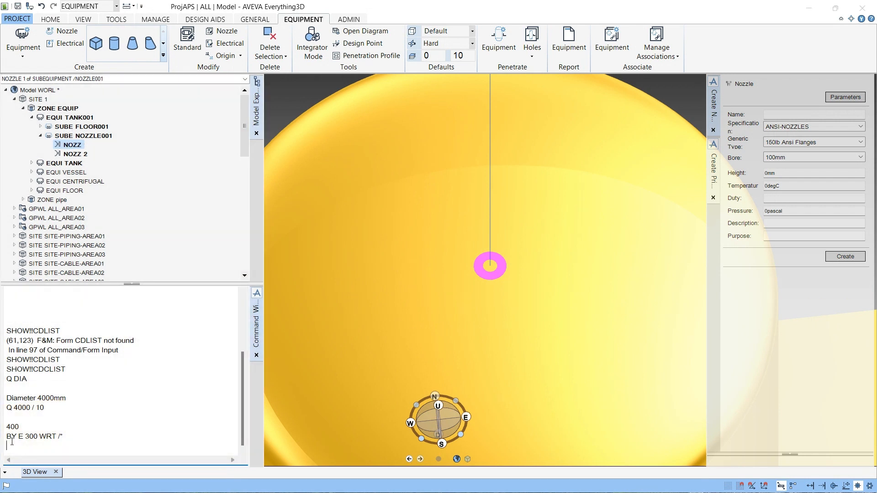
pyautogui.write('B')
pyautogui.press('BackSpace')
pyautogui.press('BackSpace')
pyautogui.press('BackSpace')
pyautogui.write('150 WRT /*')
pyautogui.press('Return')
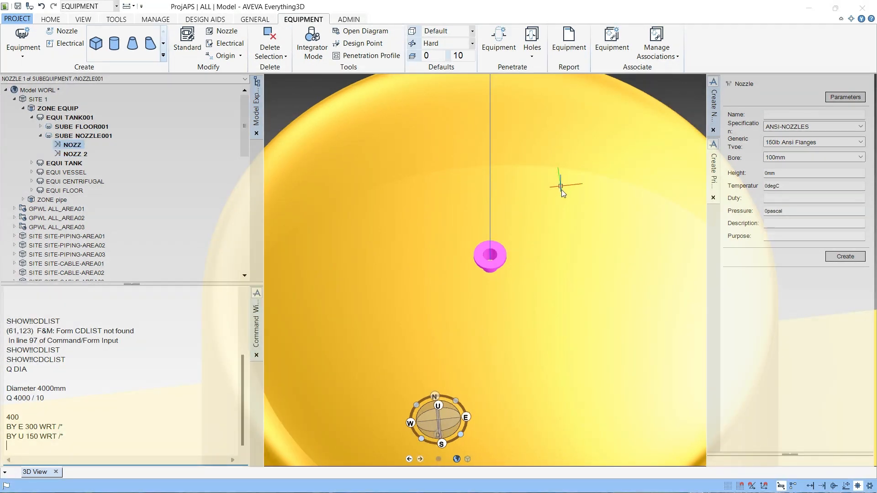
pyautogui.scroll(-4, 561, 189)
pyautogui.moveTo(518, 253); pyautogui.dragTo(485, 407, button='middle')
pyautogui.scroll(-5, 486, 404)
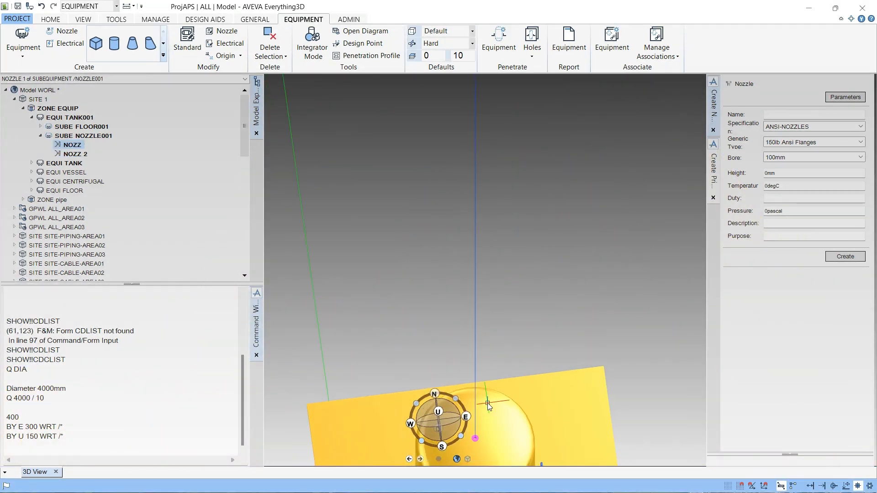
pyautogui.middleClick(487, 403)
pyautogui.scroll(4, 487, 403)
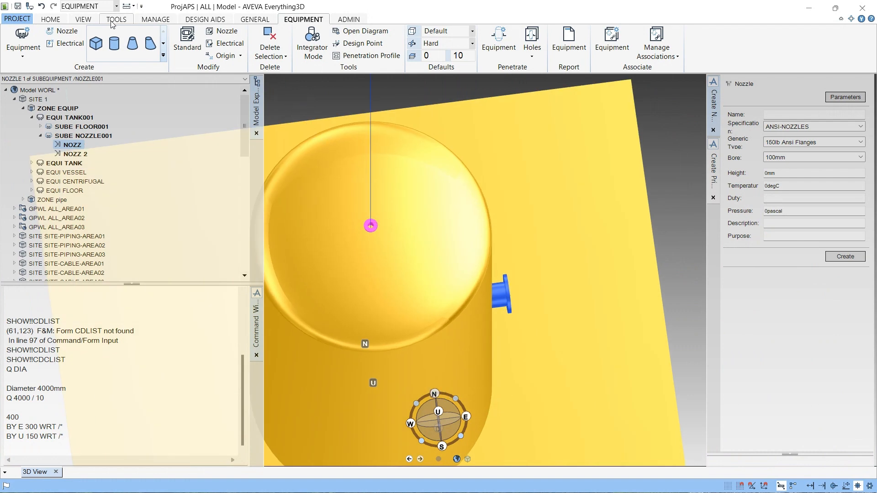
pyautogui.click(154, 20)
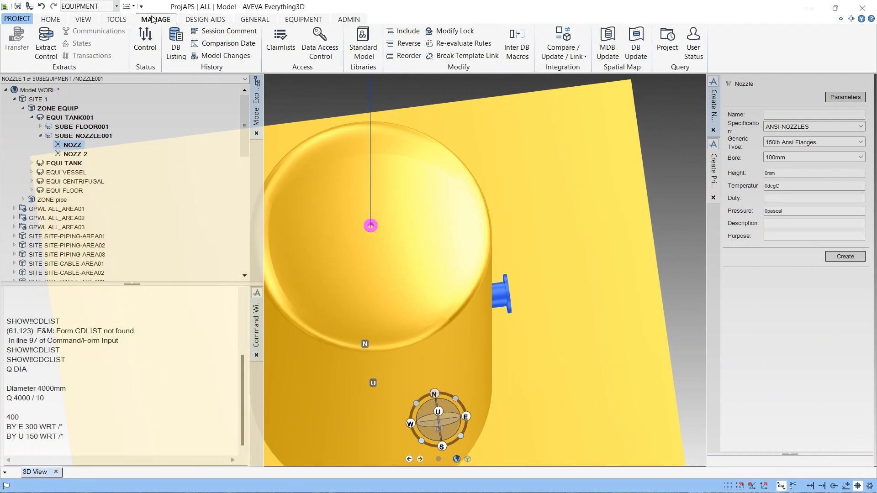
pyautogui.click(115, 20)
pyautogui.click(74, 20)
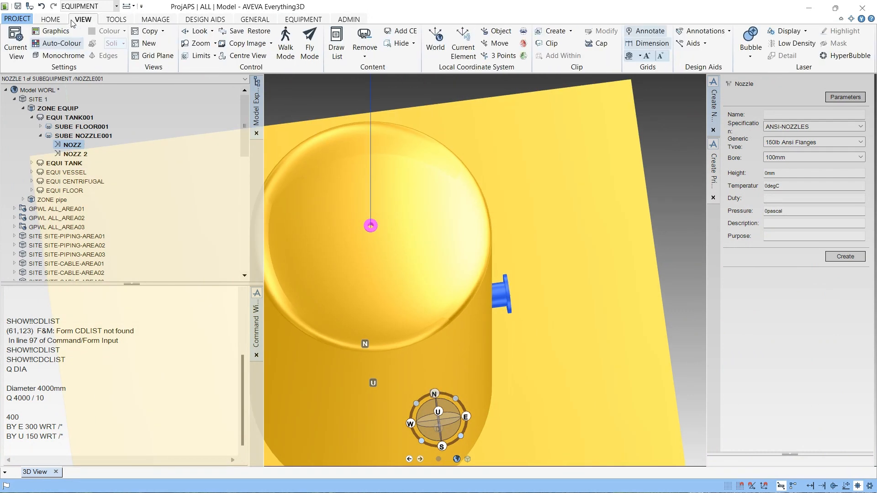
pyautogui.click(162, 32)
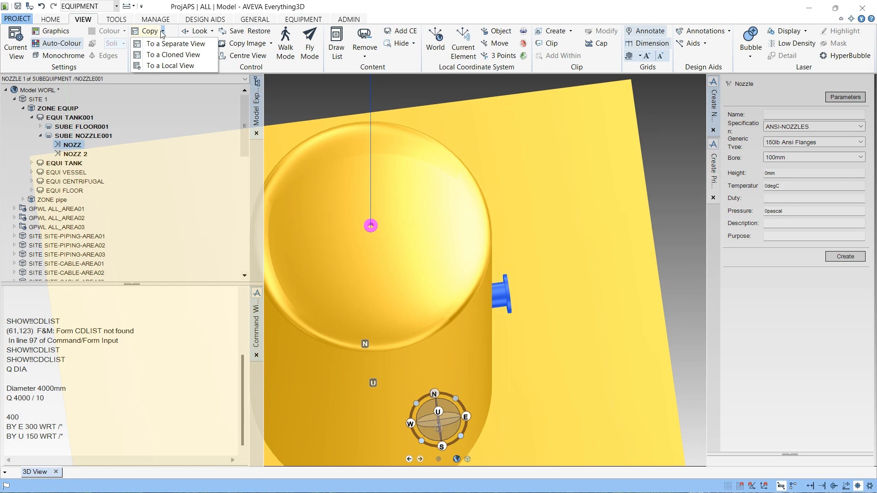
pyautogui.click(120, 20)
pyautogui.click(159, 20)
pyautogui.click(254, 20)
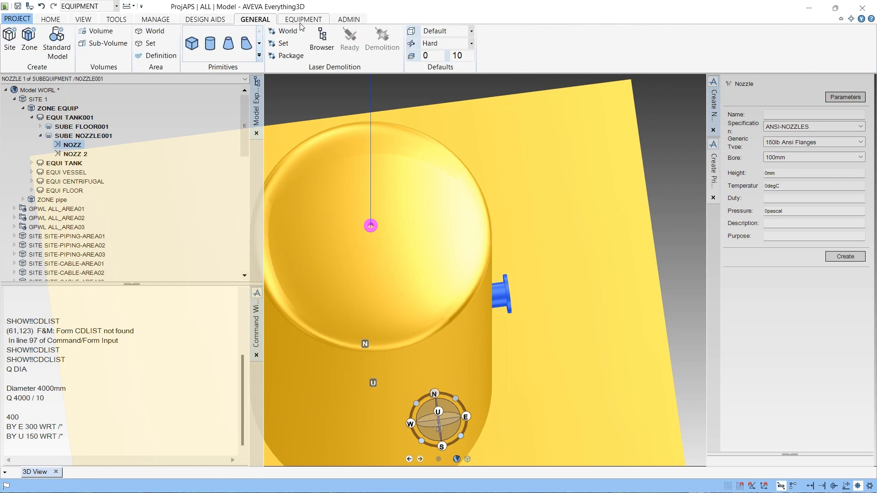
pyautogui.click(304, 19)
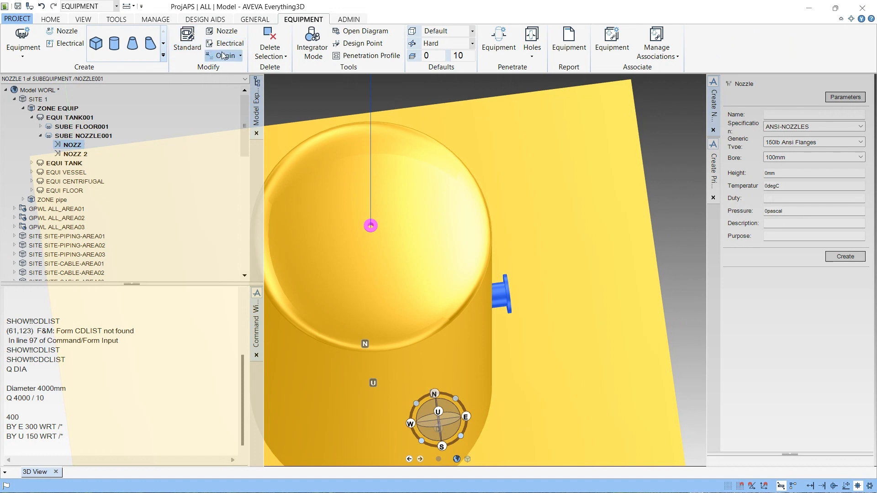
pyautogui.click(82, 19)
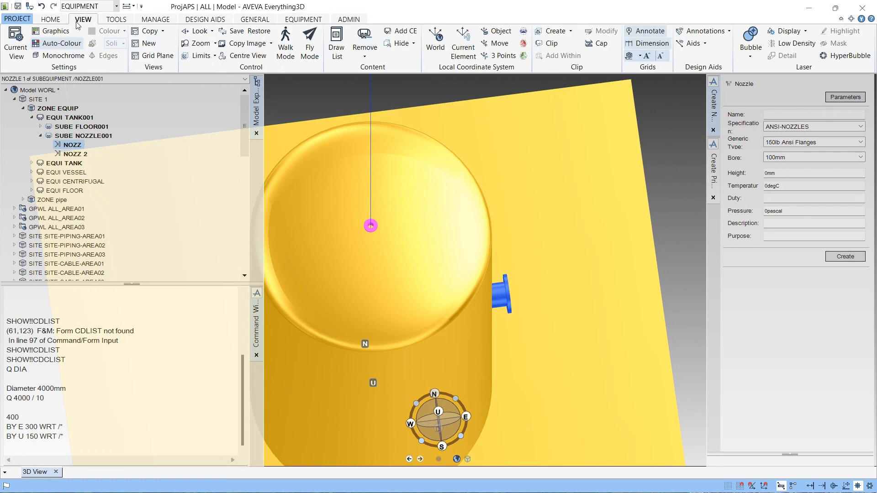
# - Copy the nozzle with a 700 mm X offset, keep the created copy, and close the dialog
pyautogui.click(58, 20)
pyautogui.click(81, 30)
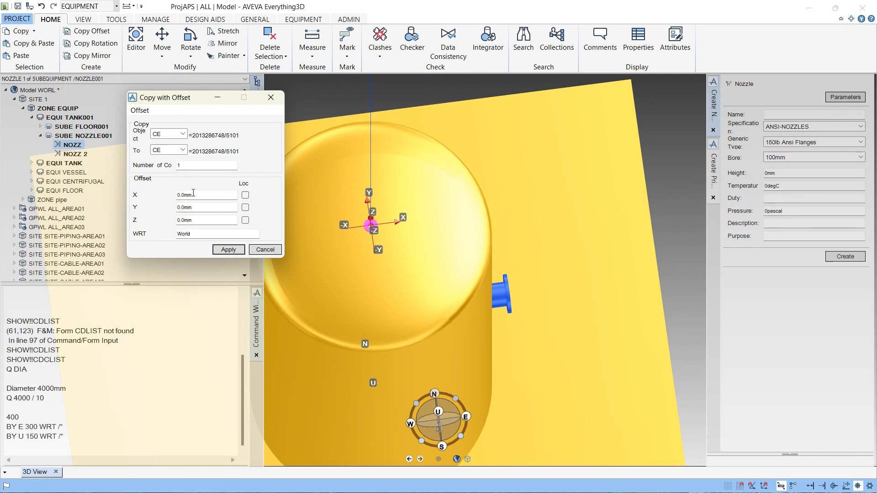
pyautogui.moveTo(208, 193); pyautogui.dragTo(172, 195)
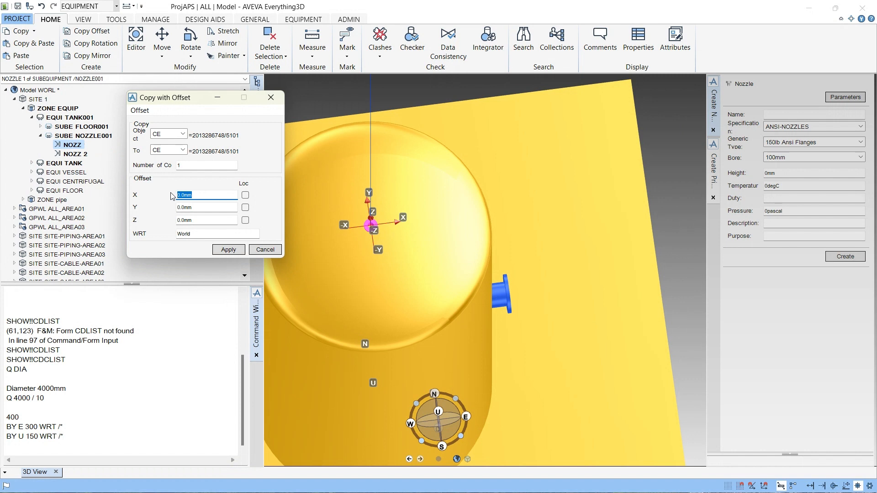
pyautogui.write('5')
pyautogui.write('00')
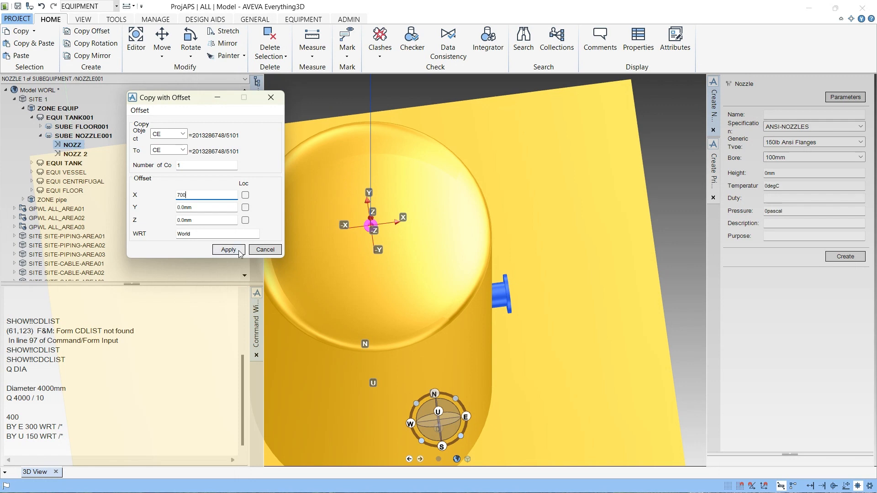
pyautogui.click(228, 250)
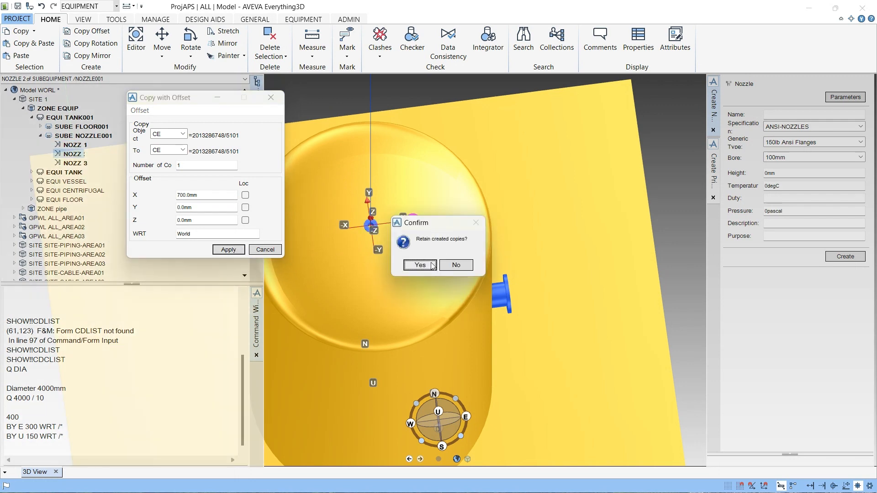
pyautogui.click(425, 266)
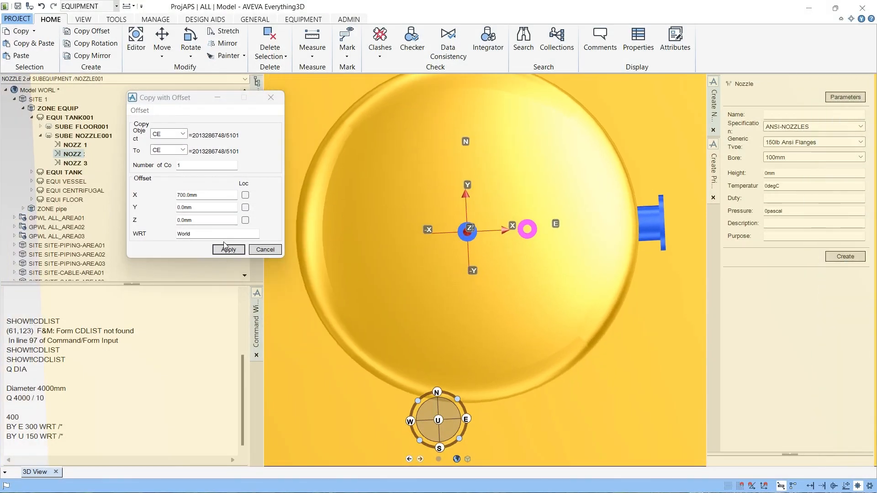
pyautogui.click(272, 251)
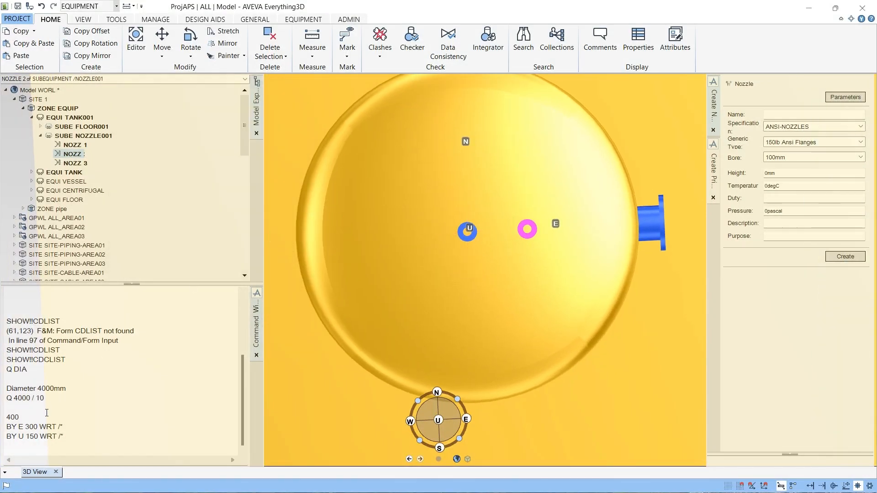
# - Move the copied nozzle east 300 mm with the command BY E 300 WRT /*
pyautogui.click(45, 441)
pyautogui.press('Up')
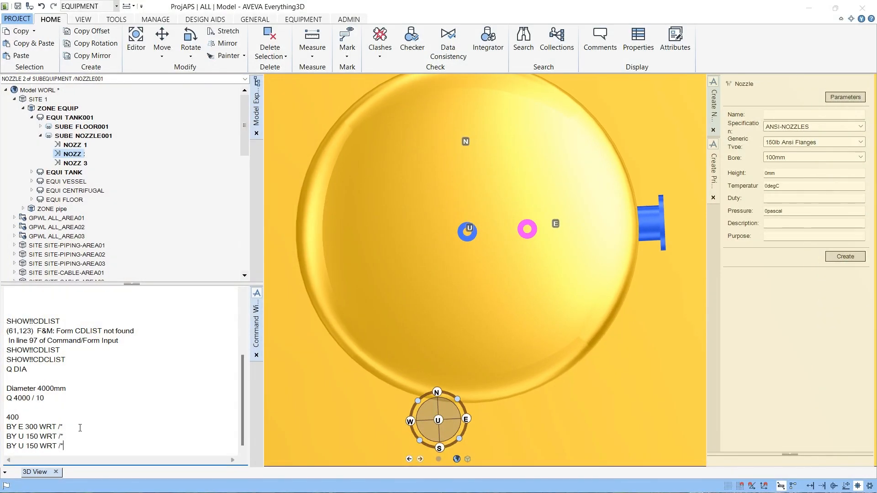
pyautogui.press('Up')
pyautogui.press('Return')
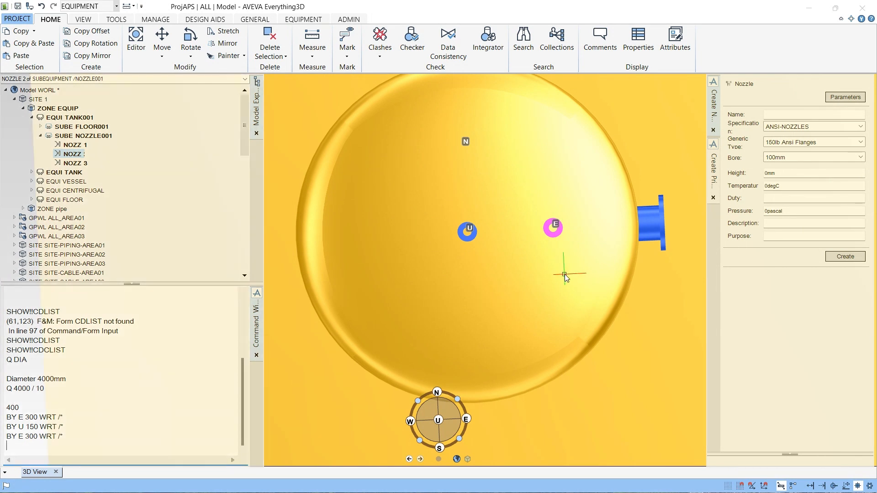
# - Rotate the copied nozzle 45 degrees about W through a cursor-picked point on the dish, applying the rotation repeatedly
pyautogui.scroll(-4, 566, 273)
pyautogui.scroll(6, 560, 276)
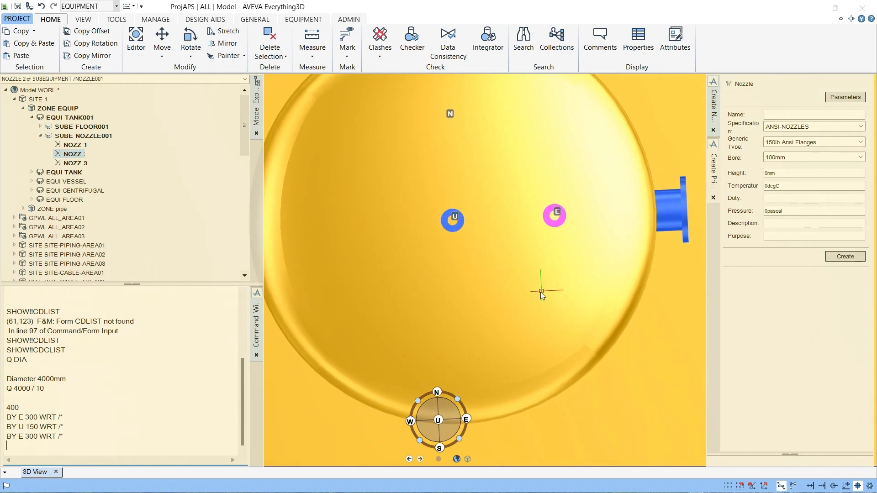
pyautogui.scroll(-2, 540, 292)
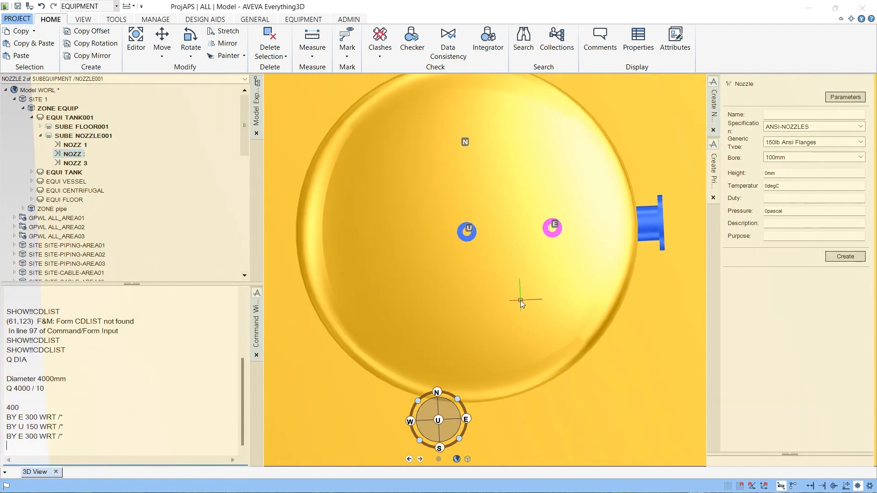
pyautogui.click(190, 55)
pyautogui.click(193, 71)
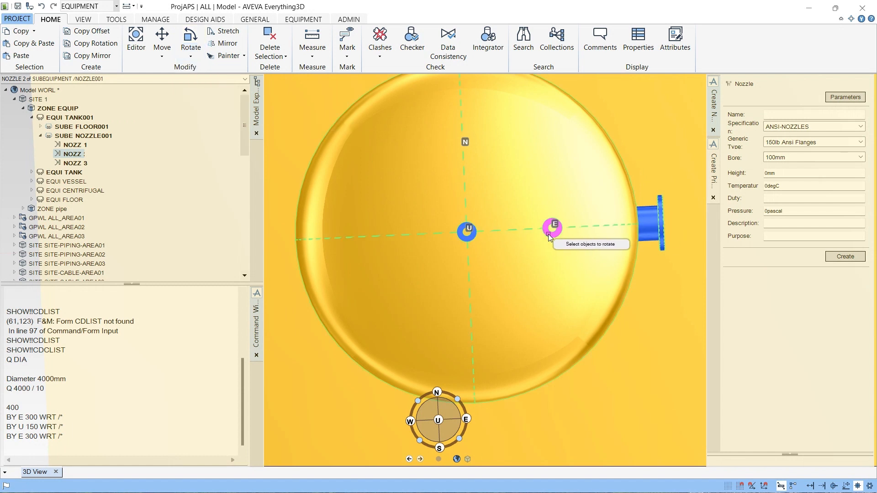
pyautogui.click(190, 56)
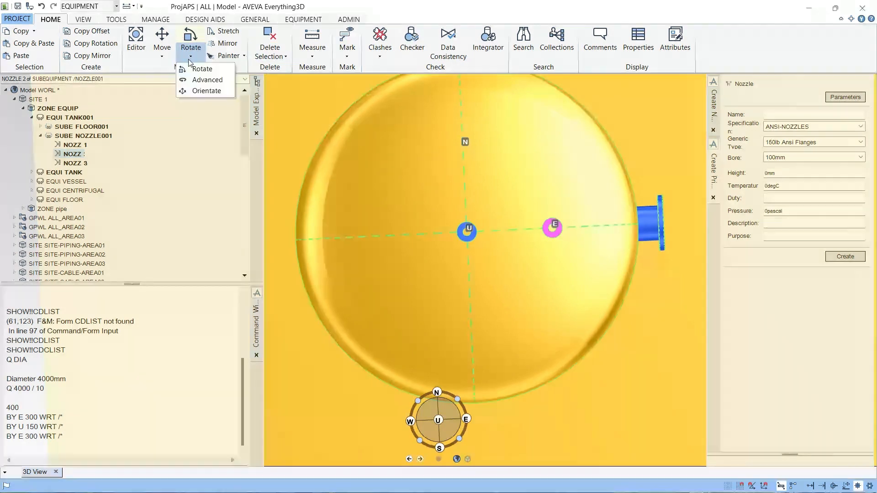
pyautogui.click(203, 80)
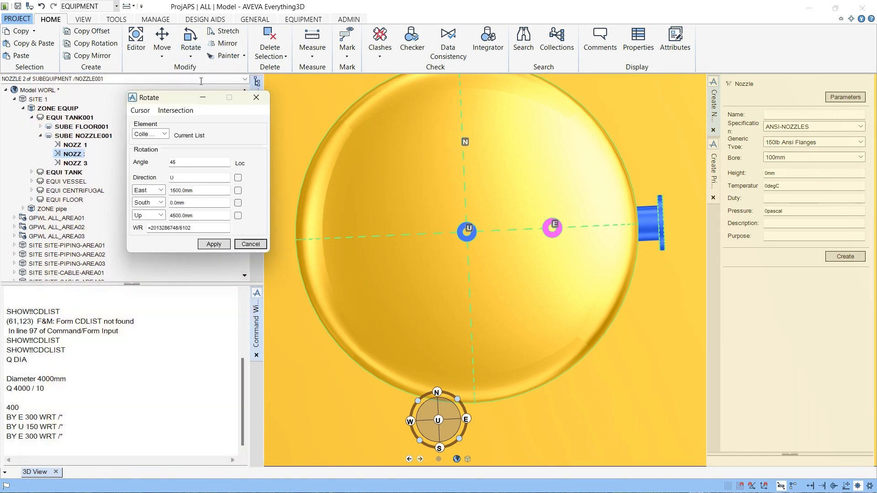
pyautogui.click(140, 110)
pyautogui.click(151, 123)
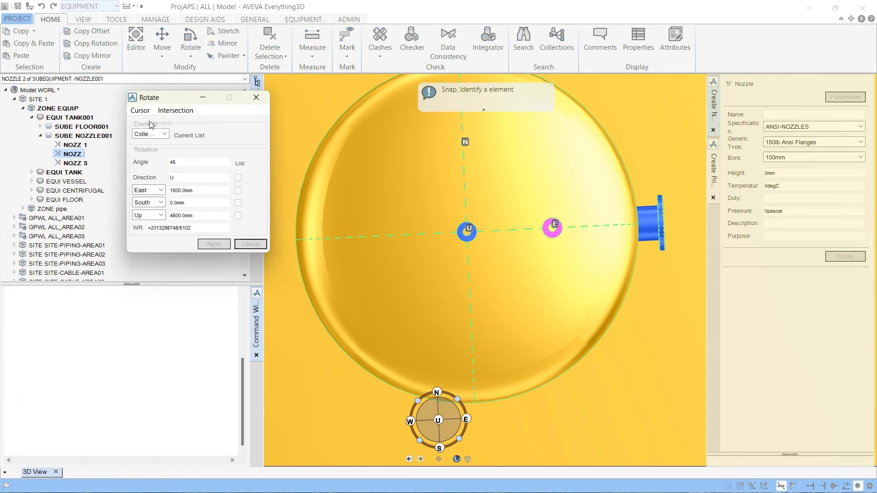
pyautogui.click(495, 257)
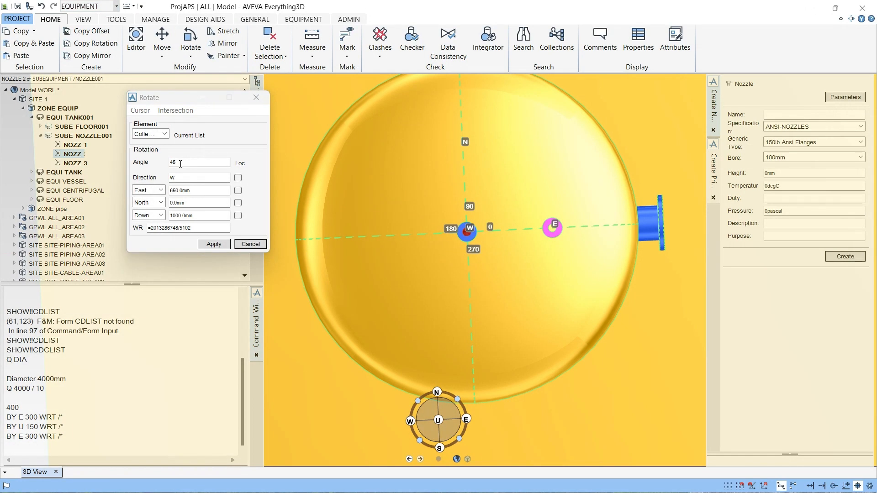
pyautogui.click(212, 244)
pyautogui.click(211, 244)
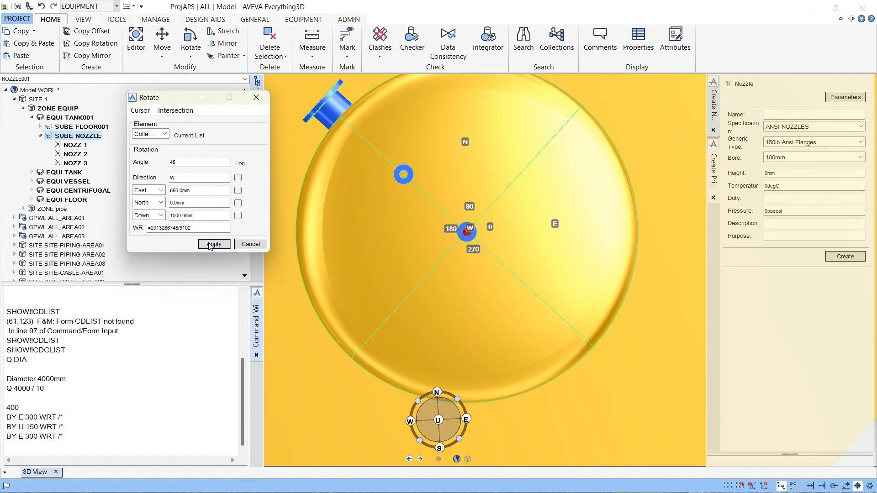
pyautogui.click(211, 245)
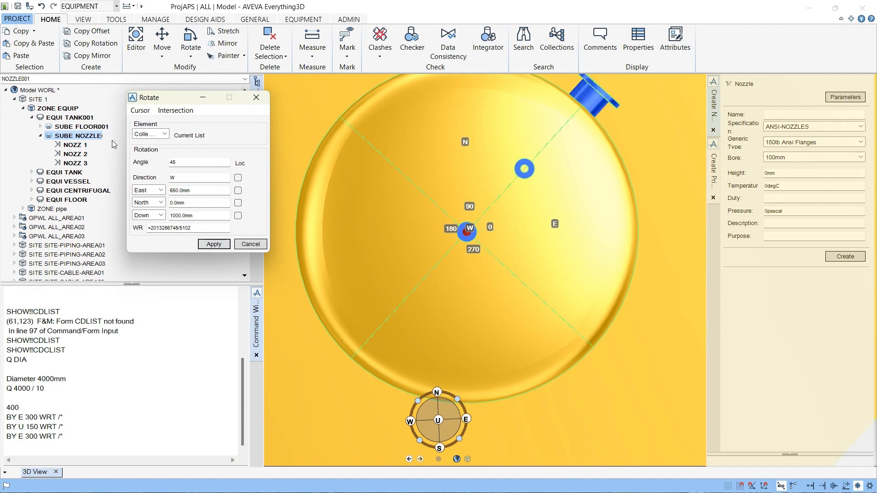
pyautogui.click(75, 155)
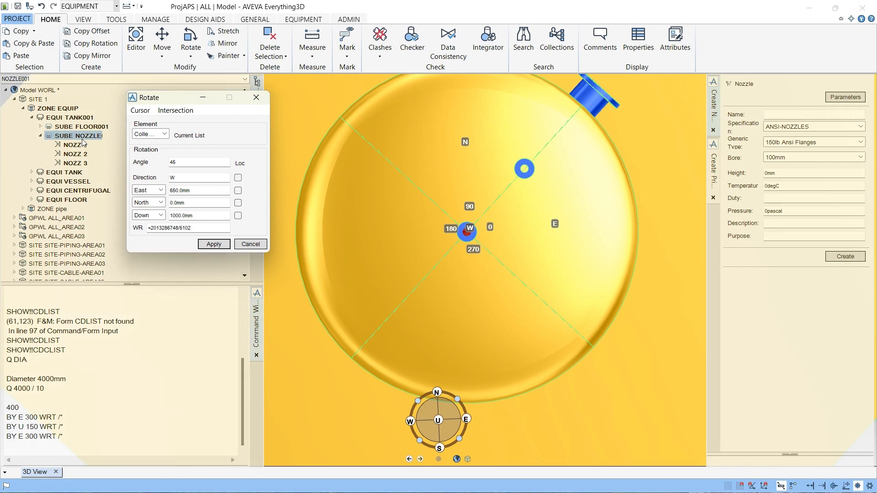
# - Apply the 45-degree rotation about W to the copied nozzle several more times
pyautogui.click(210, 246)
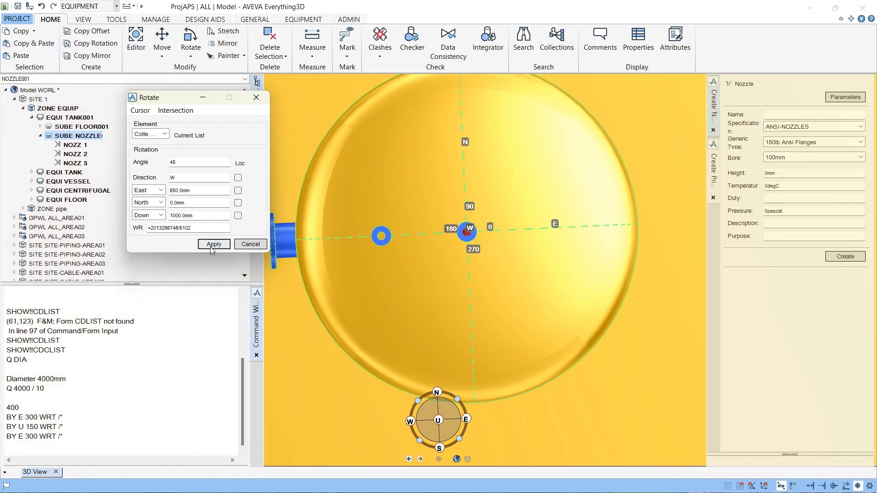
pyautogui.click(210, 247)
pyautogui.click(210, 245)
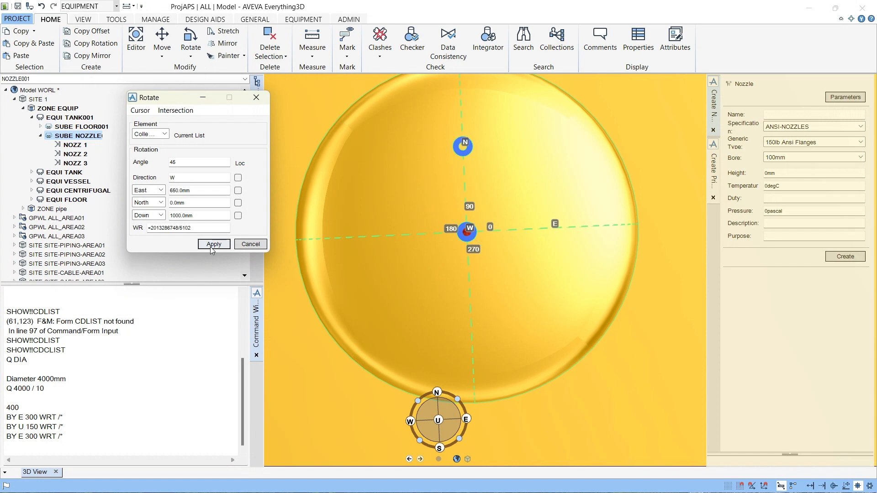
pyautogui.click(210, 246)
pyautogui.click(210, 246)
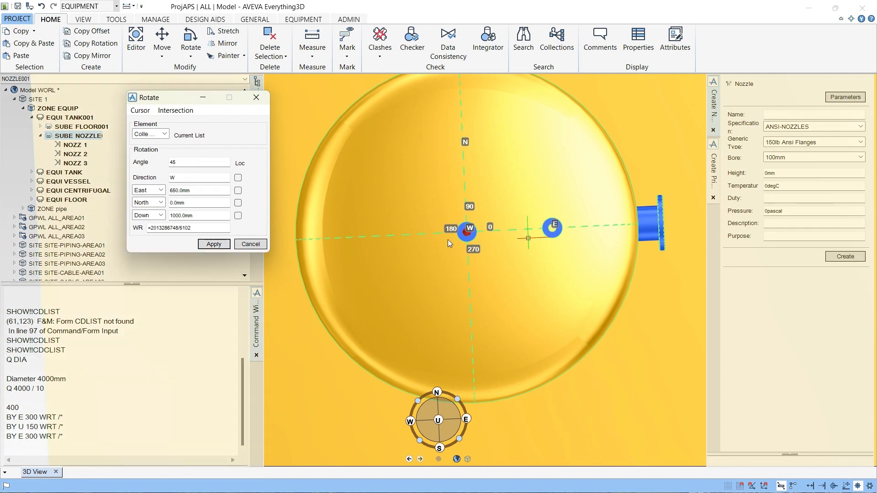
# - Select nozzle 2 and rotate it 45 degrees about W through a cursor-picked dish point, targeting the current element, then close the dialog
pyautogui.click(77, 163)
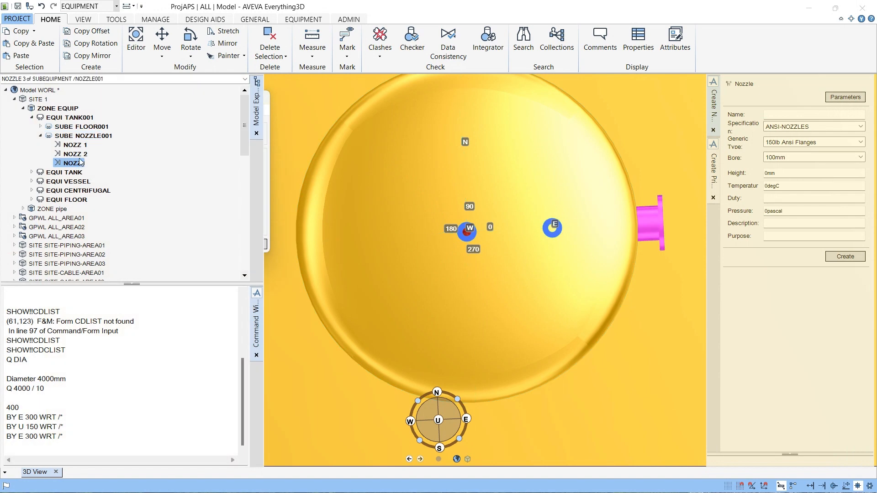
pyautogui.click(74, 154)
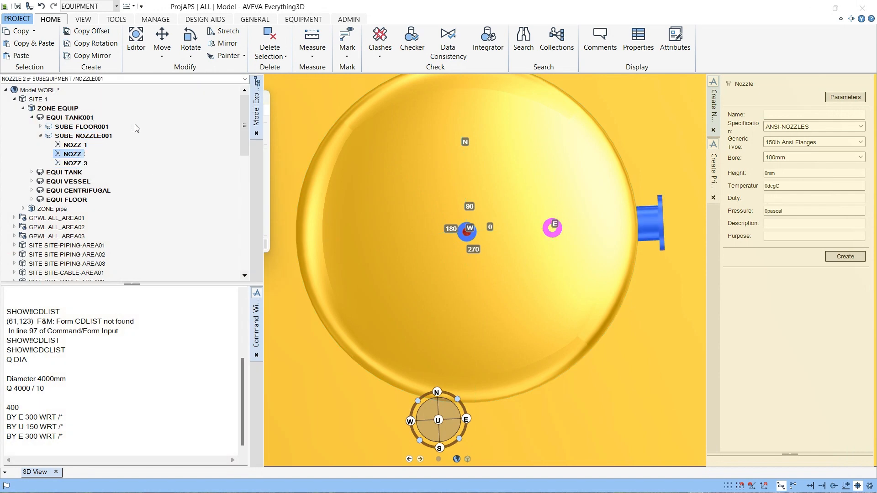
pyautogui.click(191, 56)
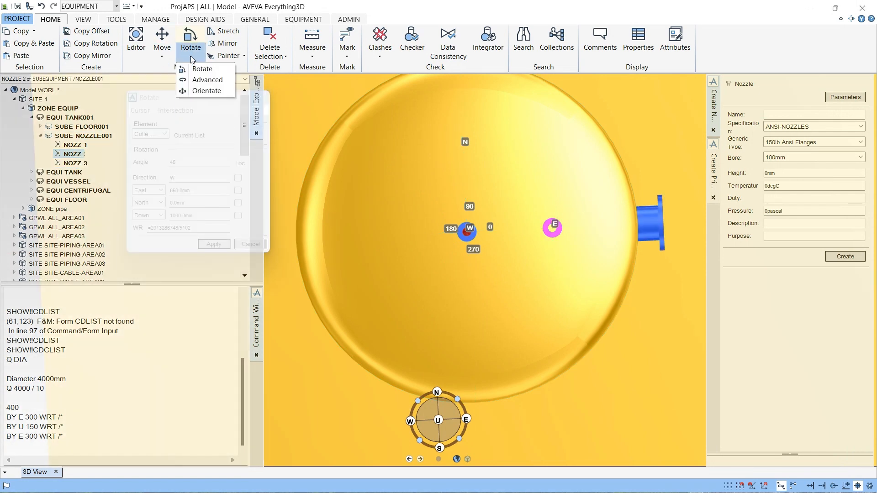
pyautogui.click(208, 80)
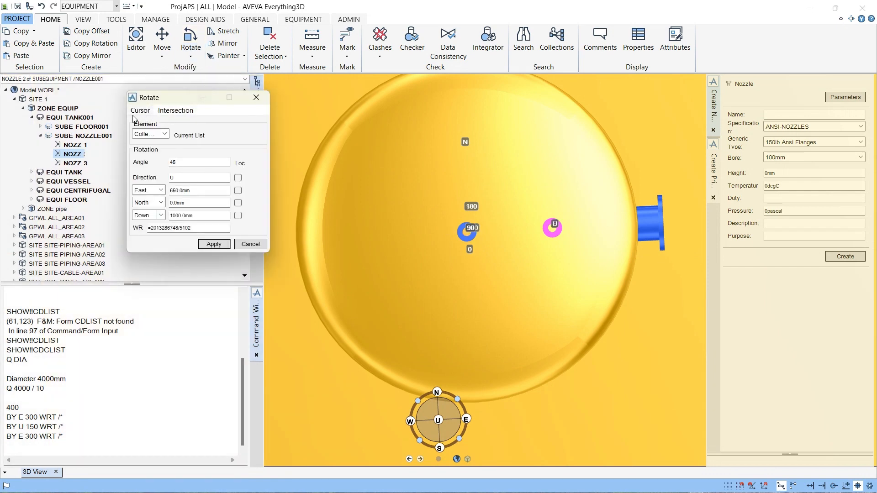
pyautogui.click(140, 111)
pyautogui.click(146, 122)
pyautogui.click(475, 282)
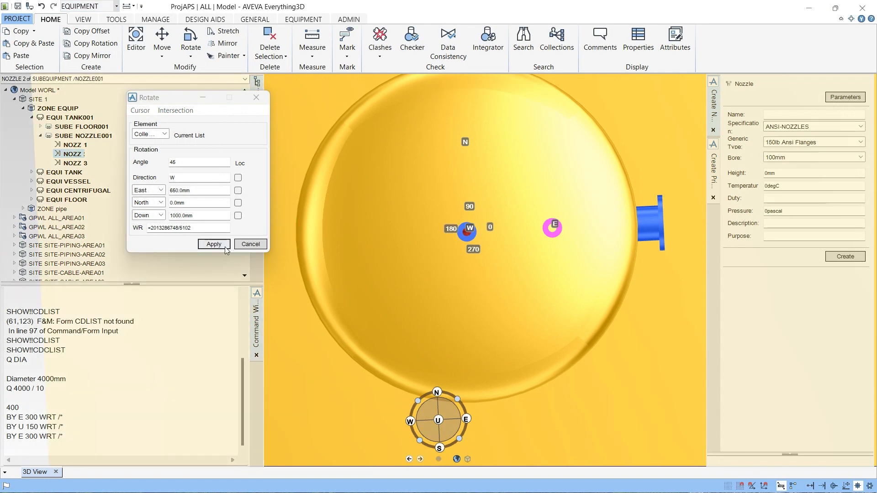
pyautogui.click(164, 134)
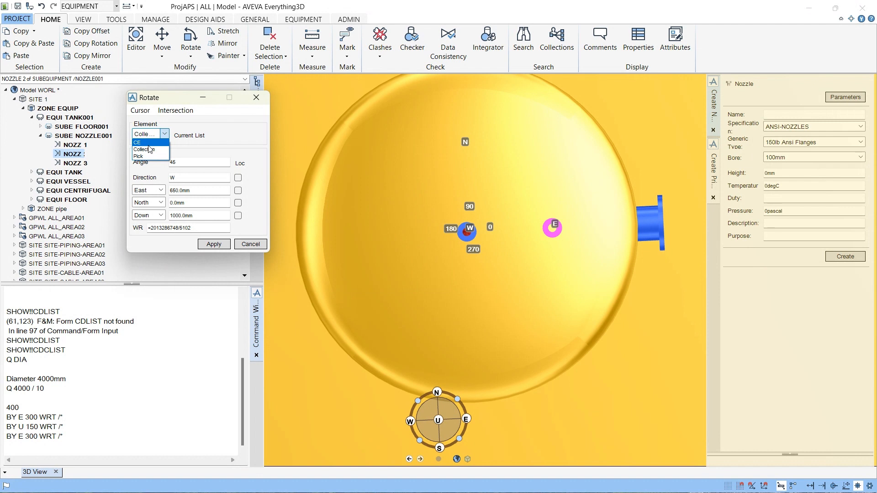
pyautogui.click(149, 142)
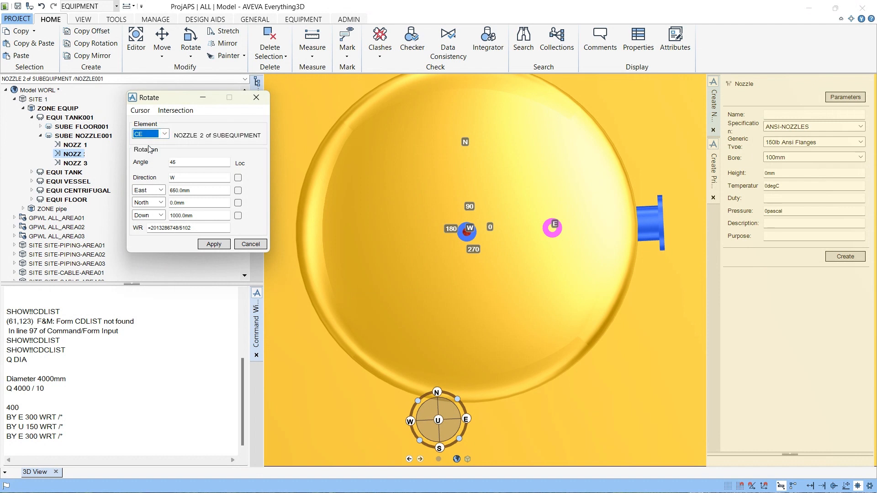
pyautogui.click(209, 247)
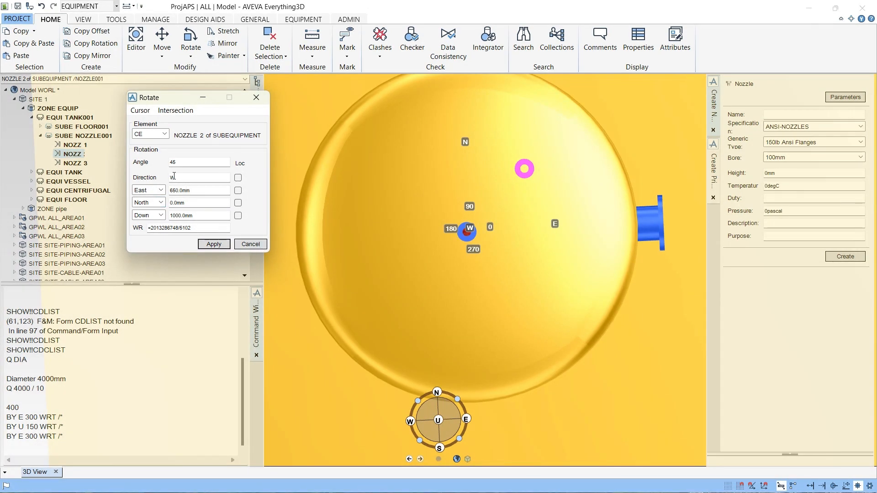
pyautogui.click(251, 244)
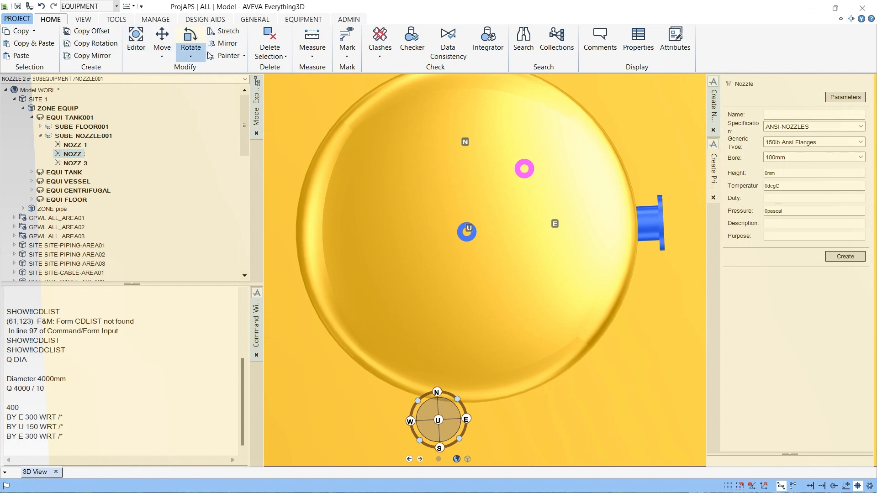
# - Copy nozzle 2 three times with a 90-degree rotation about U, keep the created copies, and close the dialog
pyautogui.click(99, 46)
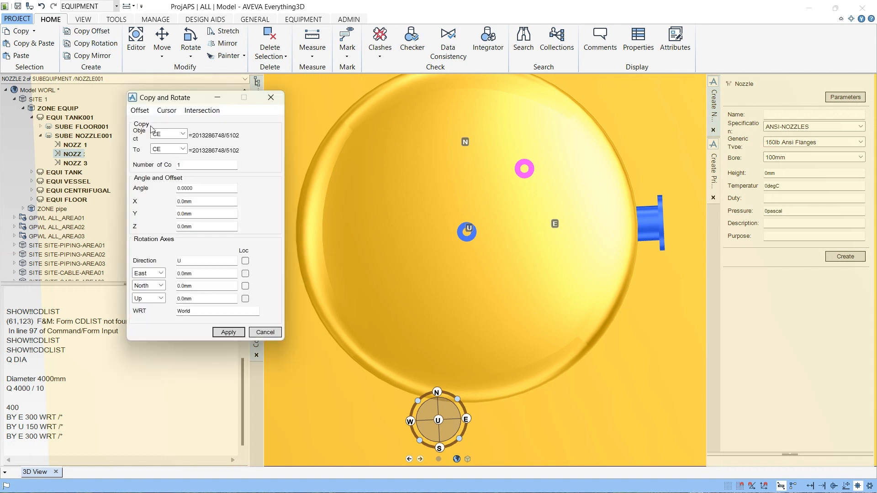
pyautogui.doubleClick(176, 165)
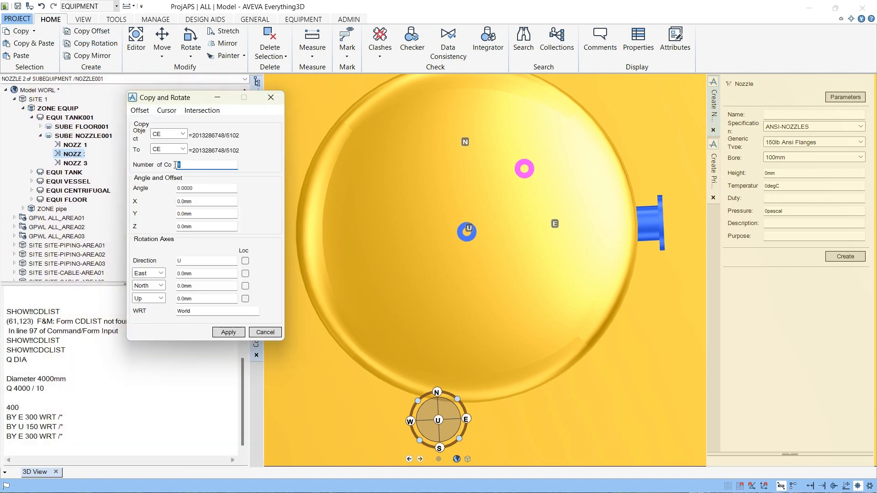
pyautogui.write('3')
pyautogui.click(201, 188)
pyautogui.write('90')
pyautogui.click(226, 333)
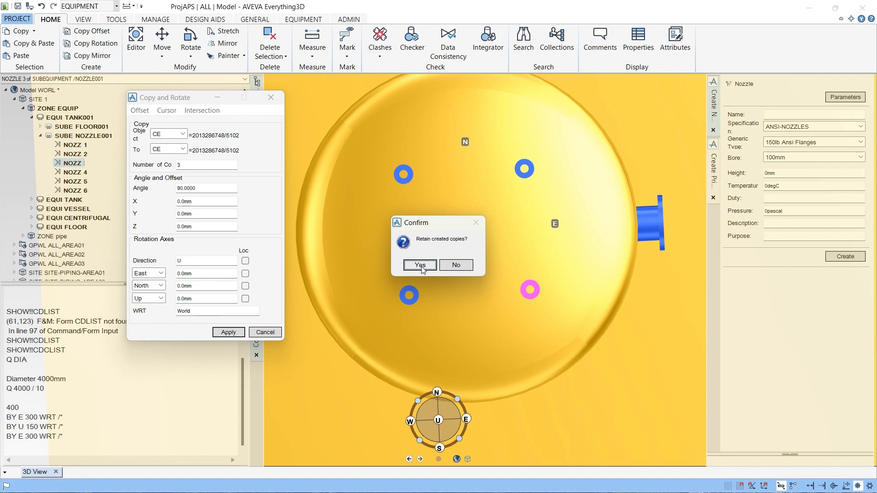
pyautogui.click(421, 265)
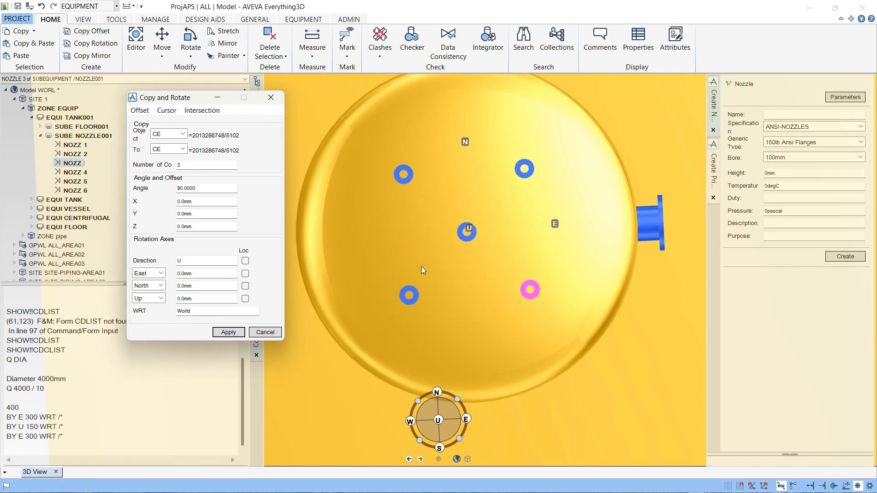
pyautogui.click(253, 332)
# - Inspect the nozzle layout on the tank's top dish from different angles in 3D
pyautogui.moveTo(527, 212); pyautogui.dragTo(498, 133, button='middle')
pyautogui.scroll(6, 523, 263)
pyautogui.scroll(-5, 522, 263)
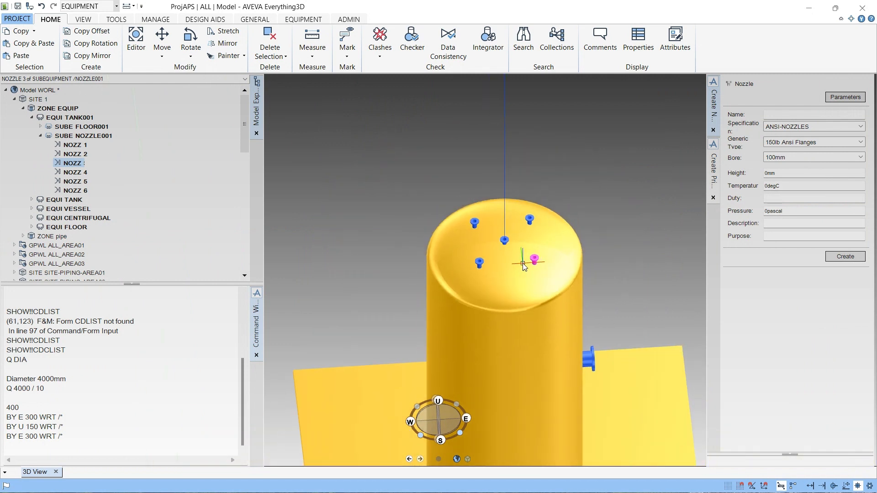
pyautogui.scroll(-5, 523, 264)
pyautogui.moveTo(529, 271); pyautogui.dragTo(408, 254, button='middle')
pyautogui.scroll(4, 407, 253)
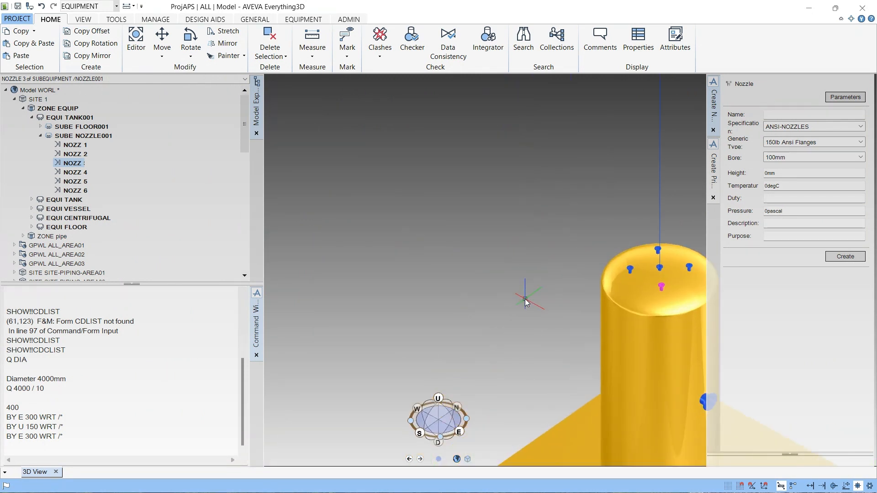
pyautogui.scroll(-6, 525, 301)
pyautogui.moveTo(525, 301); pyautogui.dragTo(509, 355, button='middle')
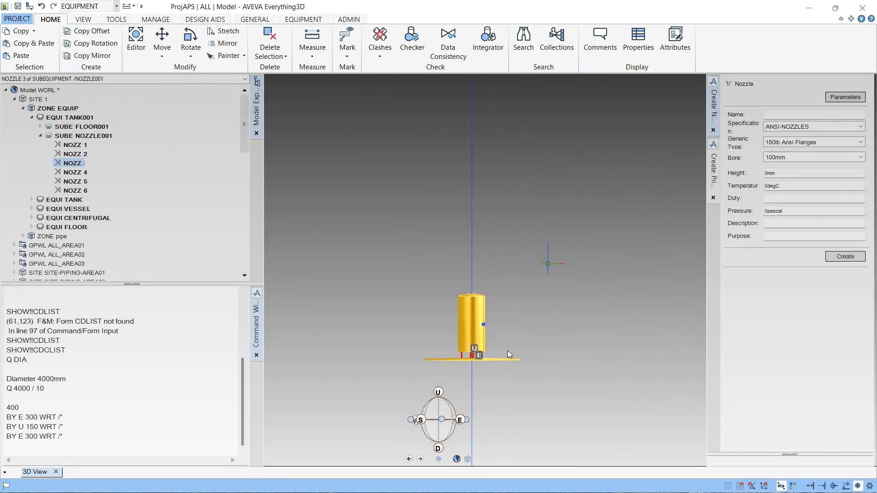
pyautogui.scroll(6, 504, 358)
pyautogui.moveTo(460, 378); pyautogui.dragTo(460, 340, button='middle')
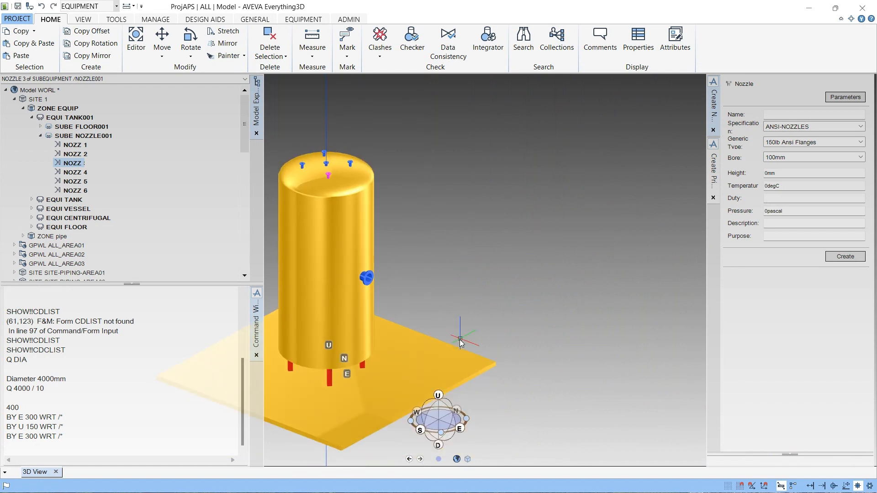
pyautogui.scroll(-5, 460, 342)
pyautogui.scroll(5, 387, 325)
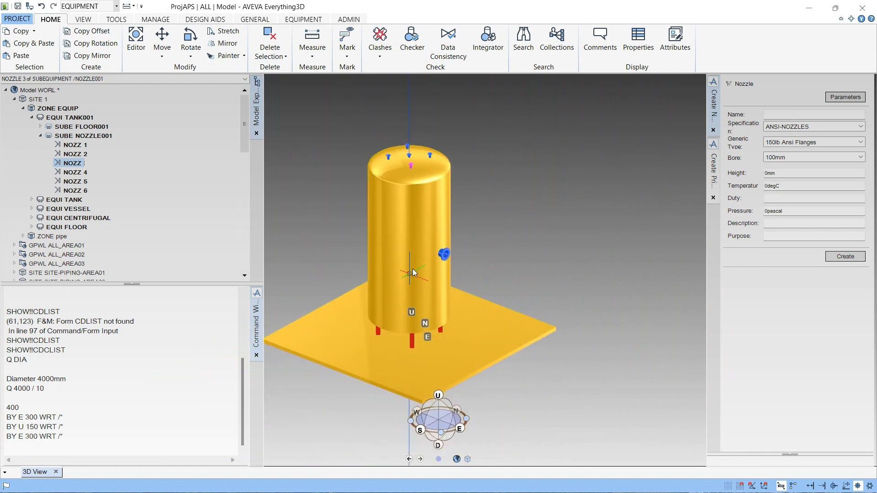
pyautogui.scroll(1, 426, 227)
pyautogui.moveTo(426, 226); pyautogui.dragTo(437, 284, button='middle')
pyautogui.scroll(-5, 437, 283)
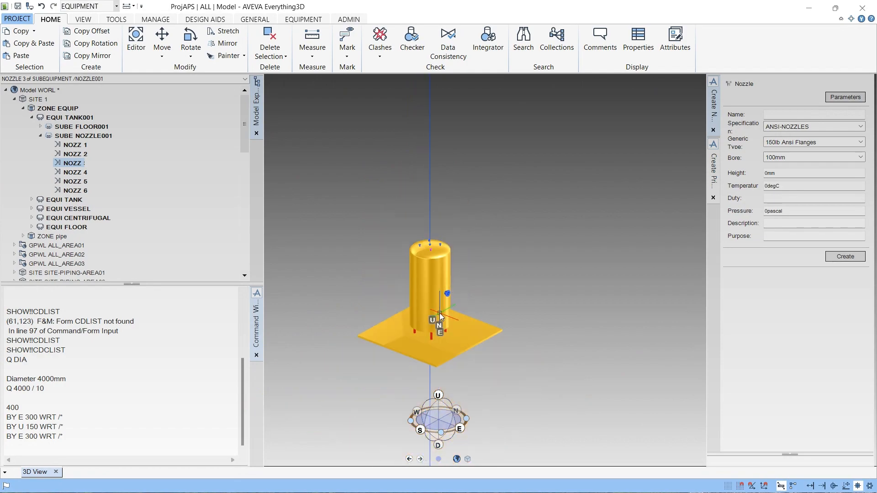